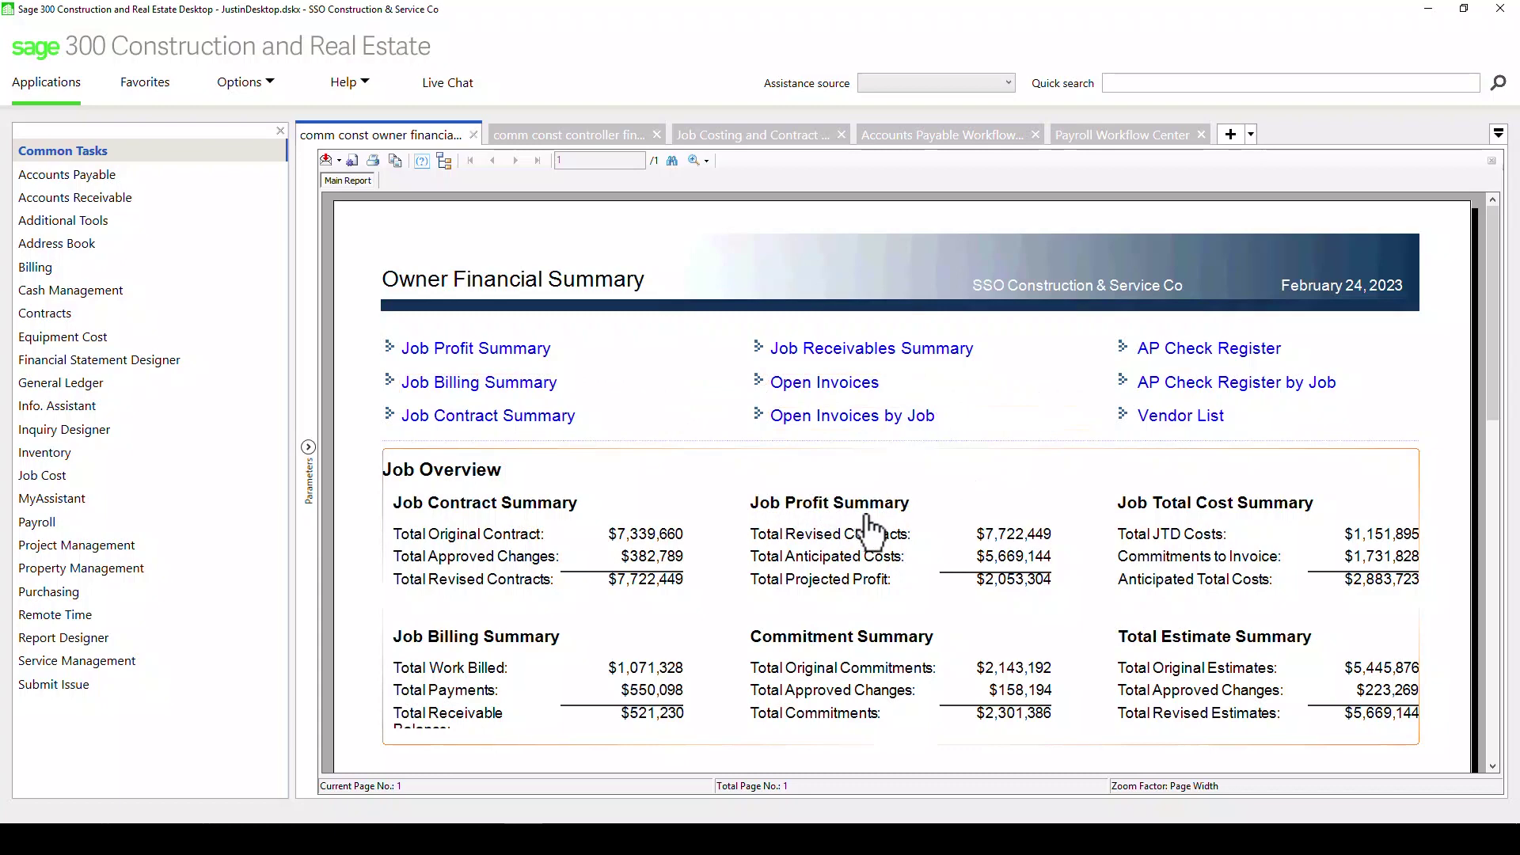
# Review the Job Overview and Accounting Overview sections of the Owner Financial Summary.
pyautogui.scroll(-3, 740, 467)
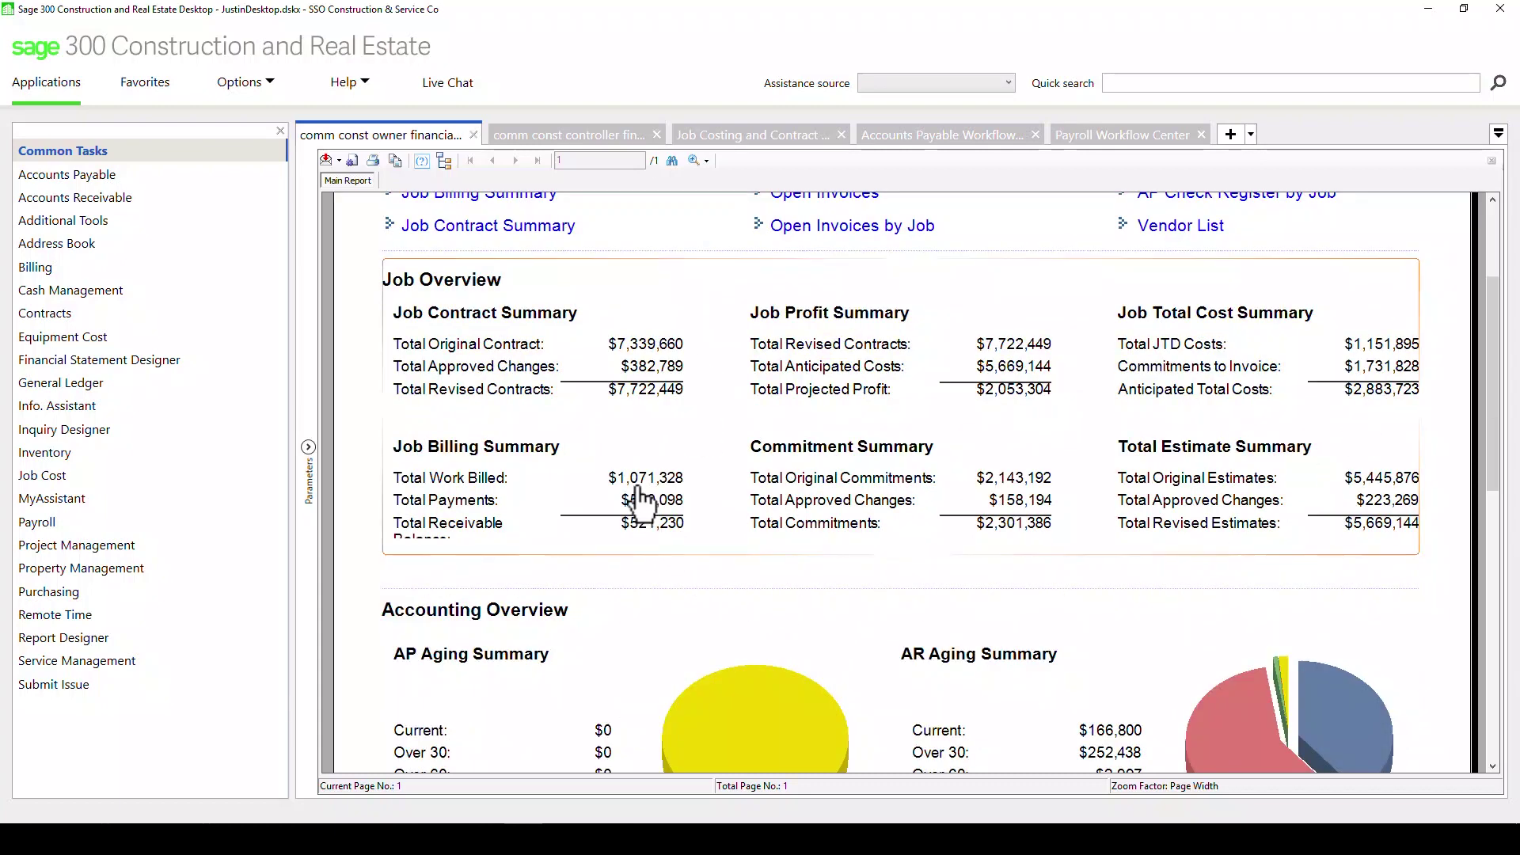
pyautogui.scroll(-3, 637, 501)
pyautogui.scroll(-7, 828, 359)
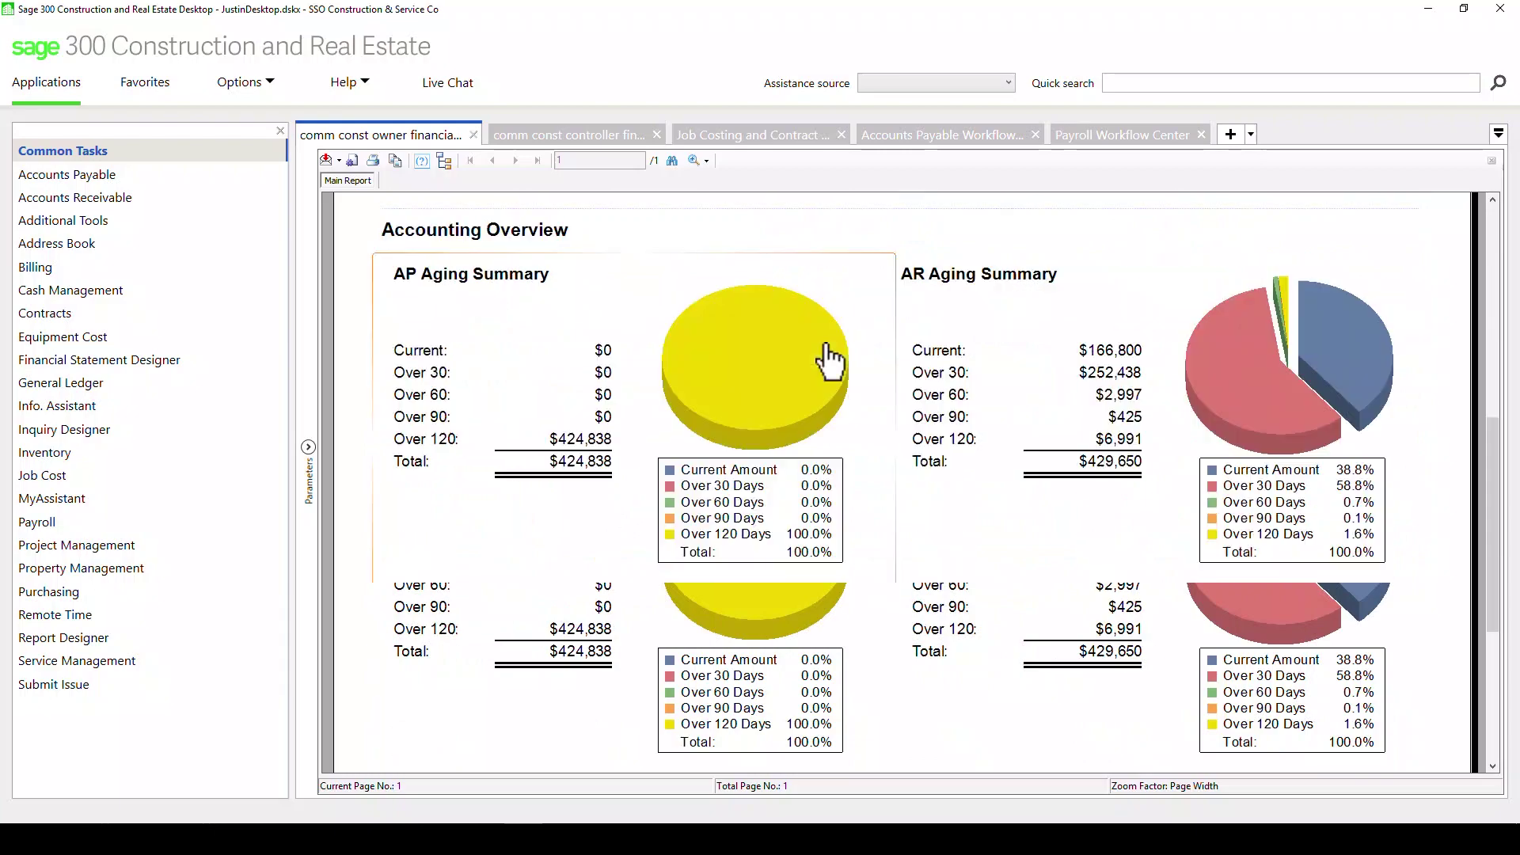
pyautogui.scroll(10, 1112, 553)
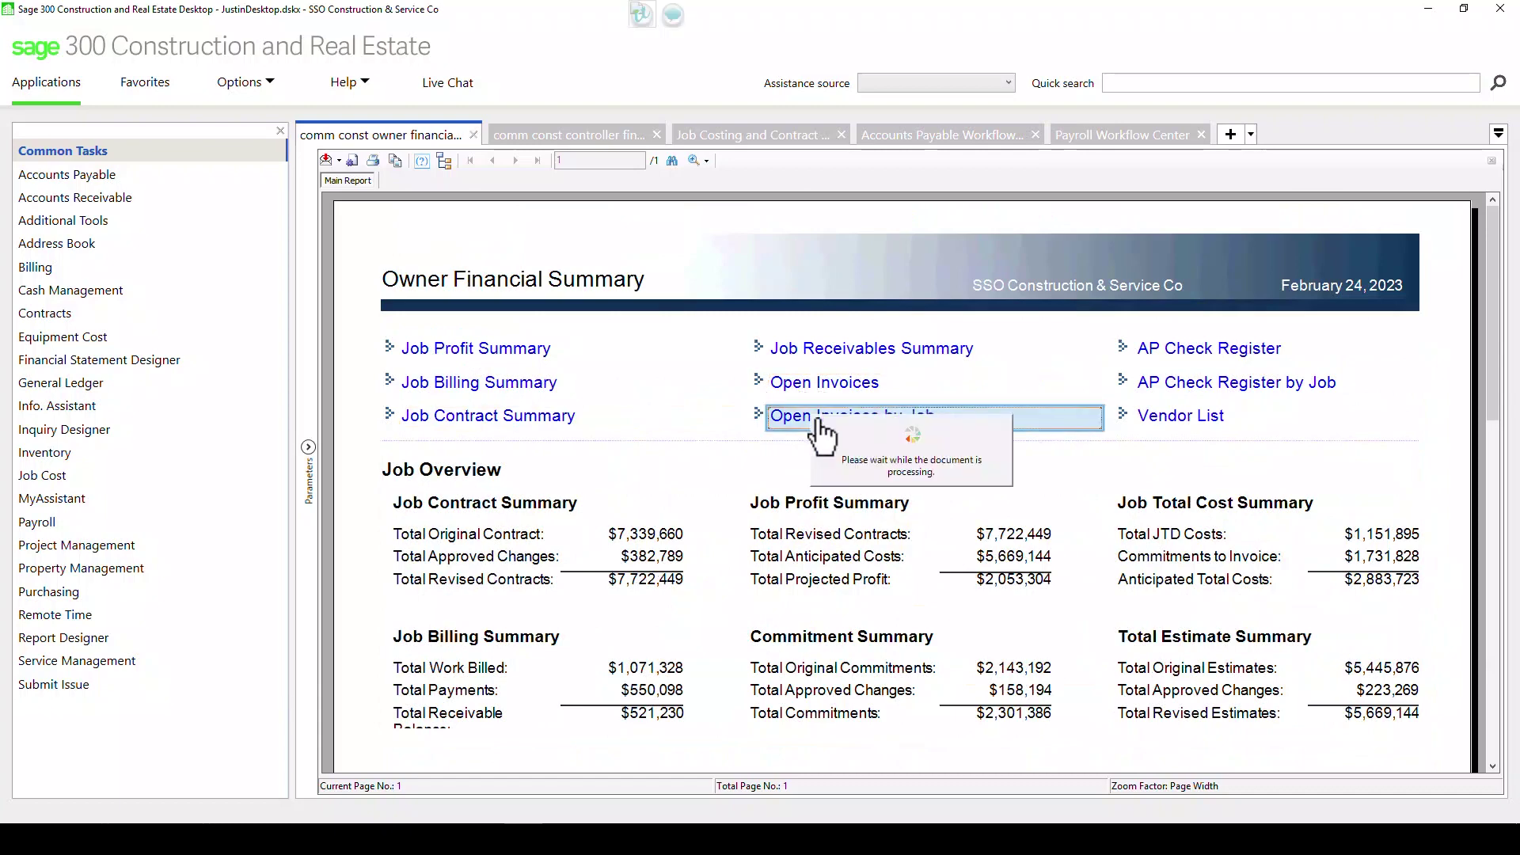
# Drill through Open Invoices by Job into the open amount of A-1 Electric Company's 10% complete billing, and return to the main report.
pyautogui.click(819, 419)
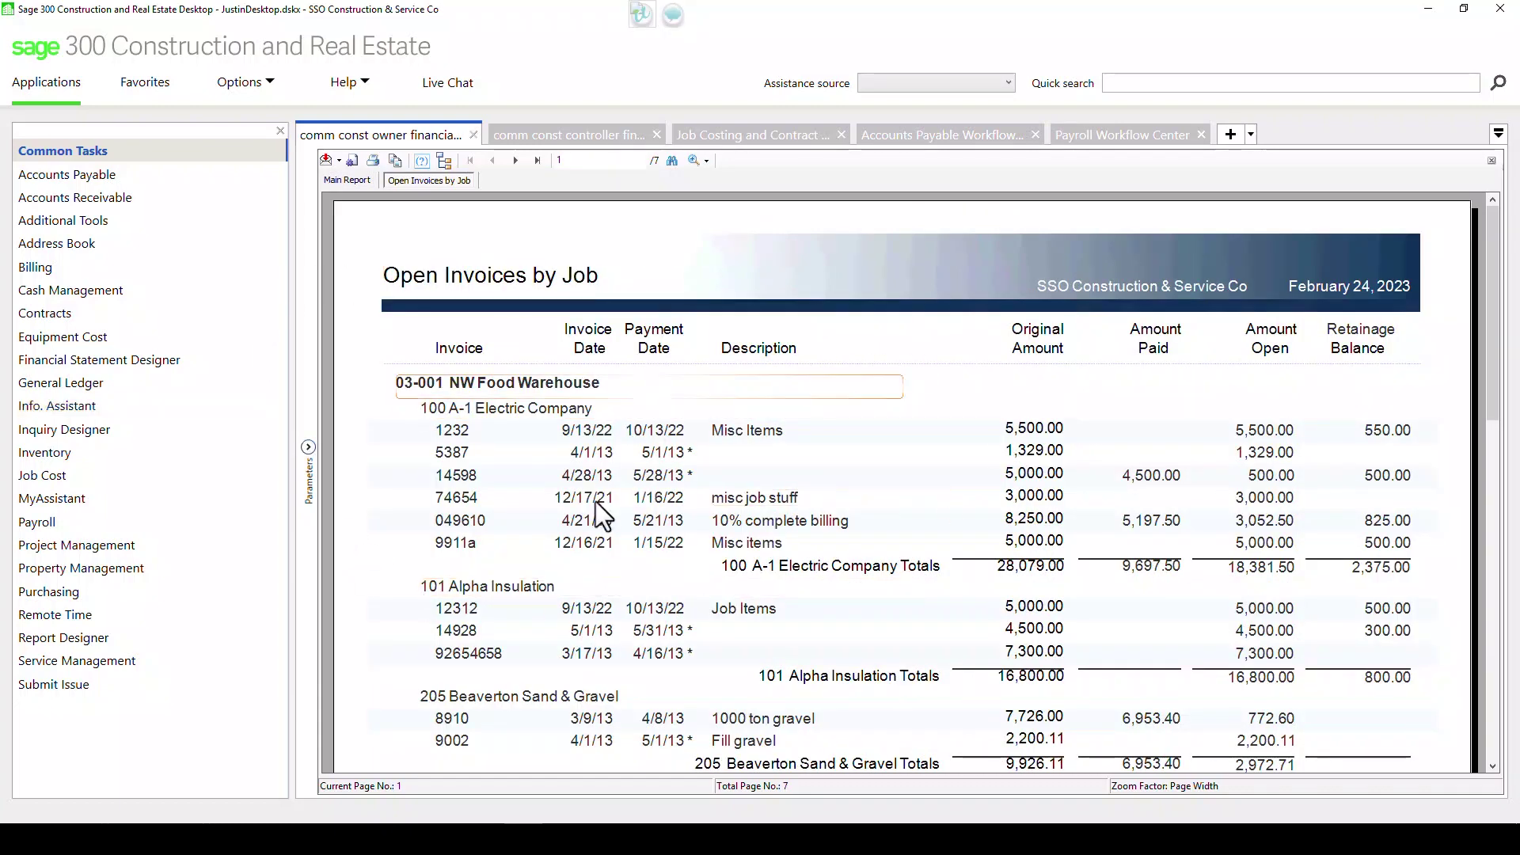
pyautogui.click(1265, 524)
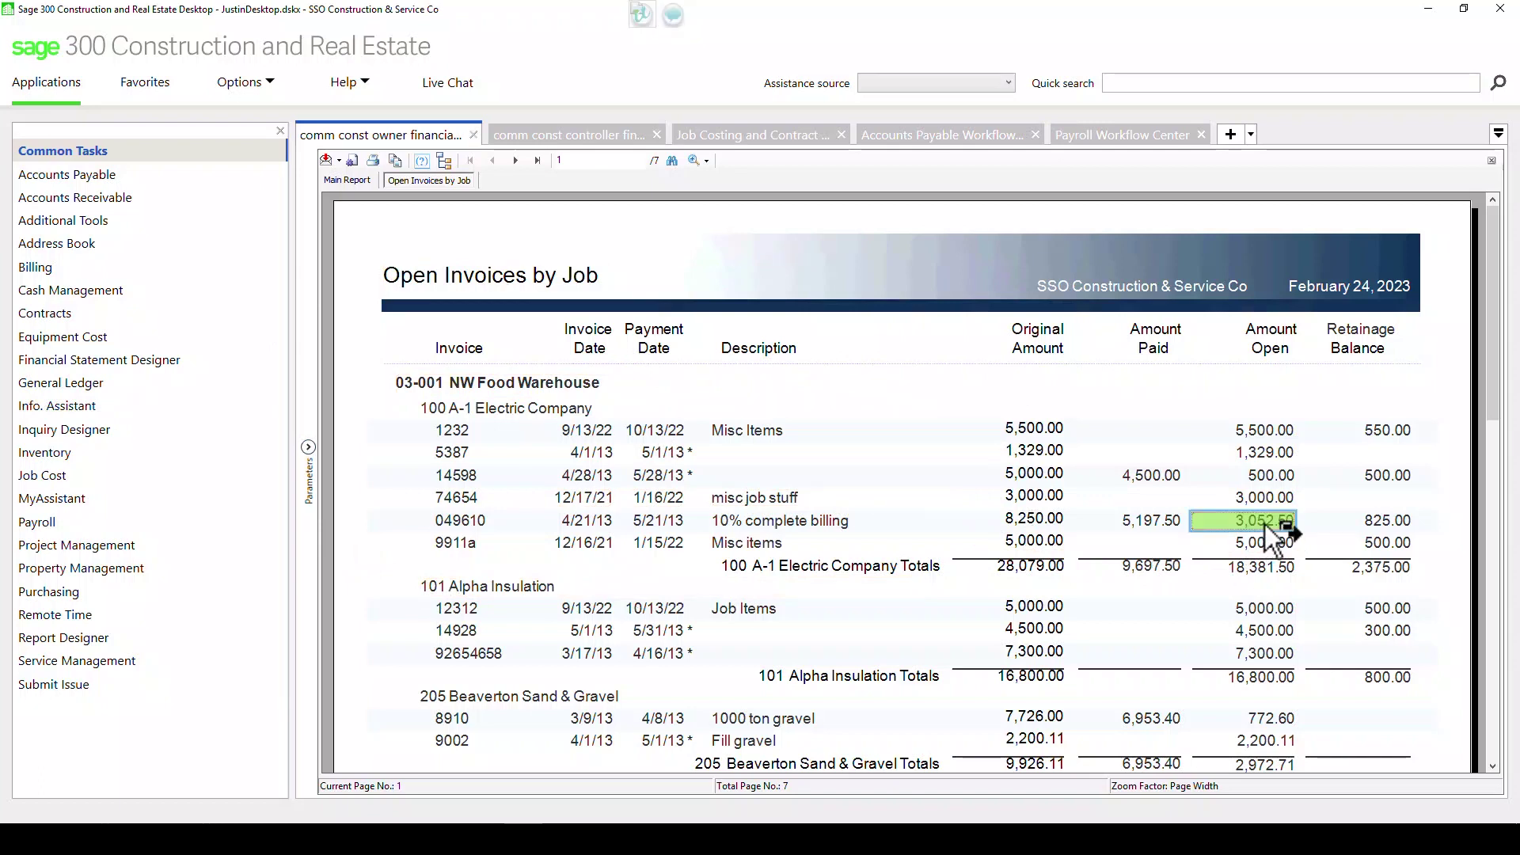
pyautogui.doubleClick(1265, 524)
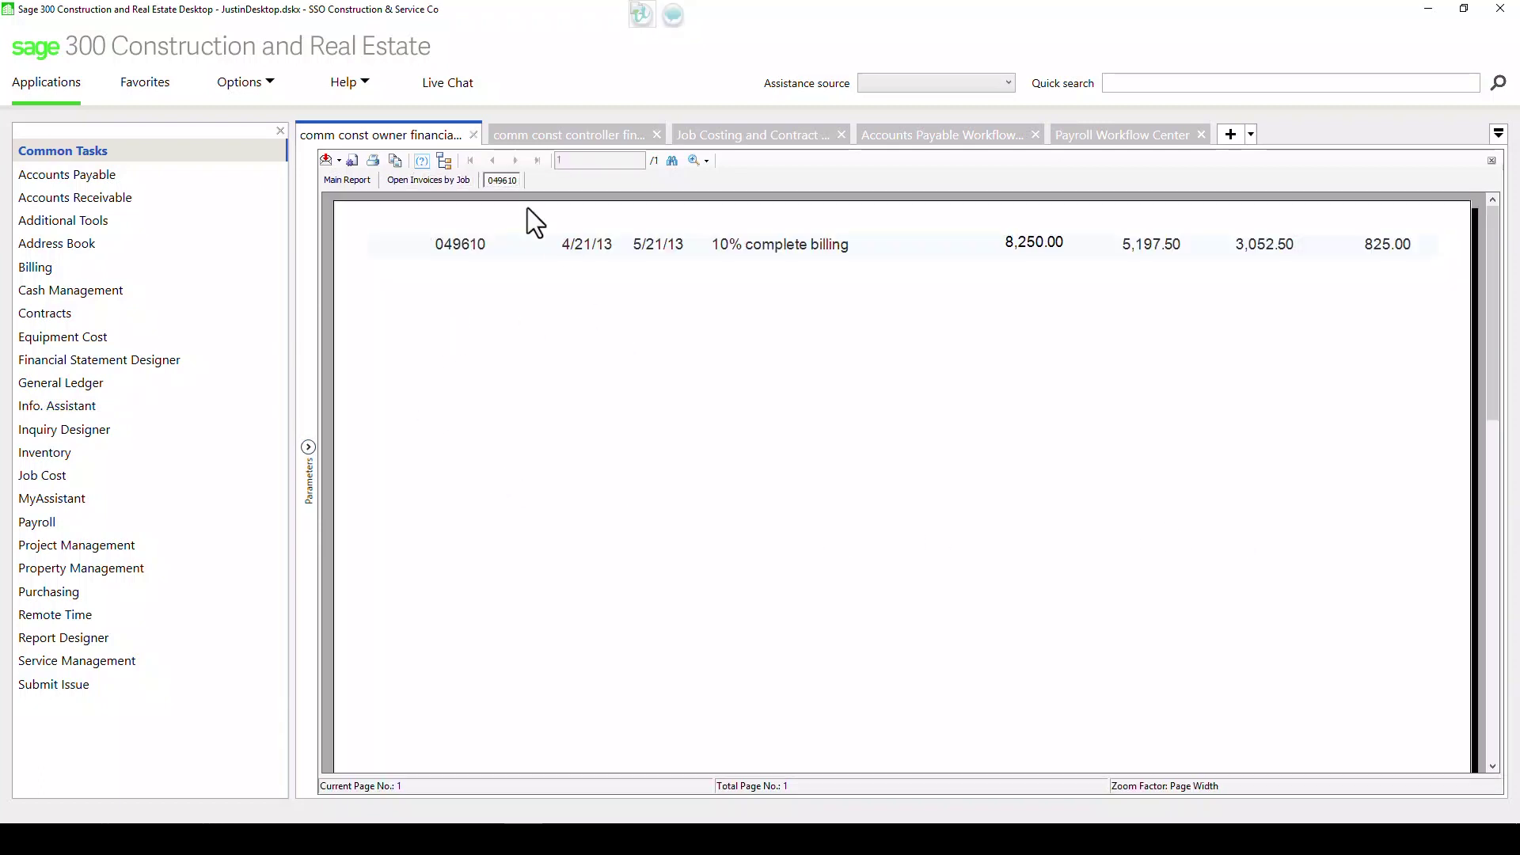
pyautogui.click(413, 180)
pyautogui.click(348, 180)
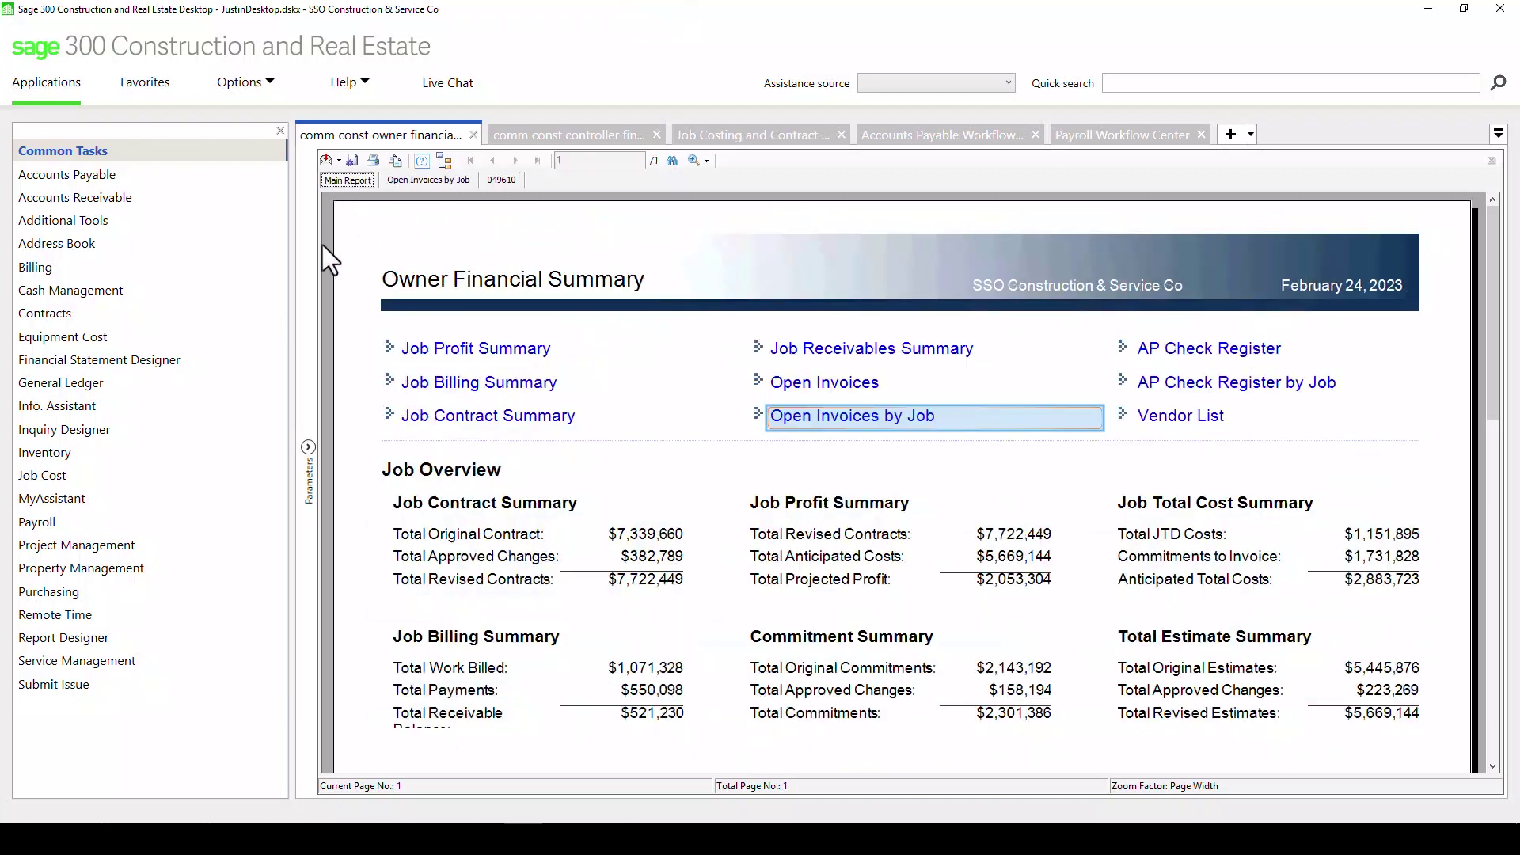
# Switch to the controller Financial Summary and review its aging, bank account, payables and receivables summaries.
pyautogui.click(545, 138)
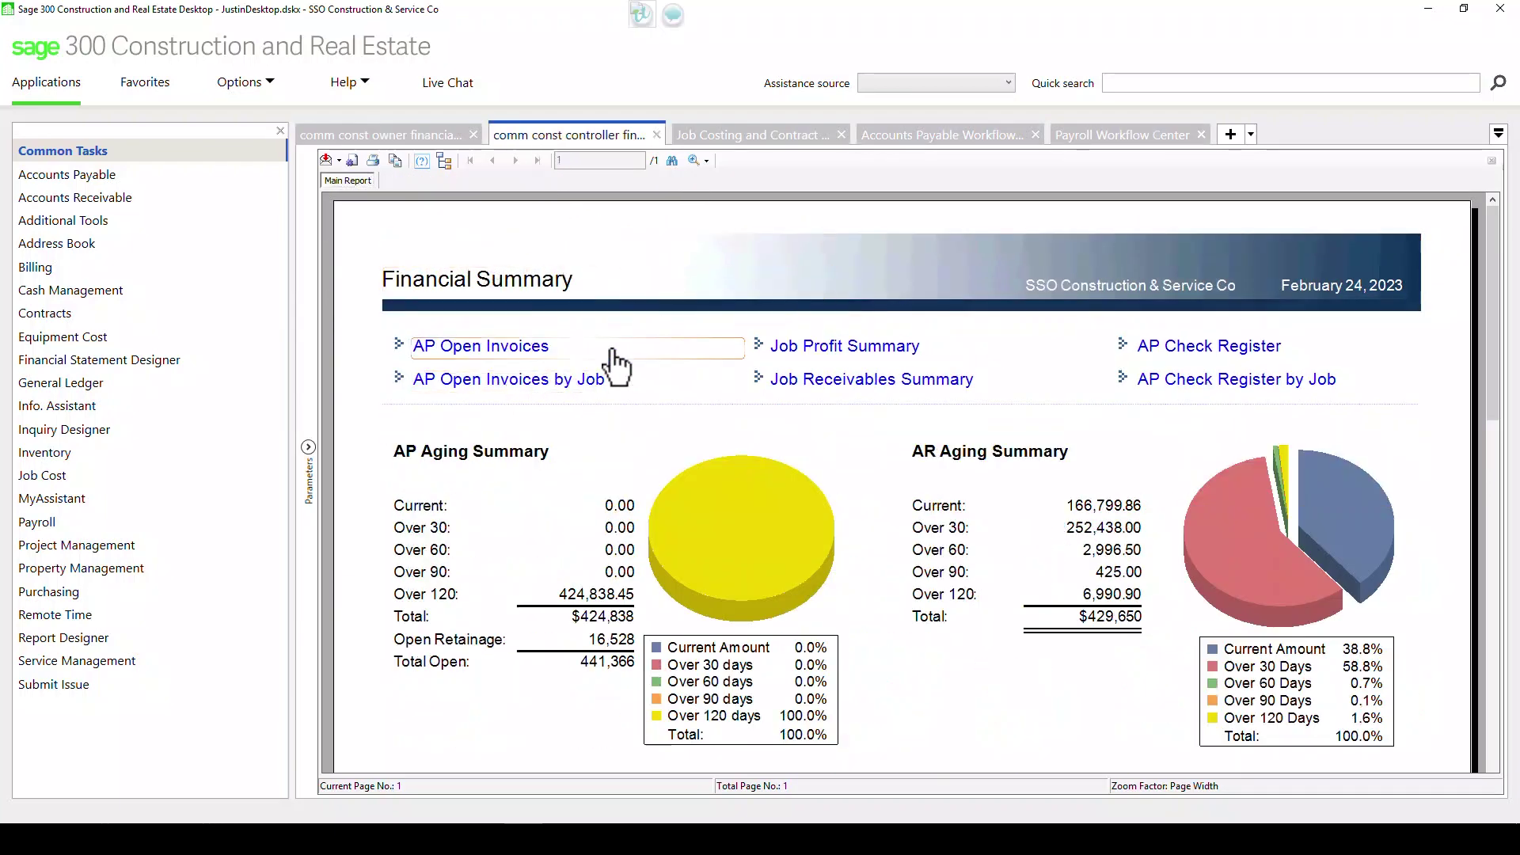
pyautogui.scroll(-3, 725, 402)
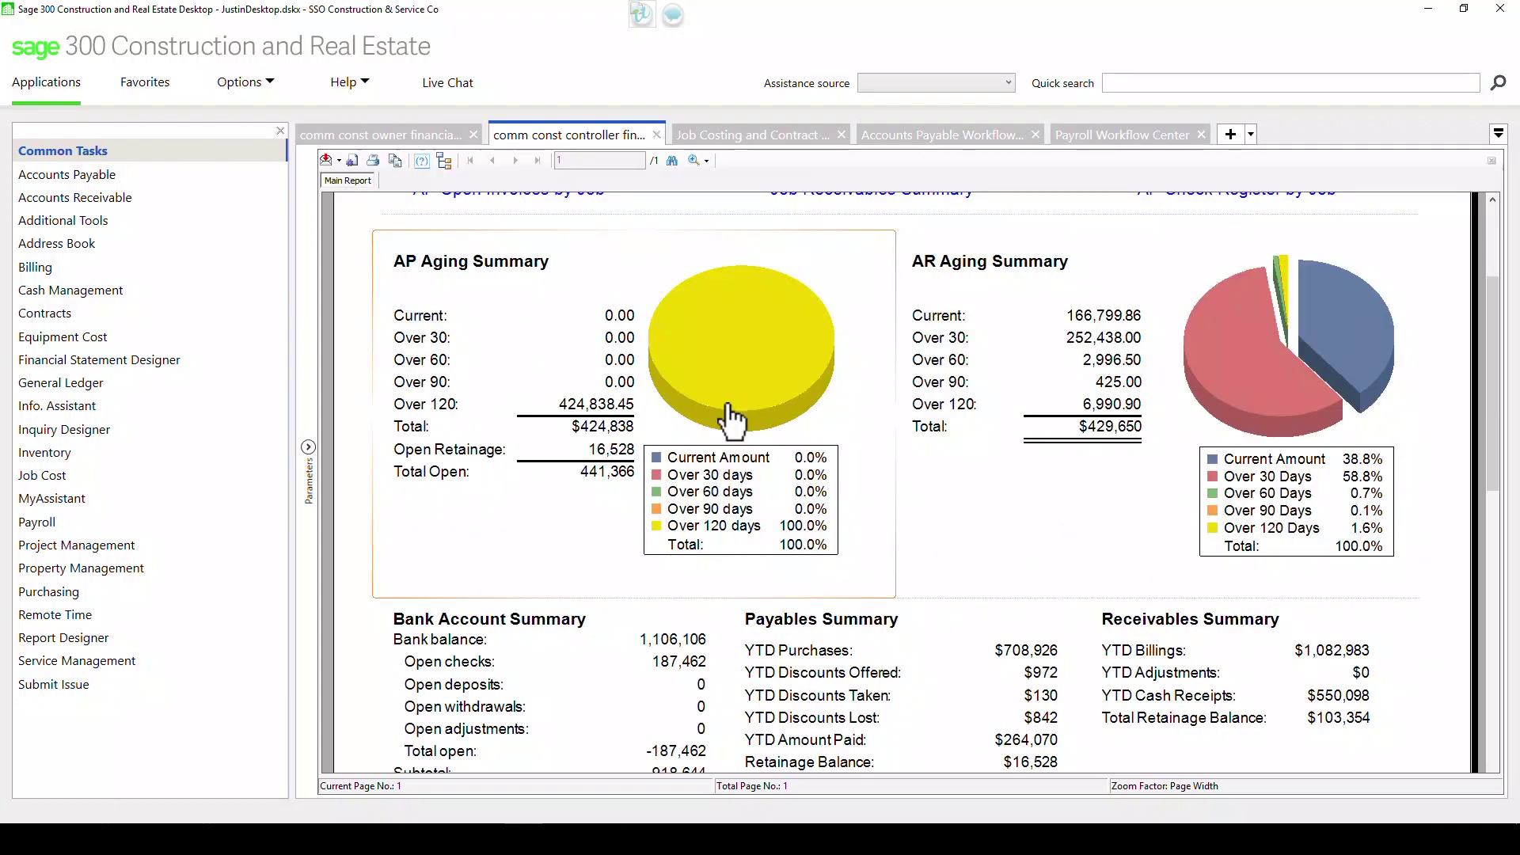
pyautogui.scroll(3, 725, 402)
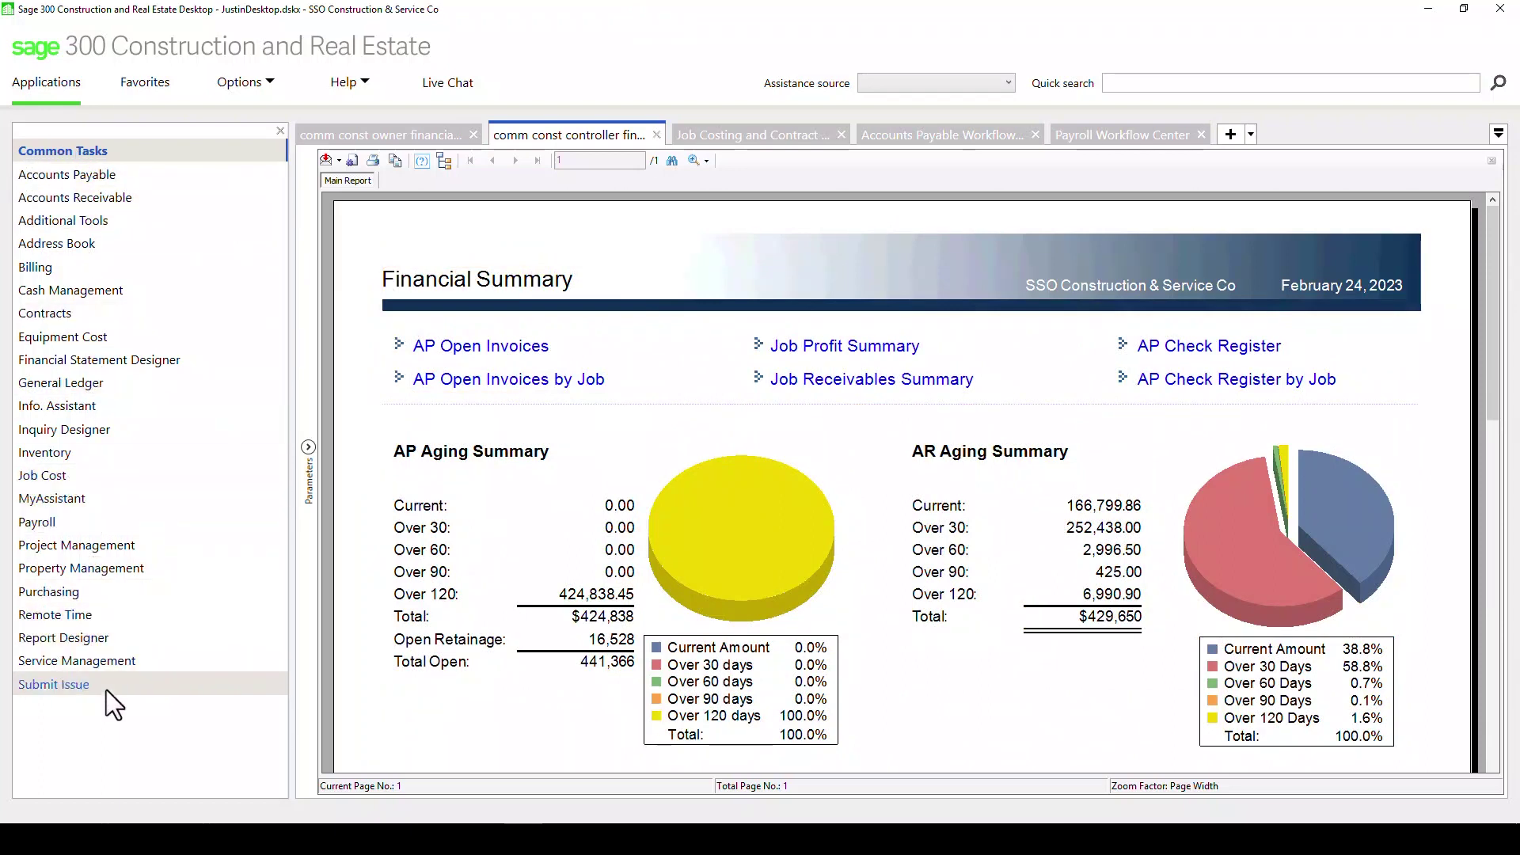
# Open the PJ Subcontract Log inquiry from the personal inquiries group in the favorites.
pyautogui.click(129, 85)
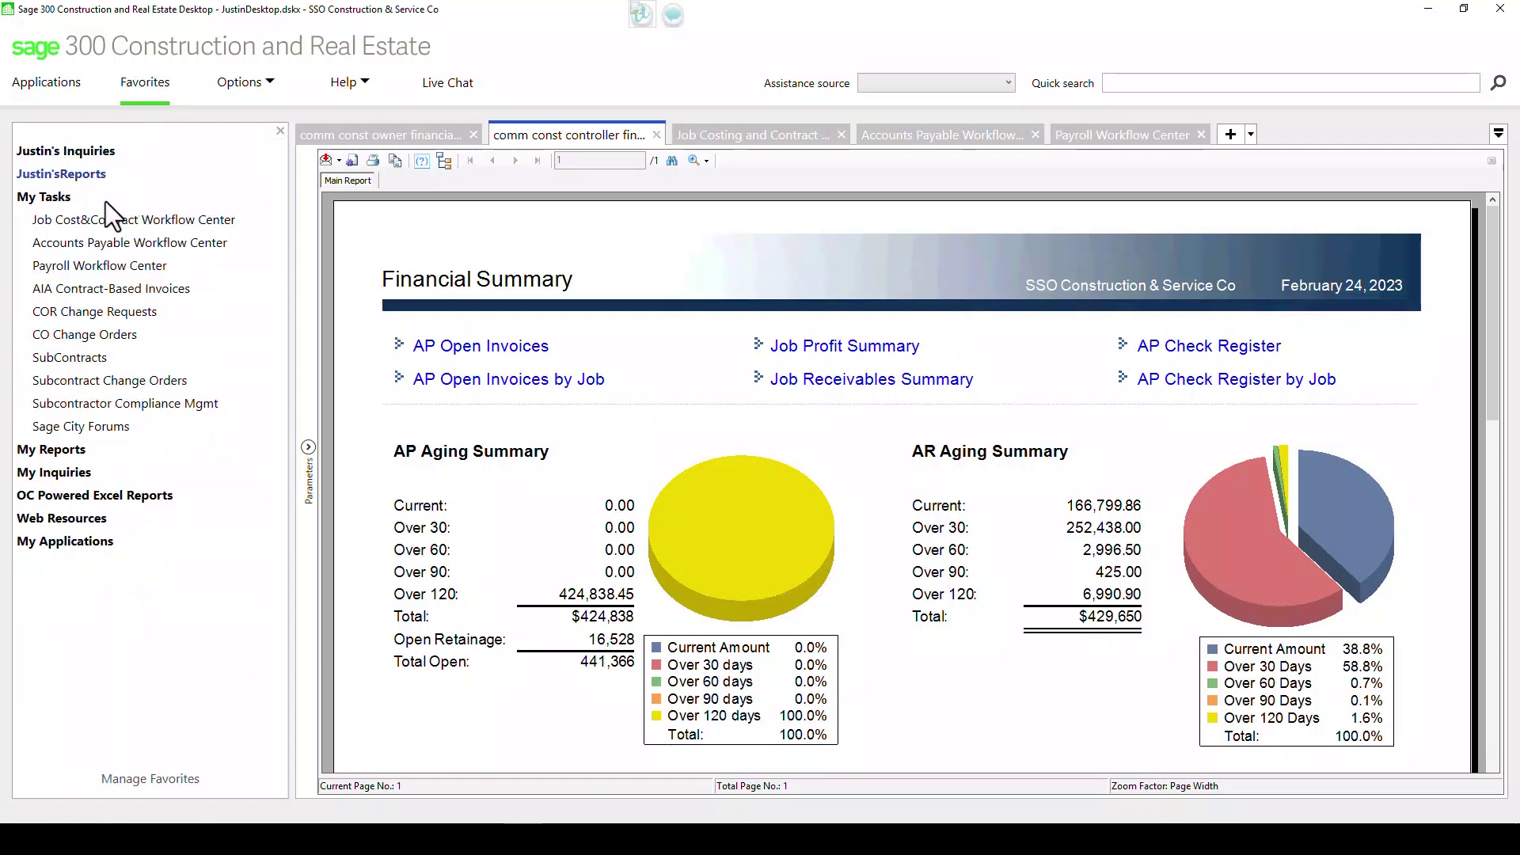
pyautogui.click(68, 203)
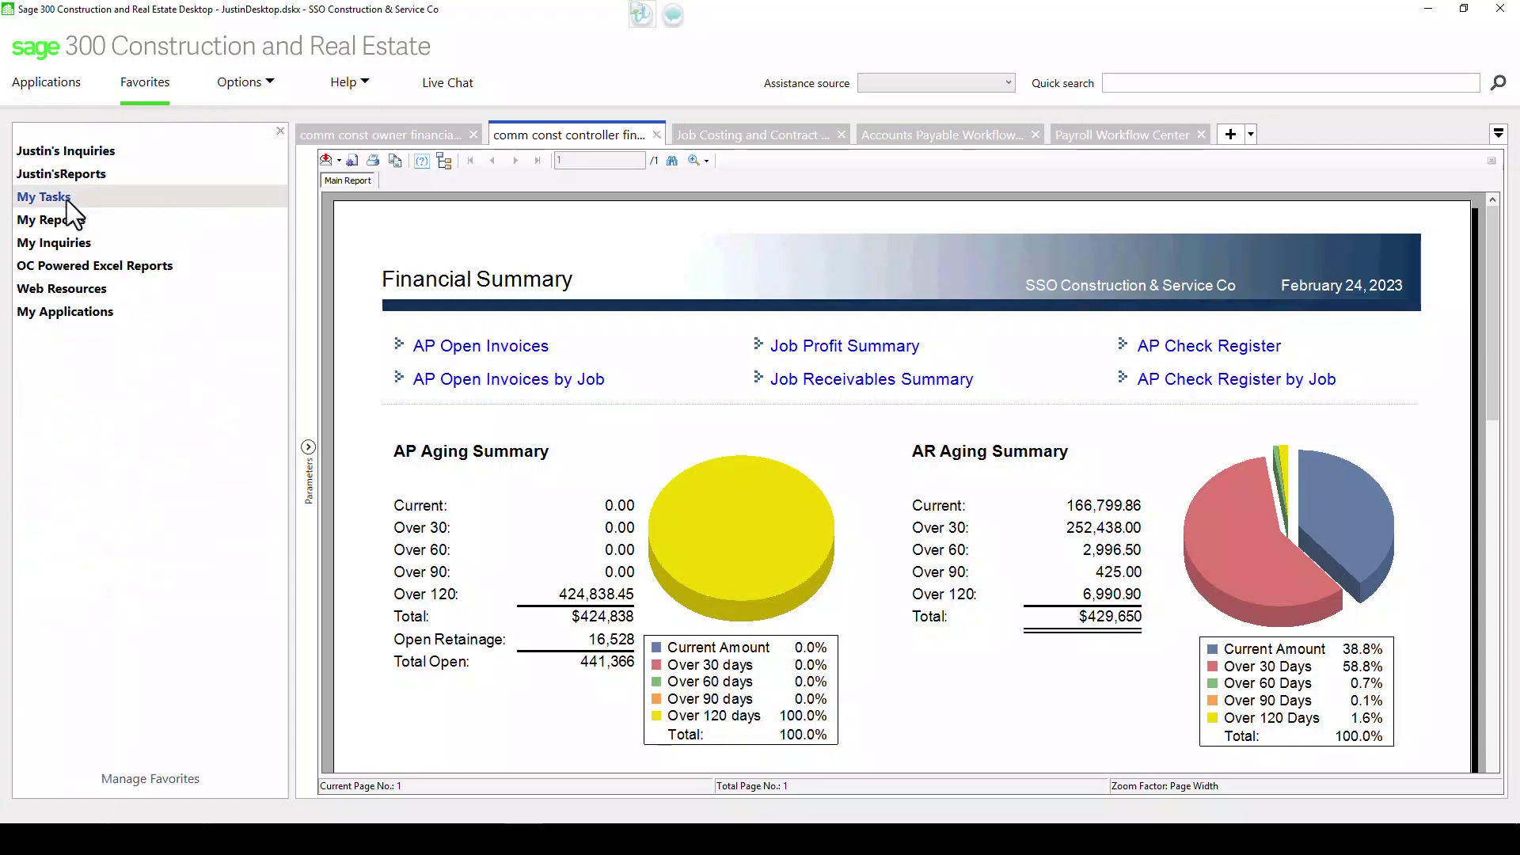
pyautogui.click(90, 152)
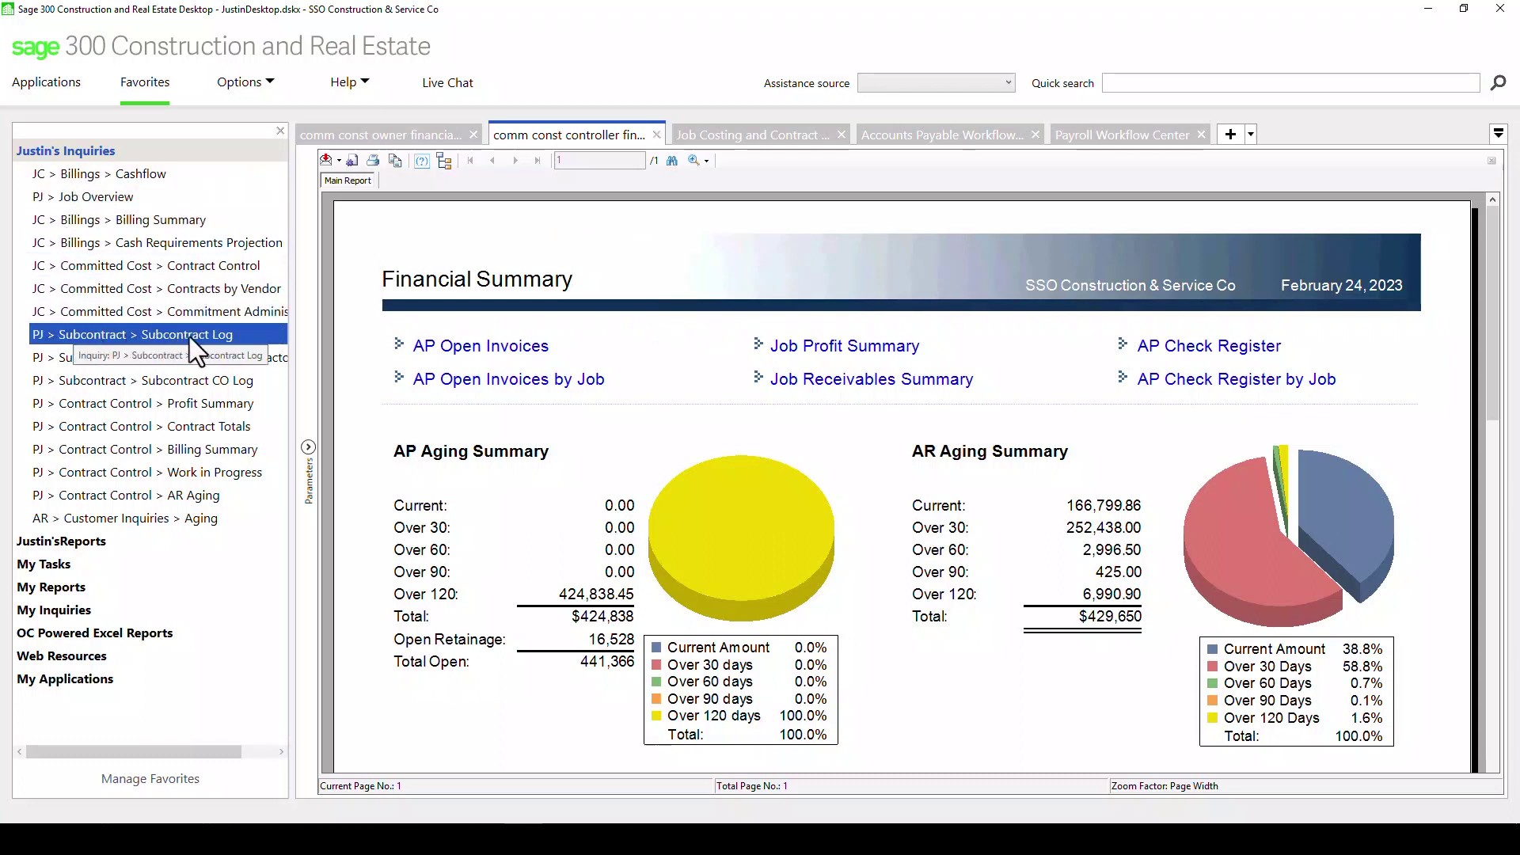
pyautogui.click(78, 338)
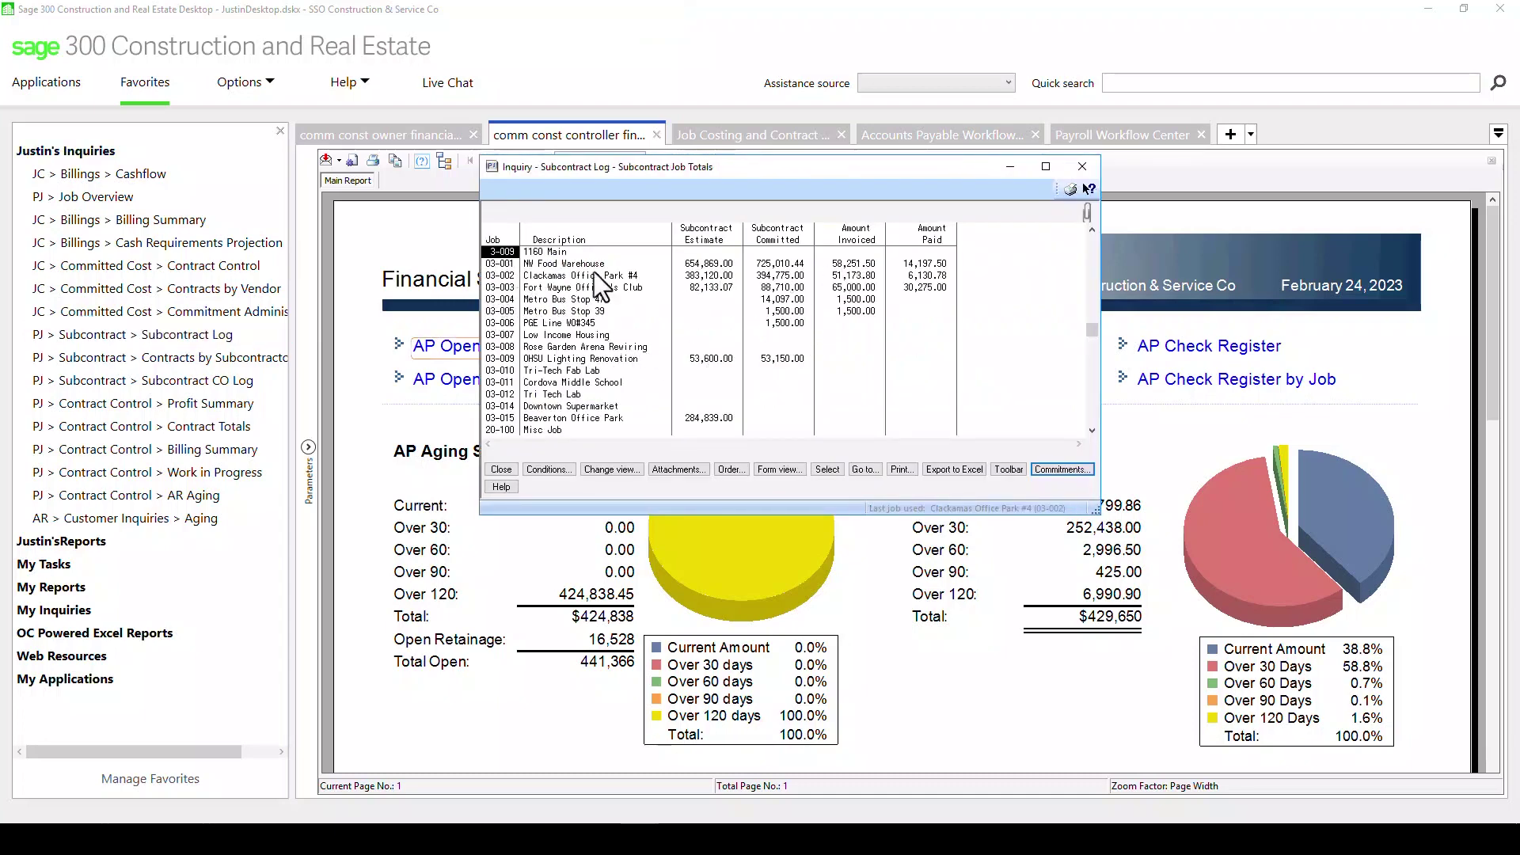
# Examine the subcontract estimate, committed, invoiced and paid amounts for Clackamas Office Park #4.
pyautogui.click(697, 274)
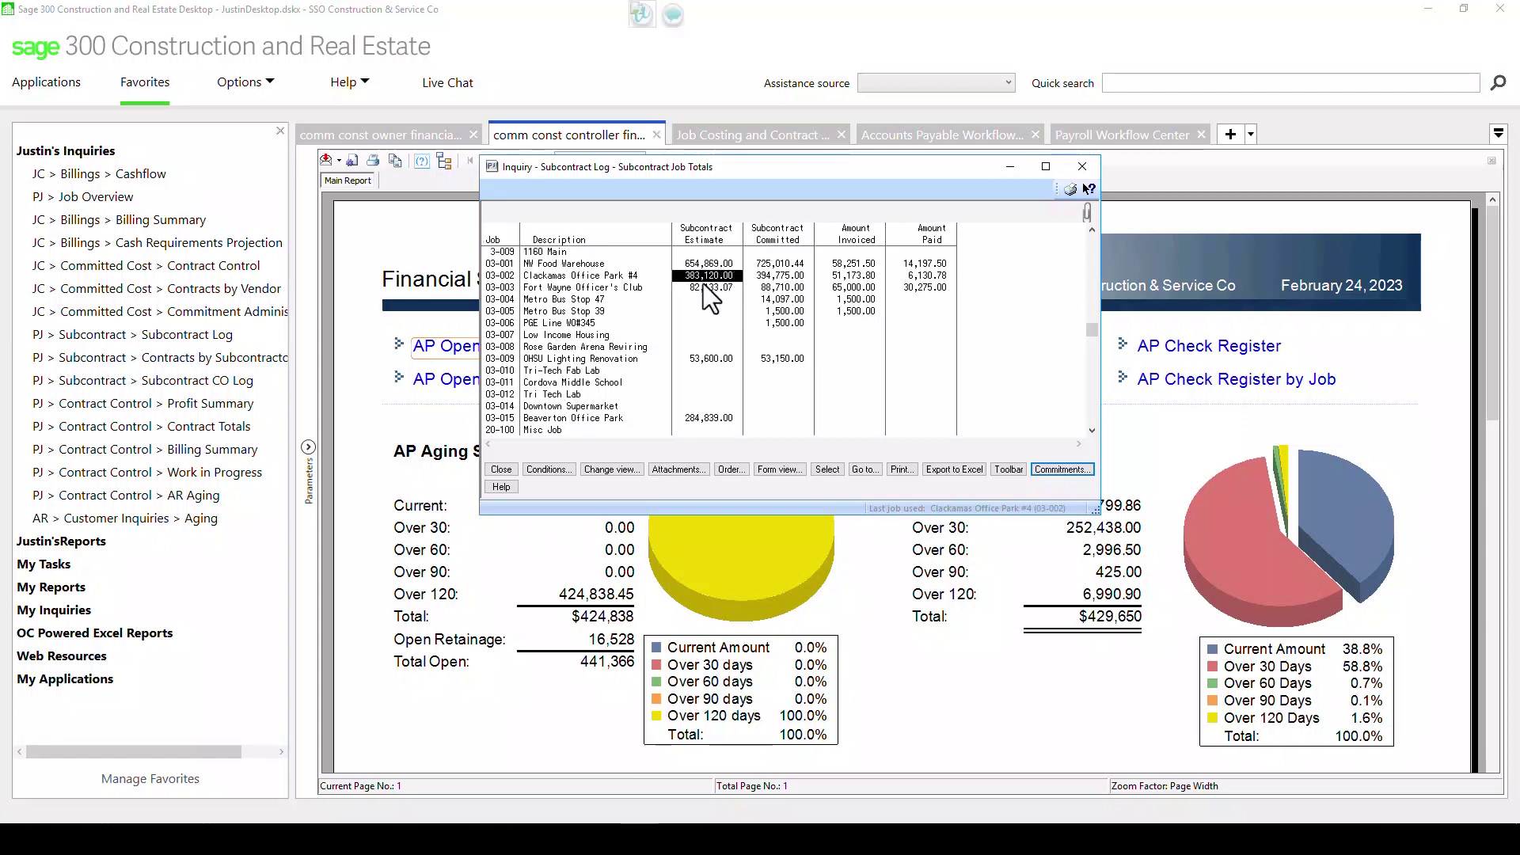
pyautogui.click(766, 277)
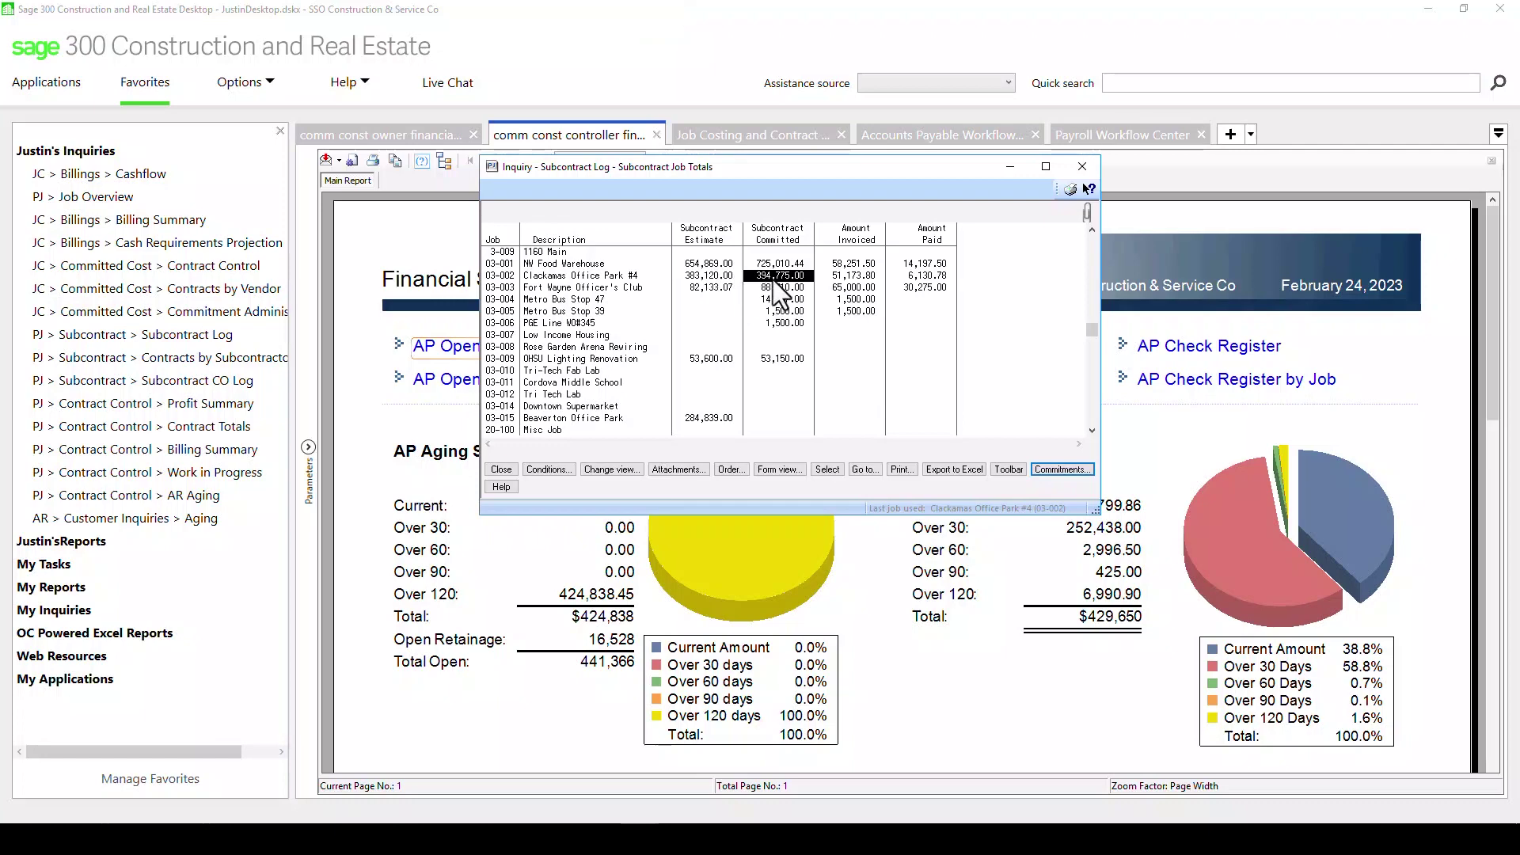
pyautogui.click(841, 277)
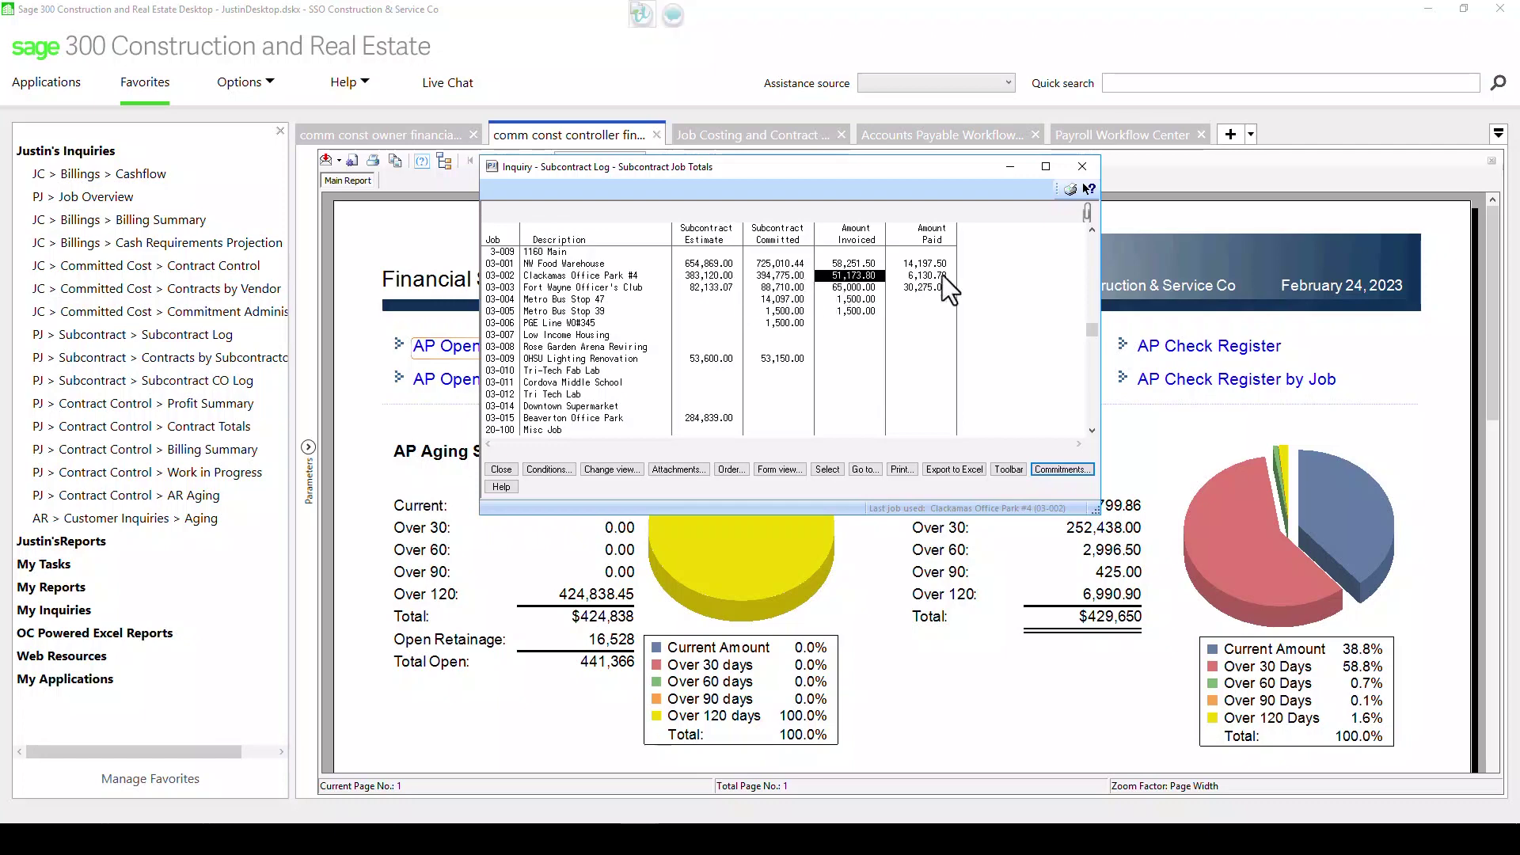
pyautogui.click(942, 275)
# Drill into the committed amount of Clackamas Office Park #4 to view its individual subcontracts, and close the inquiry.
pyautogui.doubleClick(795, 275)
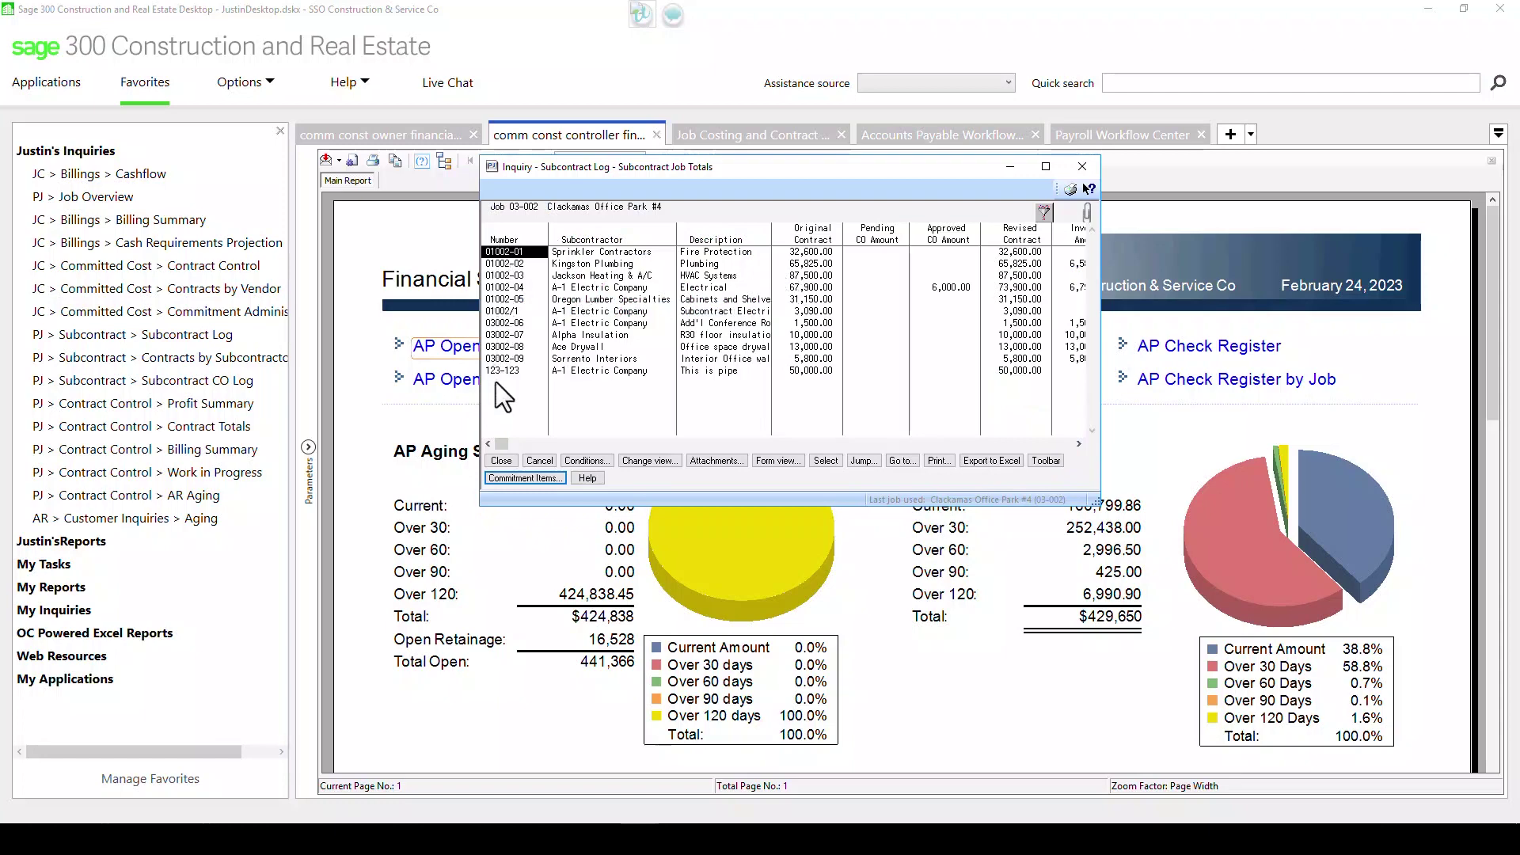
pyautogui.click(534, 459)
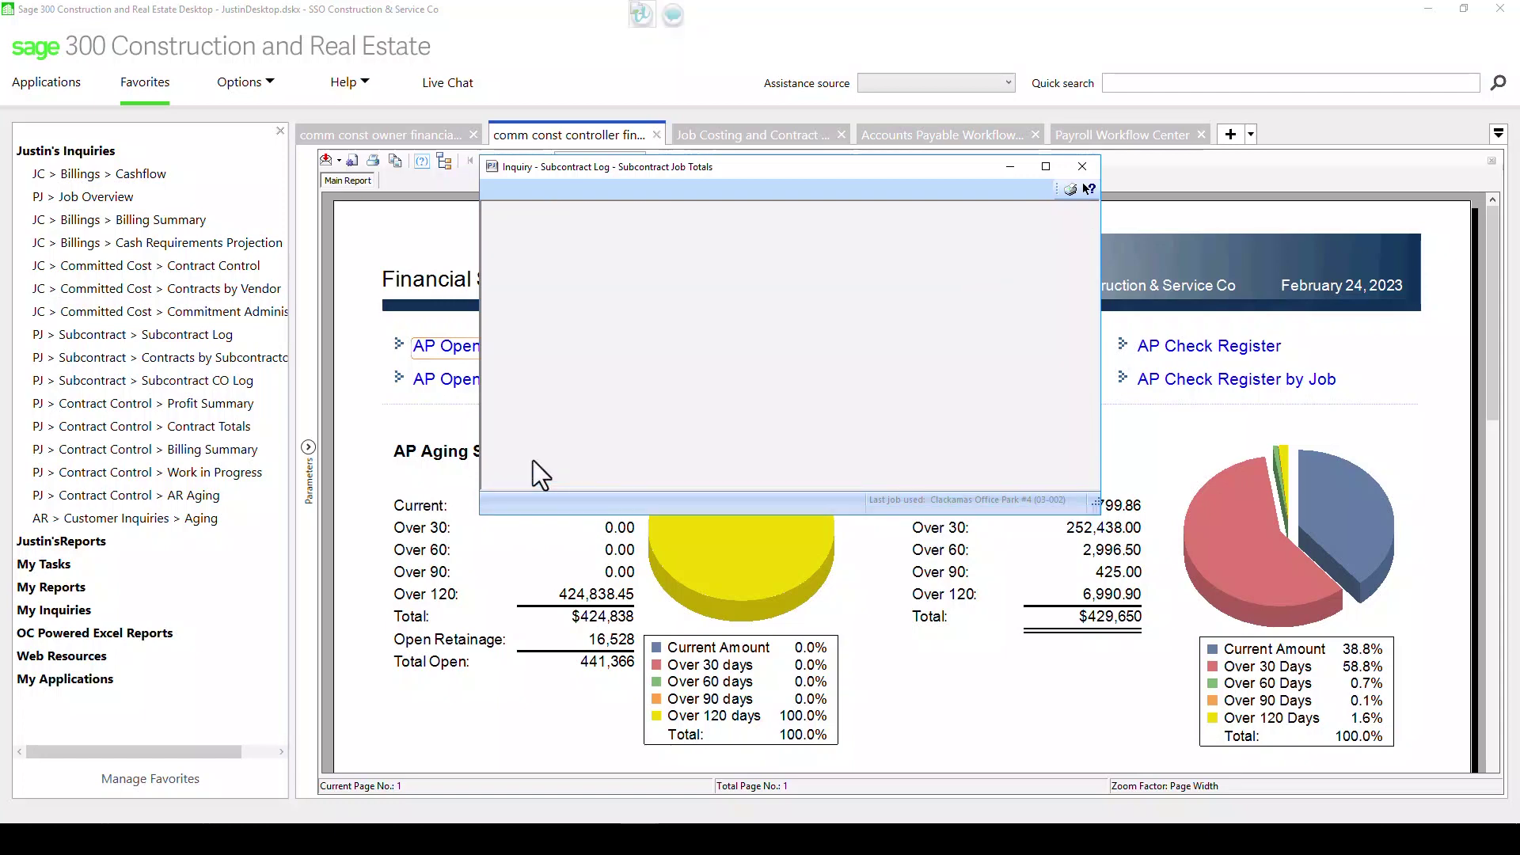
pyautogui.click(498, 462)
pyautogui.click(68, 407)
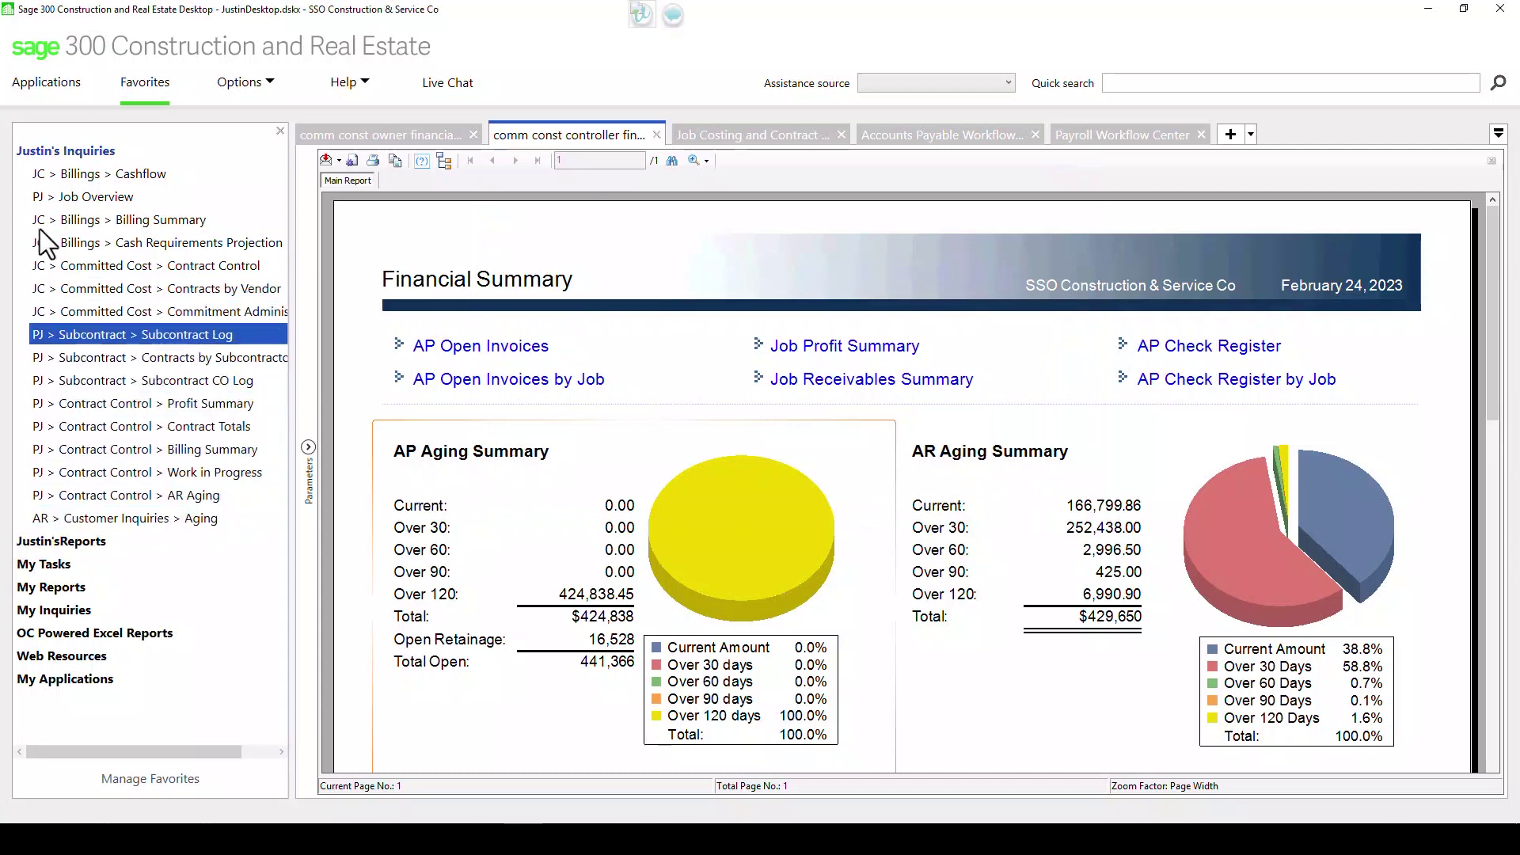
# Open the JC Billing report WIP as of a Specific Date from the personal reports favorites, using the JC Transaction (current) file.
pyautogui.click(49, 149)
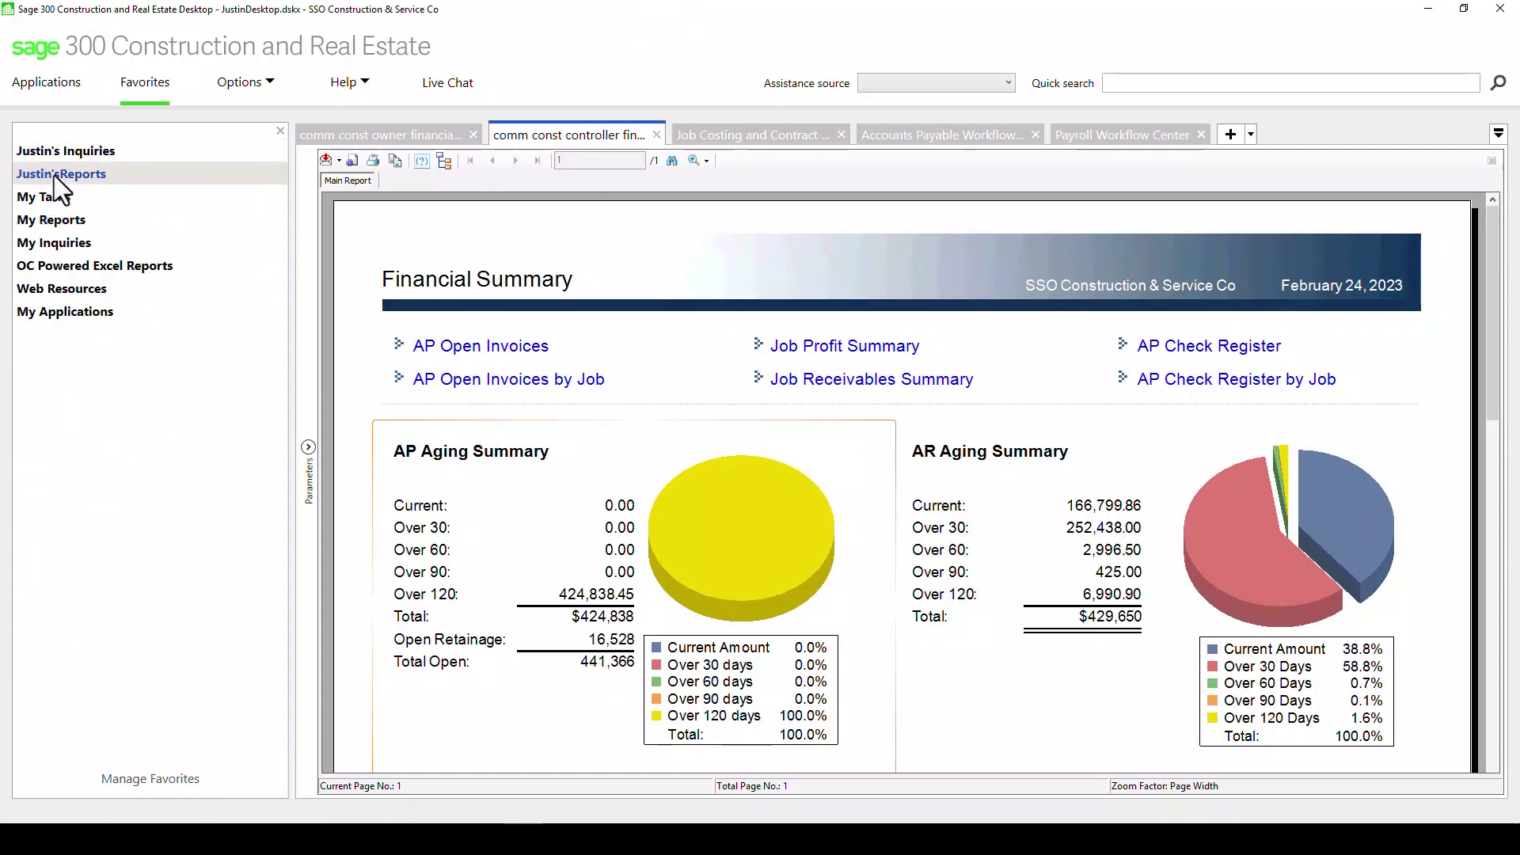
pyautogui.click(54, 174)
pyautogui.click(97, 212)
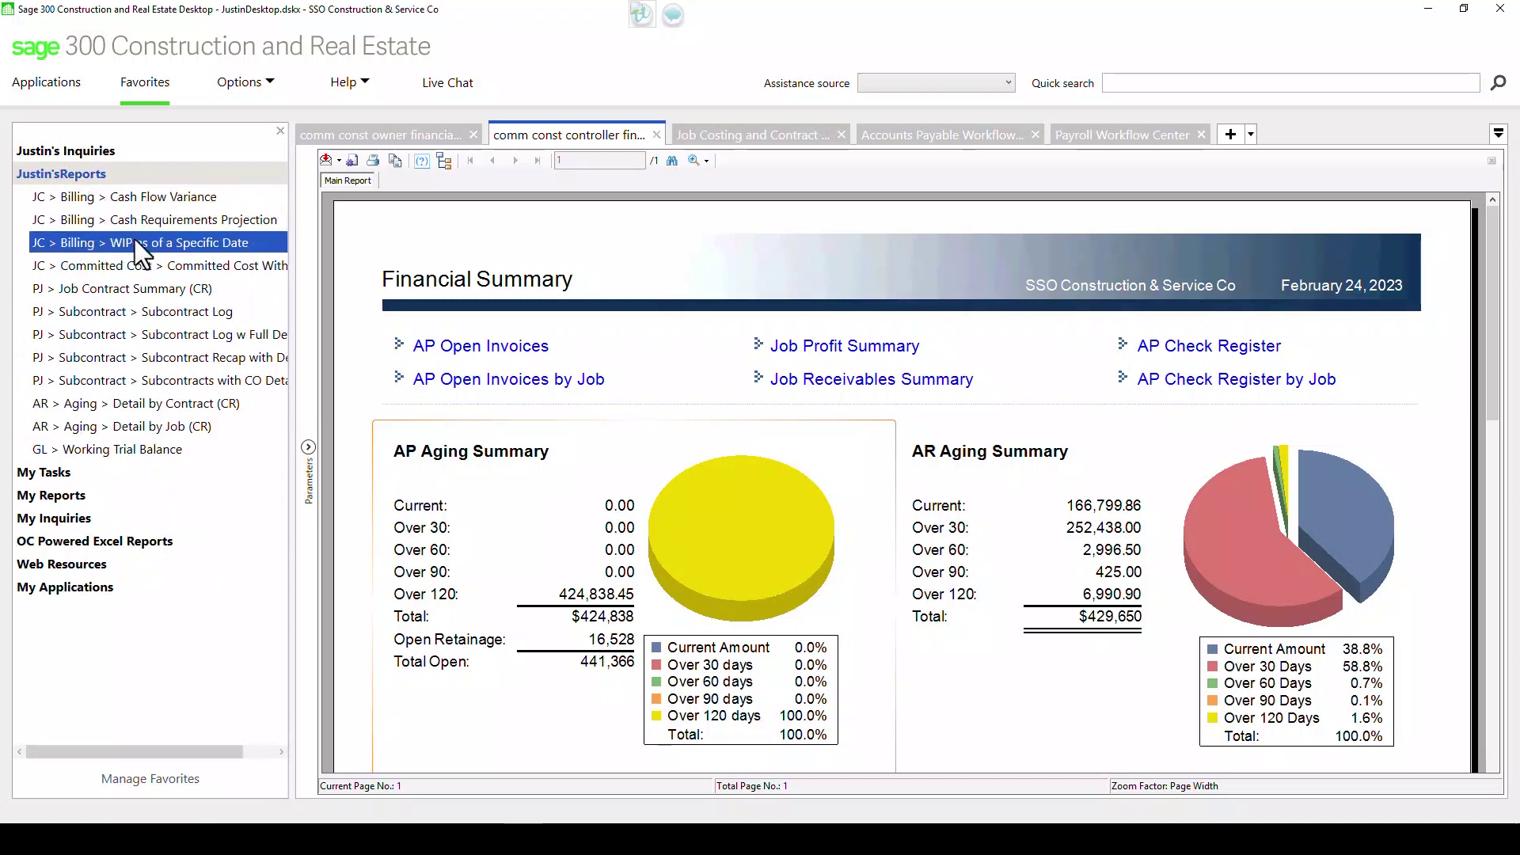
pyautogui.click(141, 241)
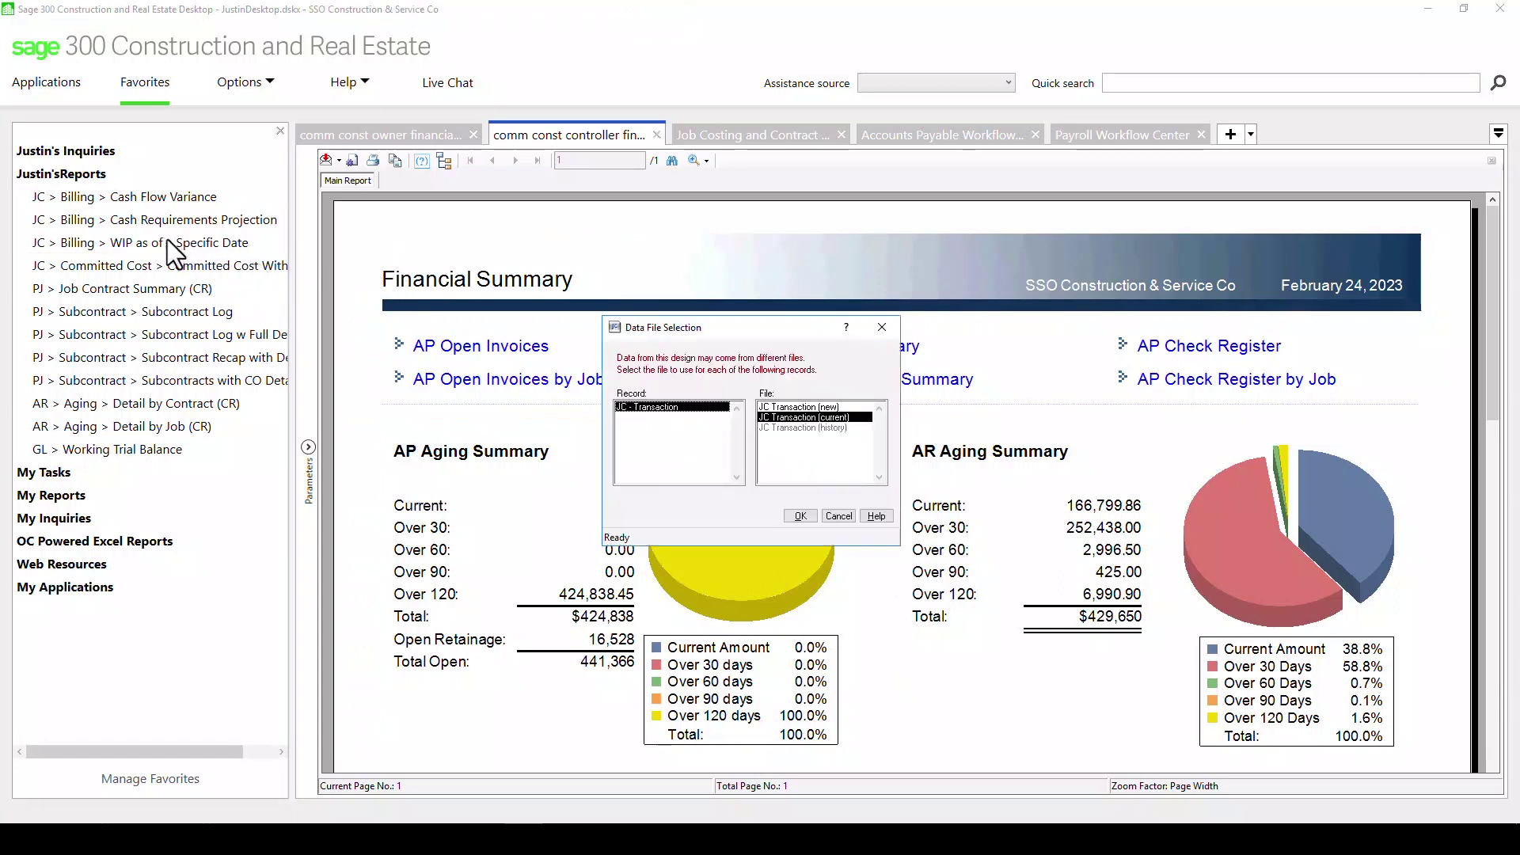
pyautogui.click(800, 515)
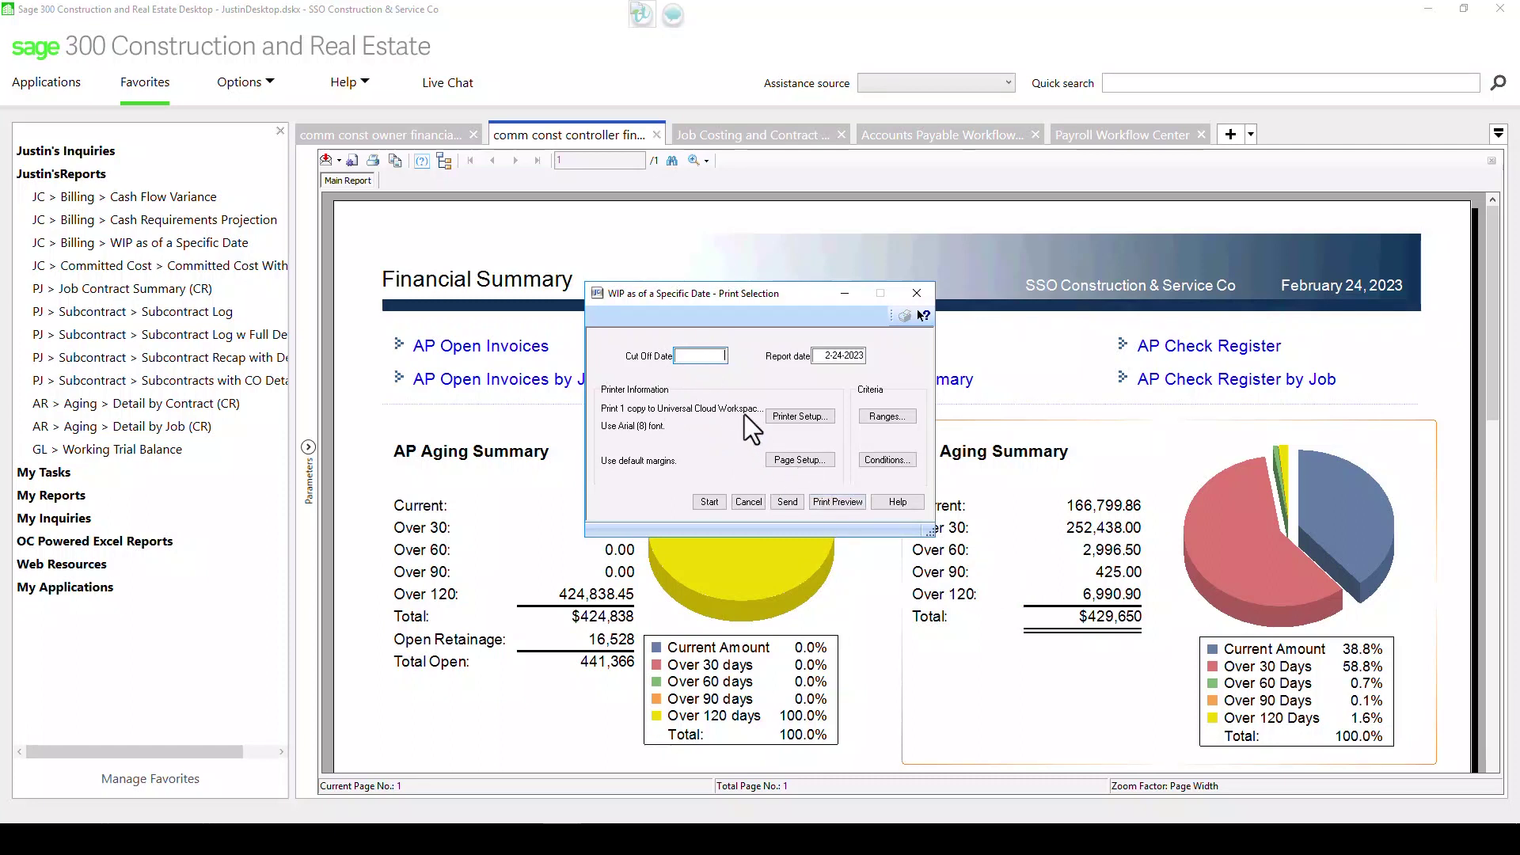
# Preview the WIP report with a cut-off date of 02-28-2023, widen the preview to show all columns, and close the report.
pyautogui.write('02')
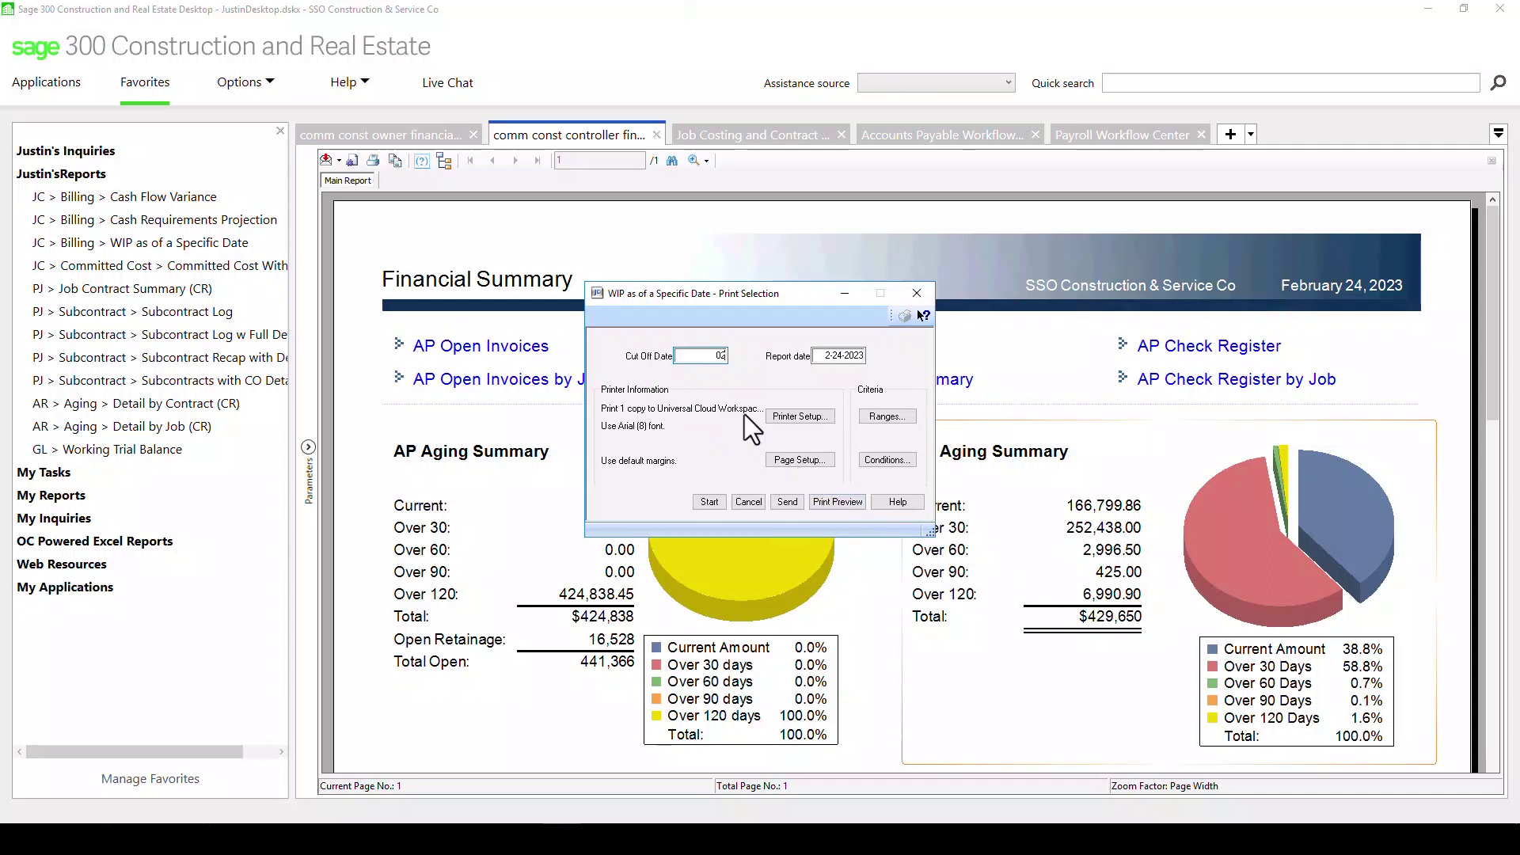
pyautogui.write('282')
pyautogui.press('Tab')
pyautogui.click(844, 501)
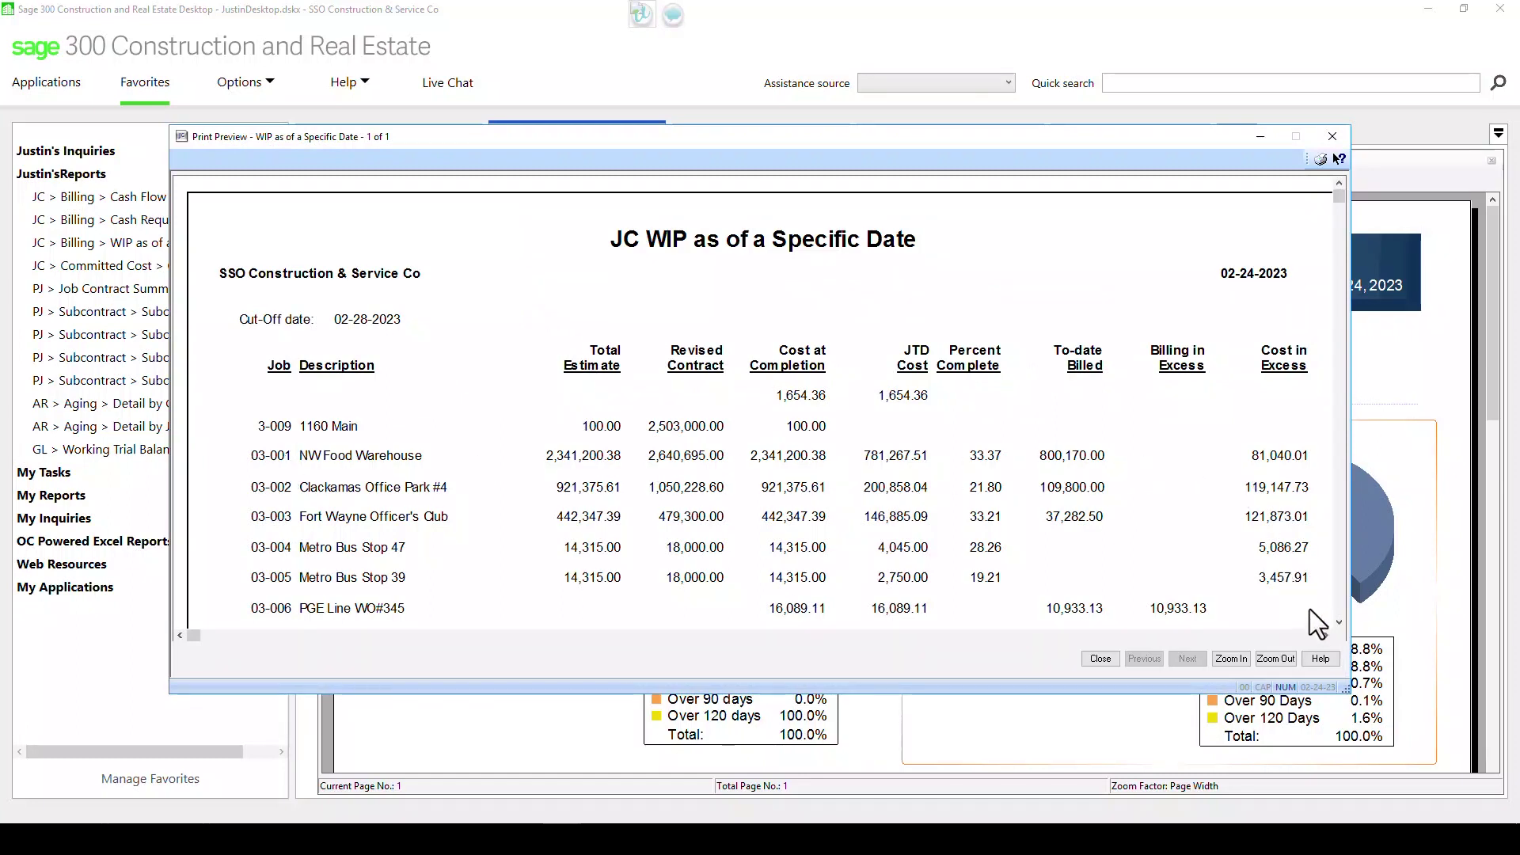
pyautogui.moveTo(1355, 633); pyautogui.dragTo(1425, 633)
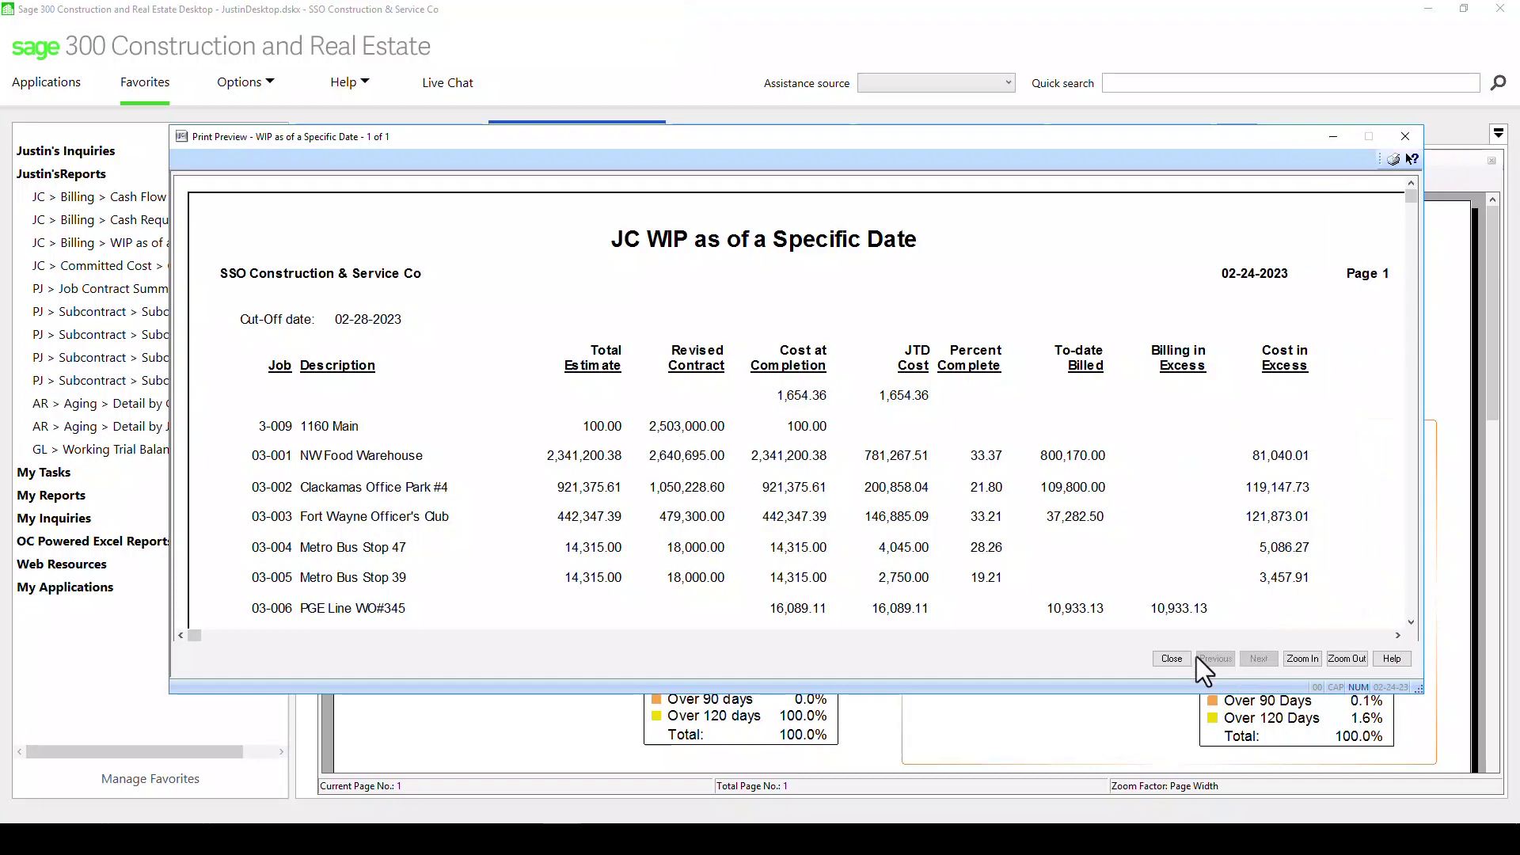
pyautogui.click(1169, 659)
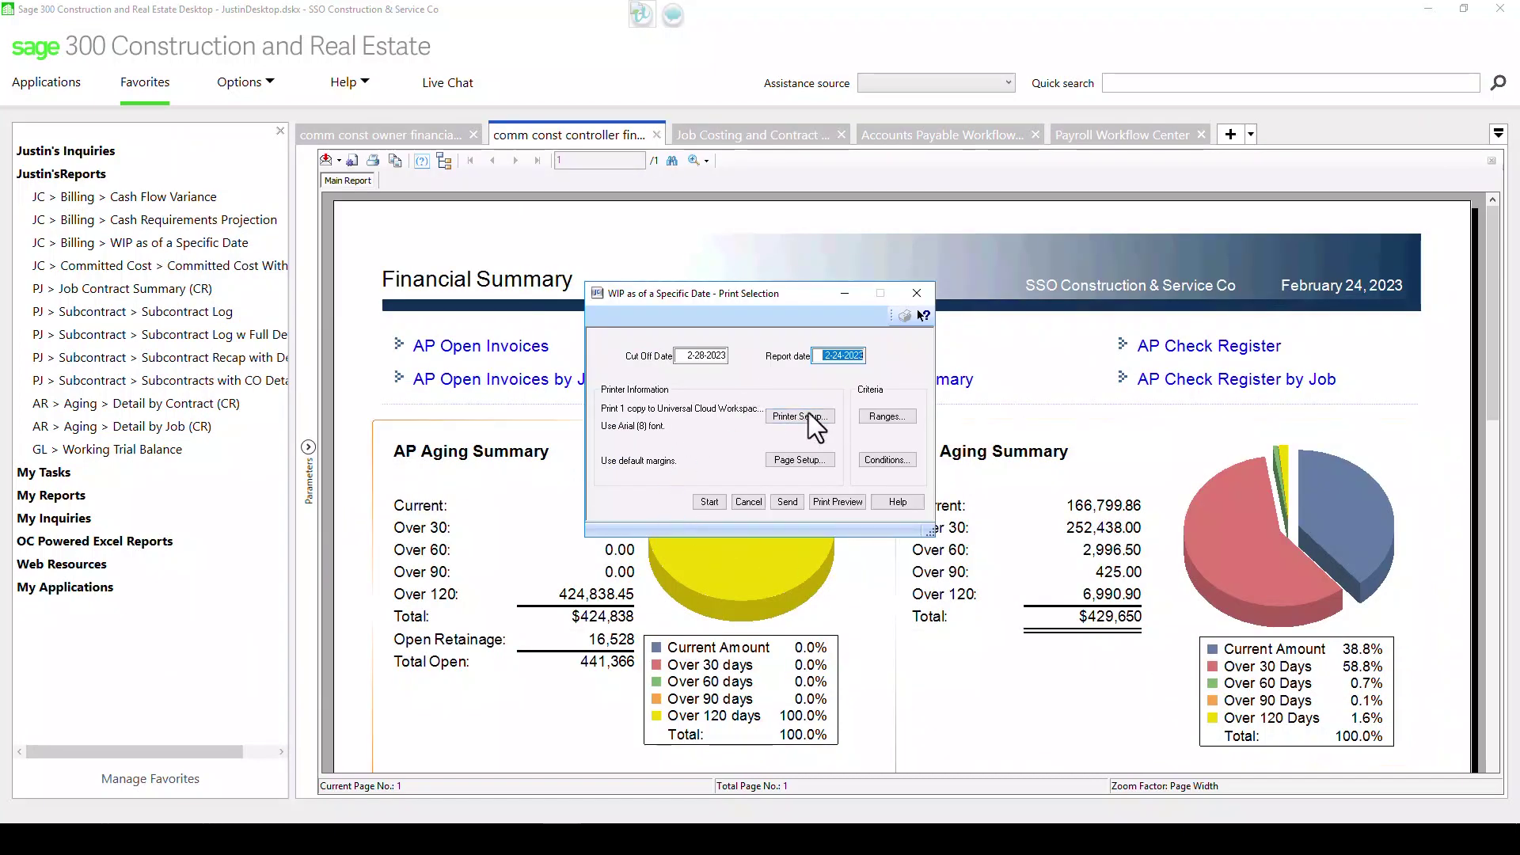
pyautogui.click(748, 502)
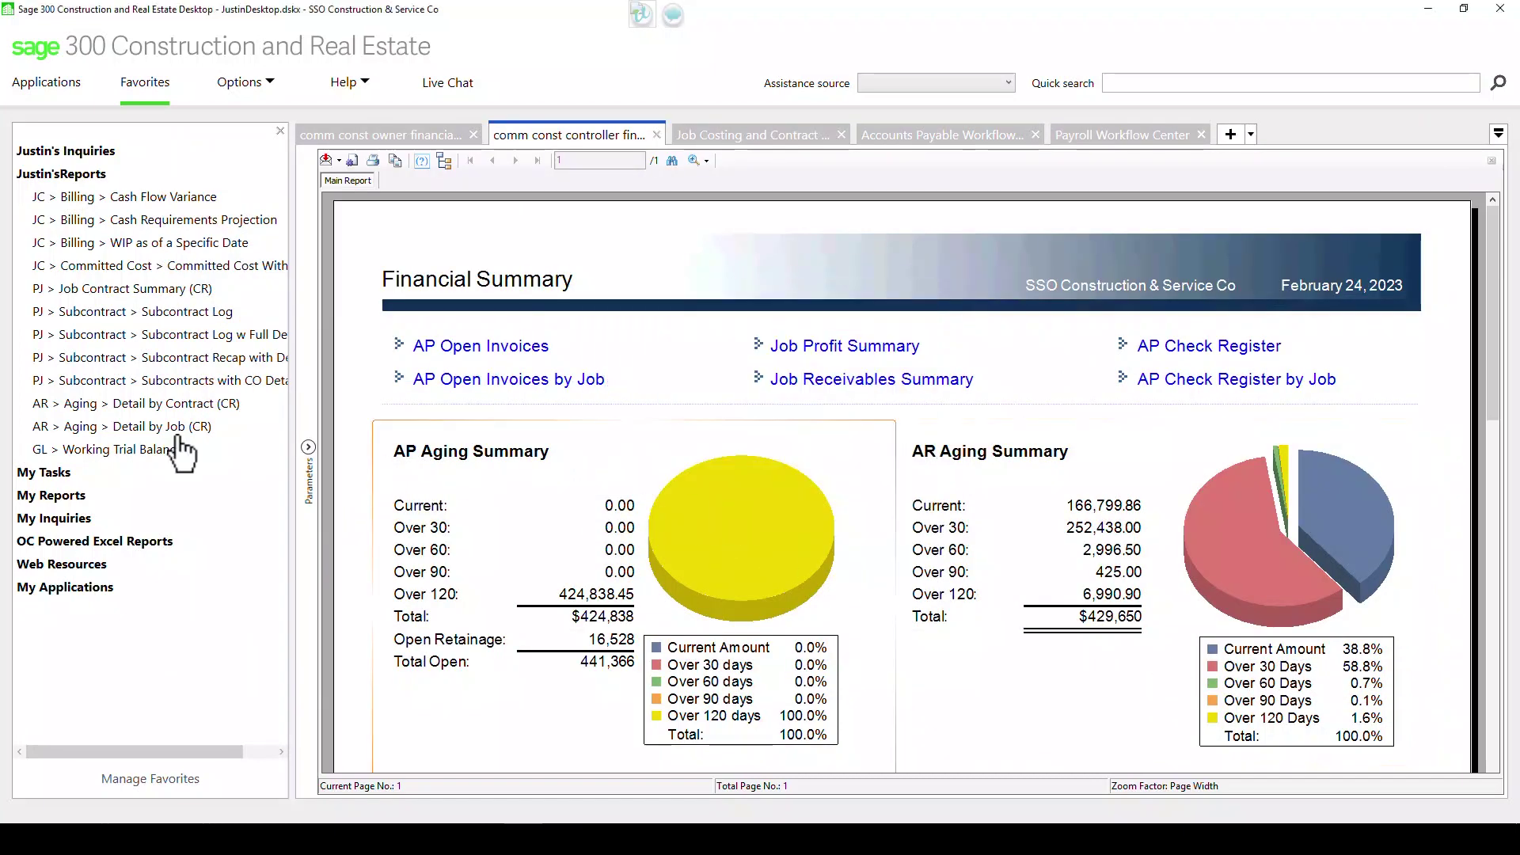
# Collapse the personal reports group and open the Cost To Complete Projection (EXCEL) report from OC Powered Excel Reports.
pyautogui.click(28, 175)
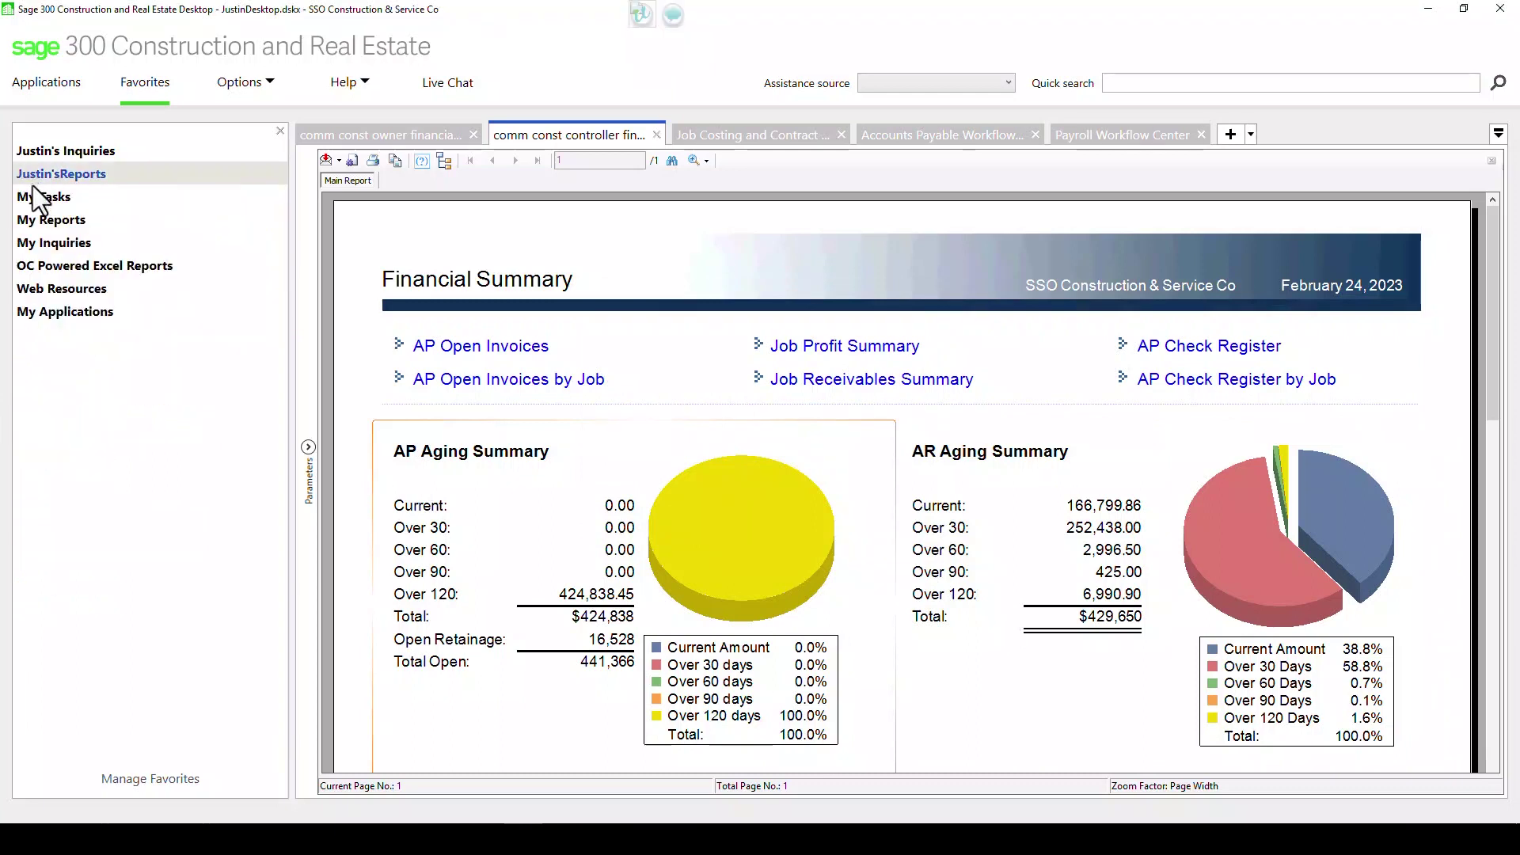
pyautogui.click(35, 266)
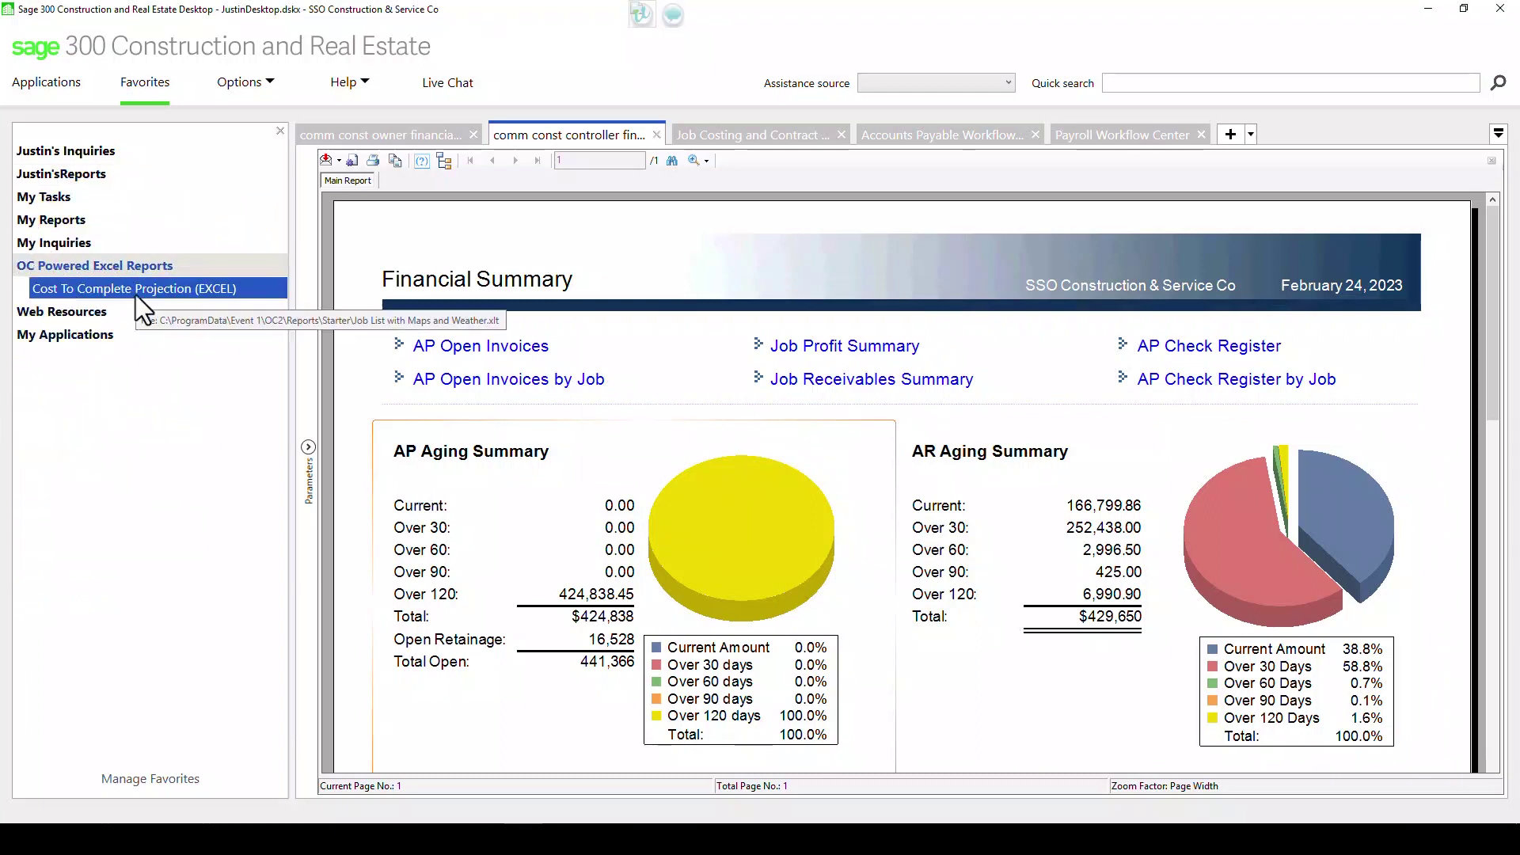
pyautogui.doubleClick(135, 295)
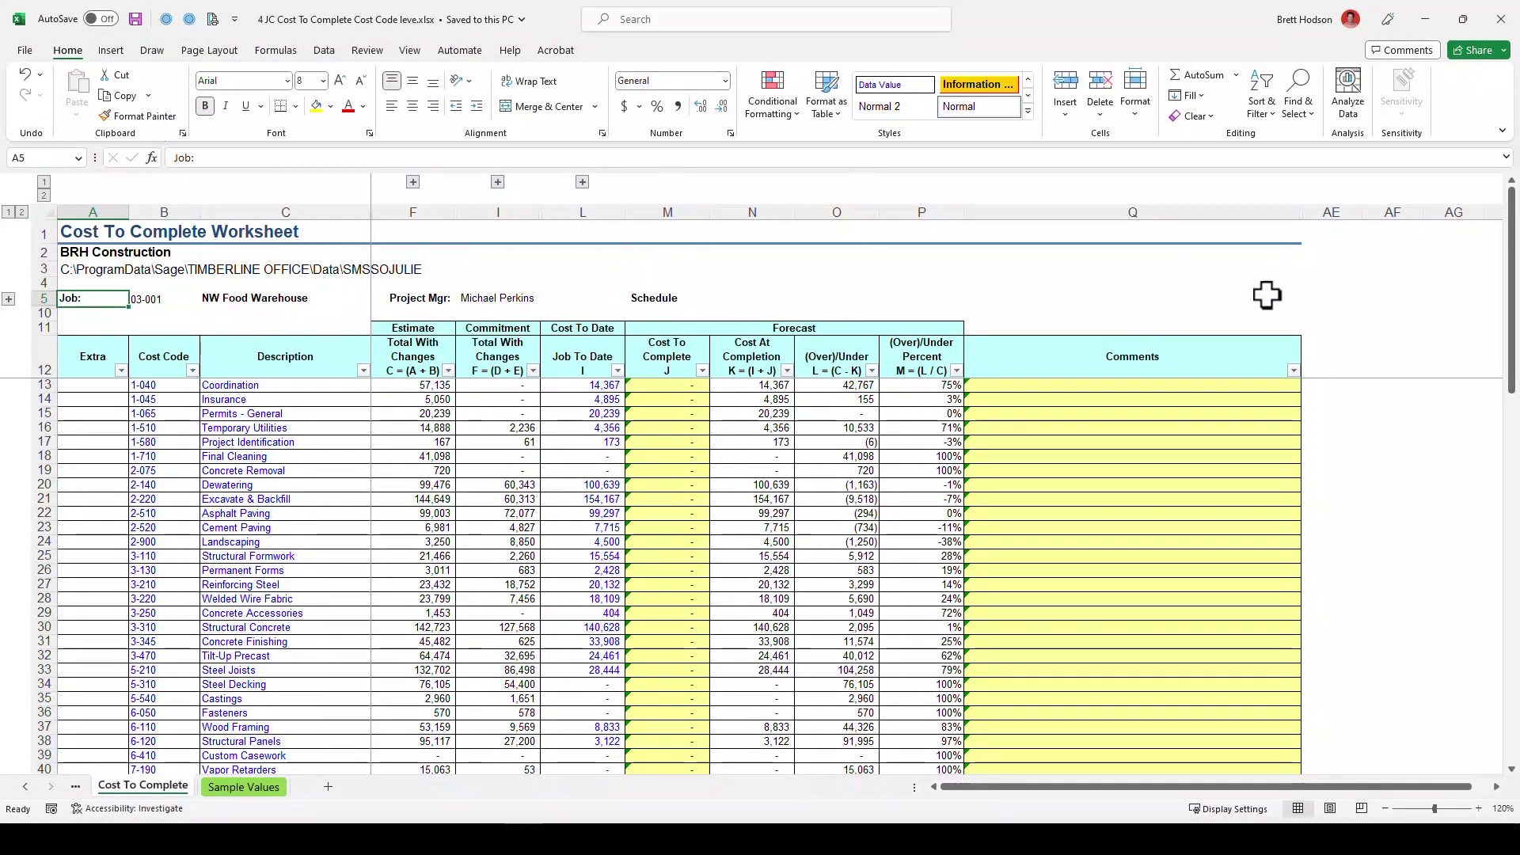
# Highlight the Cost To Complete column entries in the worksheet from the Coordination row down, and minimize Excel to return to Sage 300.
pyautogui.moveTo(653, 387); pyautogui.dragTo(676, 779)
pyautogui.moveTo(675, 778); pyautogui.dragTo(678, 772)
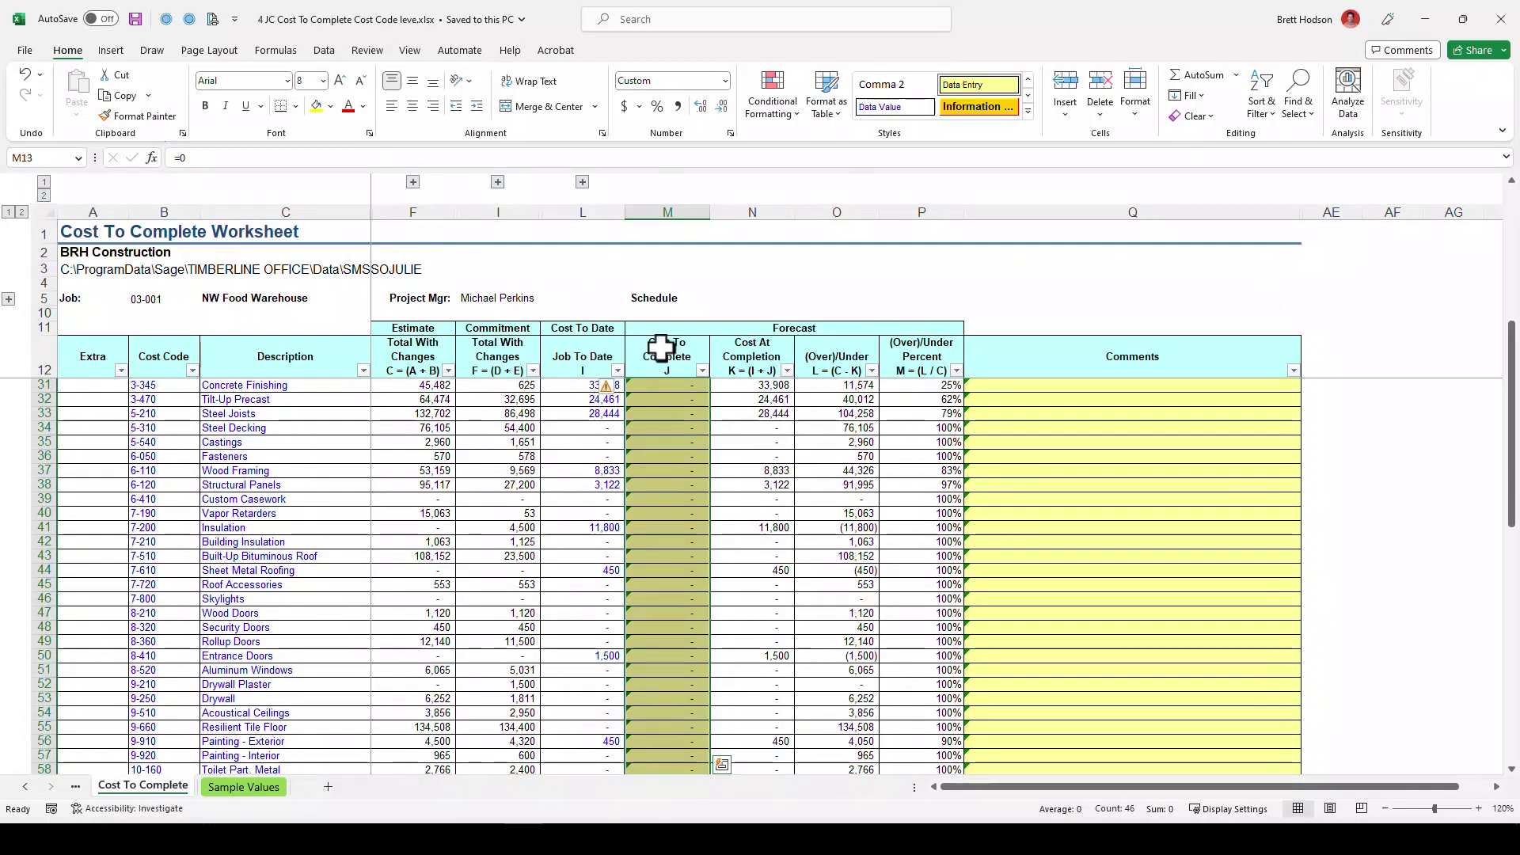
pyautogui.click(1428, 19)
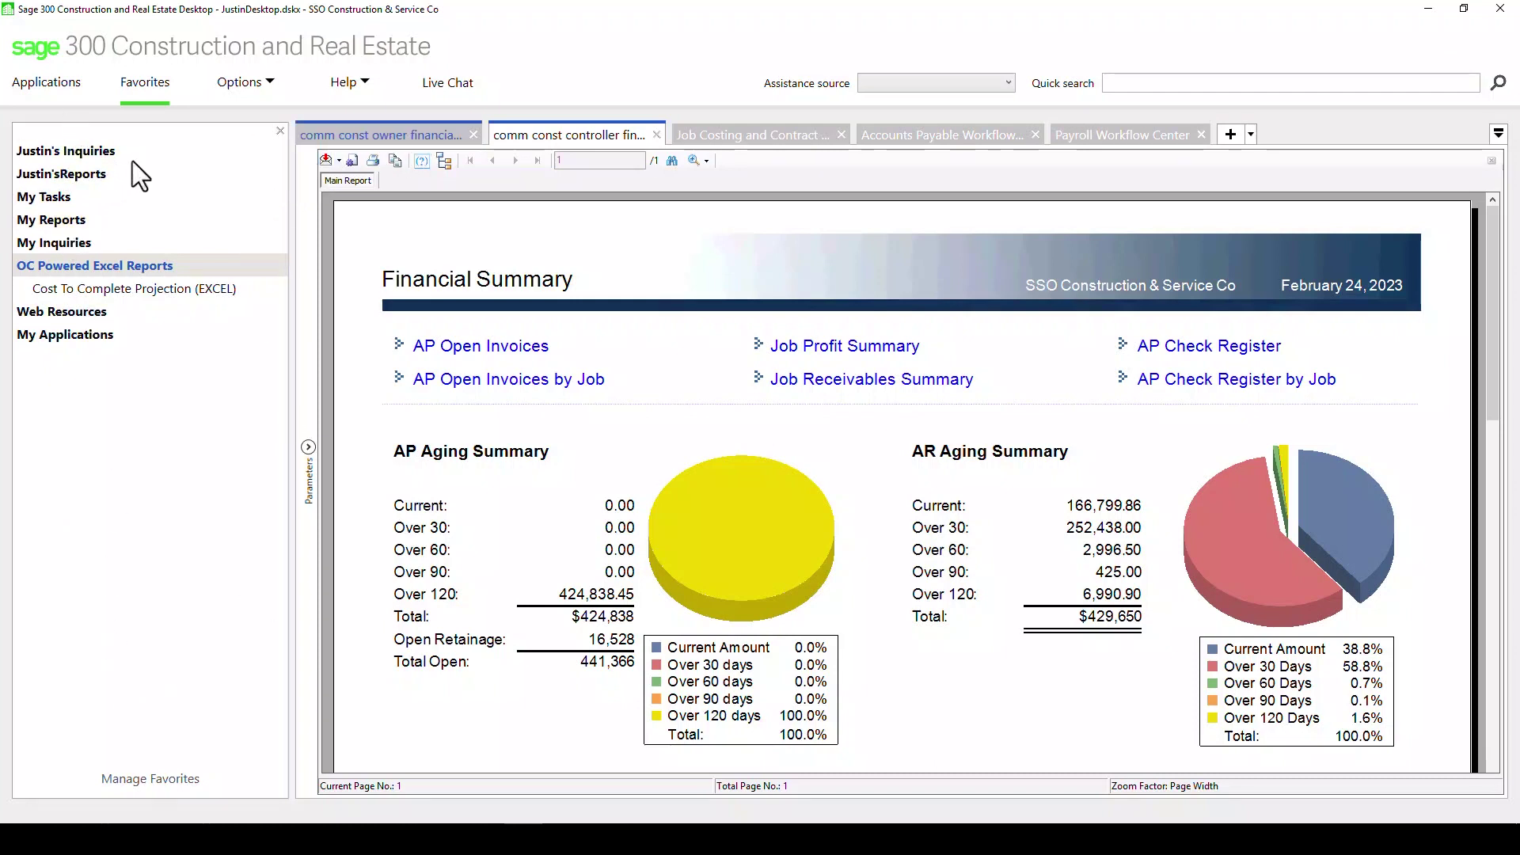
# Expand the My Tasks favorites and open the Job Cost&Contract Workflow Center.
pyautogui.click(55, 197)
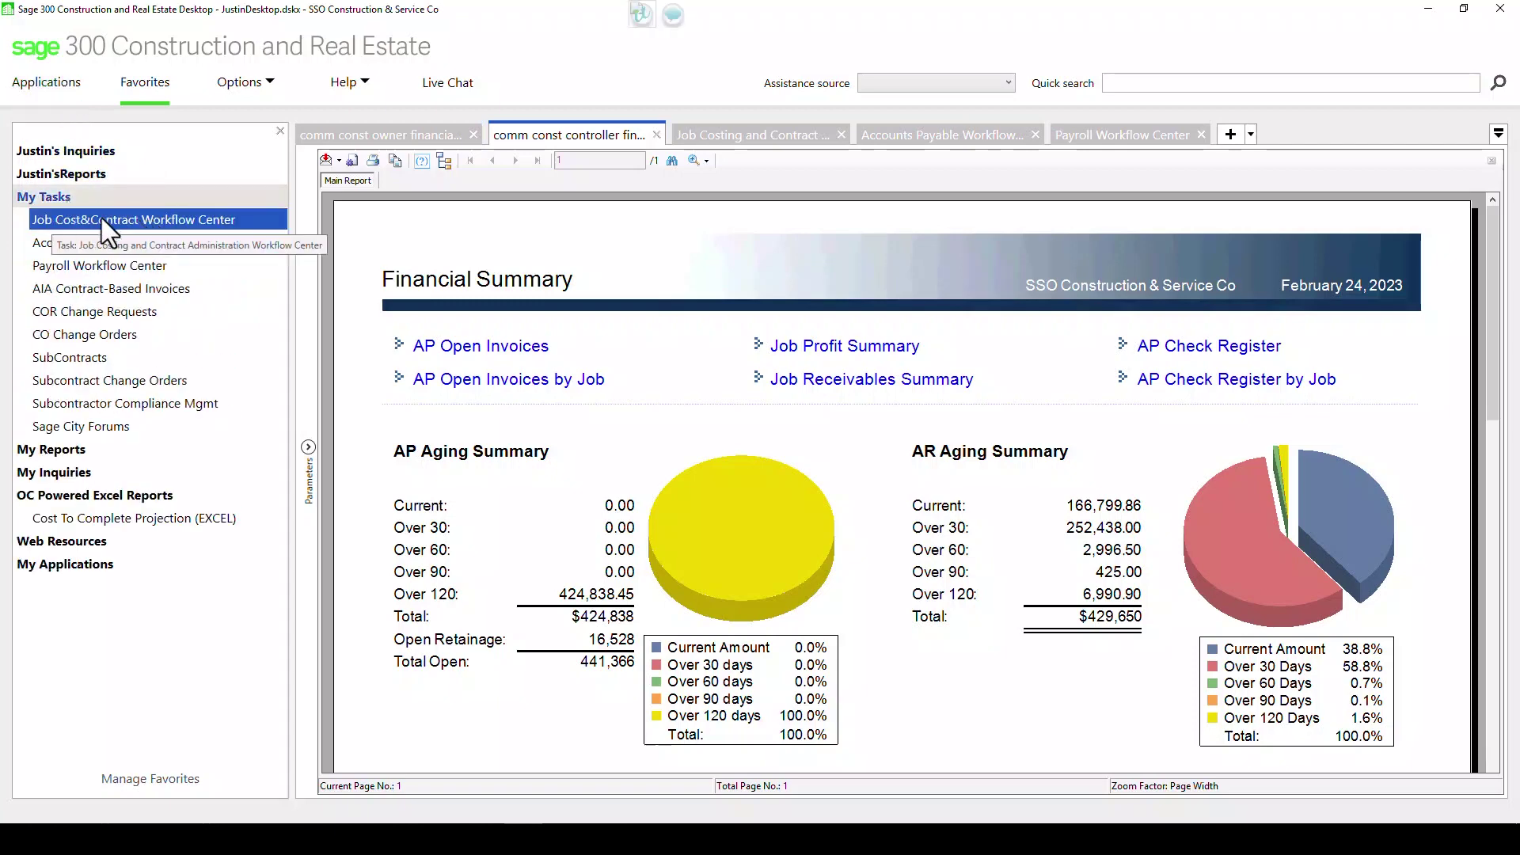
pyautogui.click(68, 221)
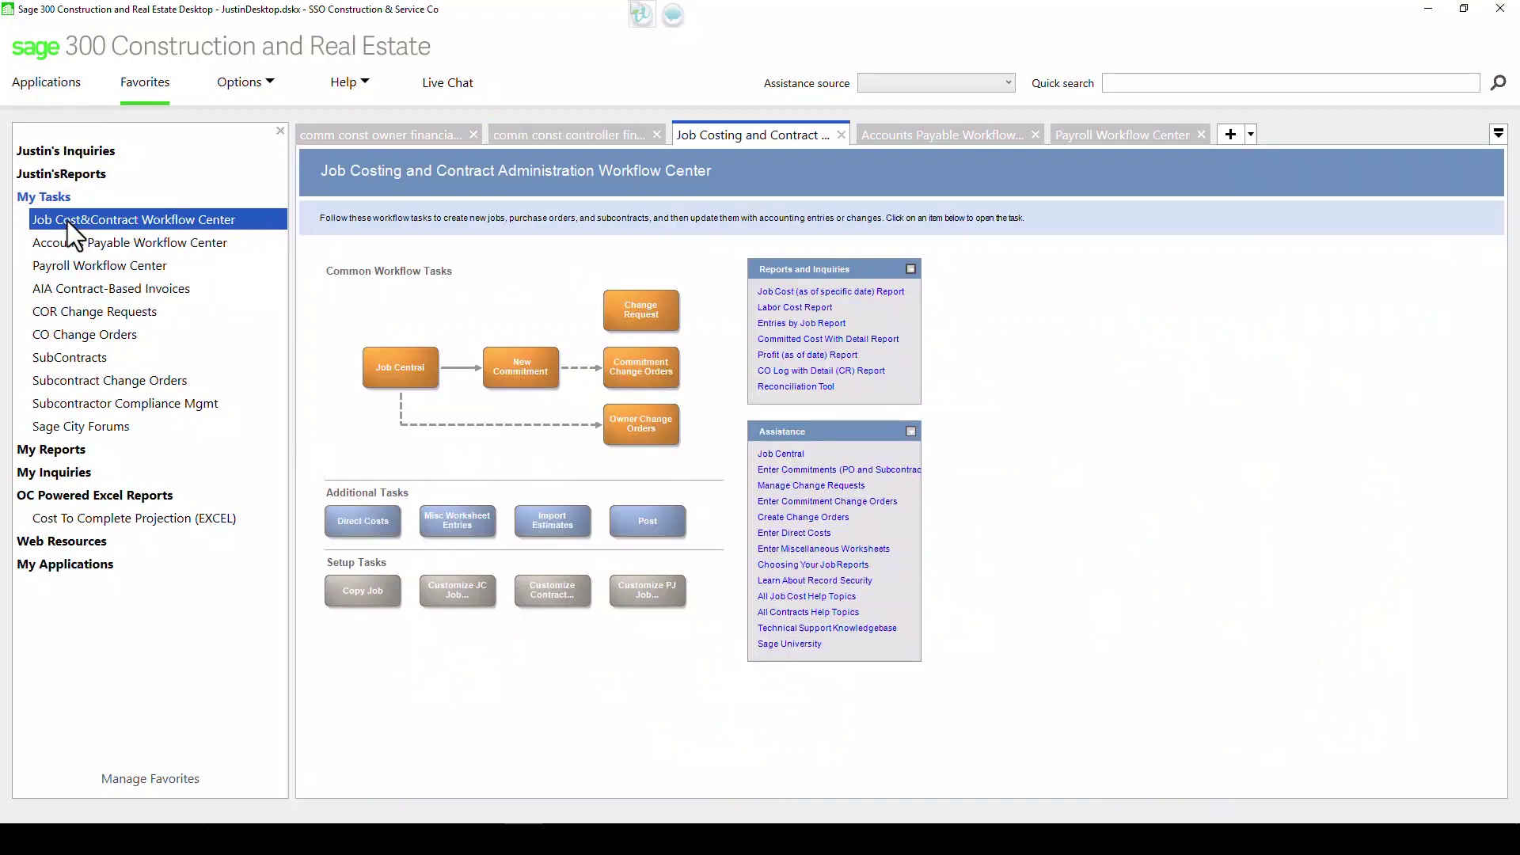
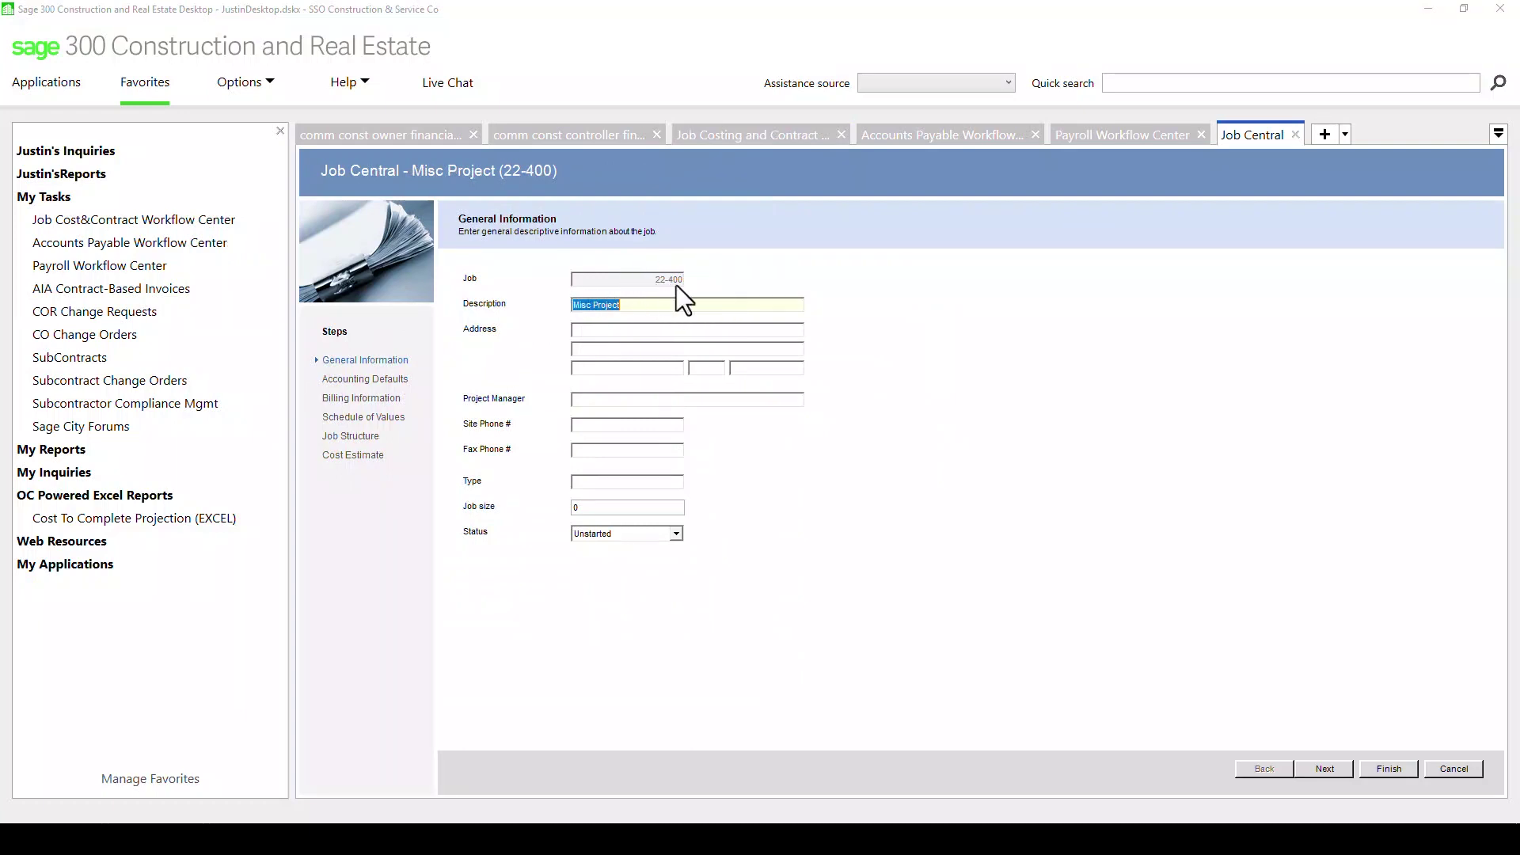
# Advance the Misc Project job (22-400) to Accounting Defaults and keep company 10, Timberline Construction, Inc, as the GL Company.
pyautogui.click(1325, 768)
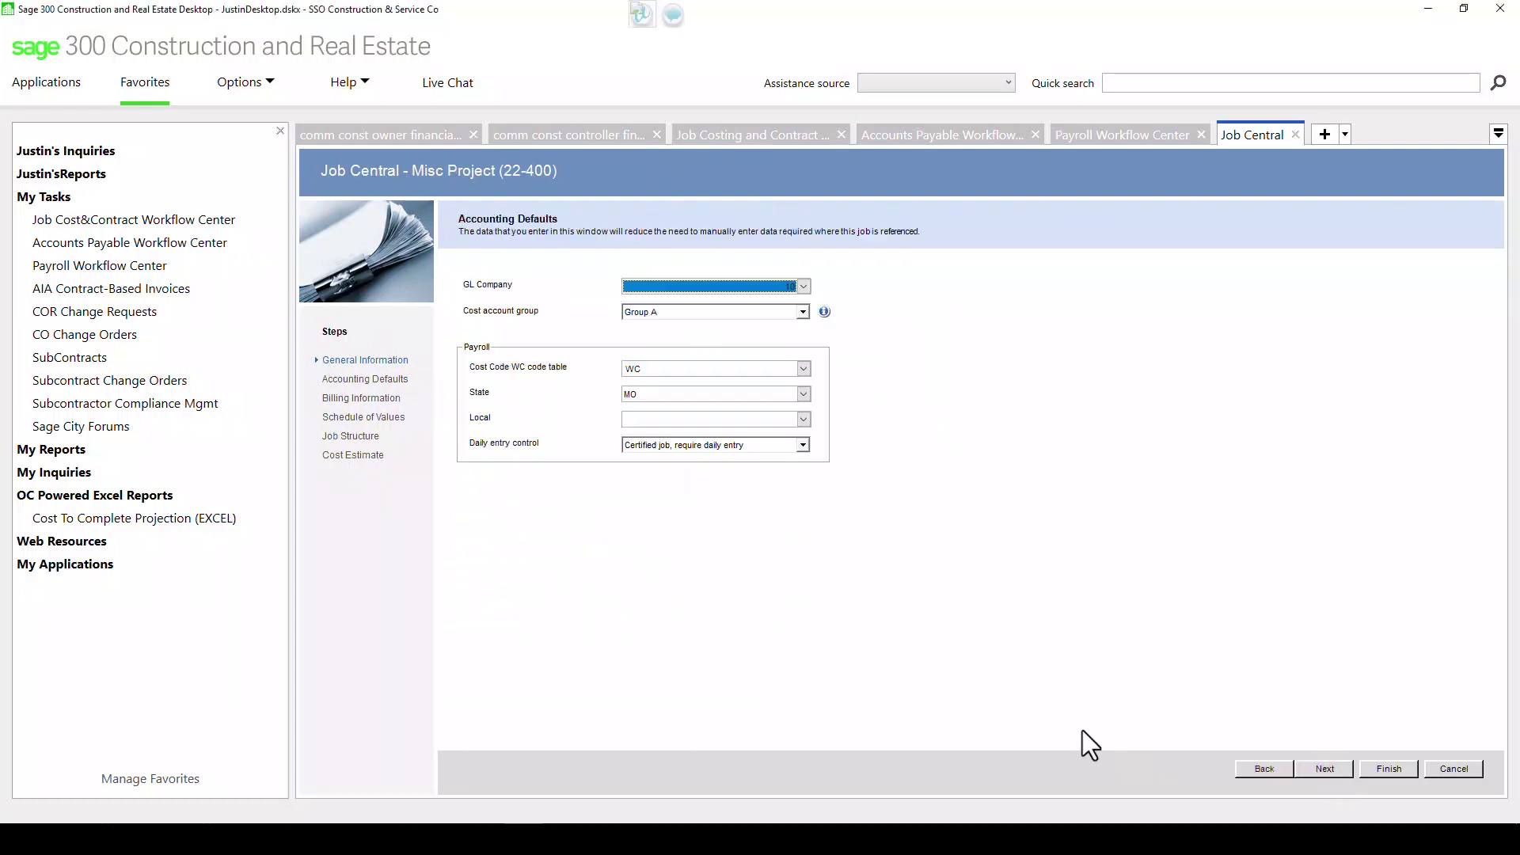
pyautogui.click(802, 287)
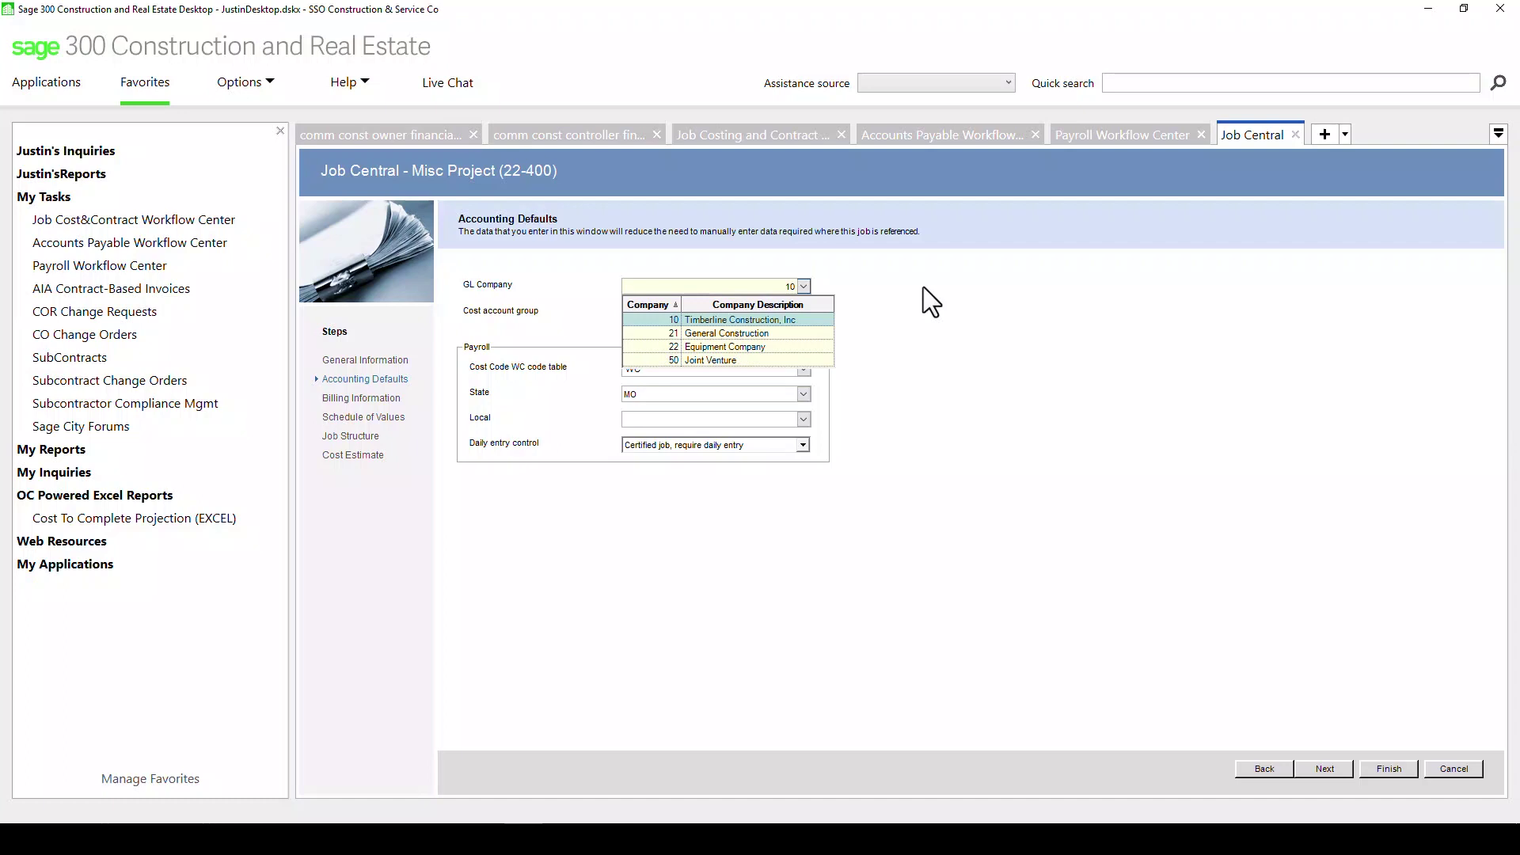
pyautogui.press('Return')
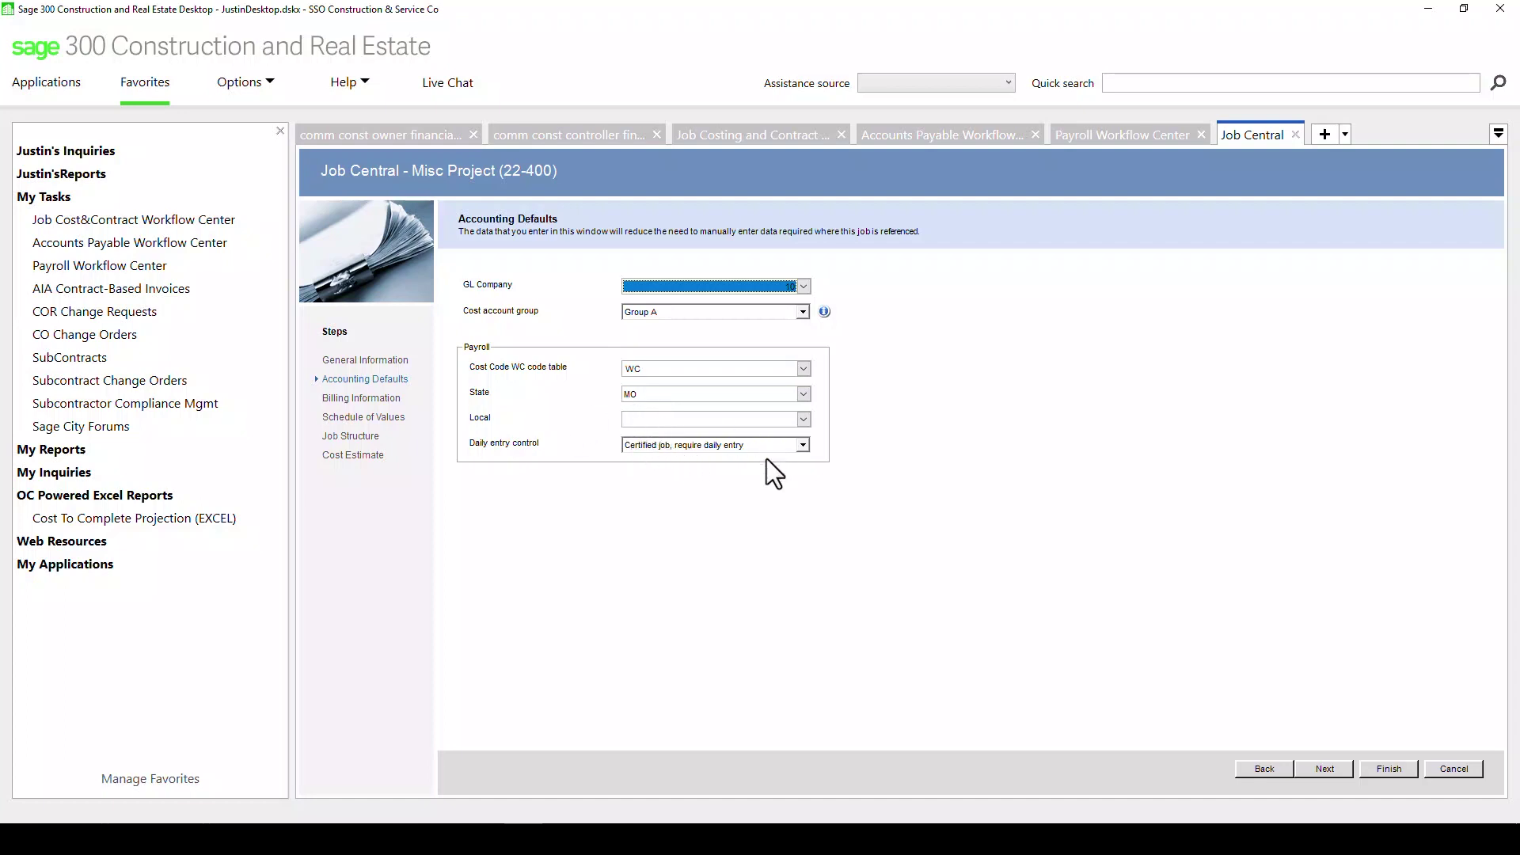
# Continue to the job's Billing Information and set the default invoice format to L-PB detail with stored.
pyautogui.click(1306, 770)
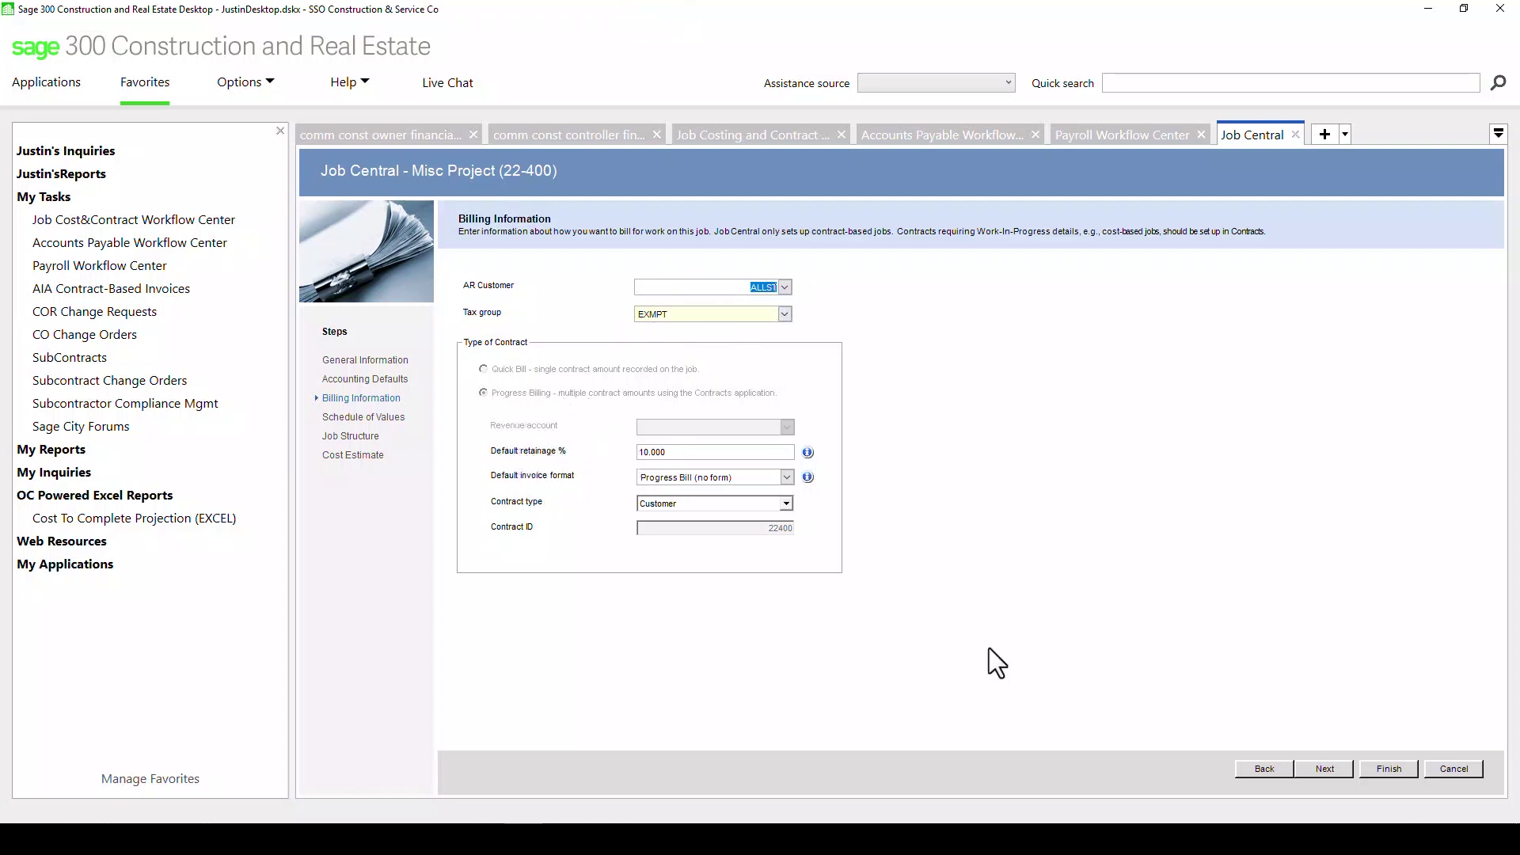
pyautogui.click(786, 477)
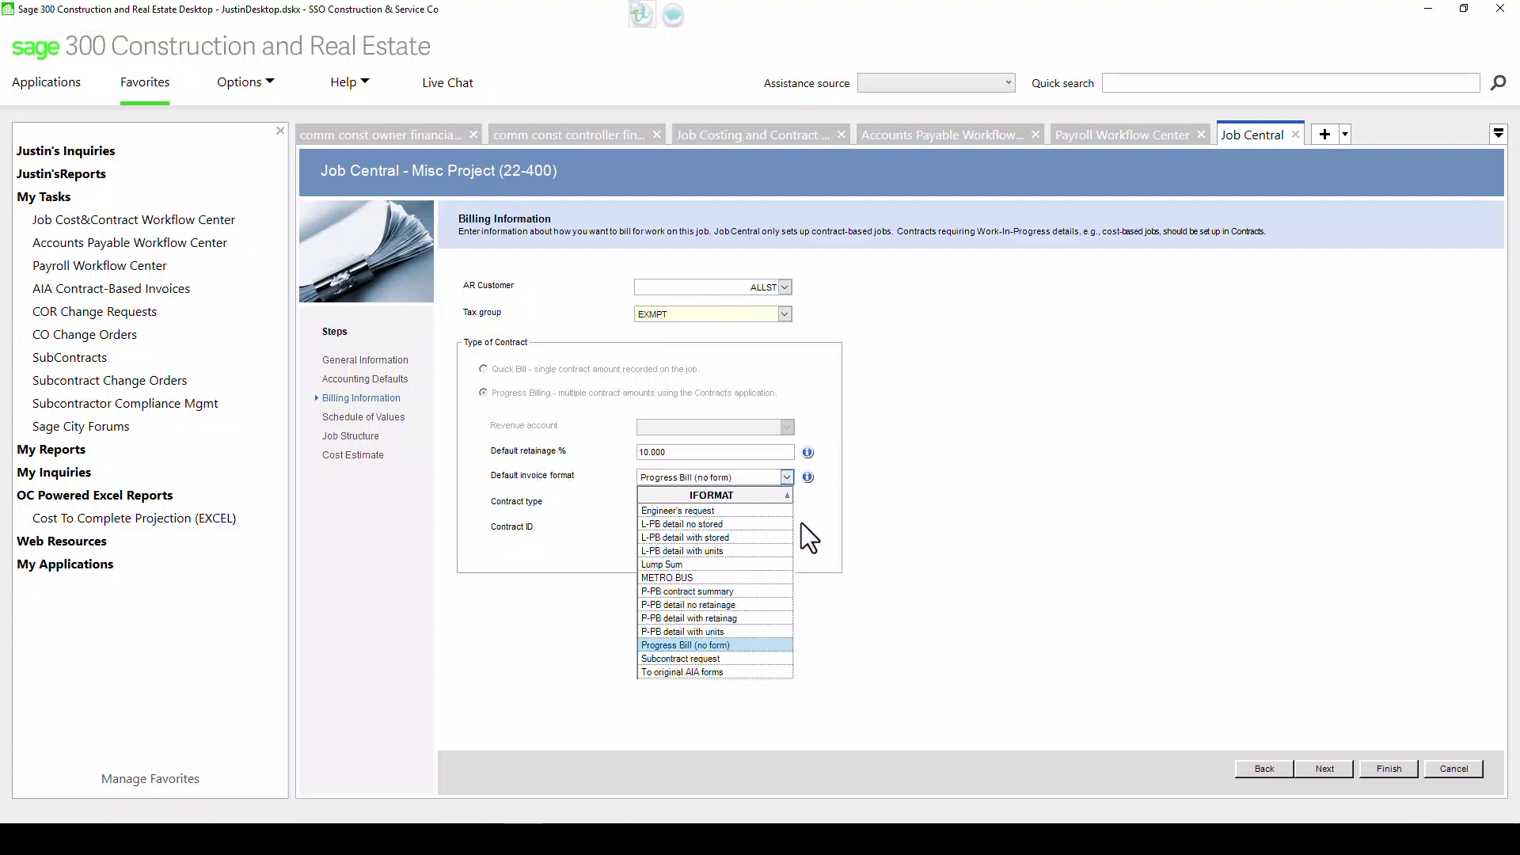
pyautogui.click(738, 539)
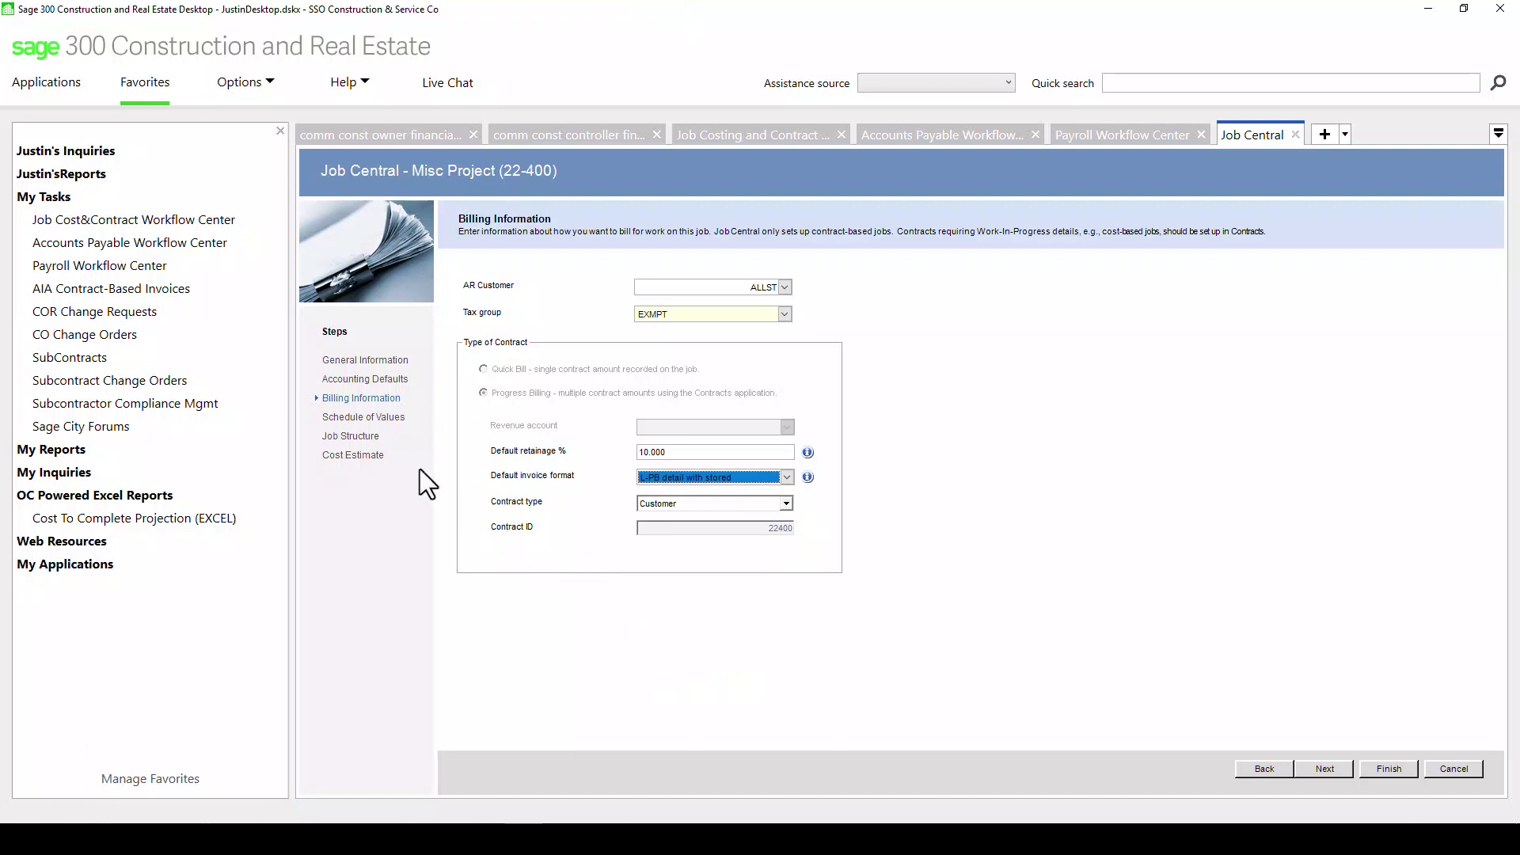
# Continue to the Schedule of Values and add contract item 40, Masonry, with a contract amount of 400,000.
pyautogui.click(1324, 769)
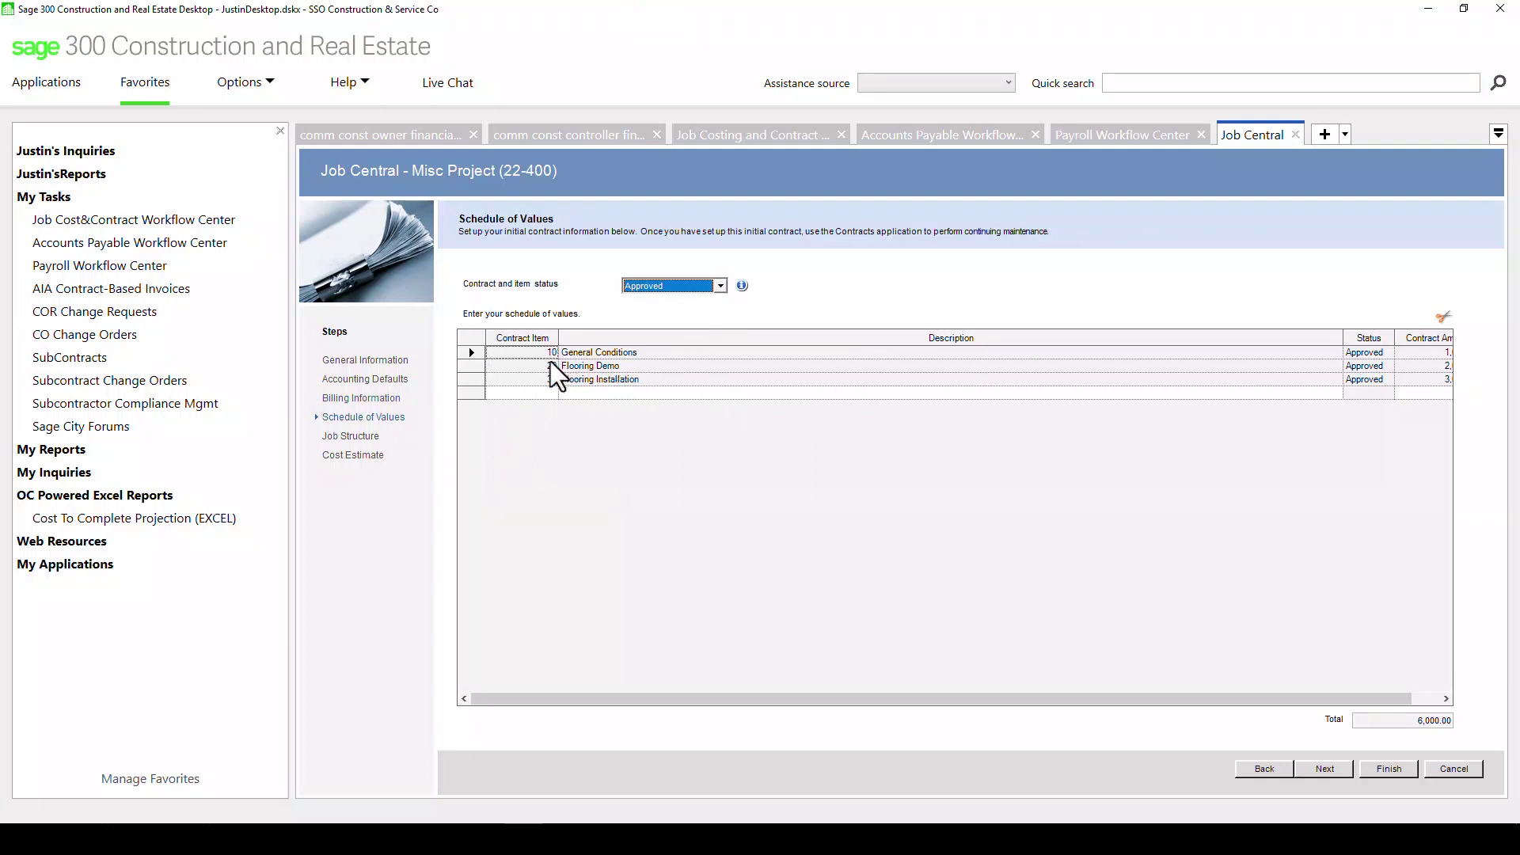
pyautogui.moveTo(1095, 698); pyautogui.dragTo(1179, 695)
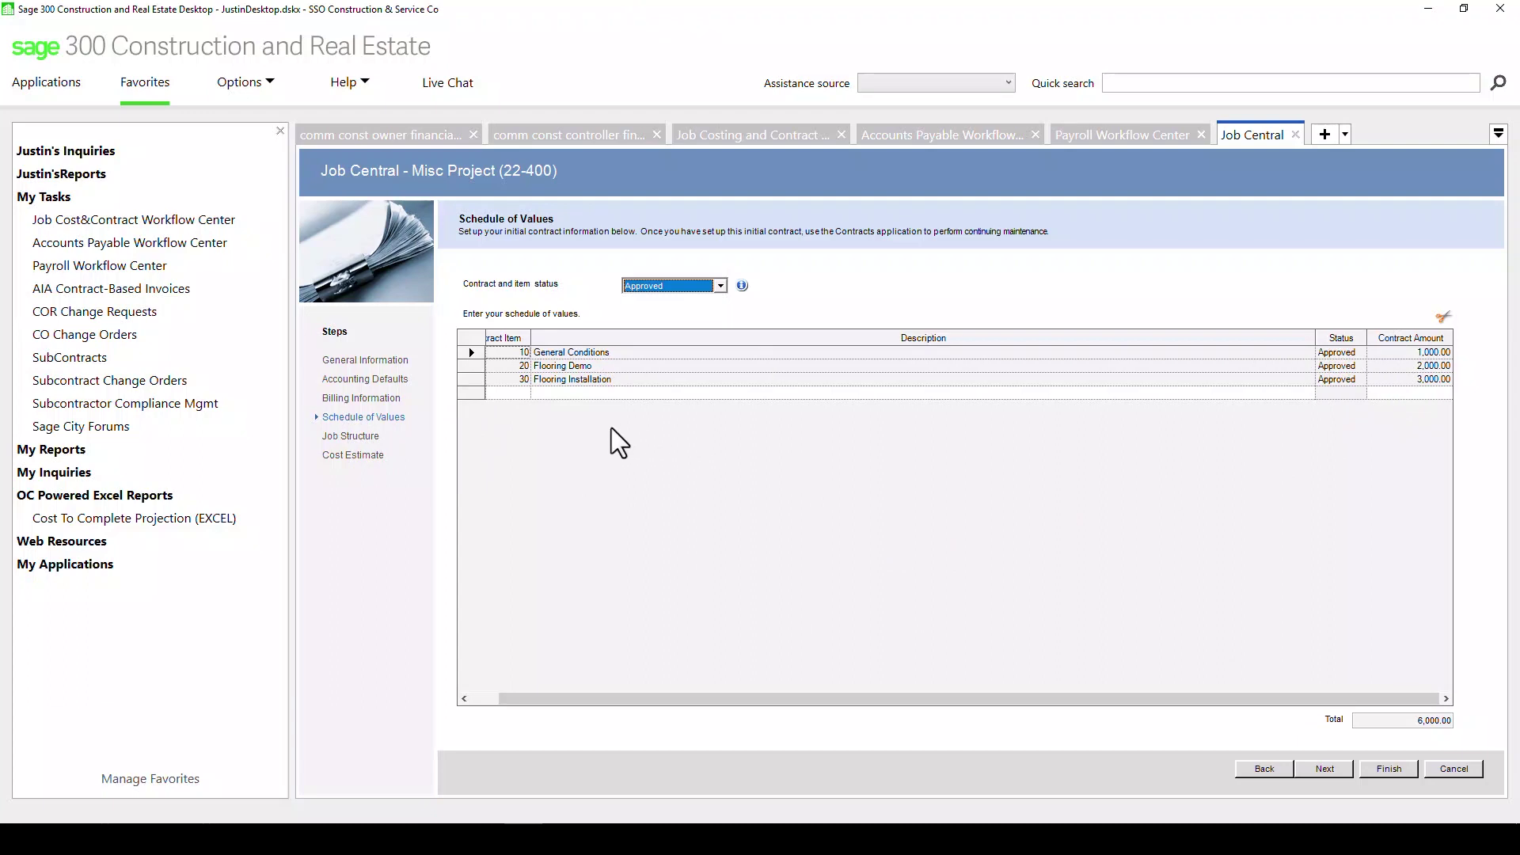
pyautogui.click(500, 394)
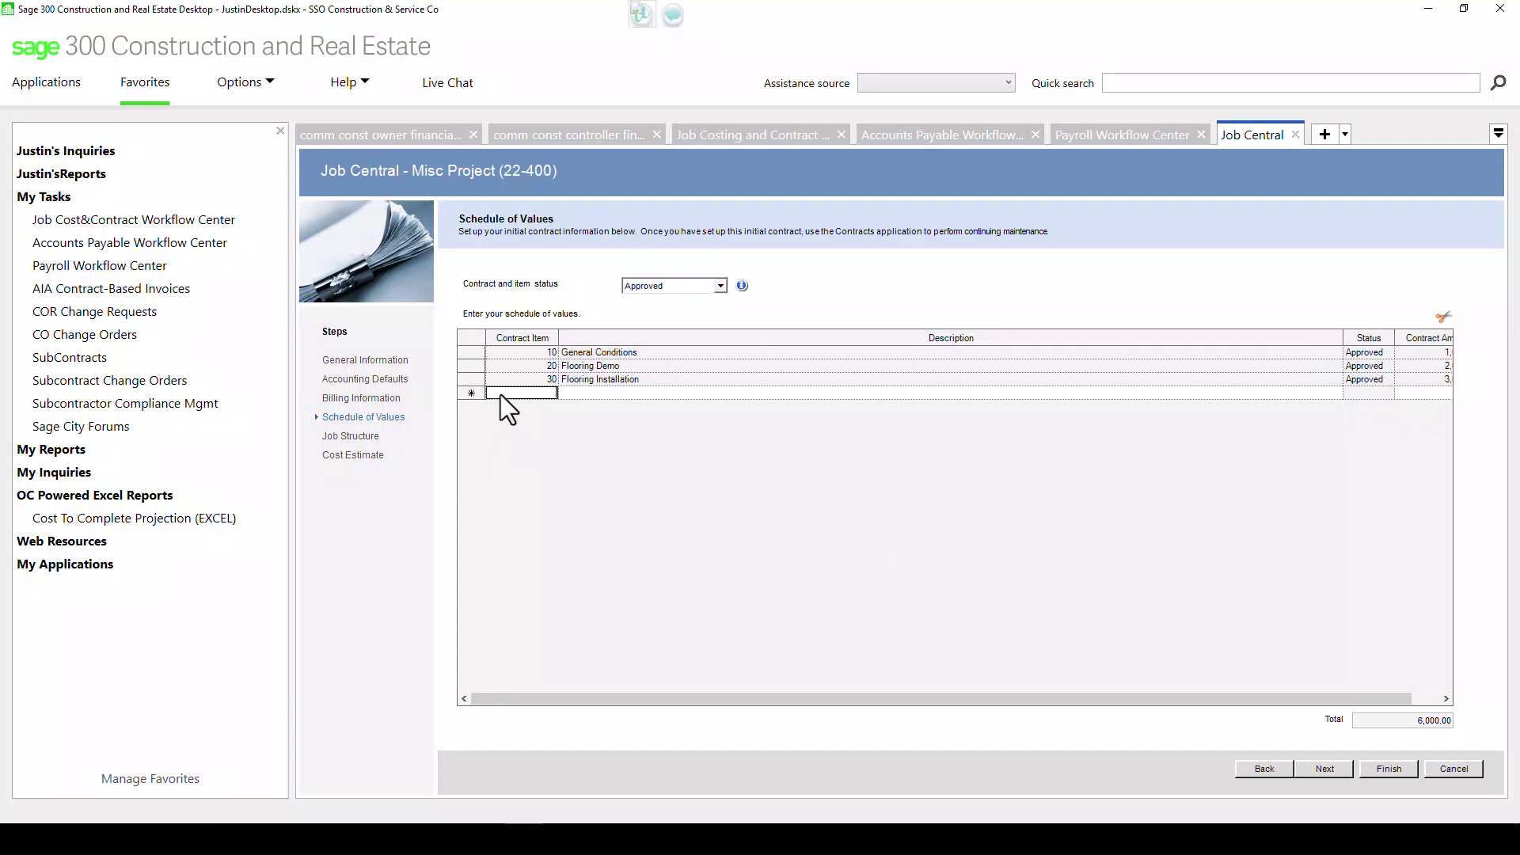
pyautogui.press('Tab')
pyautogui.write('Maso')
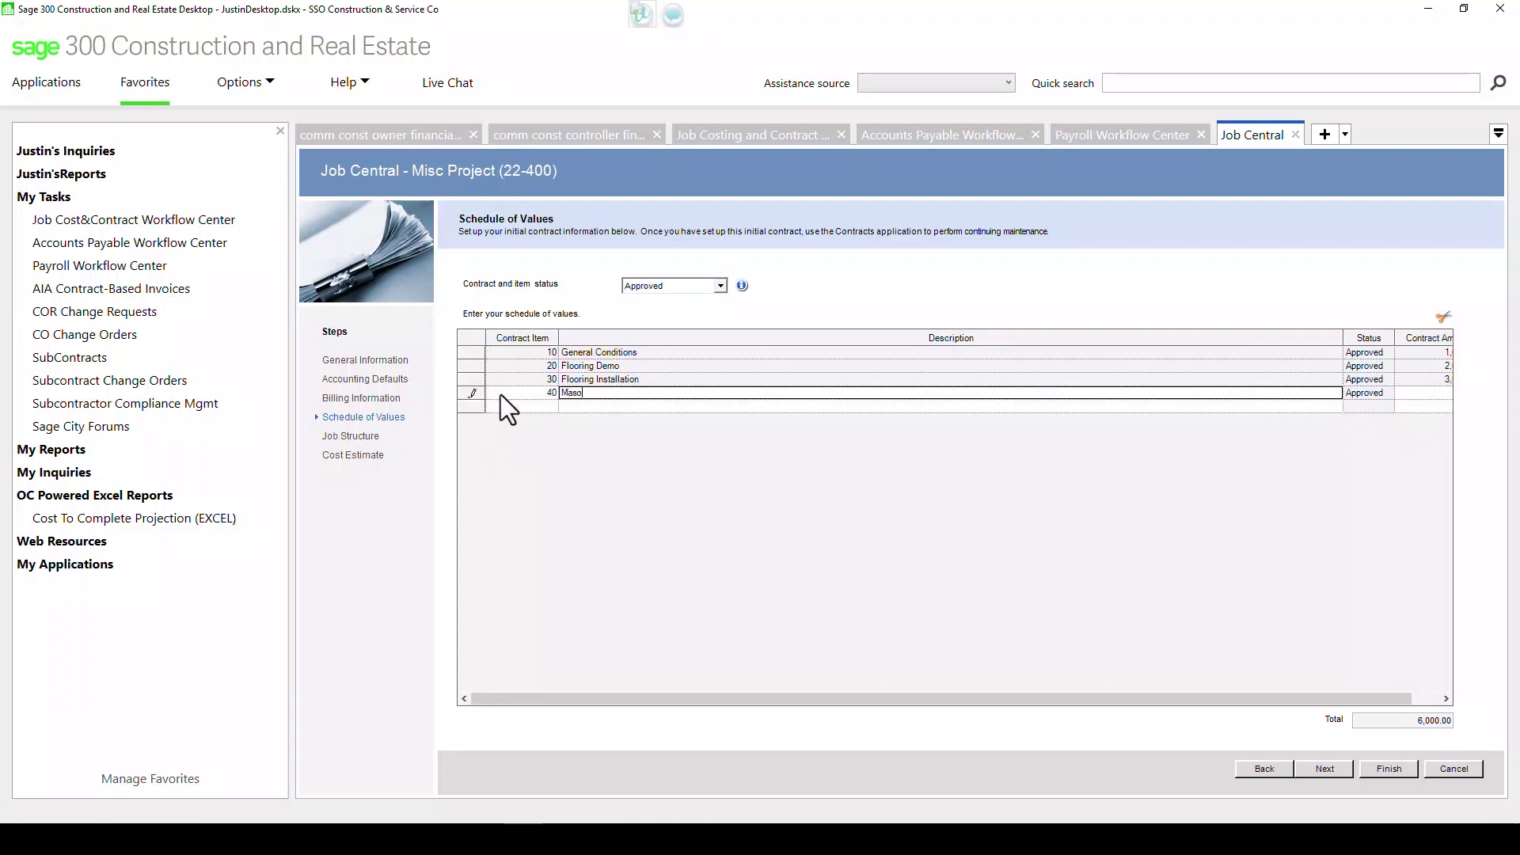
pyautogui.write('nry')
pyautogui.press('Tab')
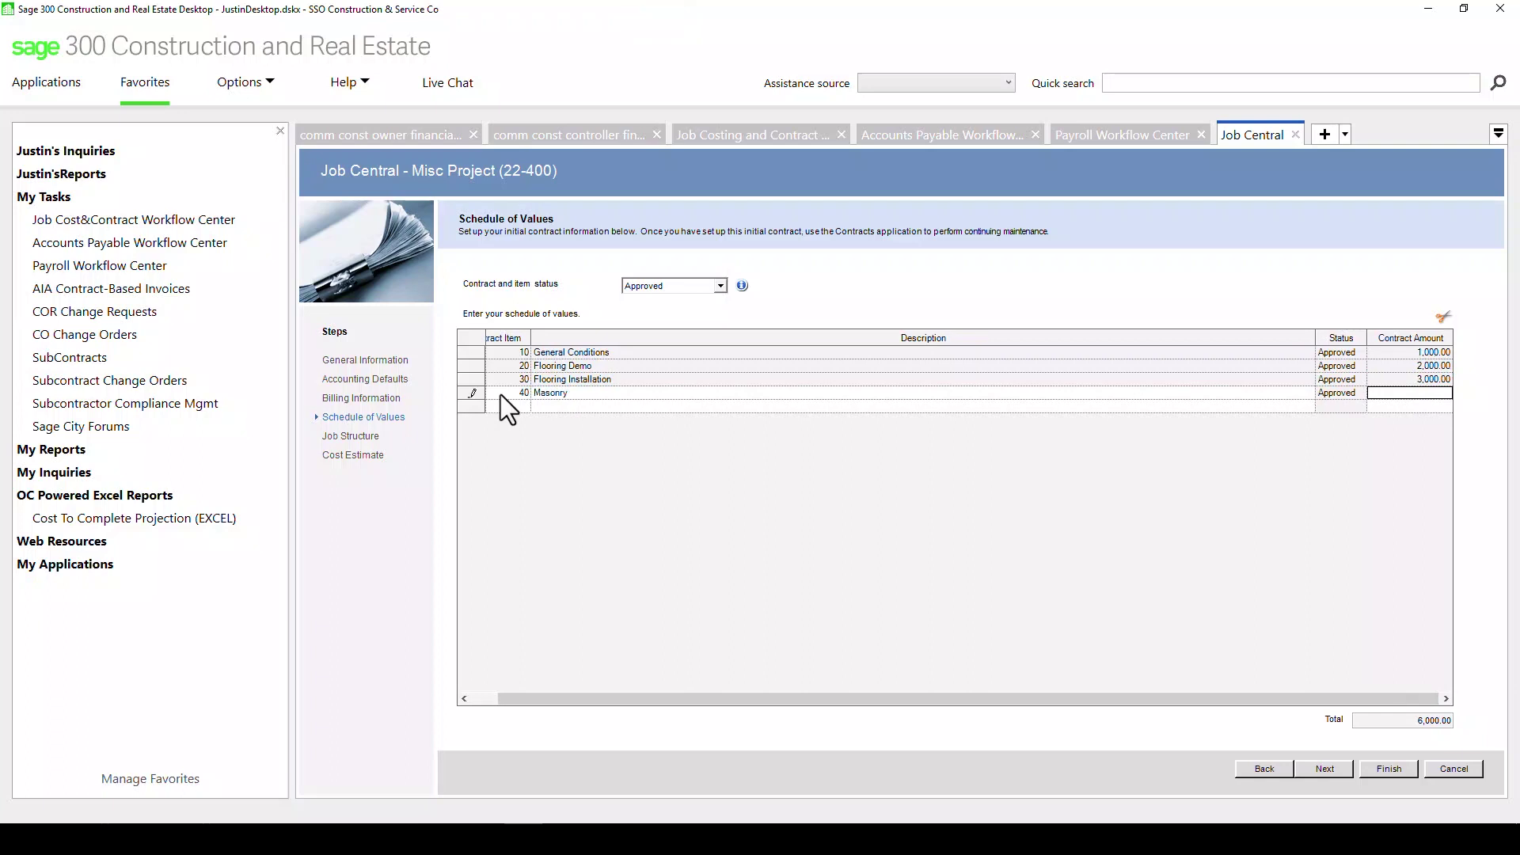
pyautogui.write('400000')
pyautogui.press('Tab')
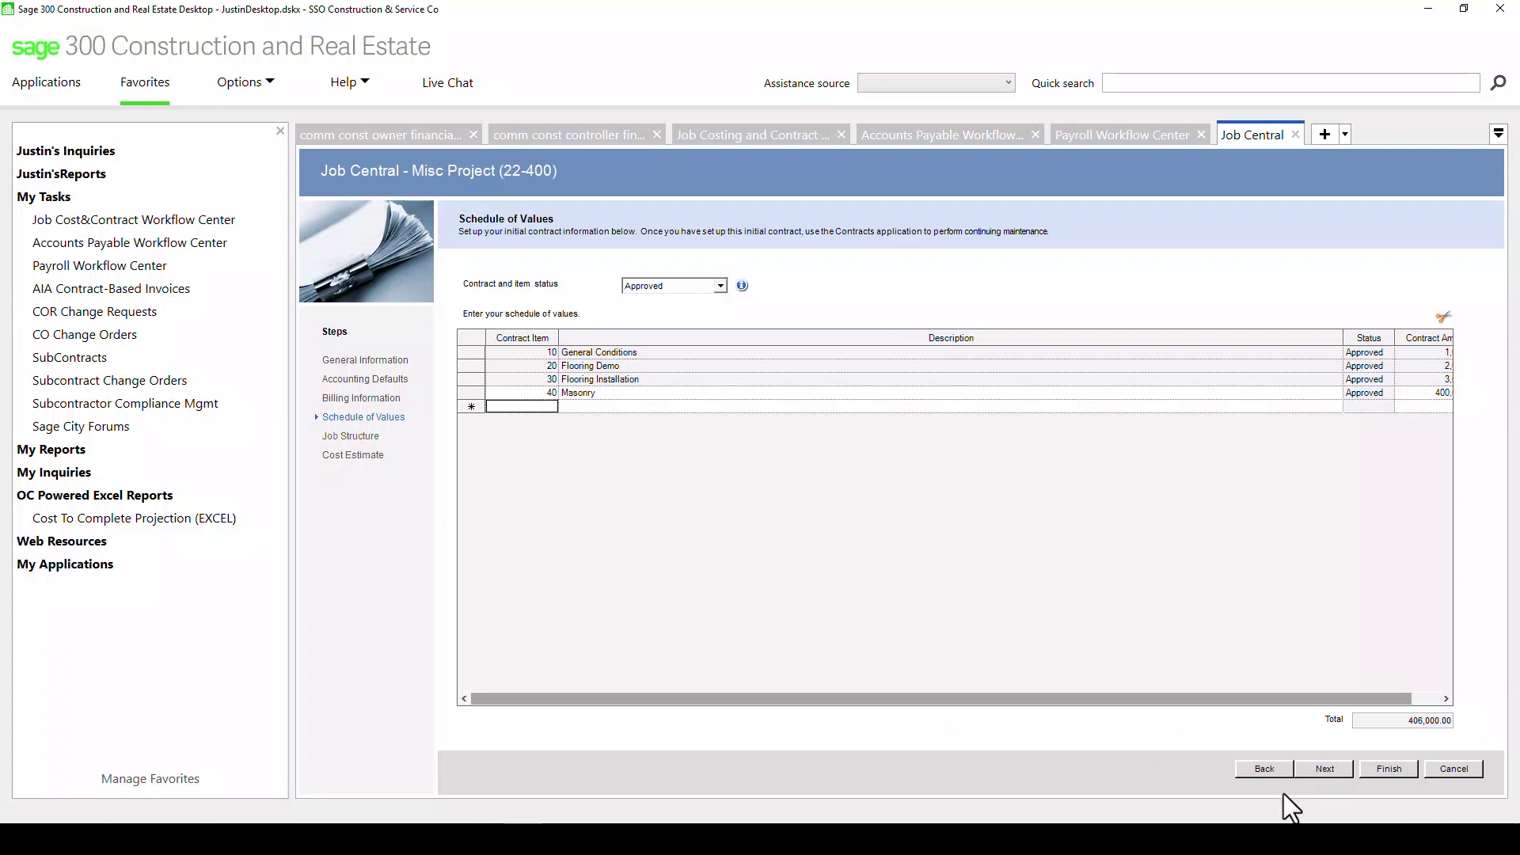
# Continue through Job Structure to Cost Estimate, highlight the cost code entries, and finish the job setup.
pyautogui.click(1324, 770)
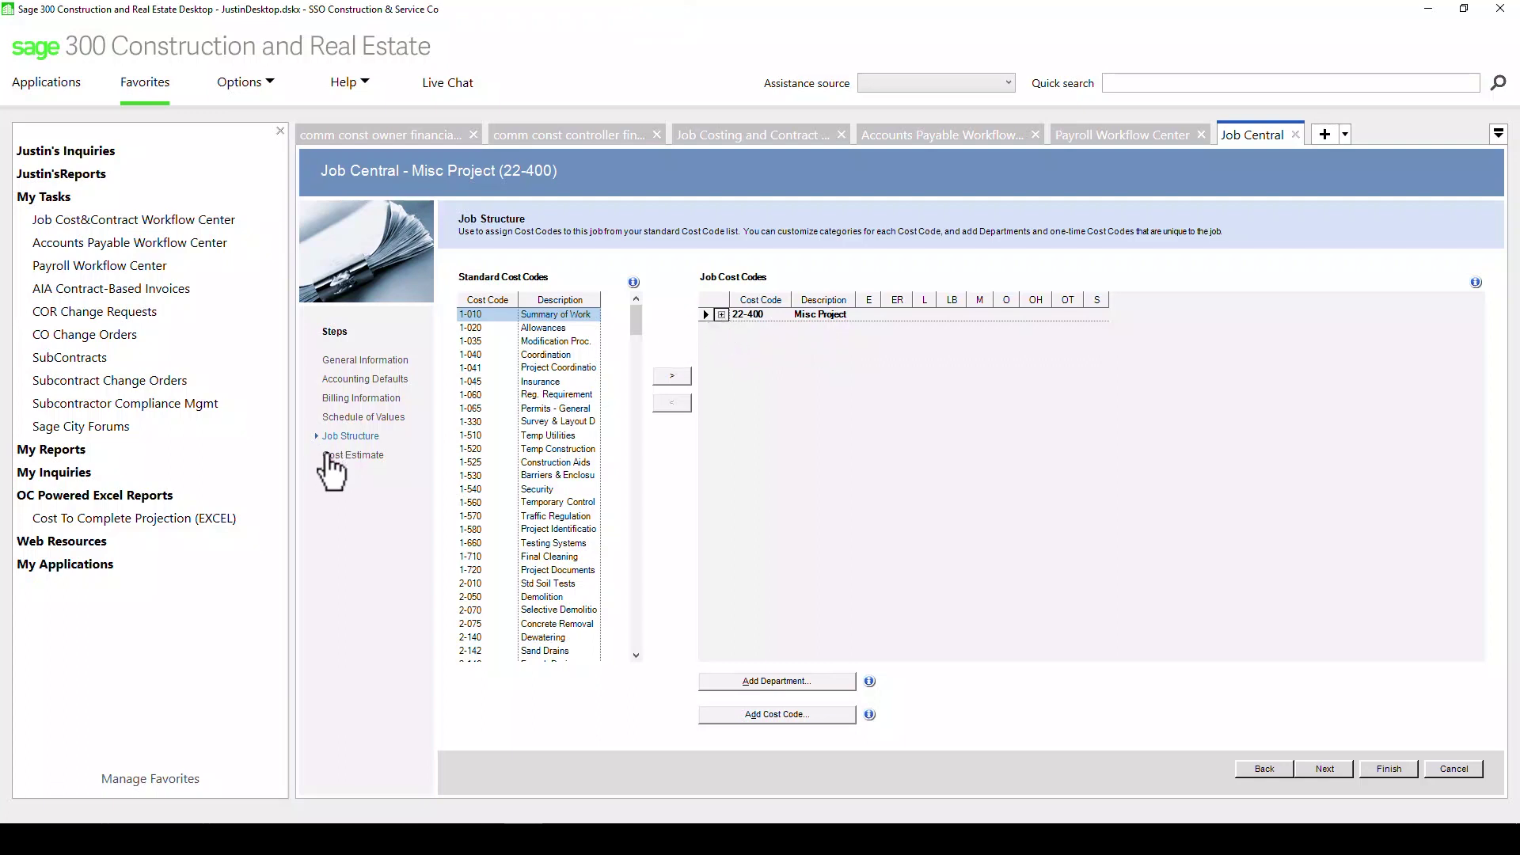
pyautogui.click(1318, 772)
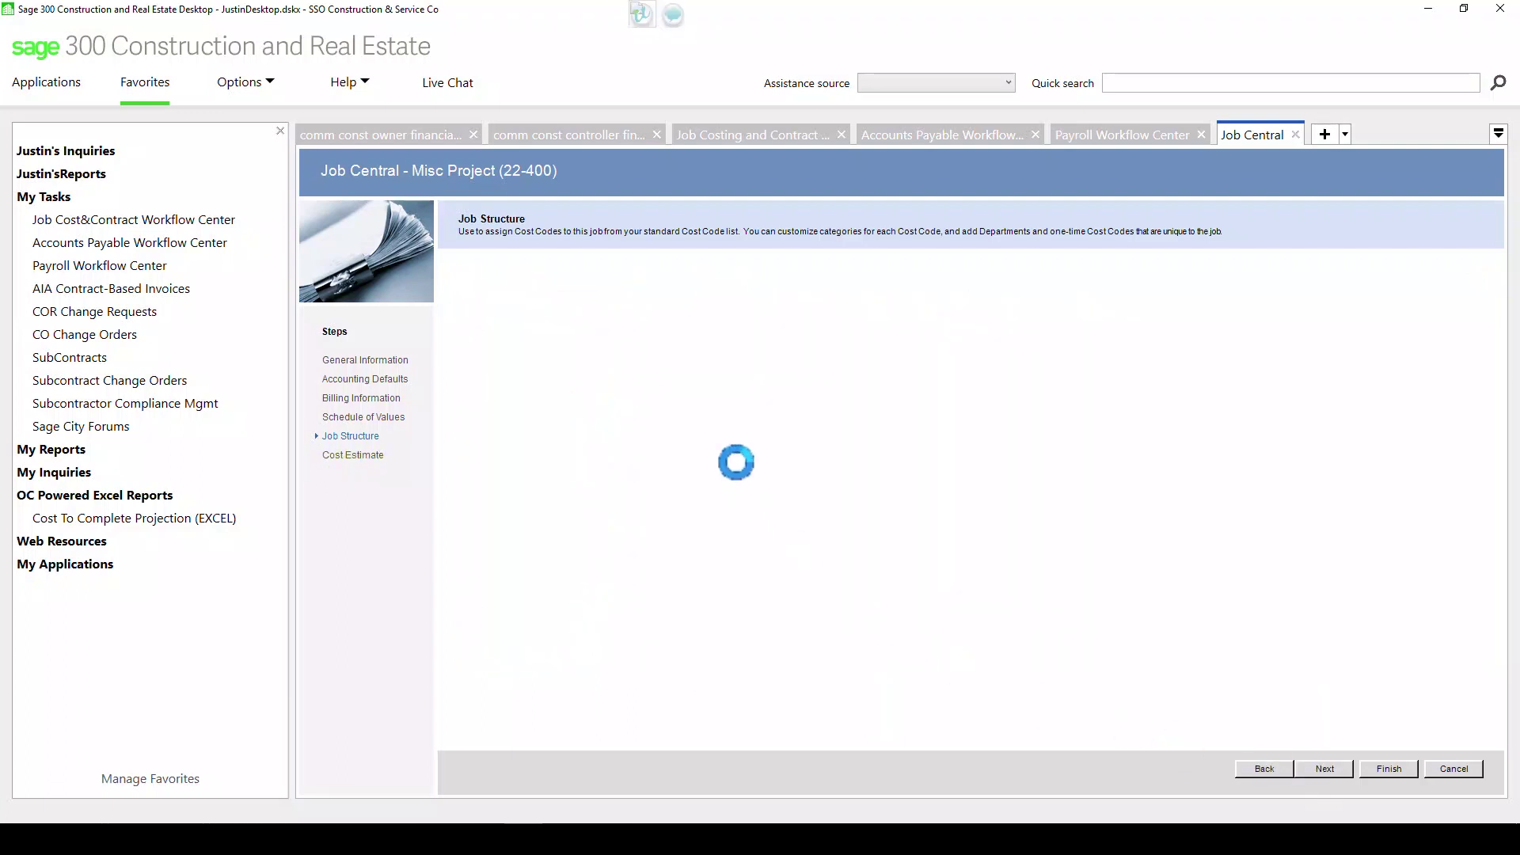
pyautogui.moveTo(587, 317); pyautogui.dragTo(584, 371)
pyautogui.moveTo(581, 423); pyautogui.dragTo(578, 475)
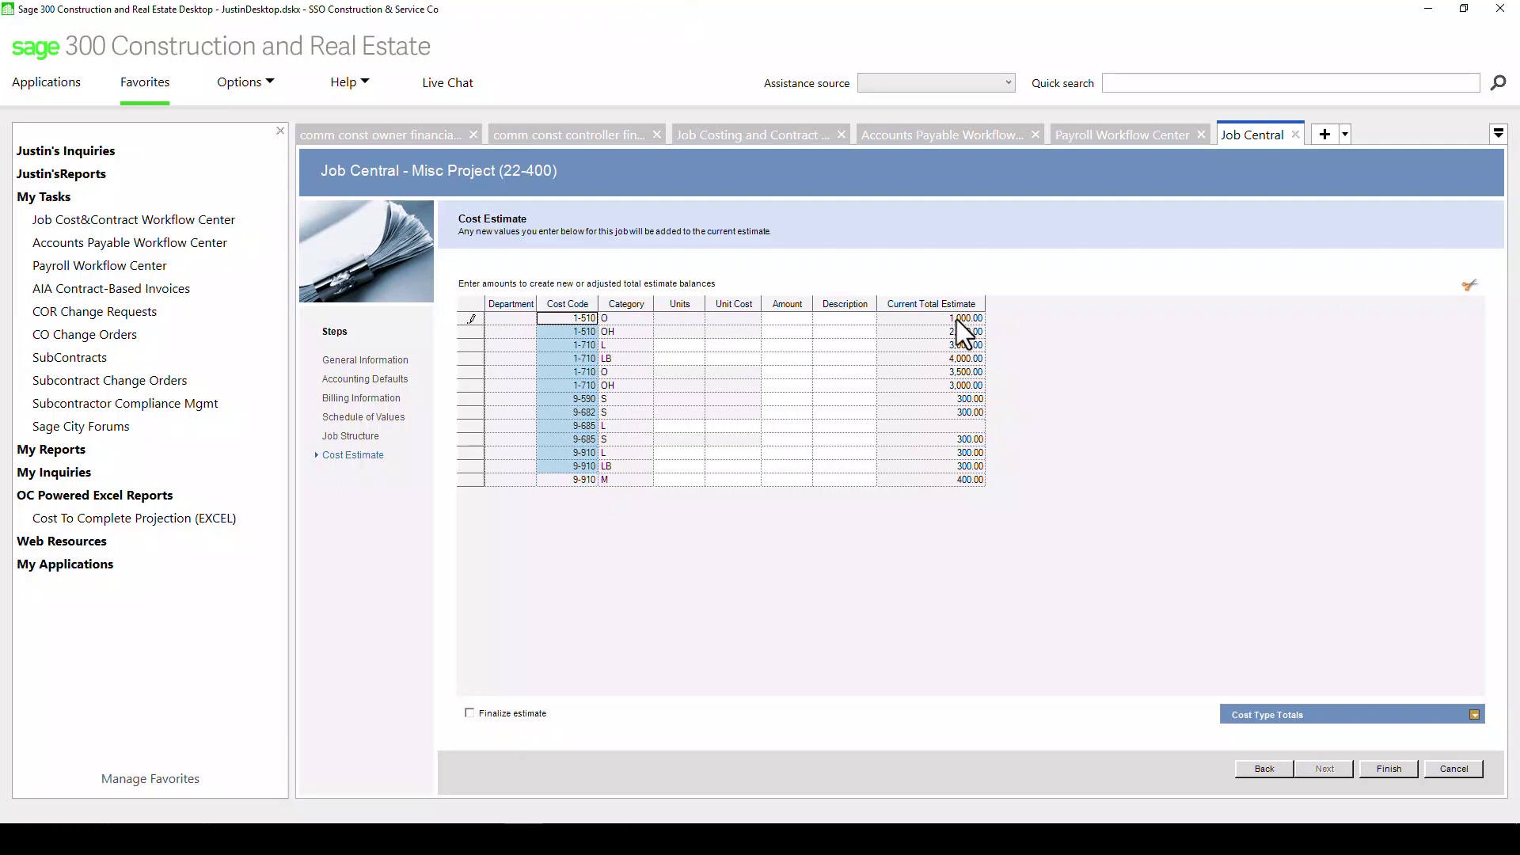
pyautogui.click(1389, 768)
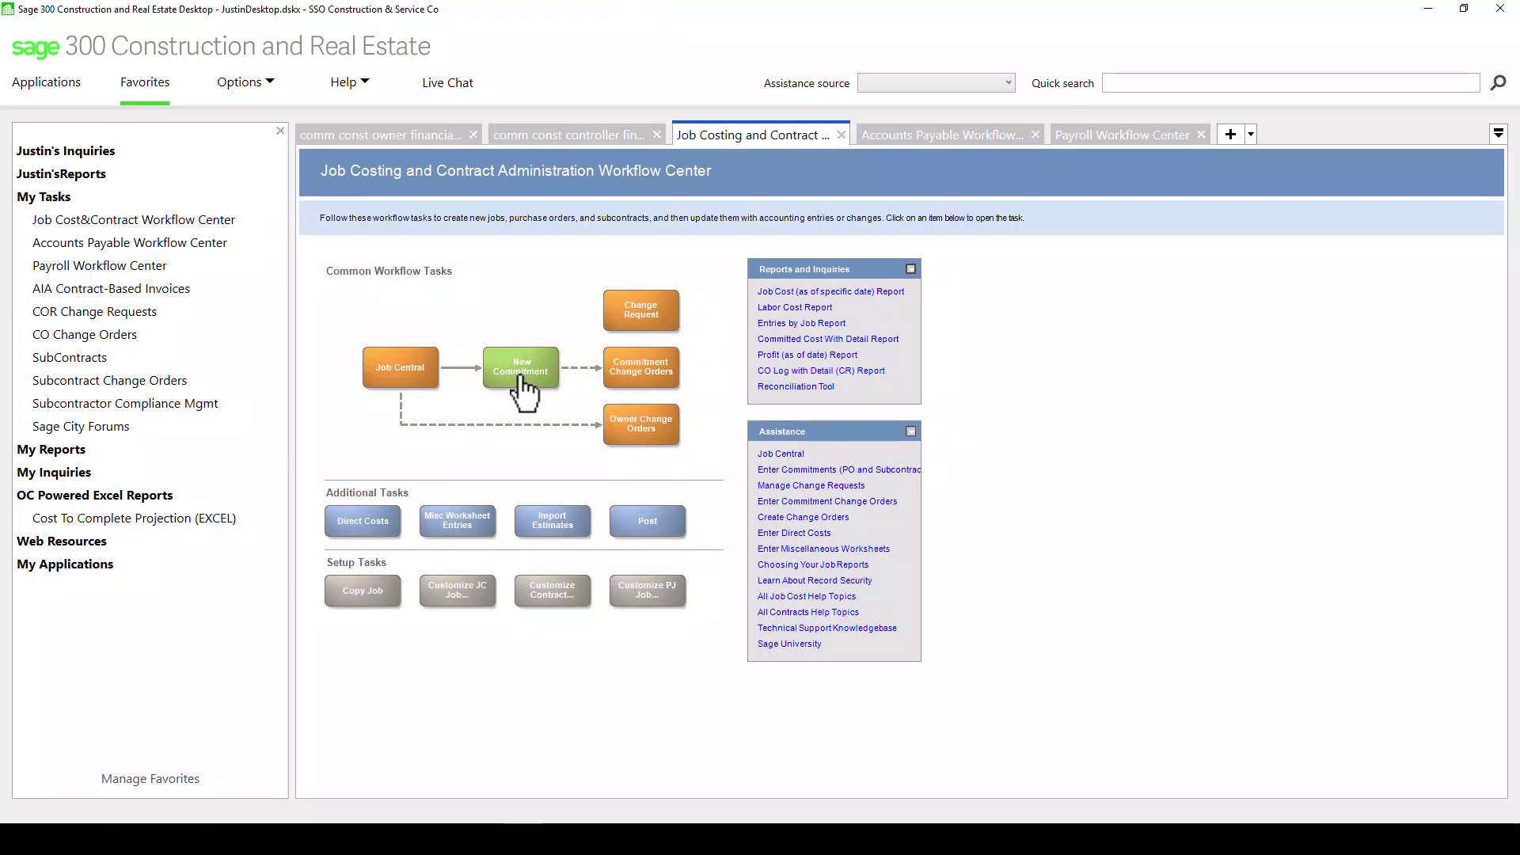
# Start a new commitment from the workflow center and list the existing commitments in Job, Department Order.
pyautogui.click(522, 392)
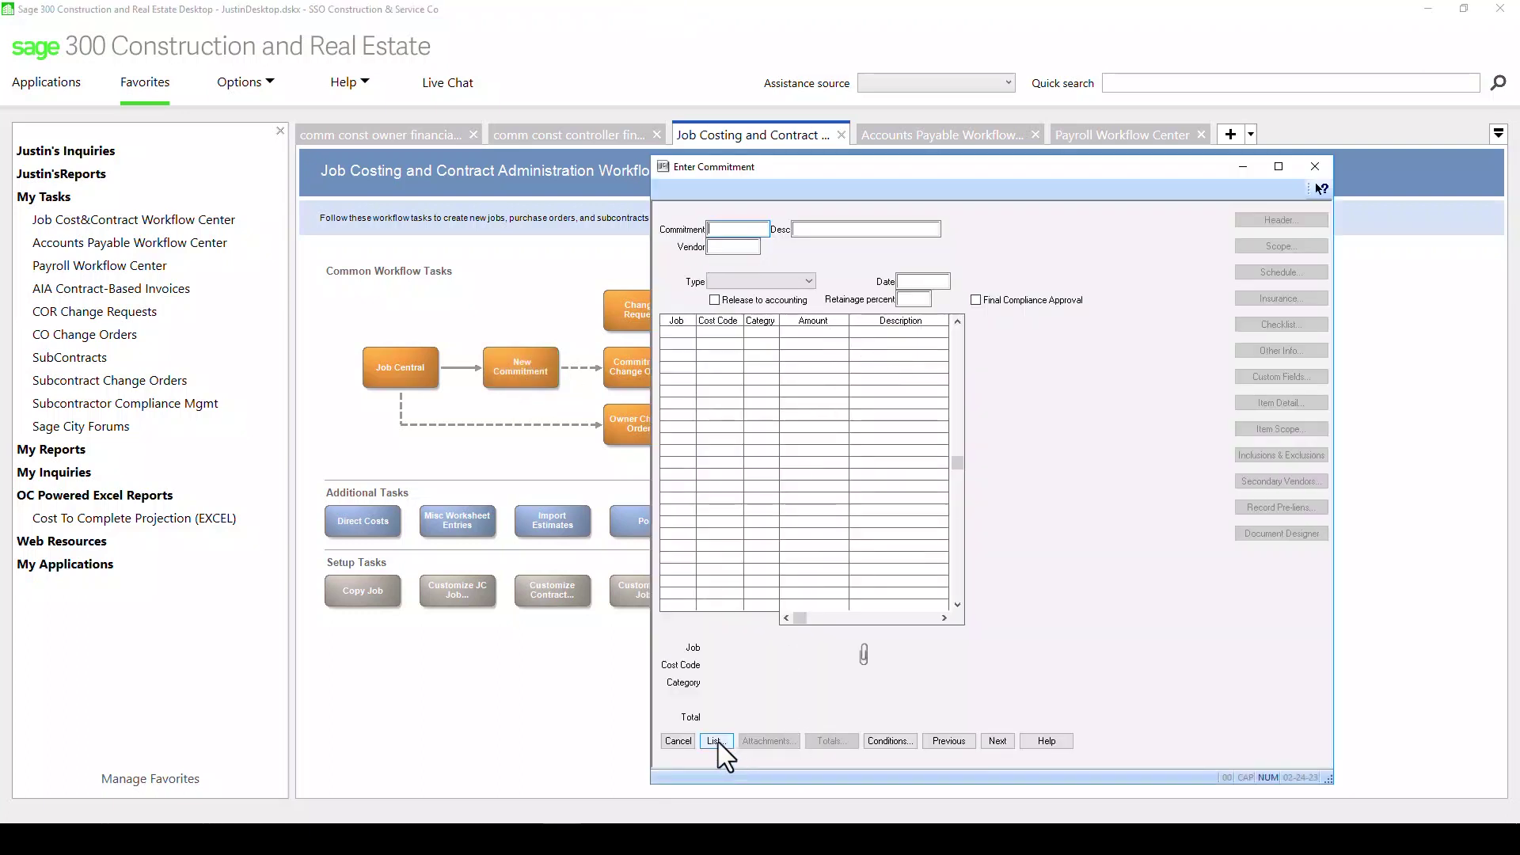
pyautogui.click(714, 741)
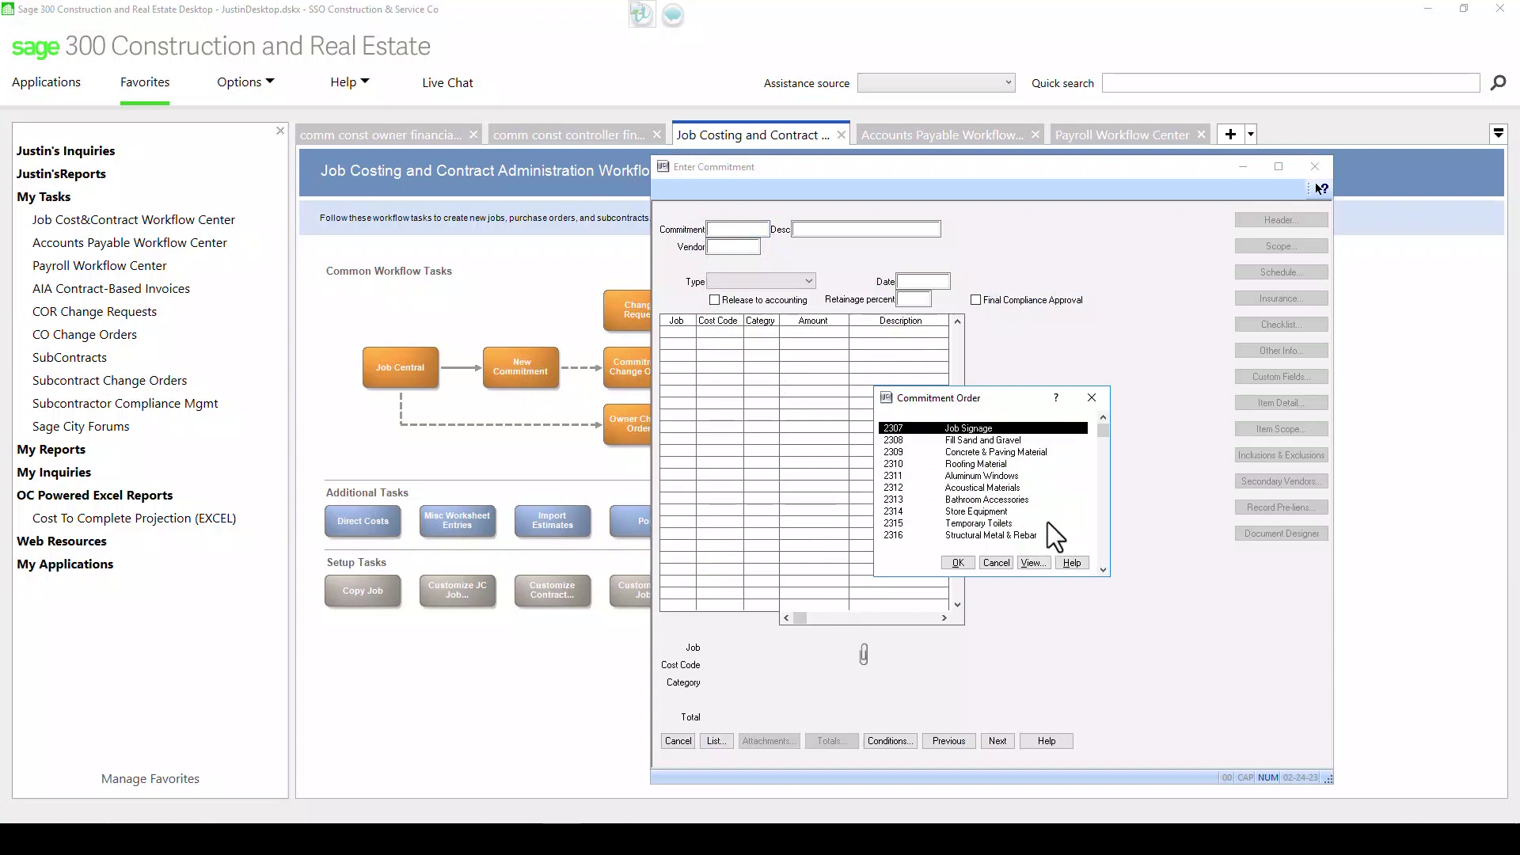
pyautogui.click(1028, 562)
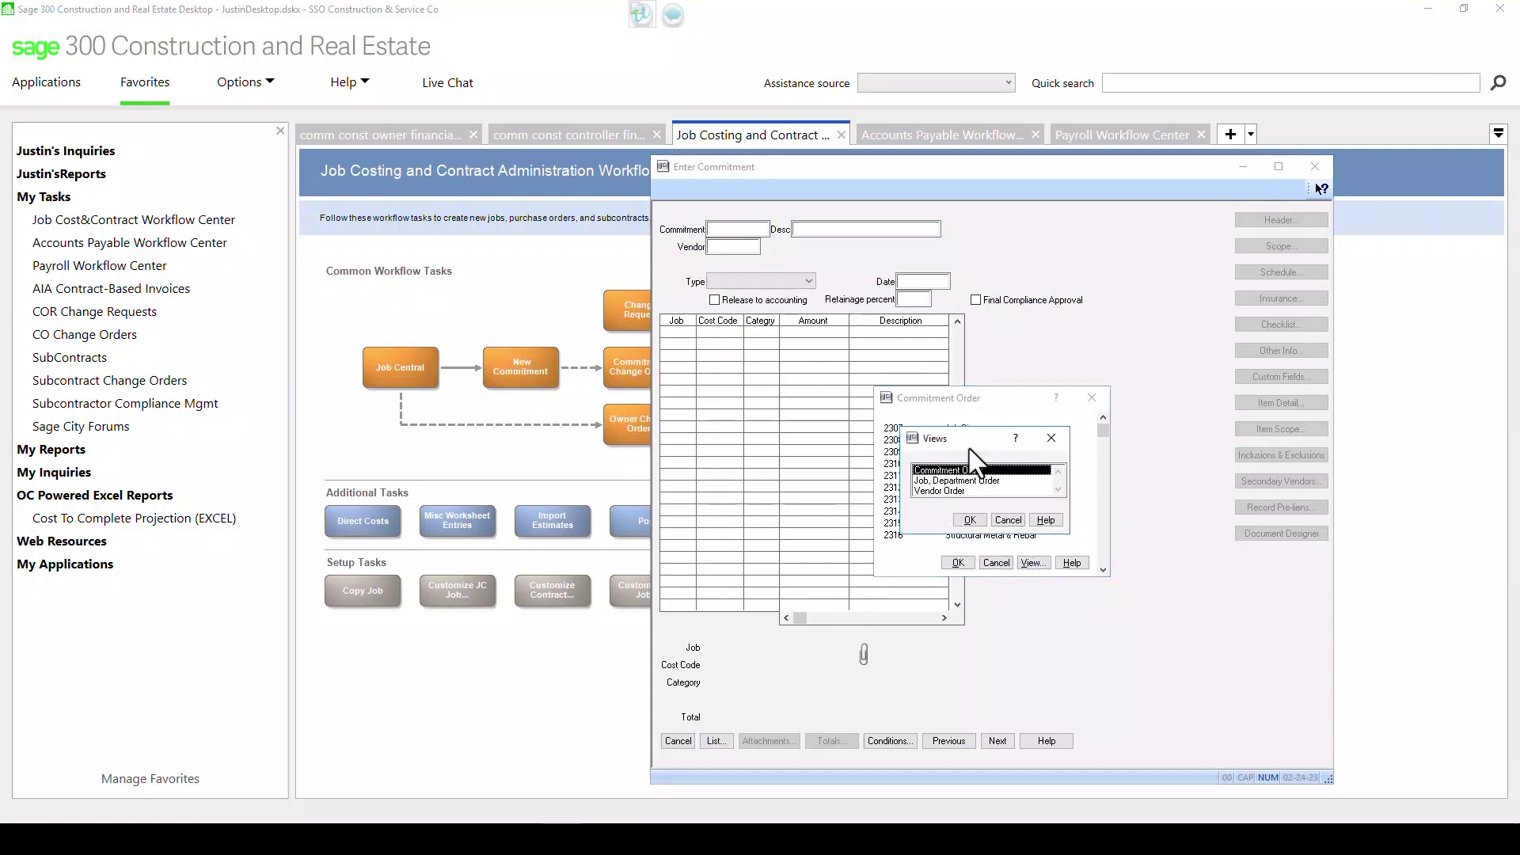
pyautogui.click(924, 481)
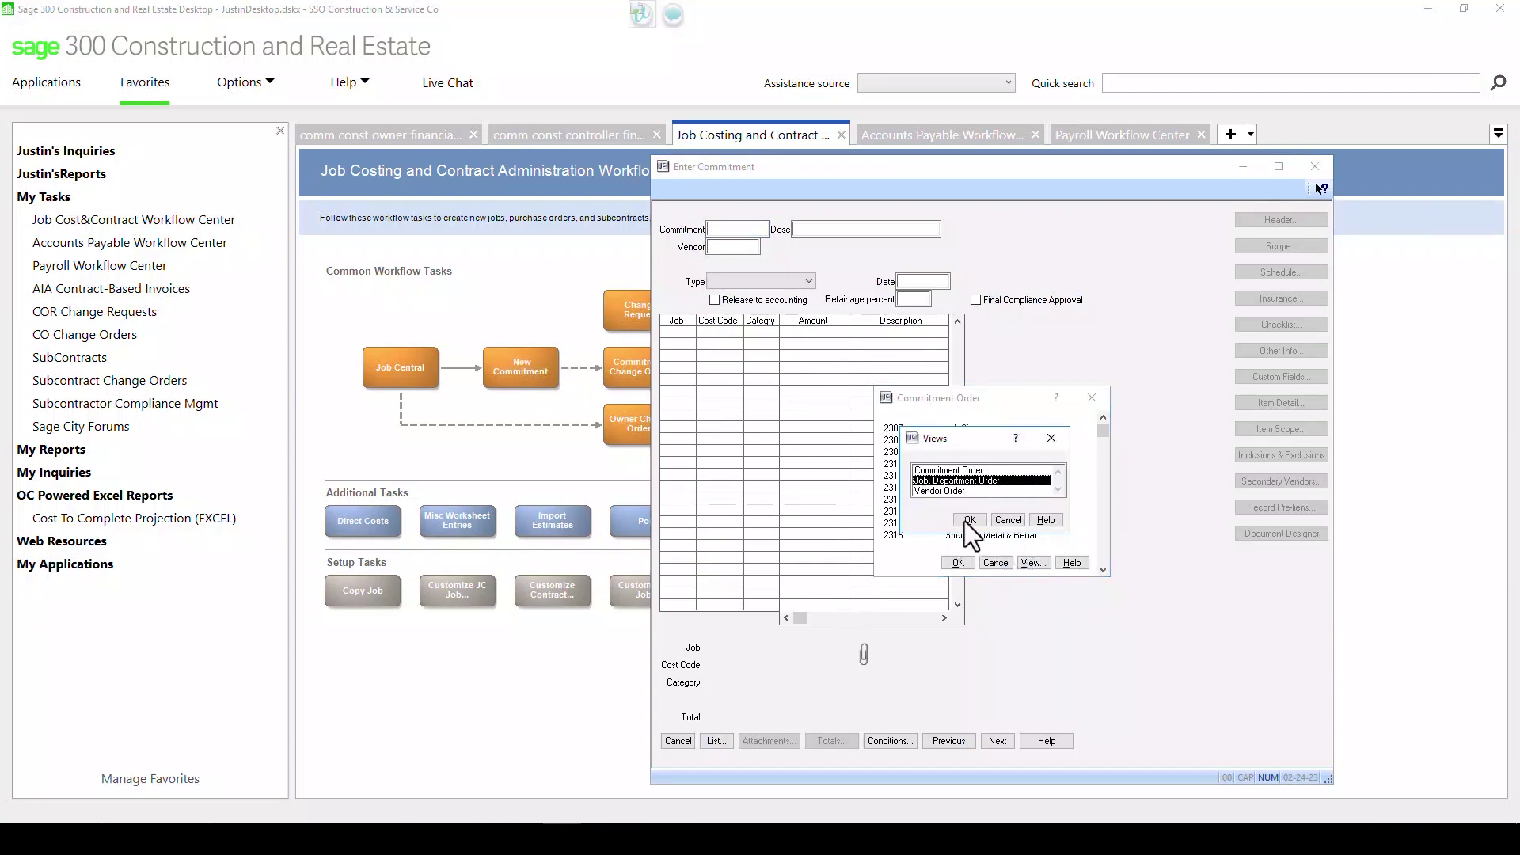
pyautogui.click(967, 520)
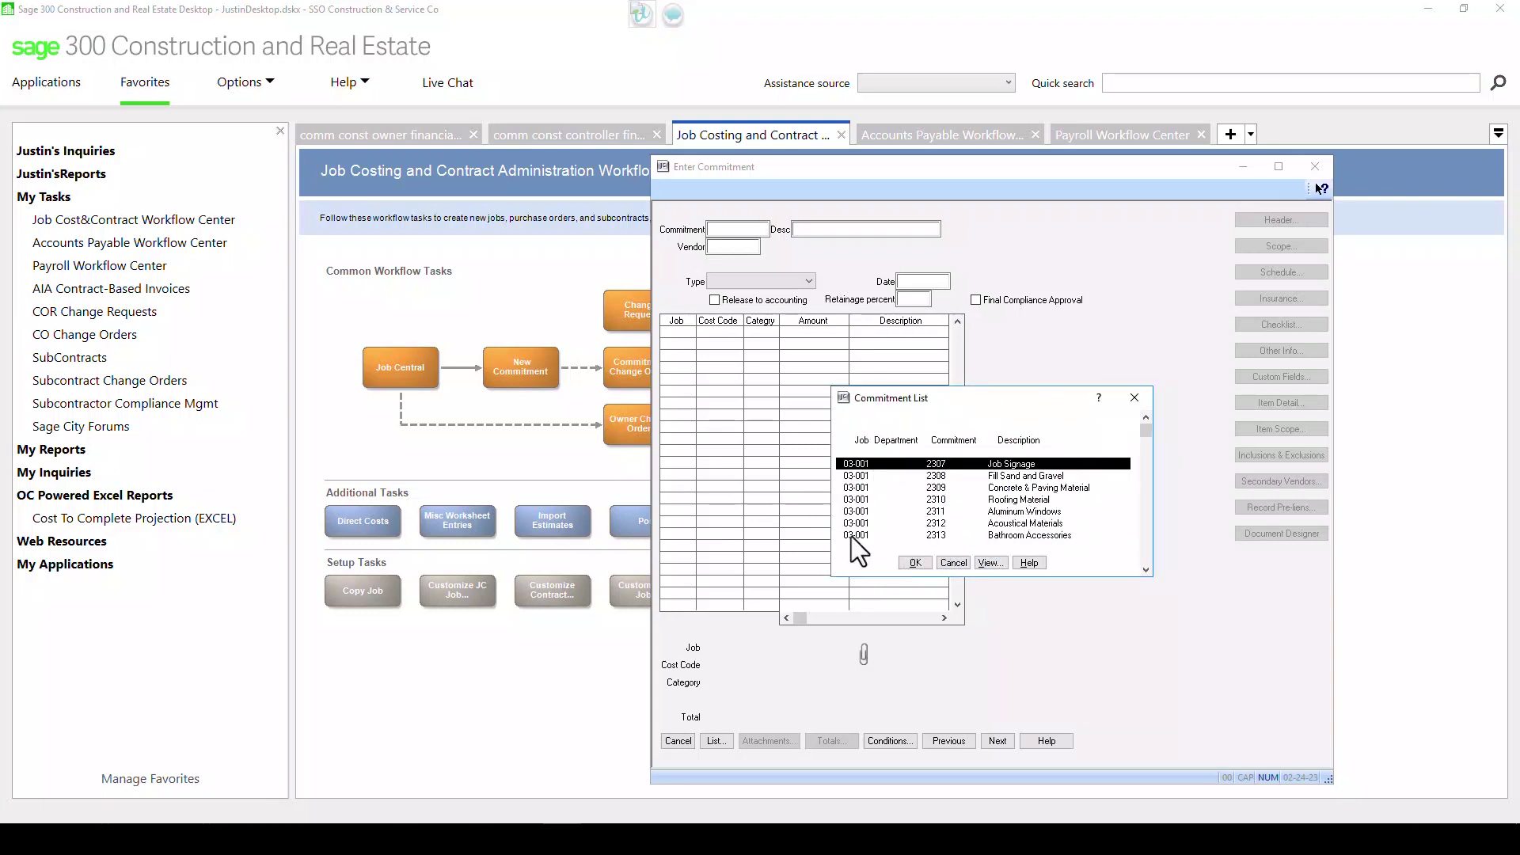
# Find the Framing Materials commitment of job 03-002 in the commitment list and load it into the Enter Commitment window.
pyautogui.scroll(-6, 852, 535)
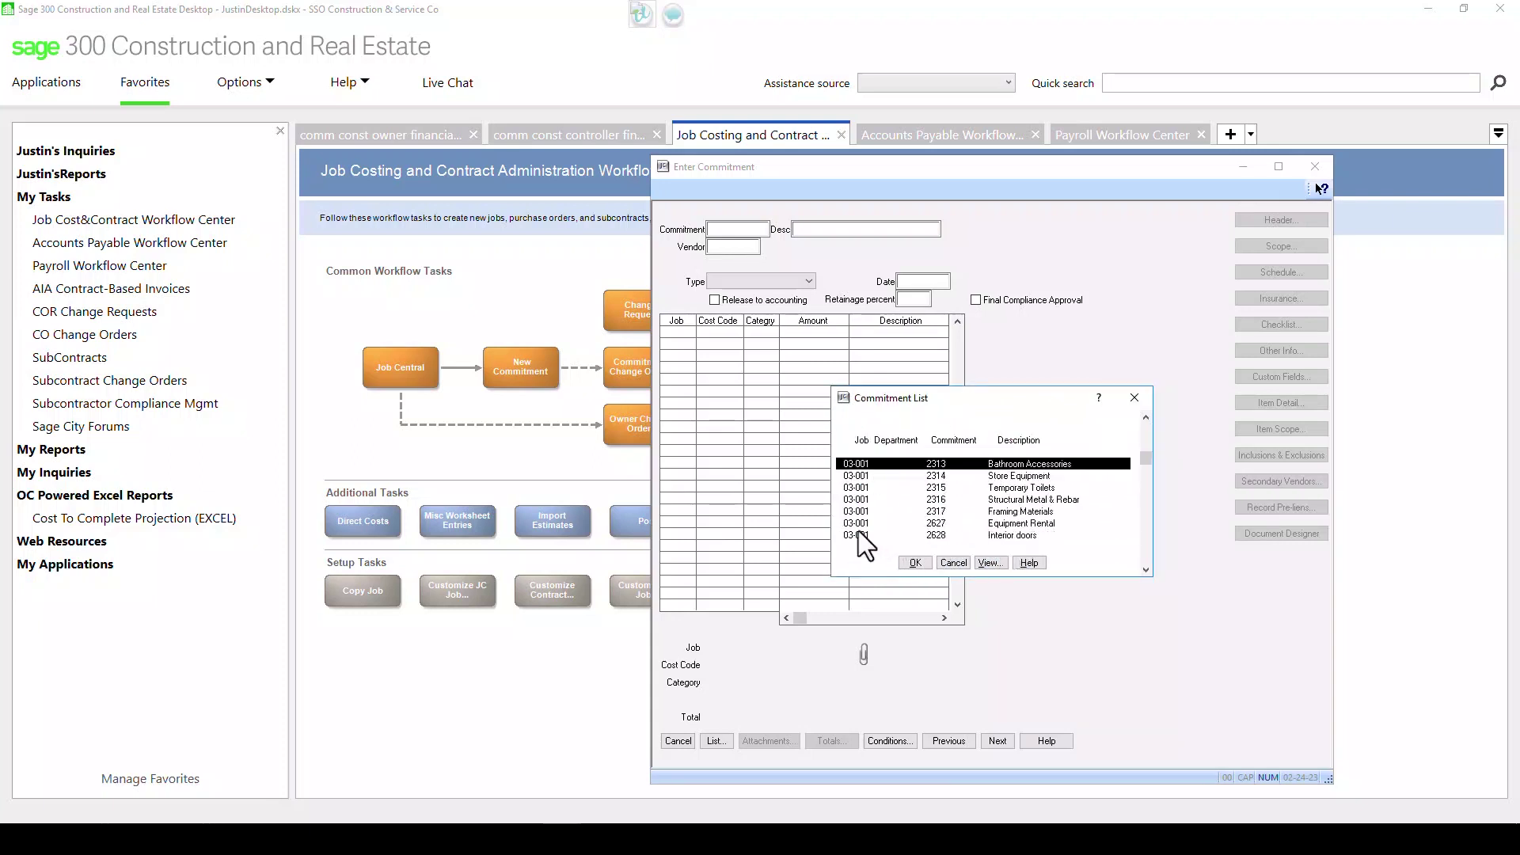
pyautogui.scroll(-10, 858, 531)
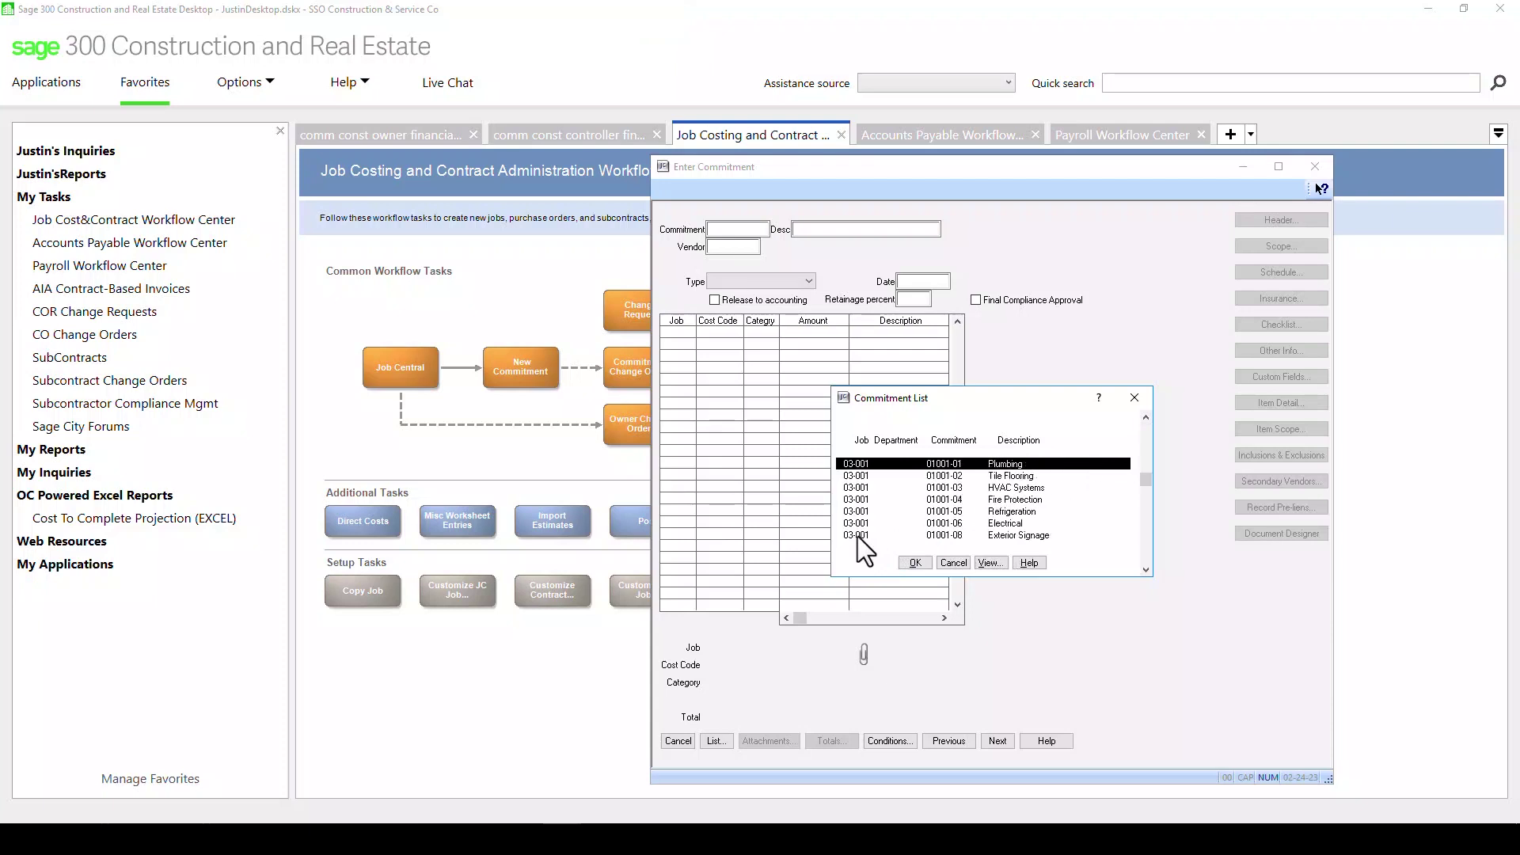
pyautogui.scroll(-8, 857, 535)
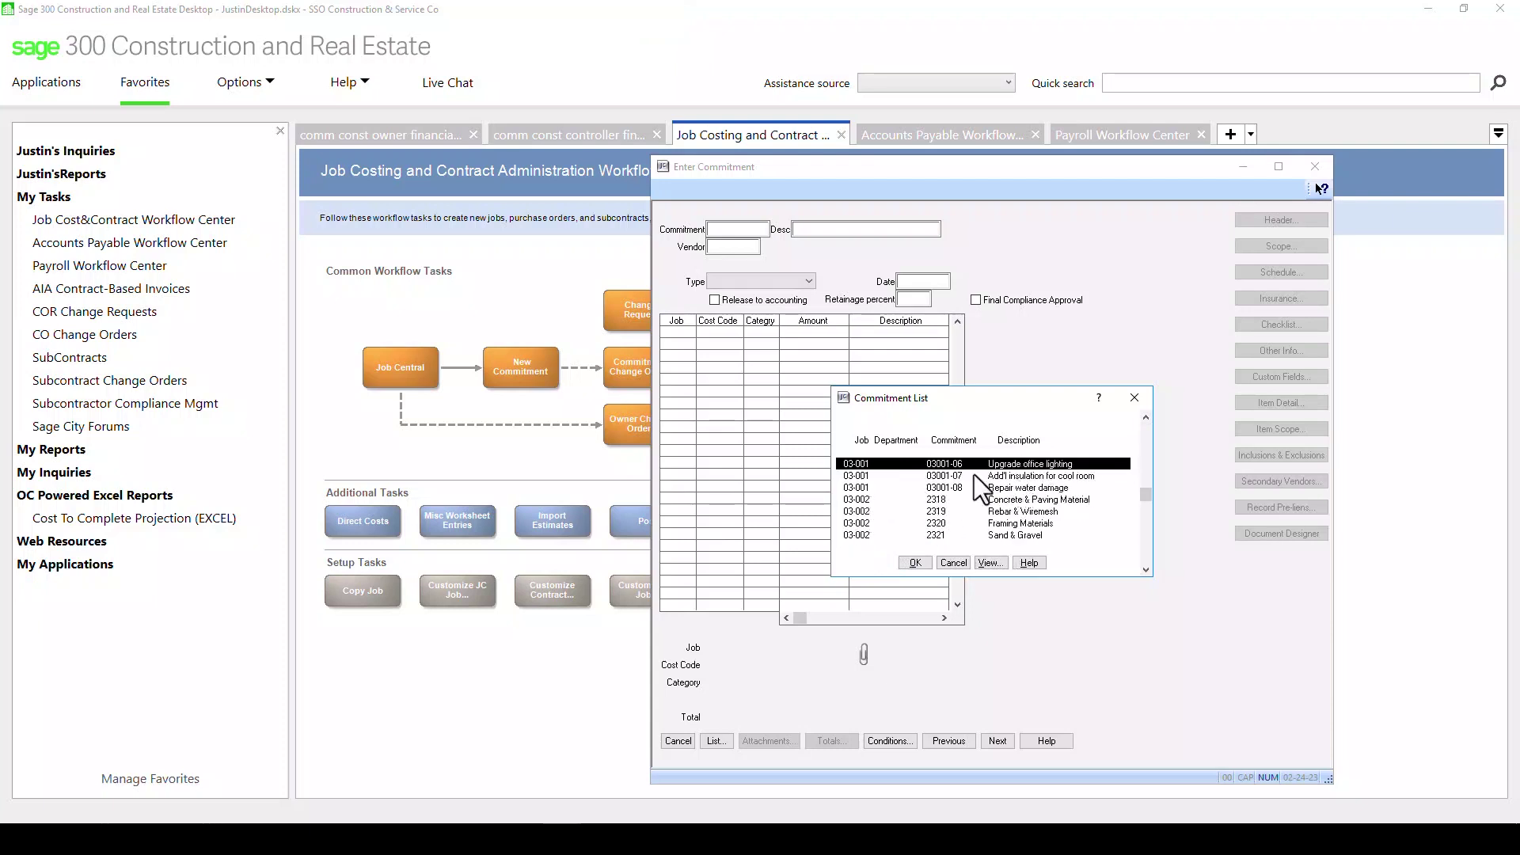
pyautogui.click(853, 500)
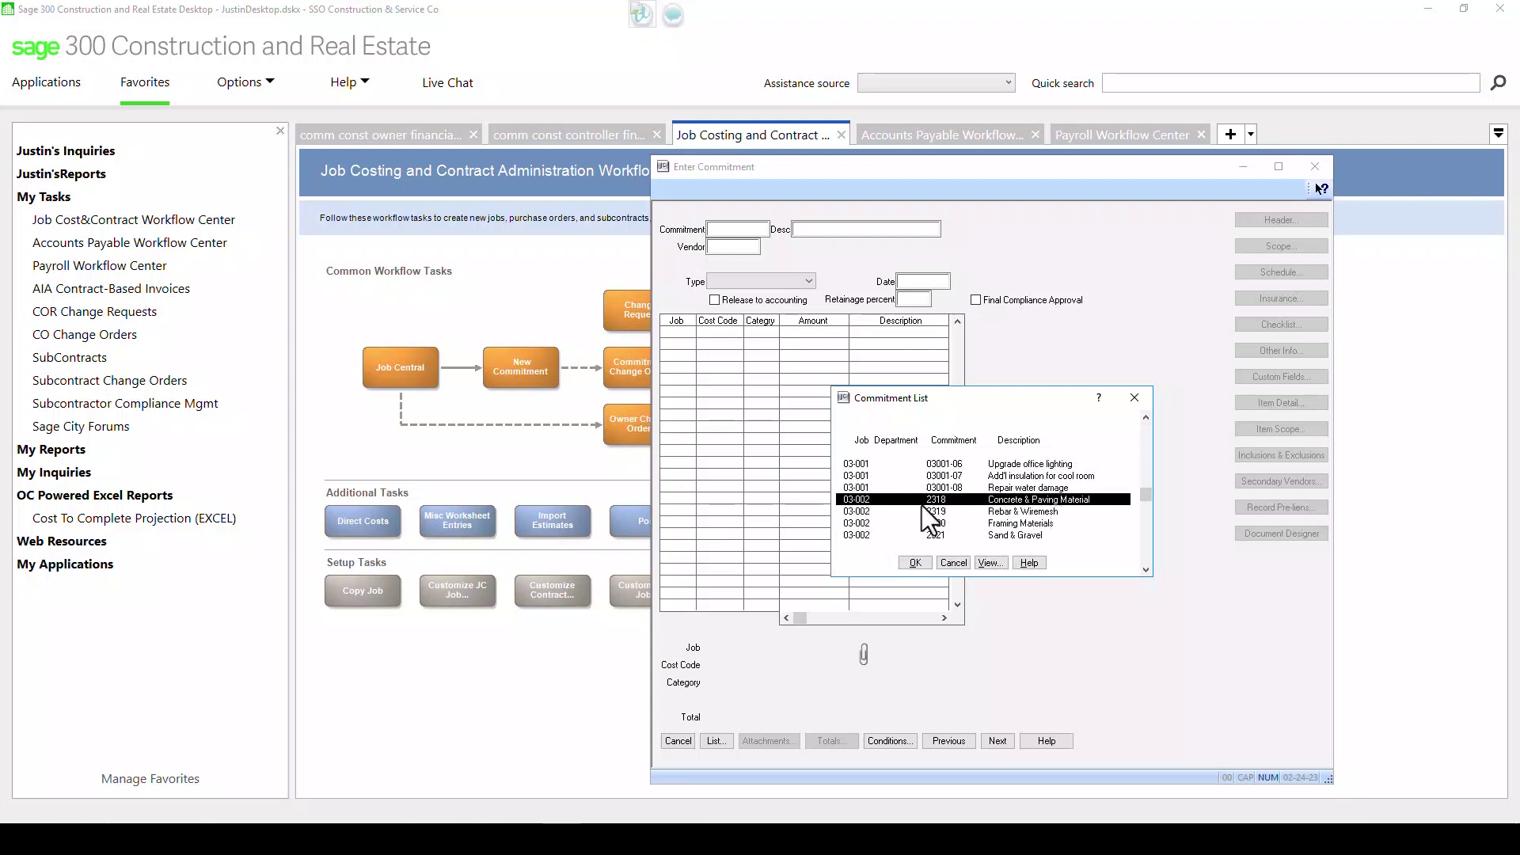
pyautogui.click(858, 524)
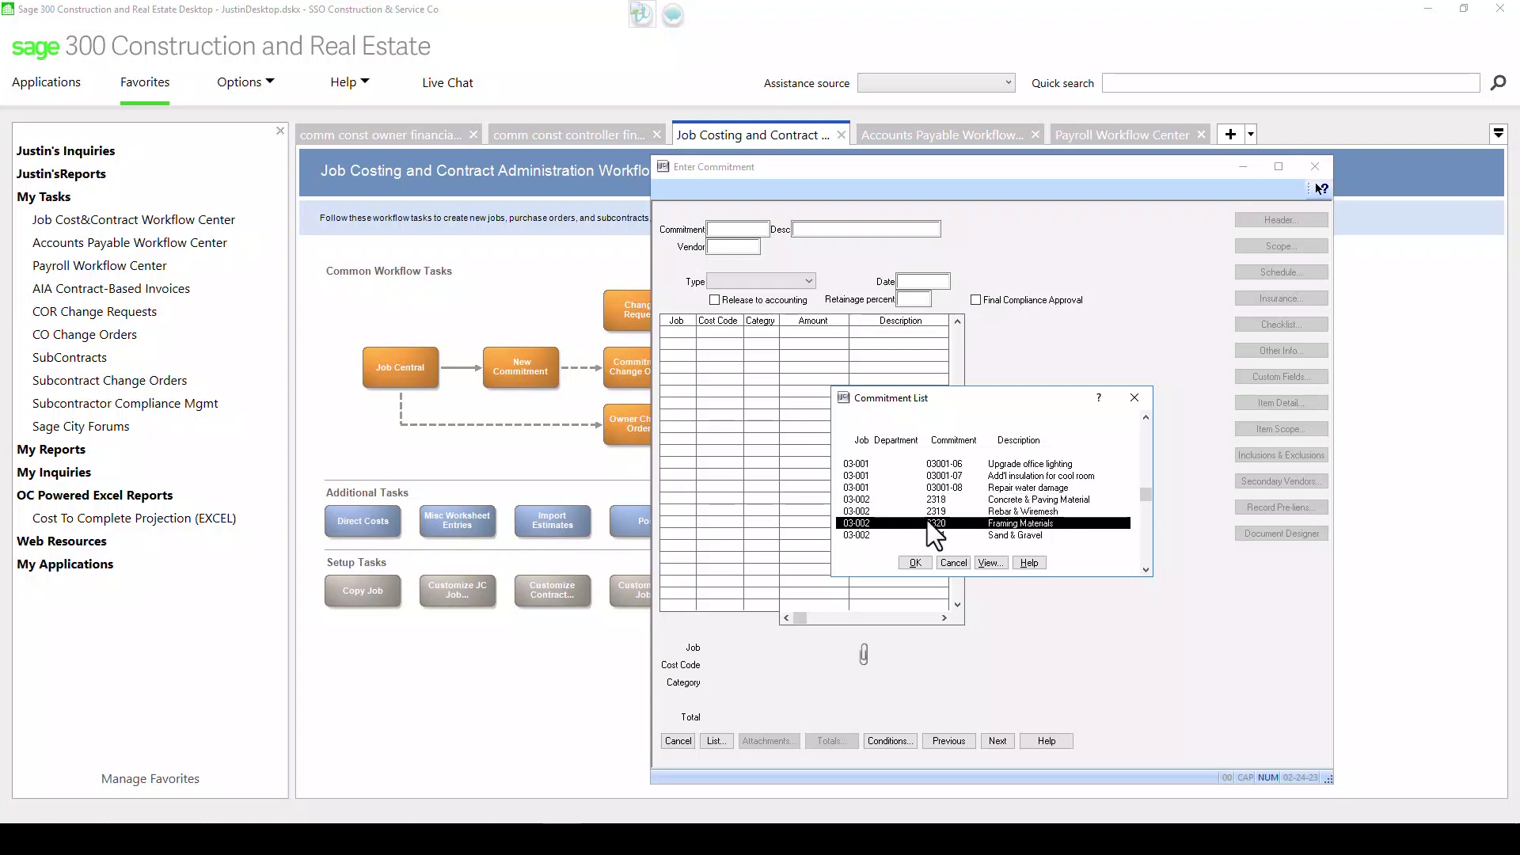
pyautogui.click(914, 562)
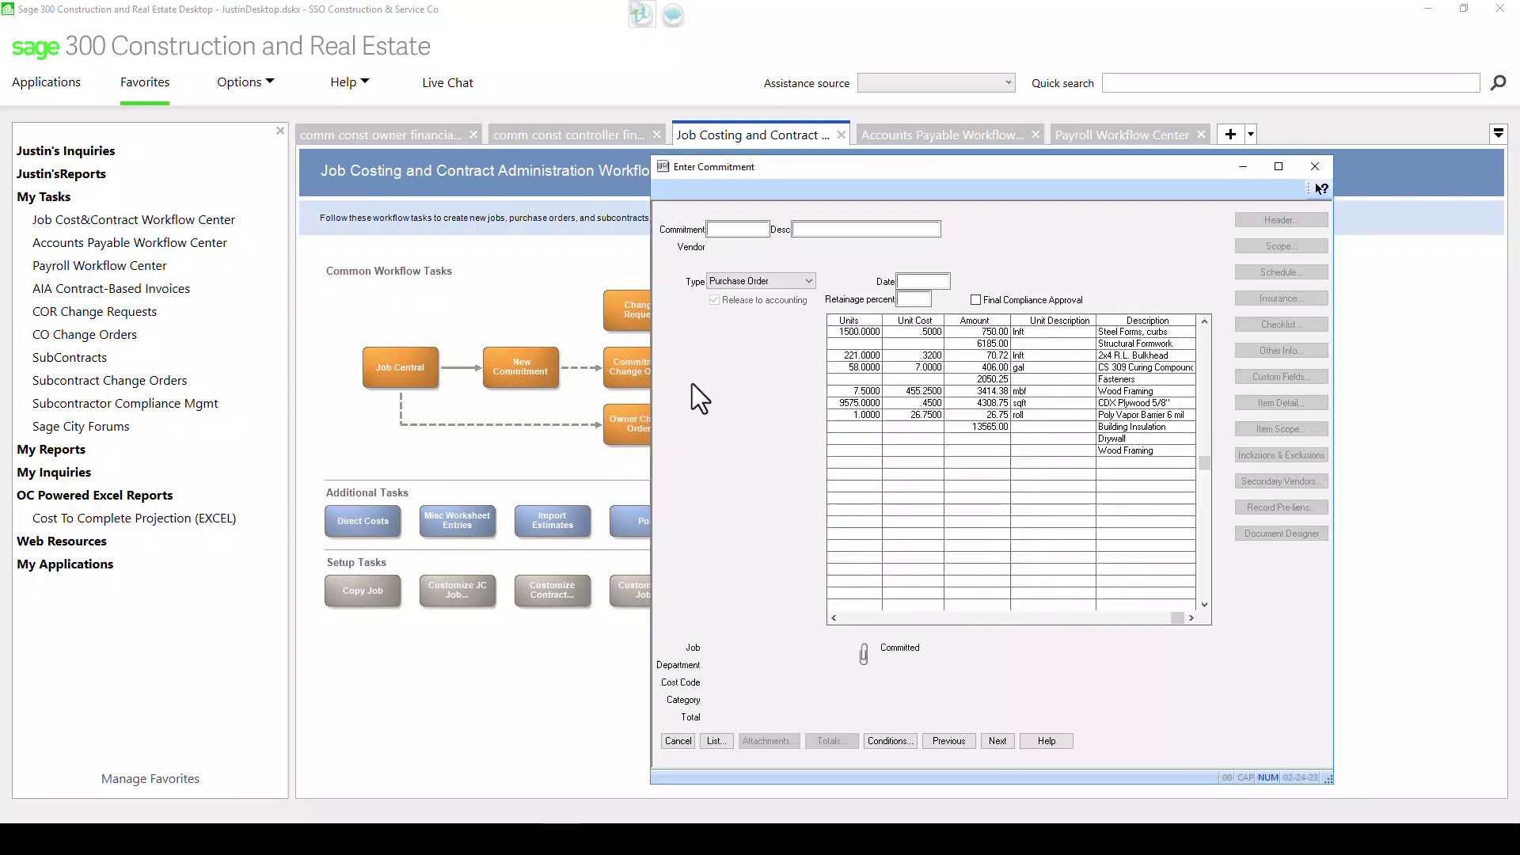
pyautogui.click(873, 464)
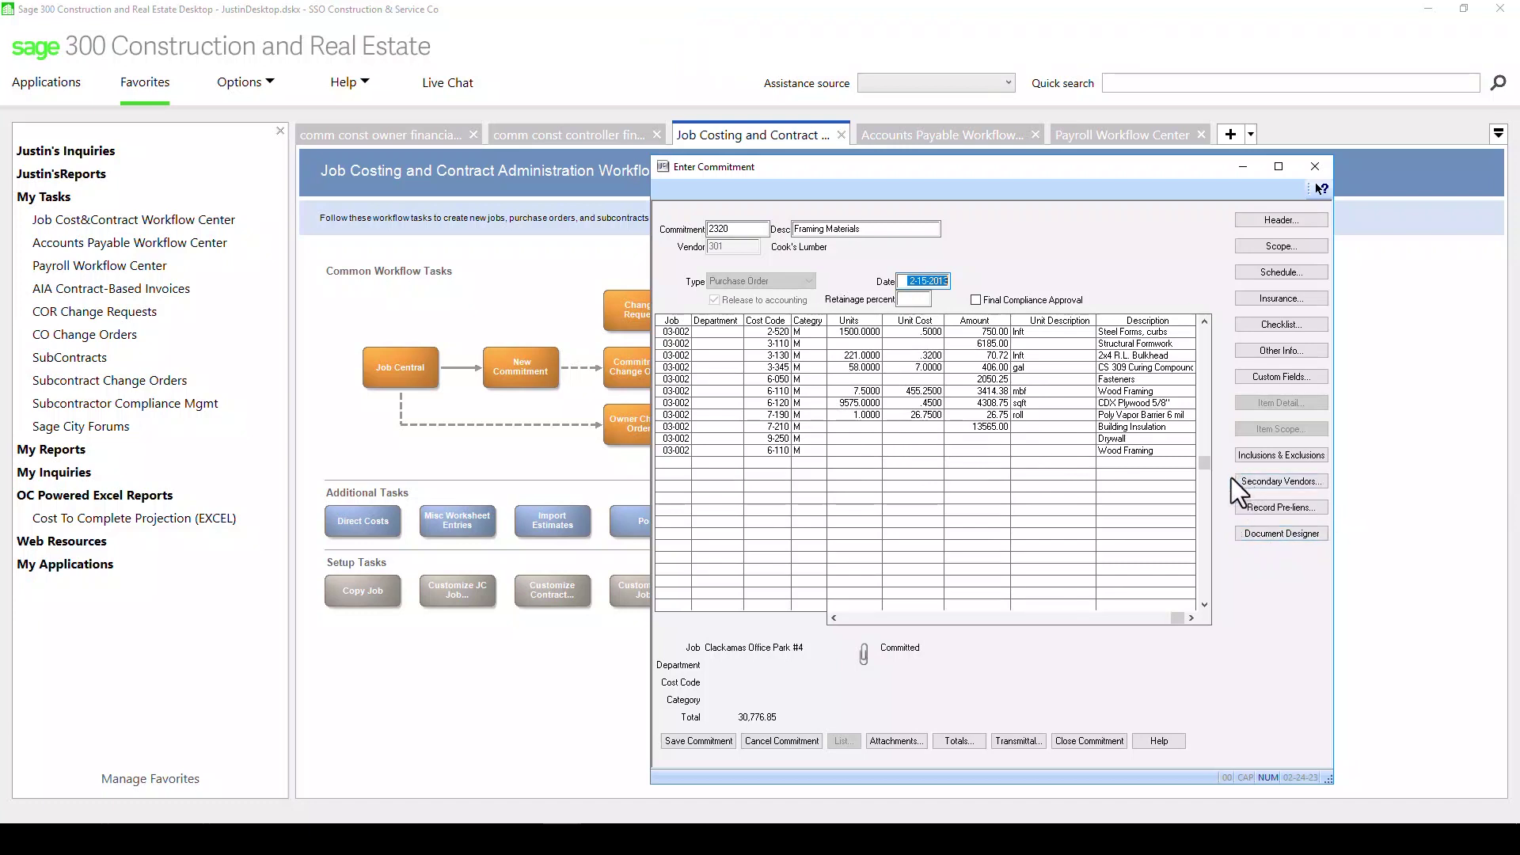
# Review the insurance details of the Framing Materials commitment, cancel the commitment without saving, and exit commitment entry.
pyautogui.click(1276, 300)
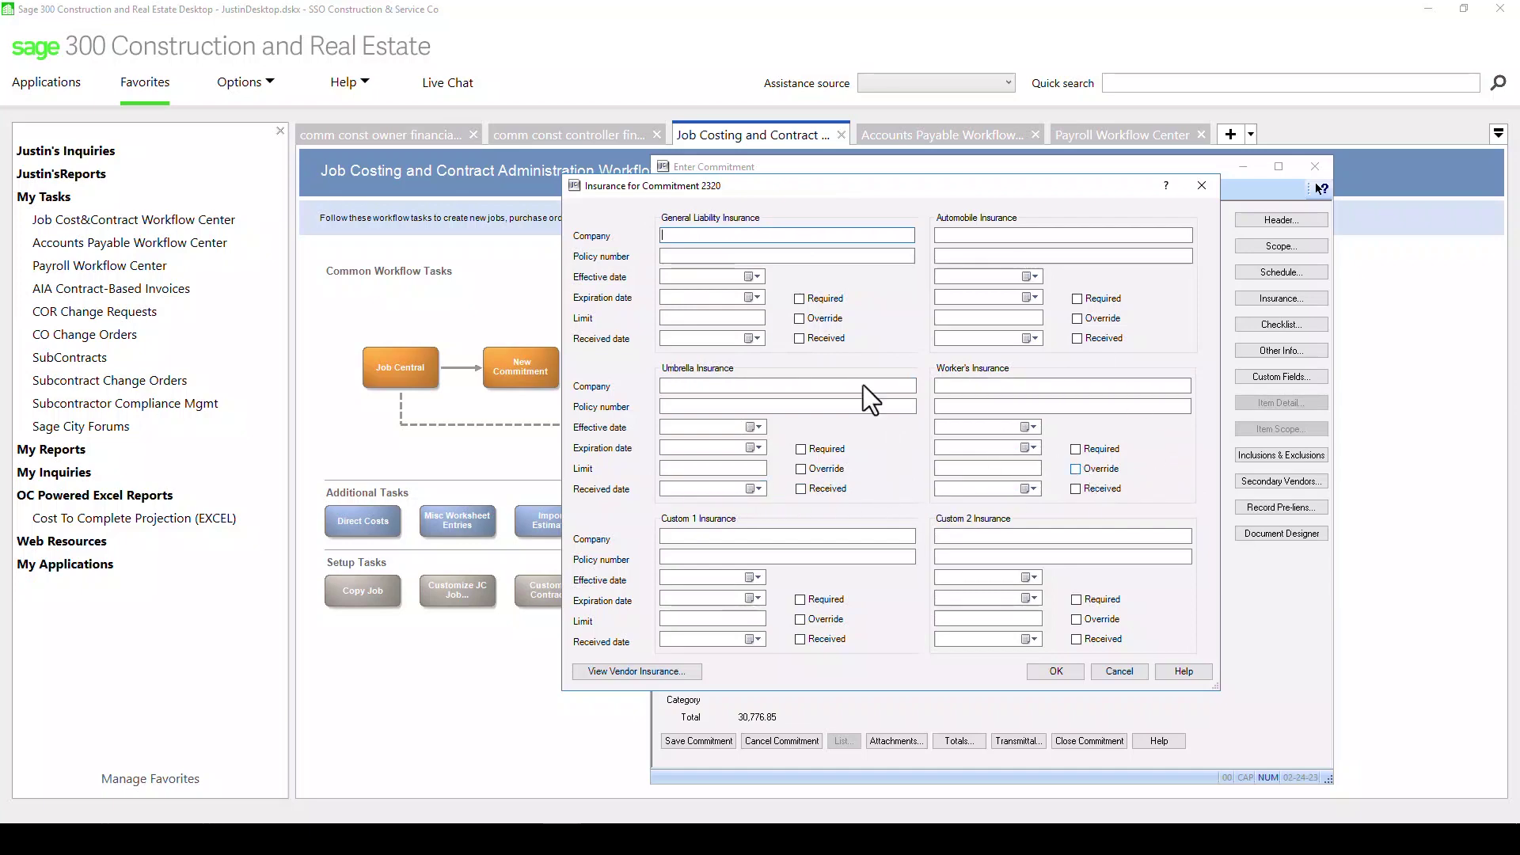
pyautogui.click(1202, 186)
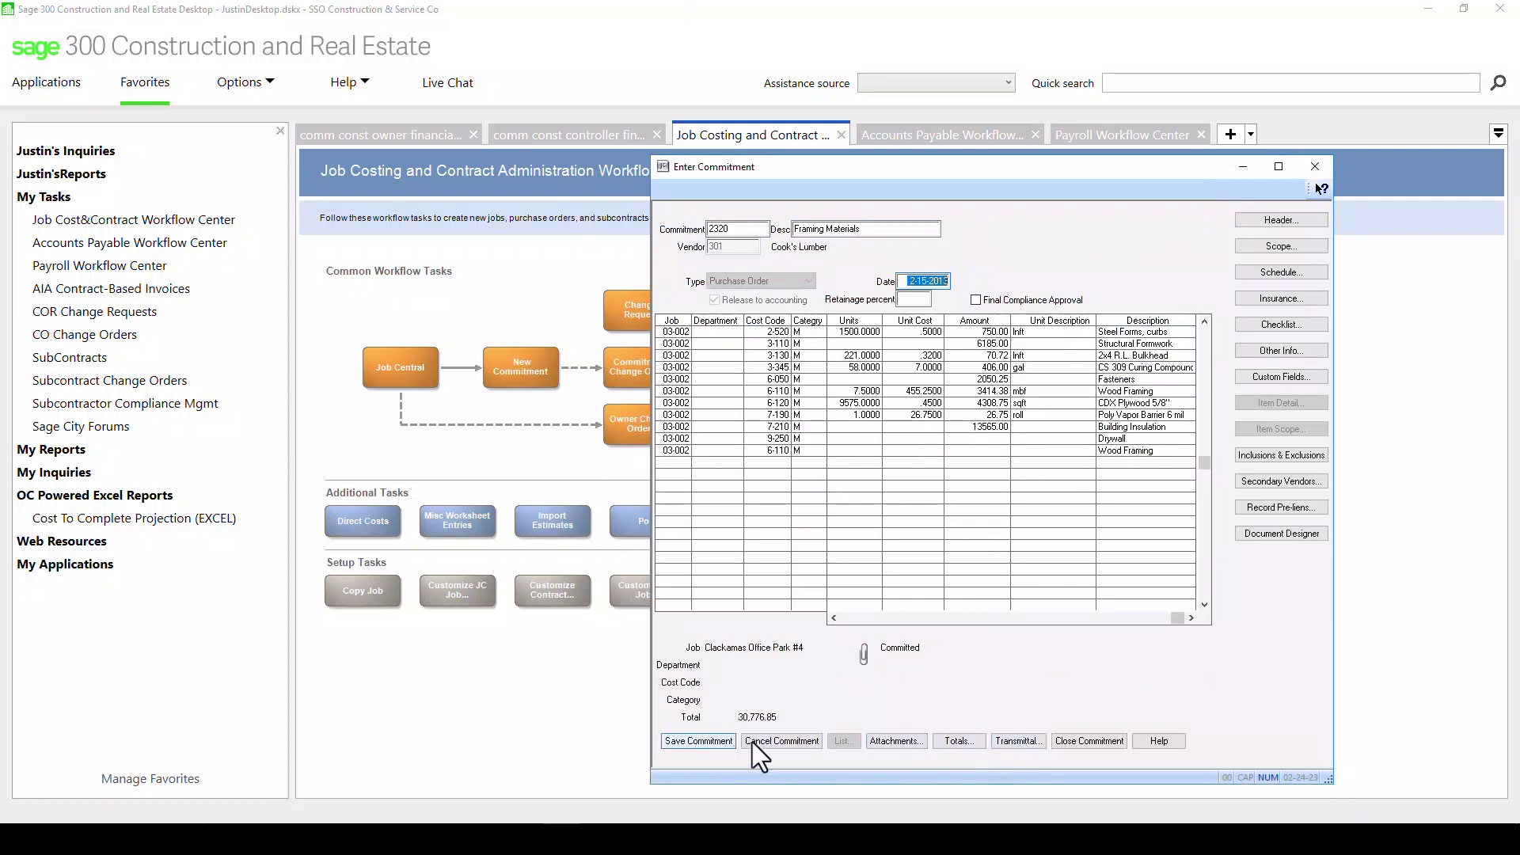
pyautogui.click(780, 741)
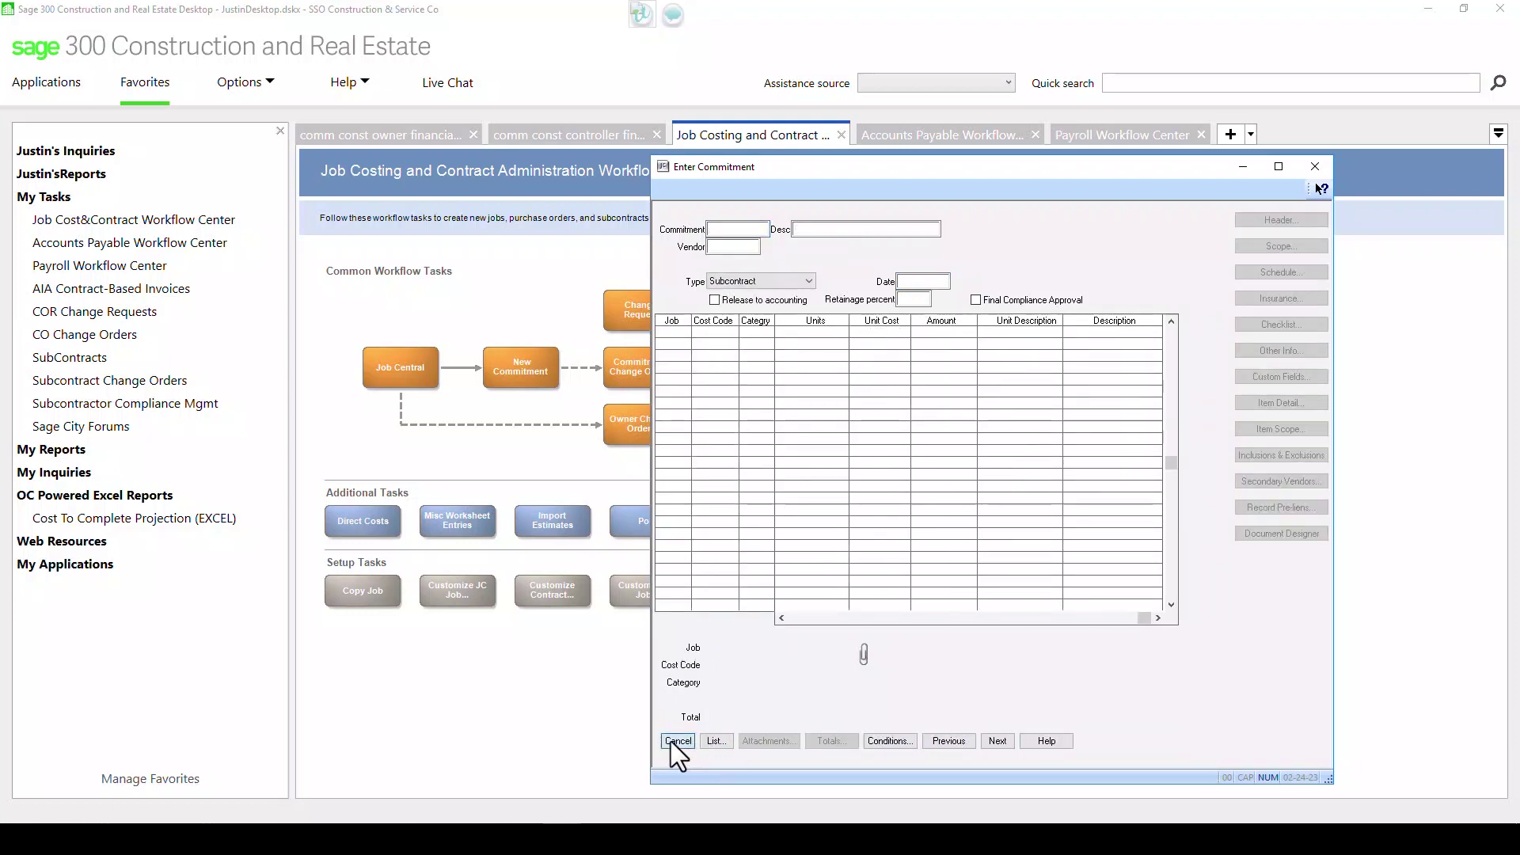
pyautogui.click(678, 741)
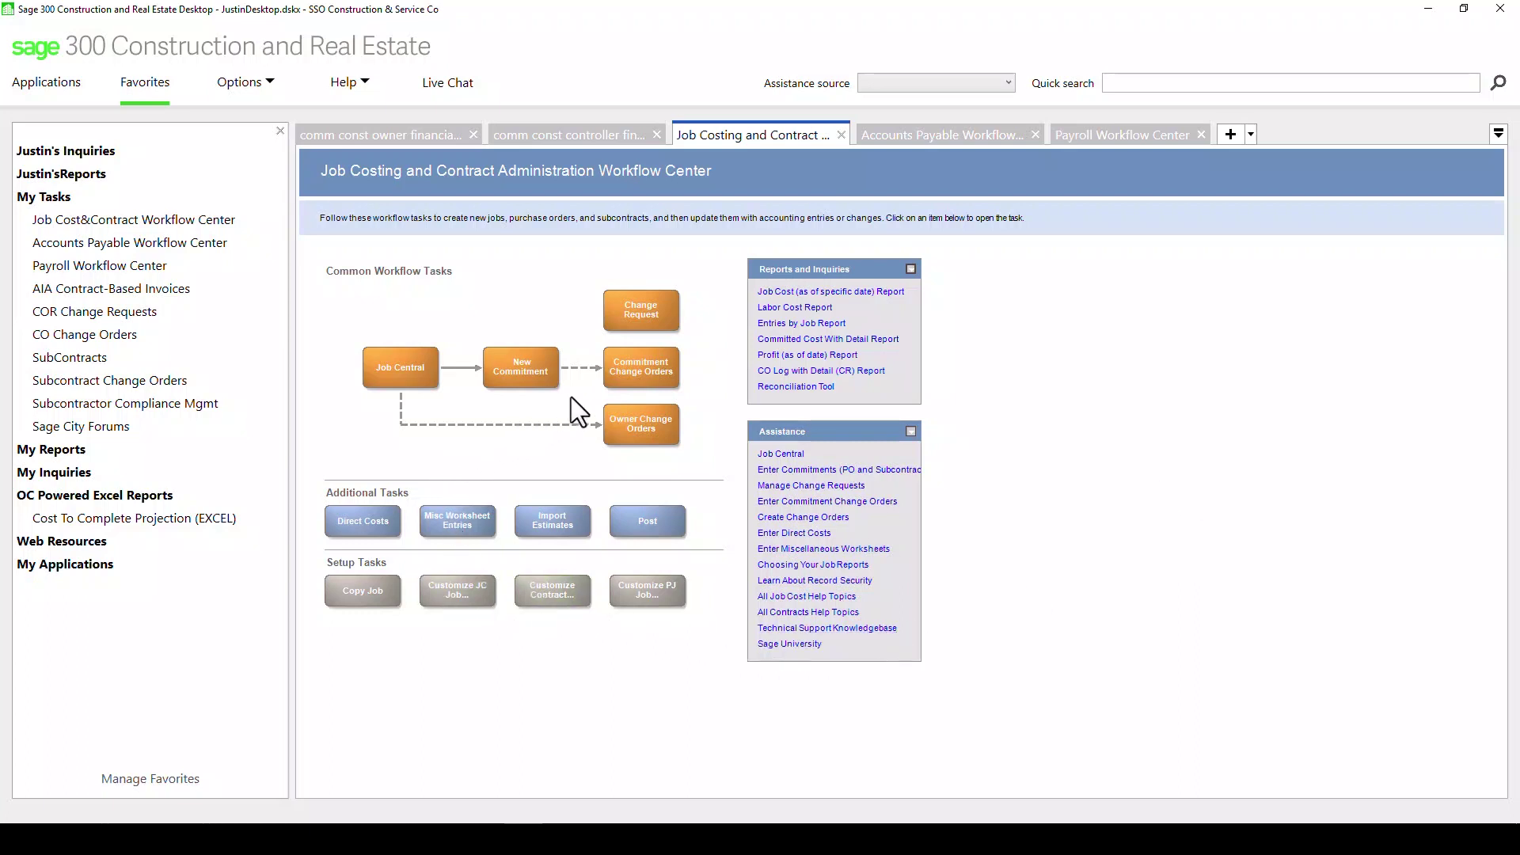
# Find the potential change request 16, Change Request for the job, under job 03-002 and open it from the workflow center.
pyautogui.click(640, 327)
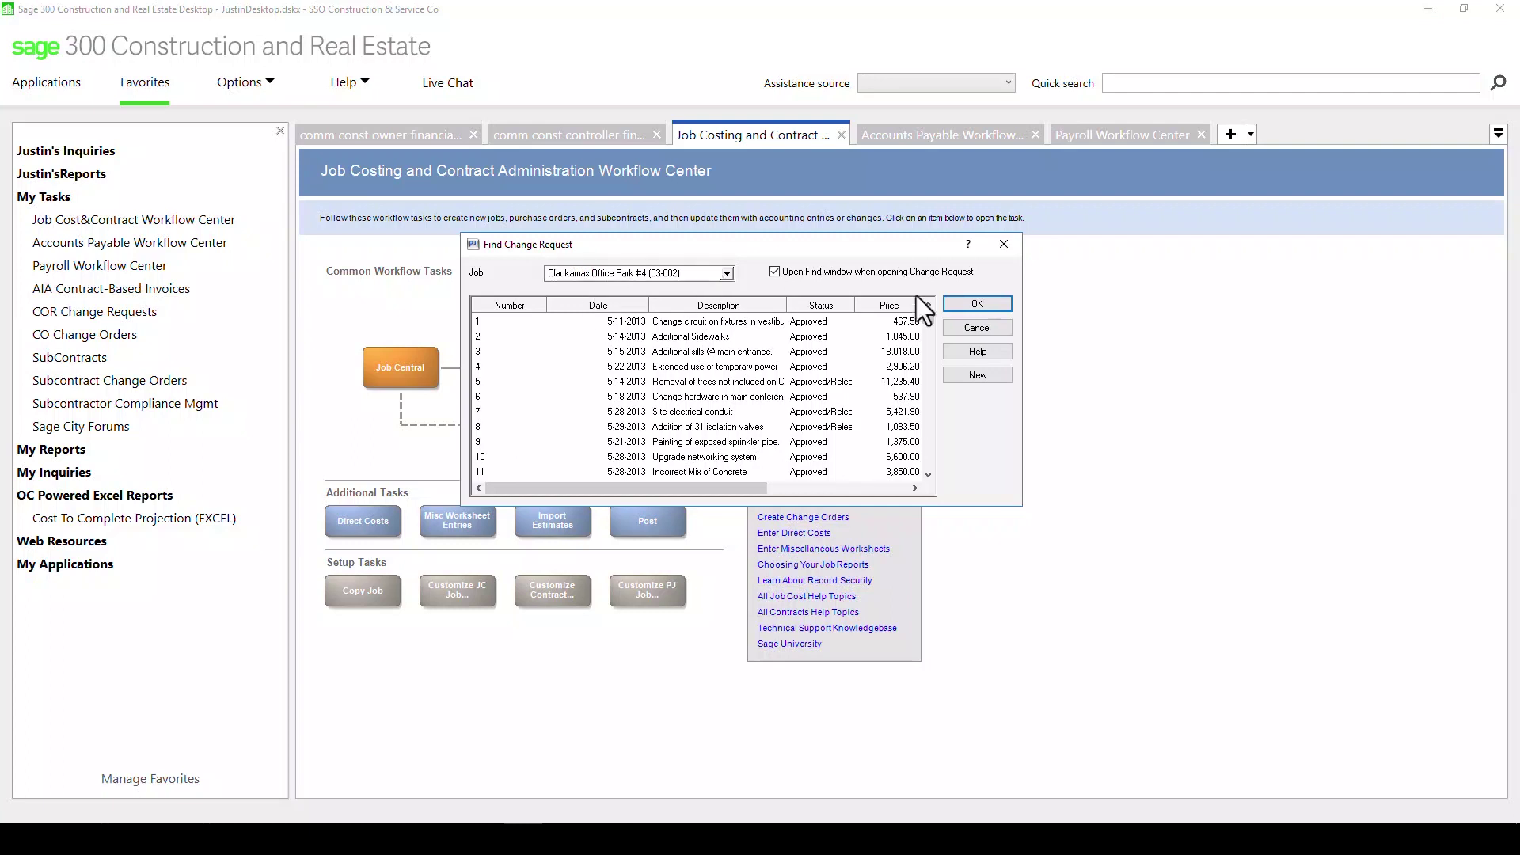
pyautogui.click(513, 472)
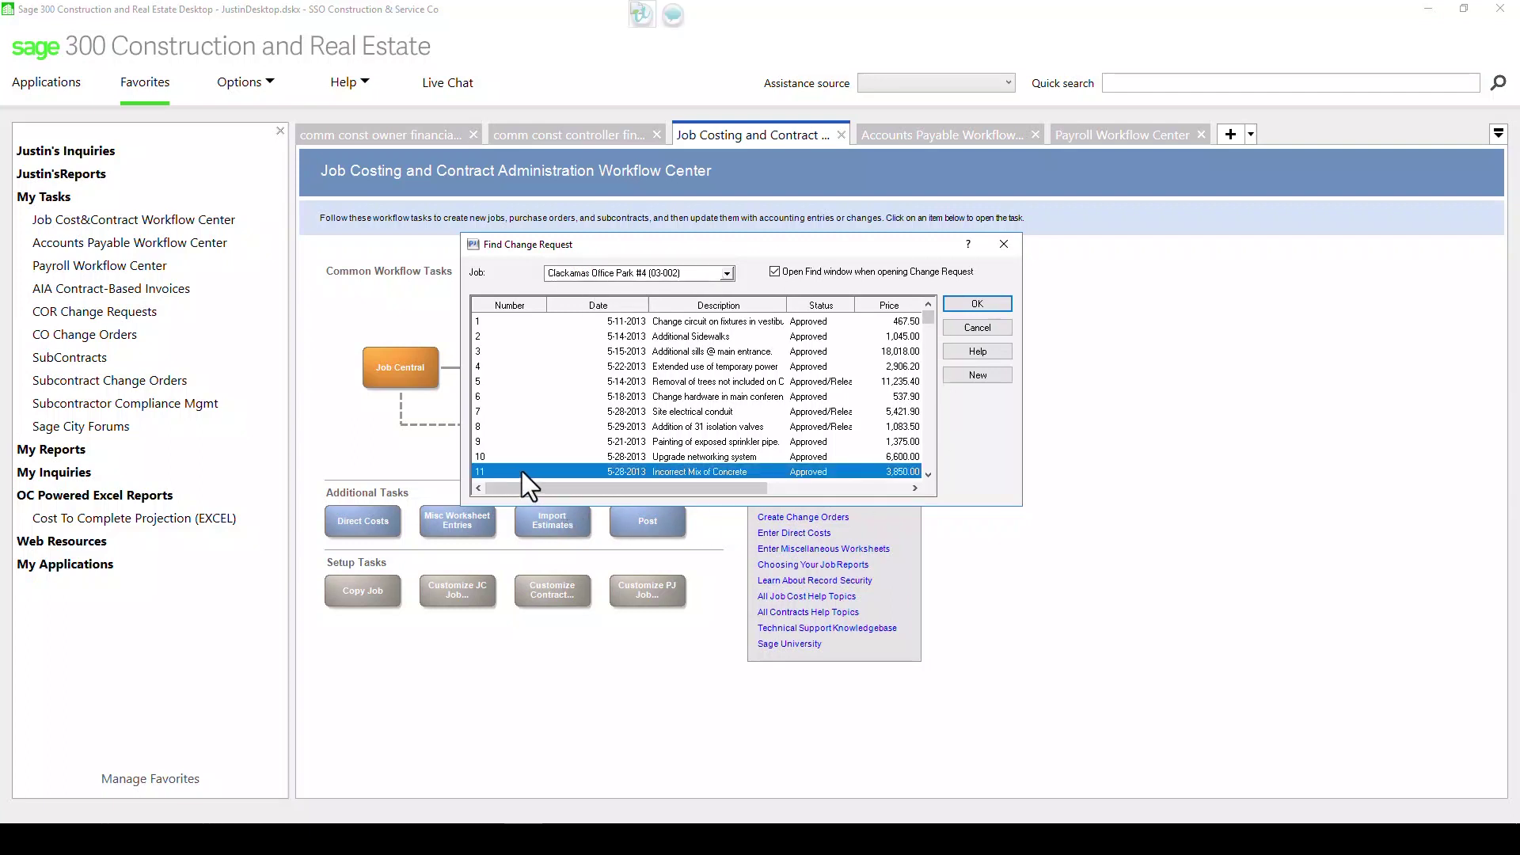
pyautogui.scroll(-5, 926, 472)
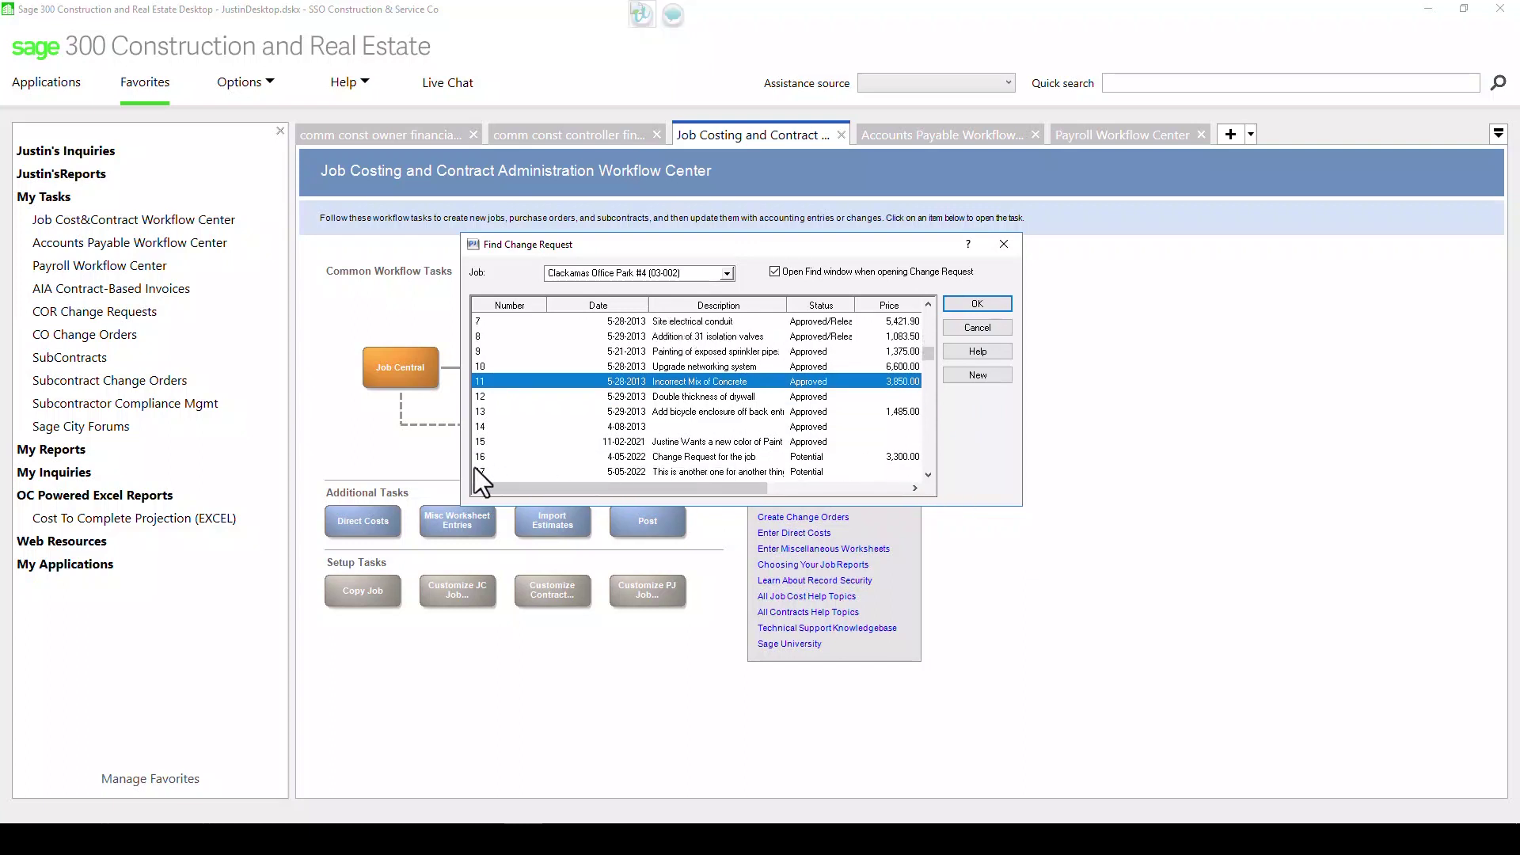
pyautogui.click(524, 457)
pyautogui.click(475, 442)
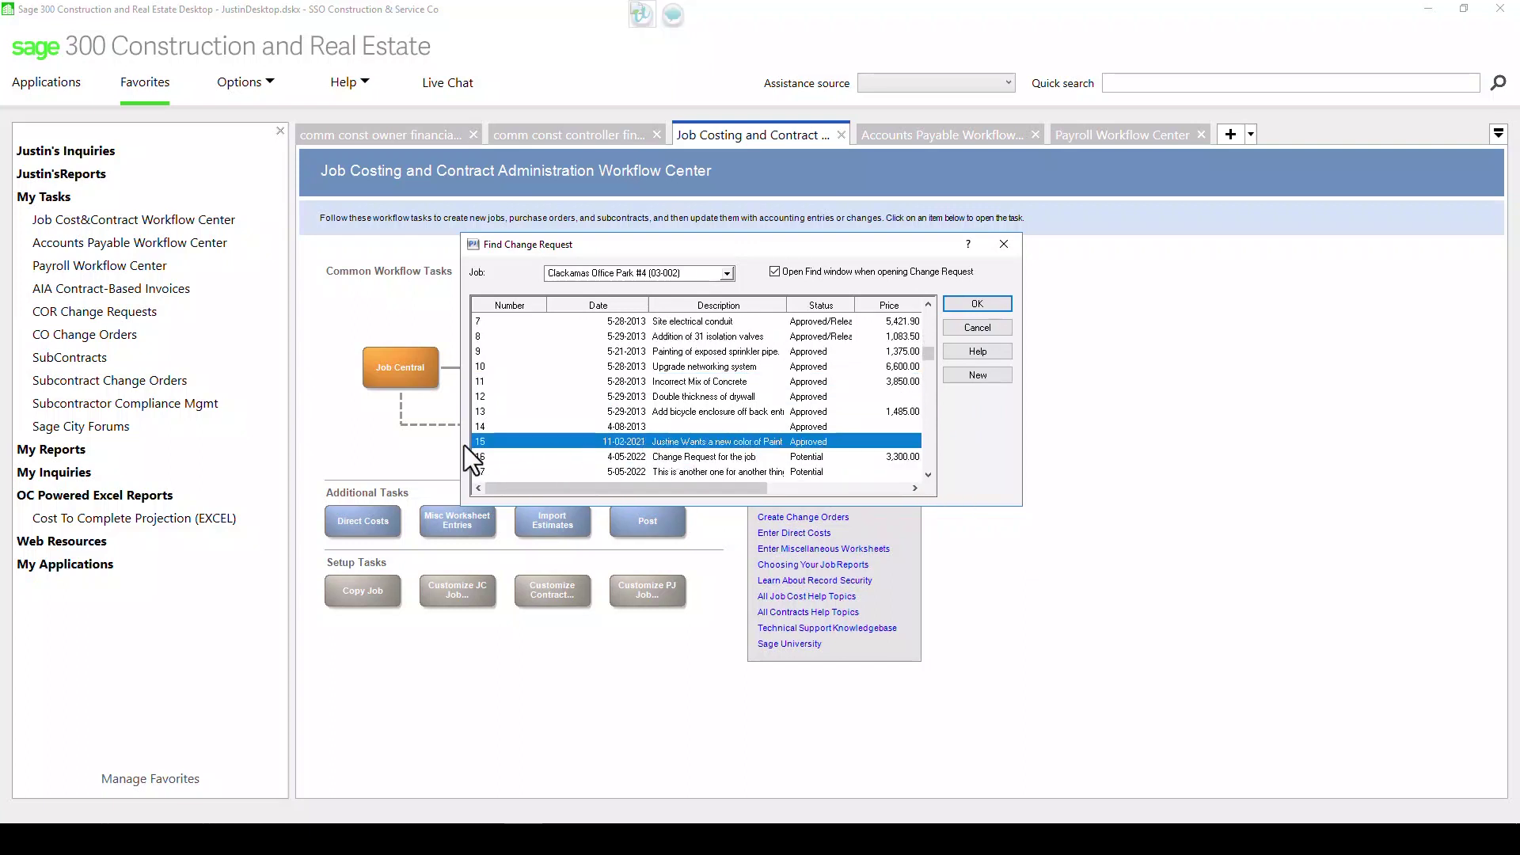
pyautogui.click(551, 457)
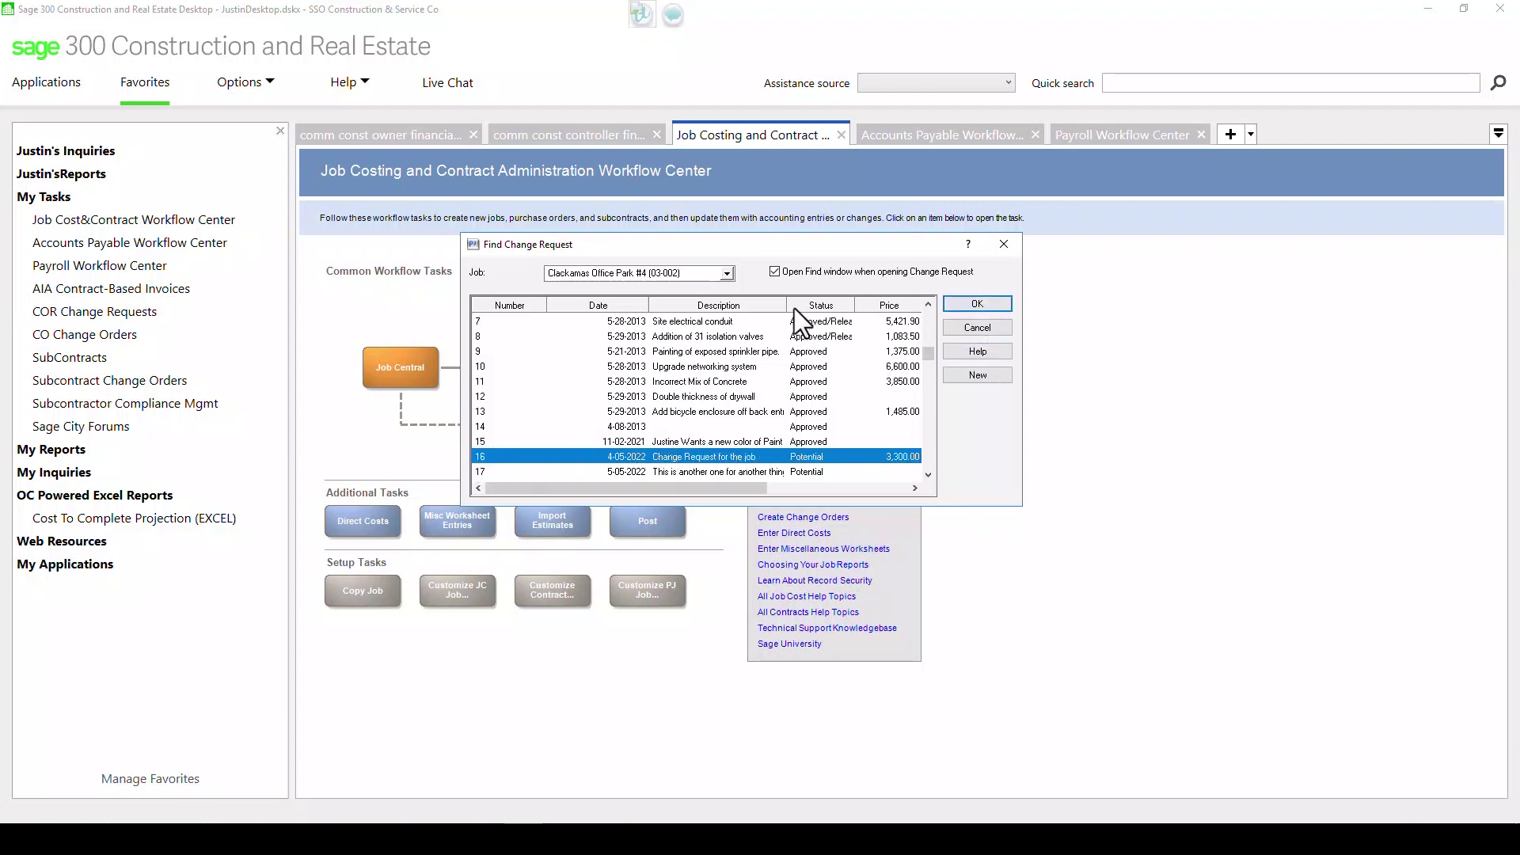
pyautogui.doubleClick(667, 454)
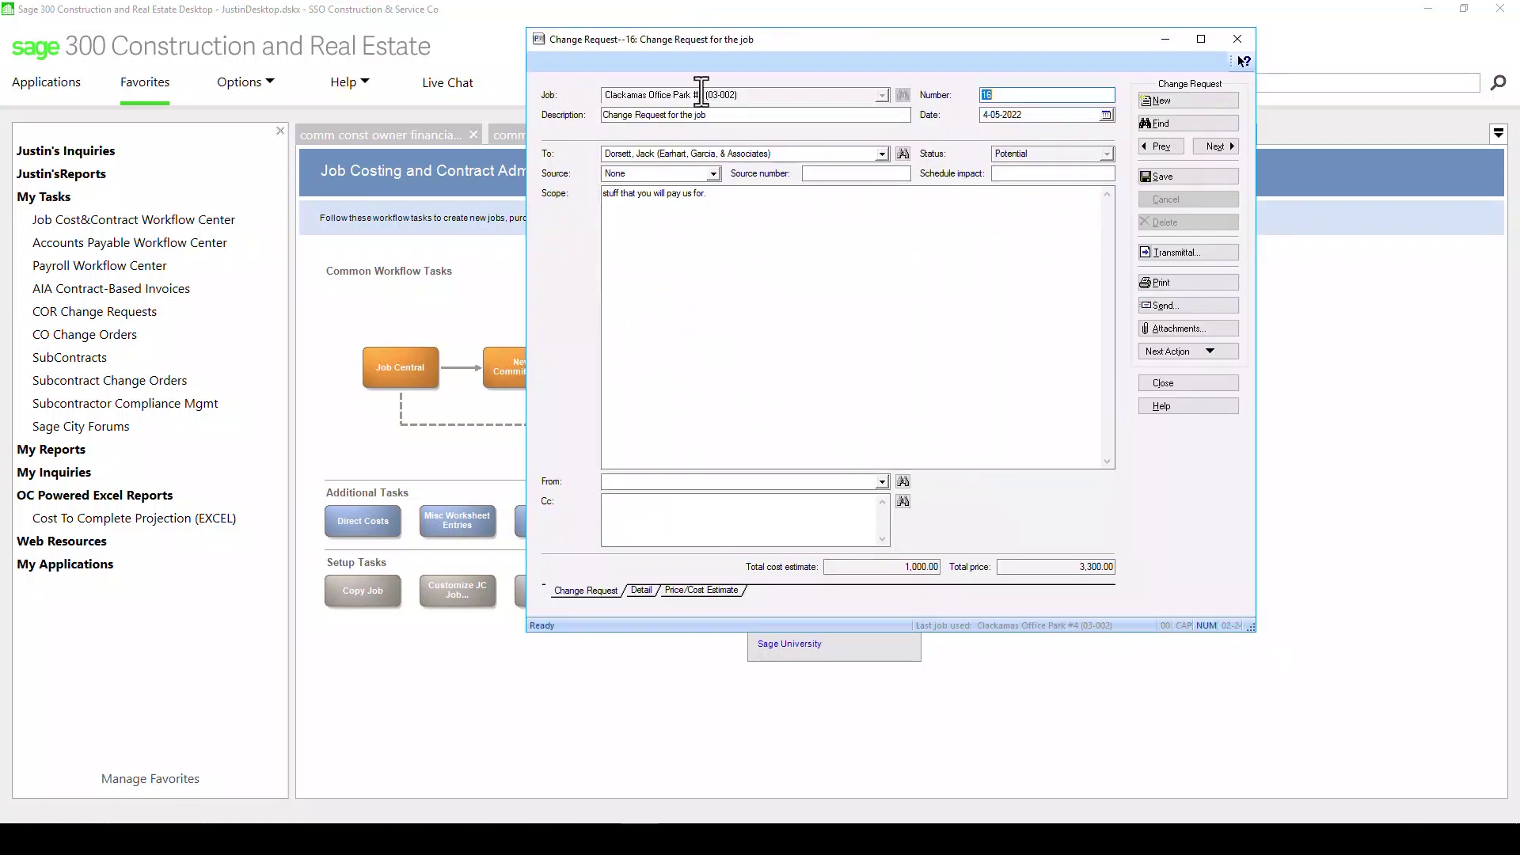
# Reword the scope of change request 16 to "Special Job specific items that you will pay us for.".
pyautogui.moveTo(721, 40); pyautogui.dragTo(624, 216)
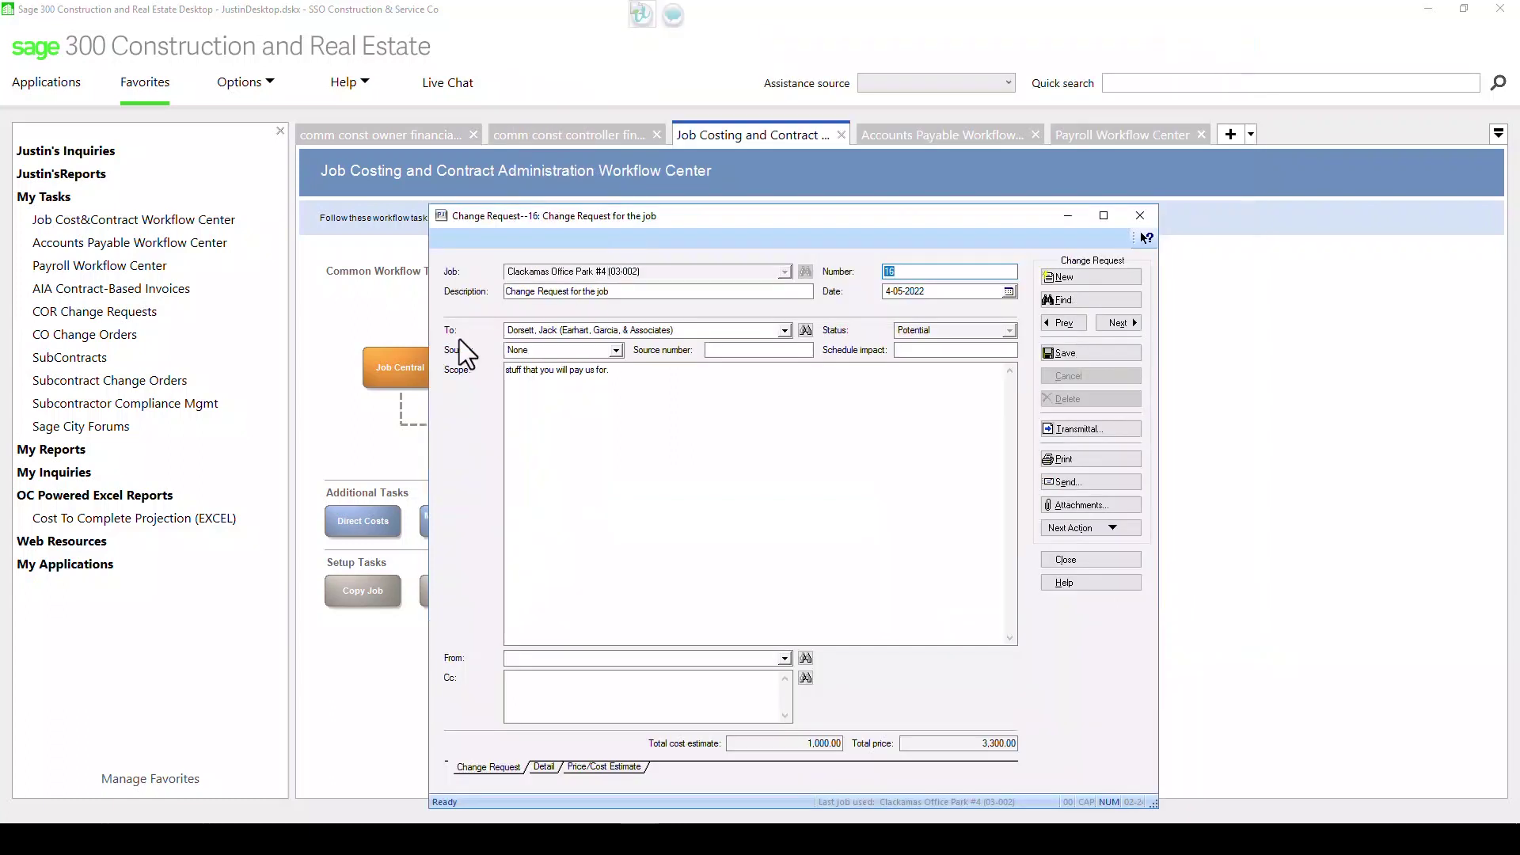
pyautogui.moveTo(626, 371); pyautogui.dragTo(502, 373)
pyautogui.click(535, 379)
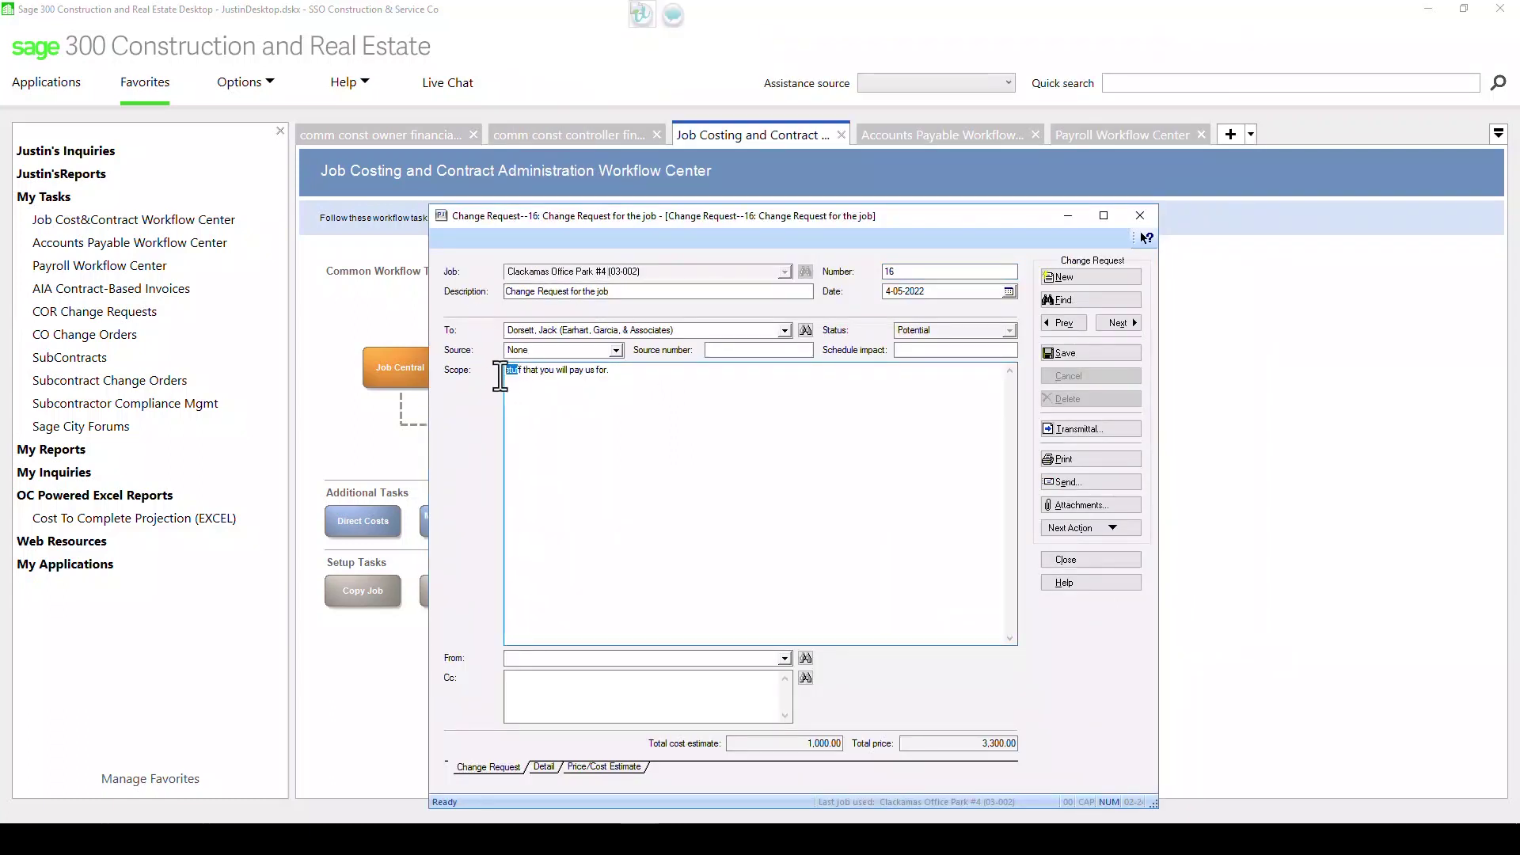
pyautogui.write('Special ')
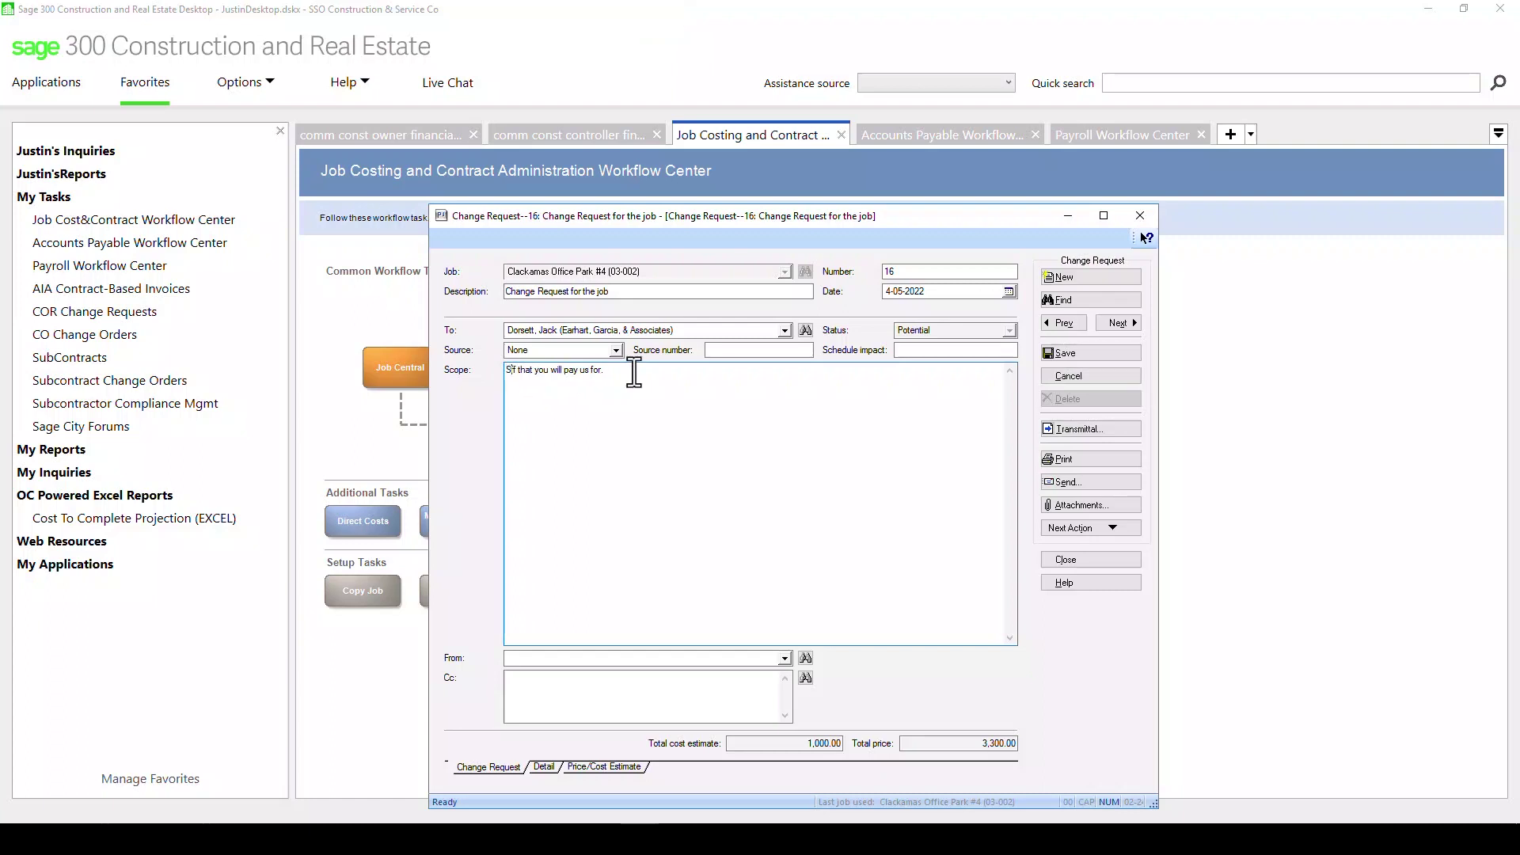
pyautogui.write('Job speciafic items t')
pyautogui.press('Delete')
pyautogui.press('Delete')
pyautogui.press('Delete')
pyautogui.press('Delete')
pyautogui.press('Delete')
pyautogui.press('Delete')
pyautogui.write('hat')
pyautogui.press('Delete')
pyautogui.press('End')
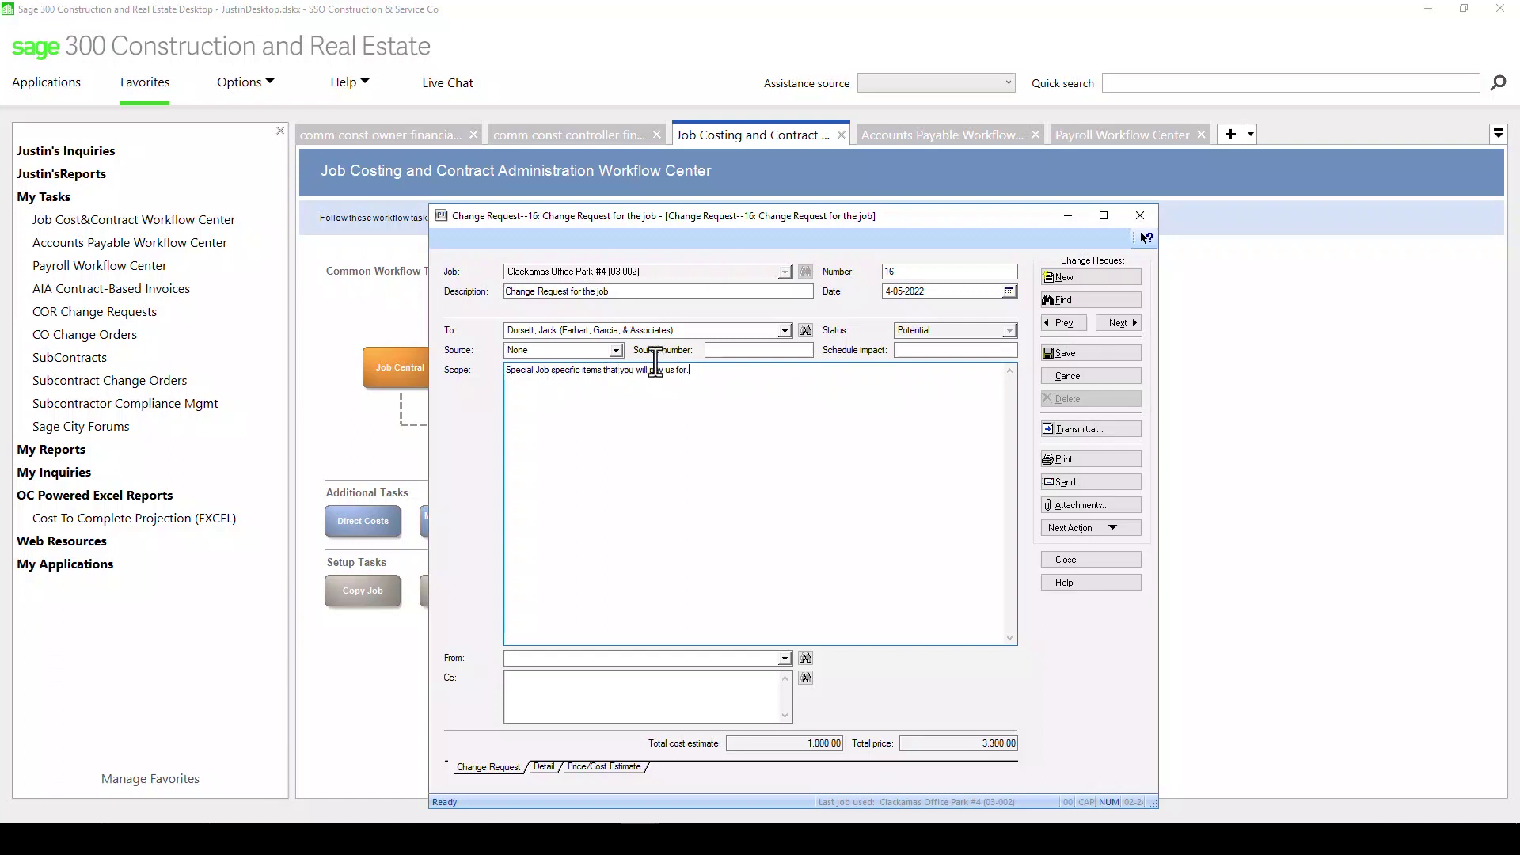
# Review the pricing of change request 16 and switch the view from price to Cost estimate.
pyautogui.click(563, 768)
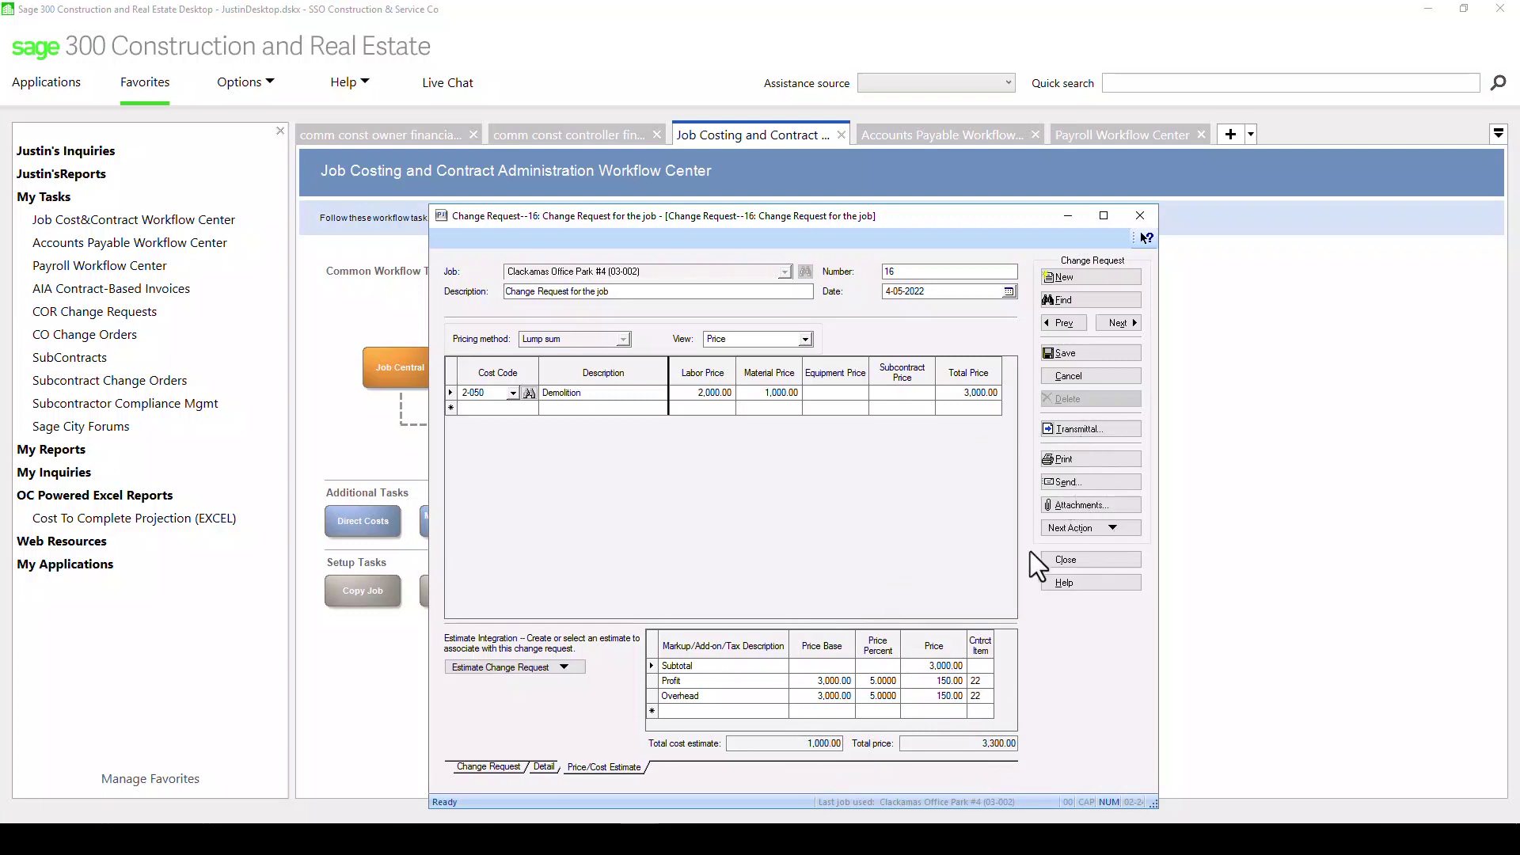
pyautogui.click(744, 339)
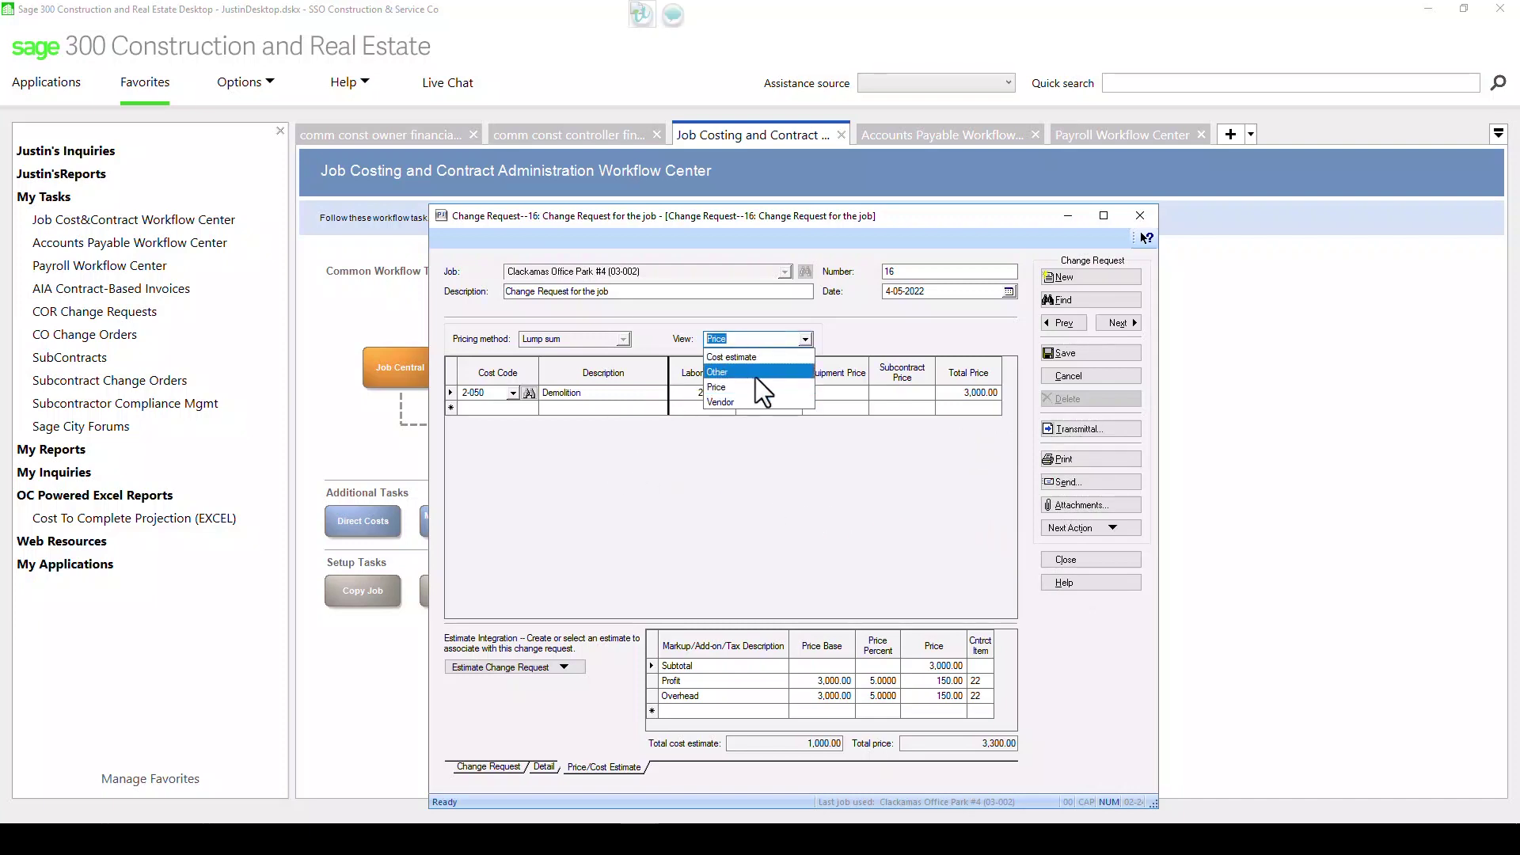
pyautogui.click(752, 357)
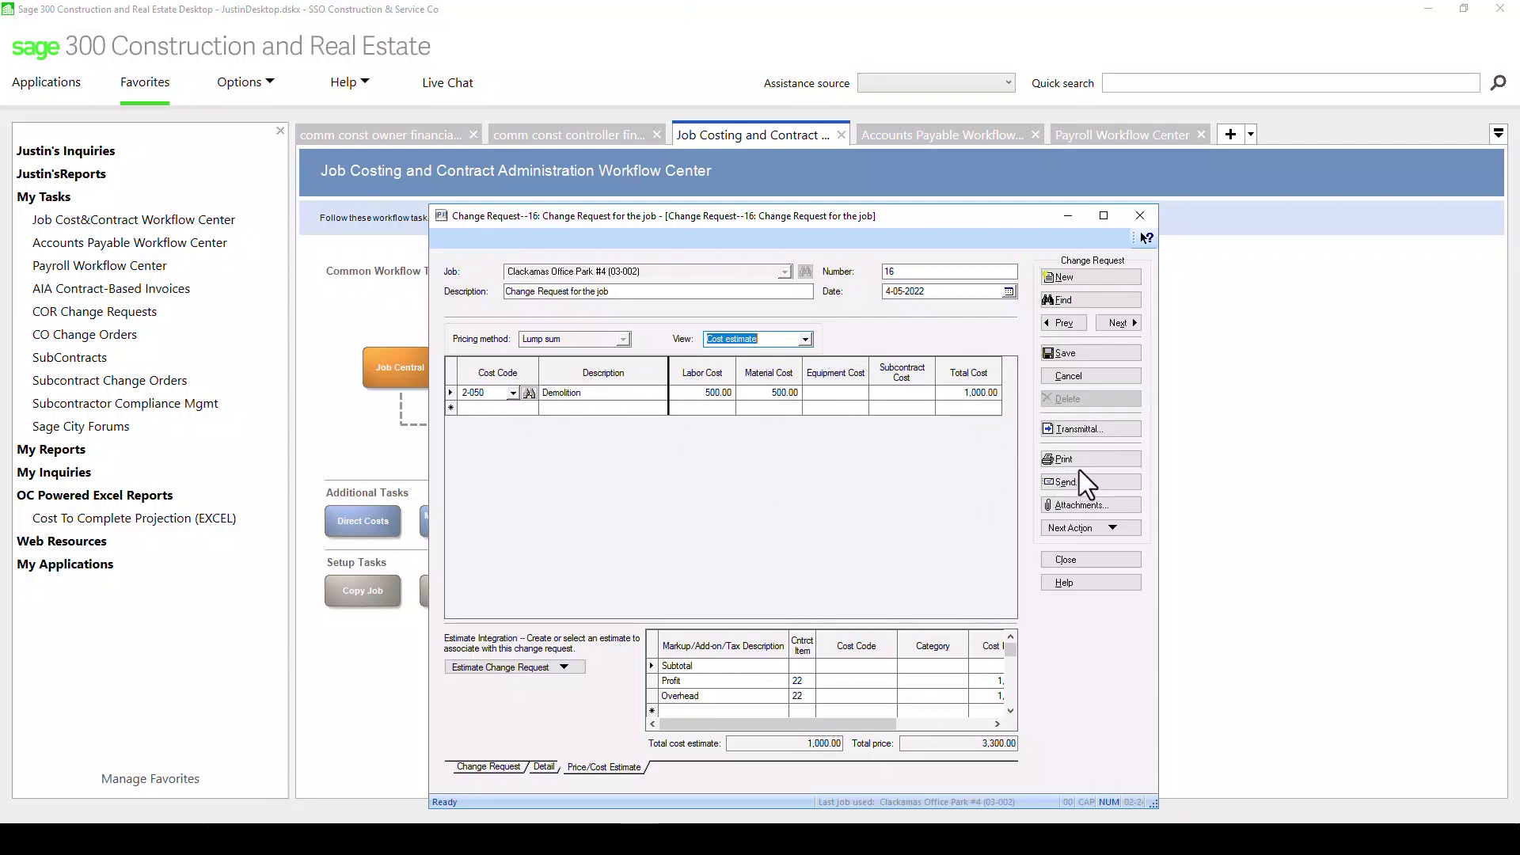
# Save change request 16 while previewing its printed form, and close the request without printing.
pyautogui.click(1100, 457)
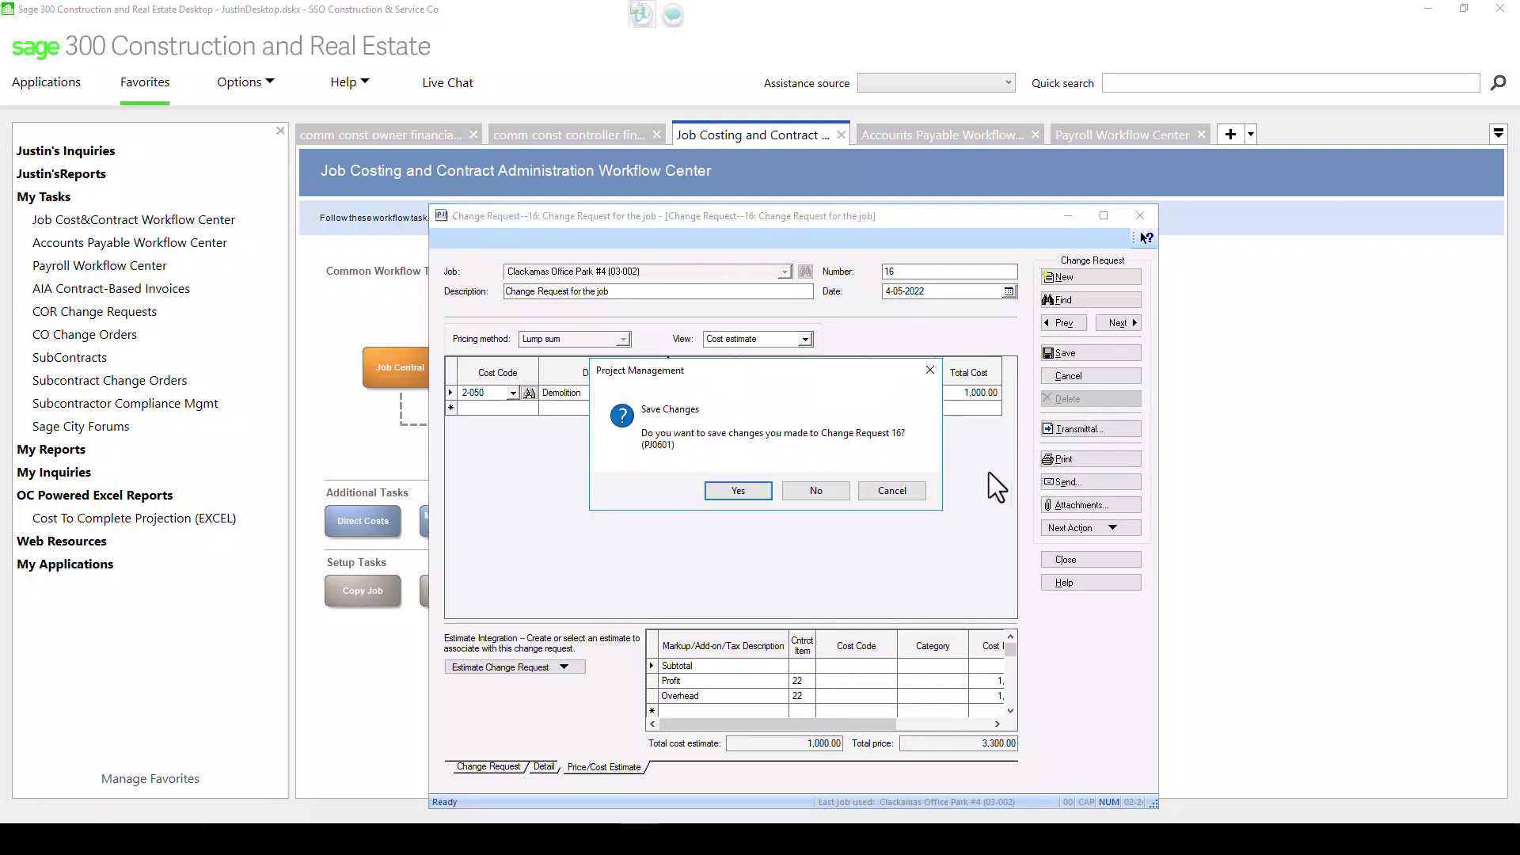
pyautogui.click(737, 491)
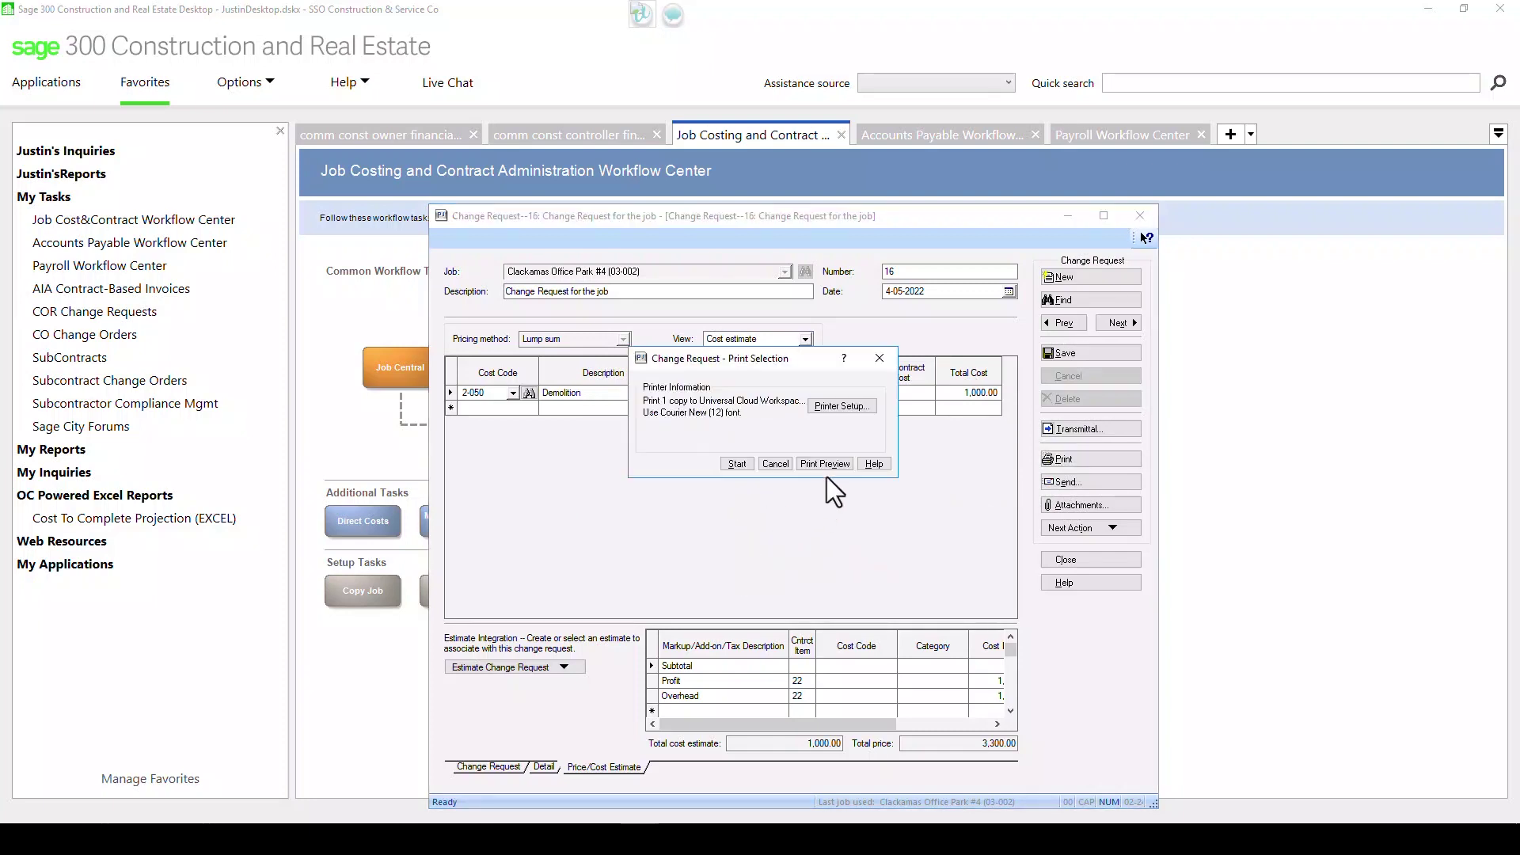
pyautogui.click(825, 463)
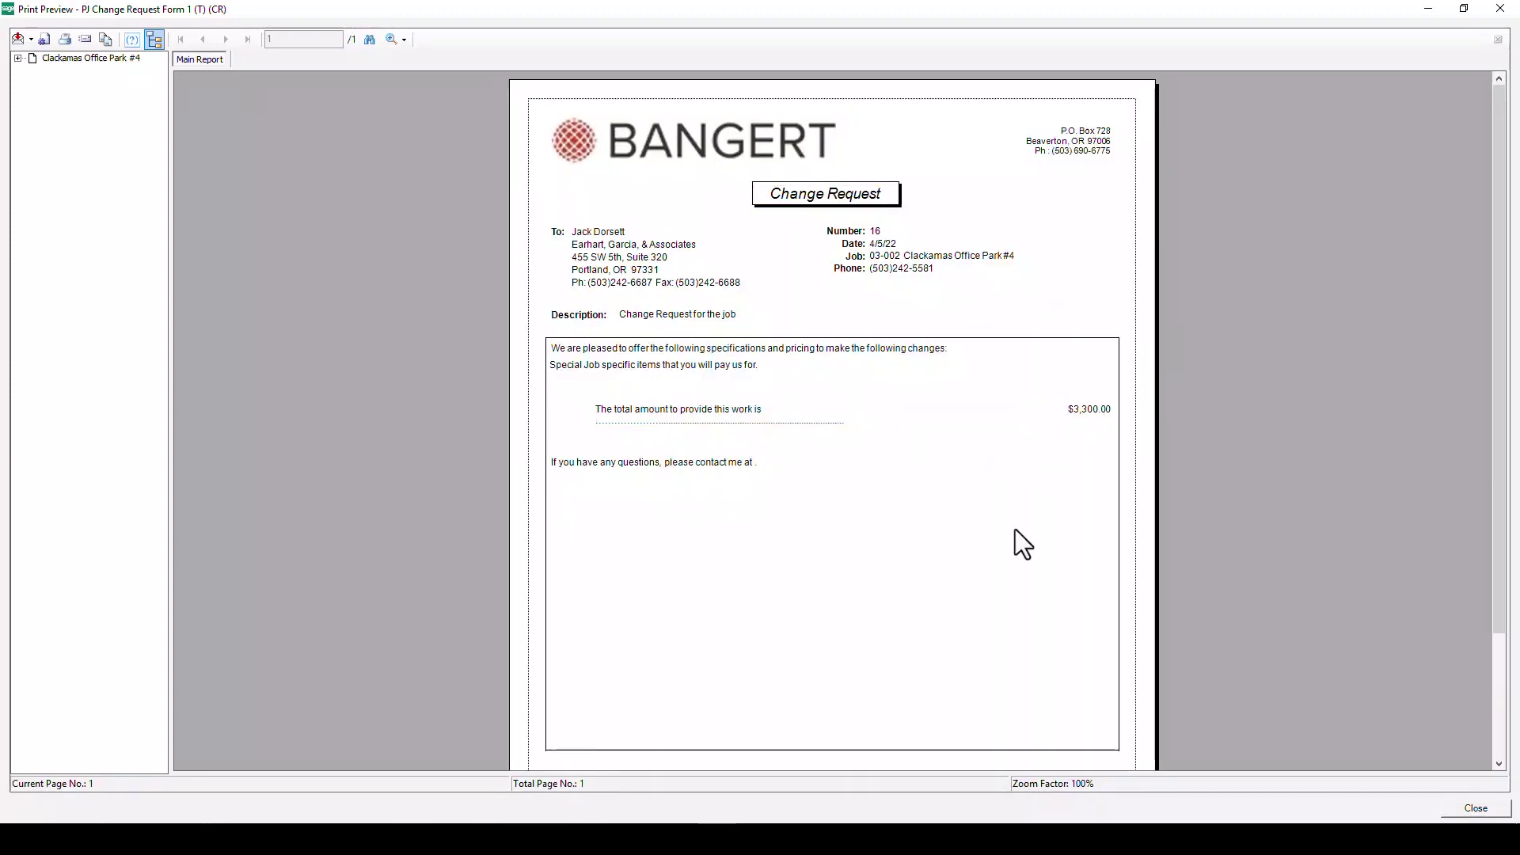
pyautogui.scroll(-3, 1011, 705)
pyautogui.scroll(3, 1010, 705)
pyautogui.click(1475, 808)
pyautogui.click(771, 463)
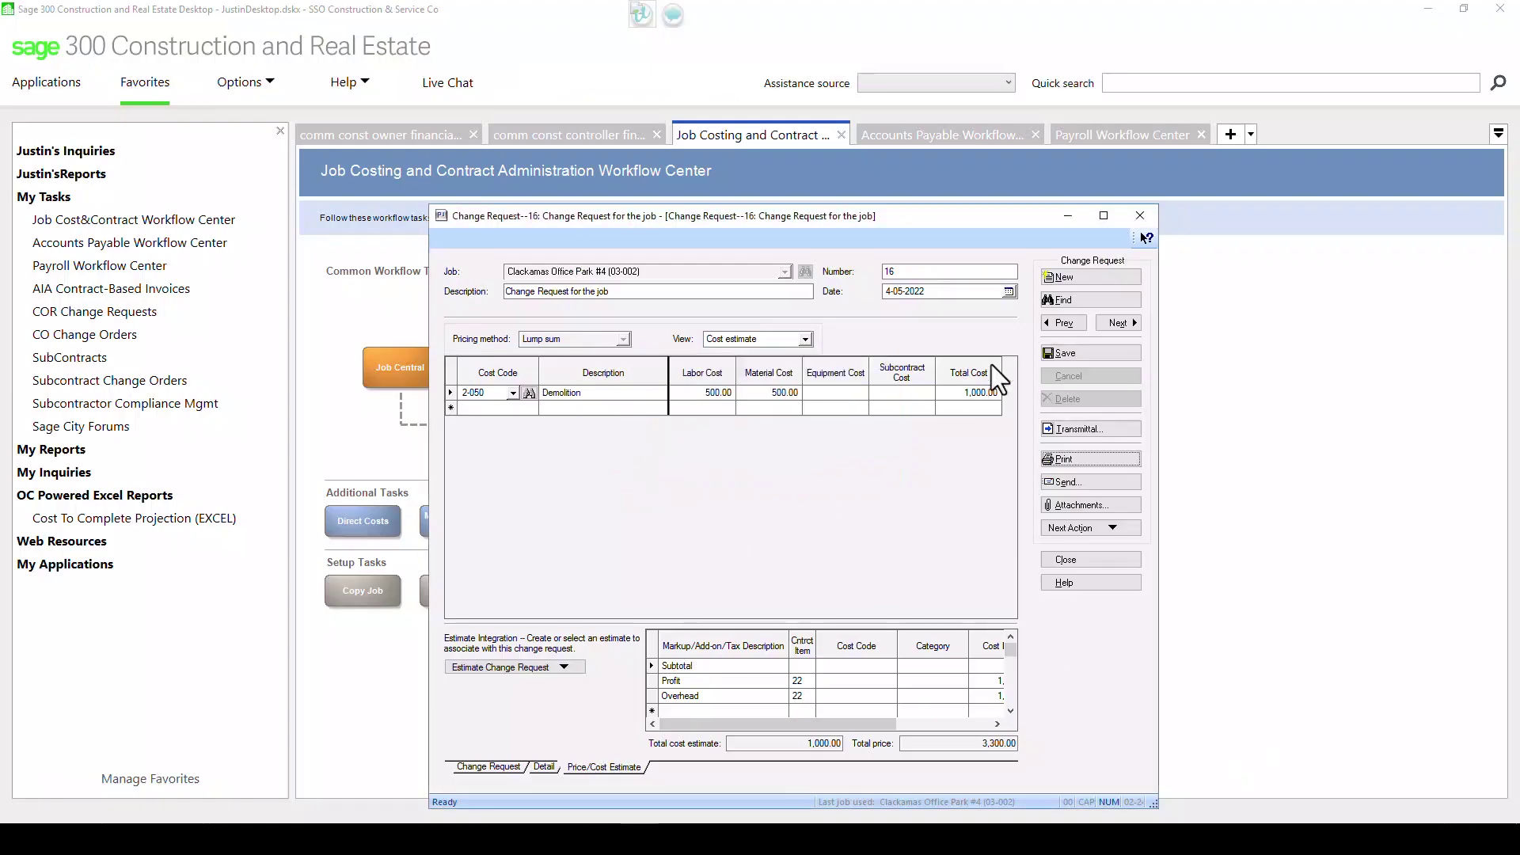
pyautogui.click(1140, 215)
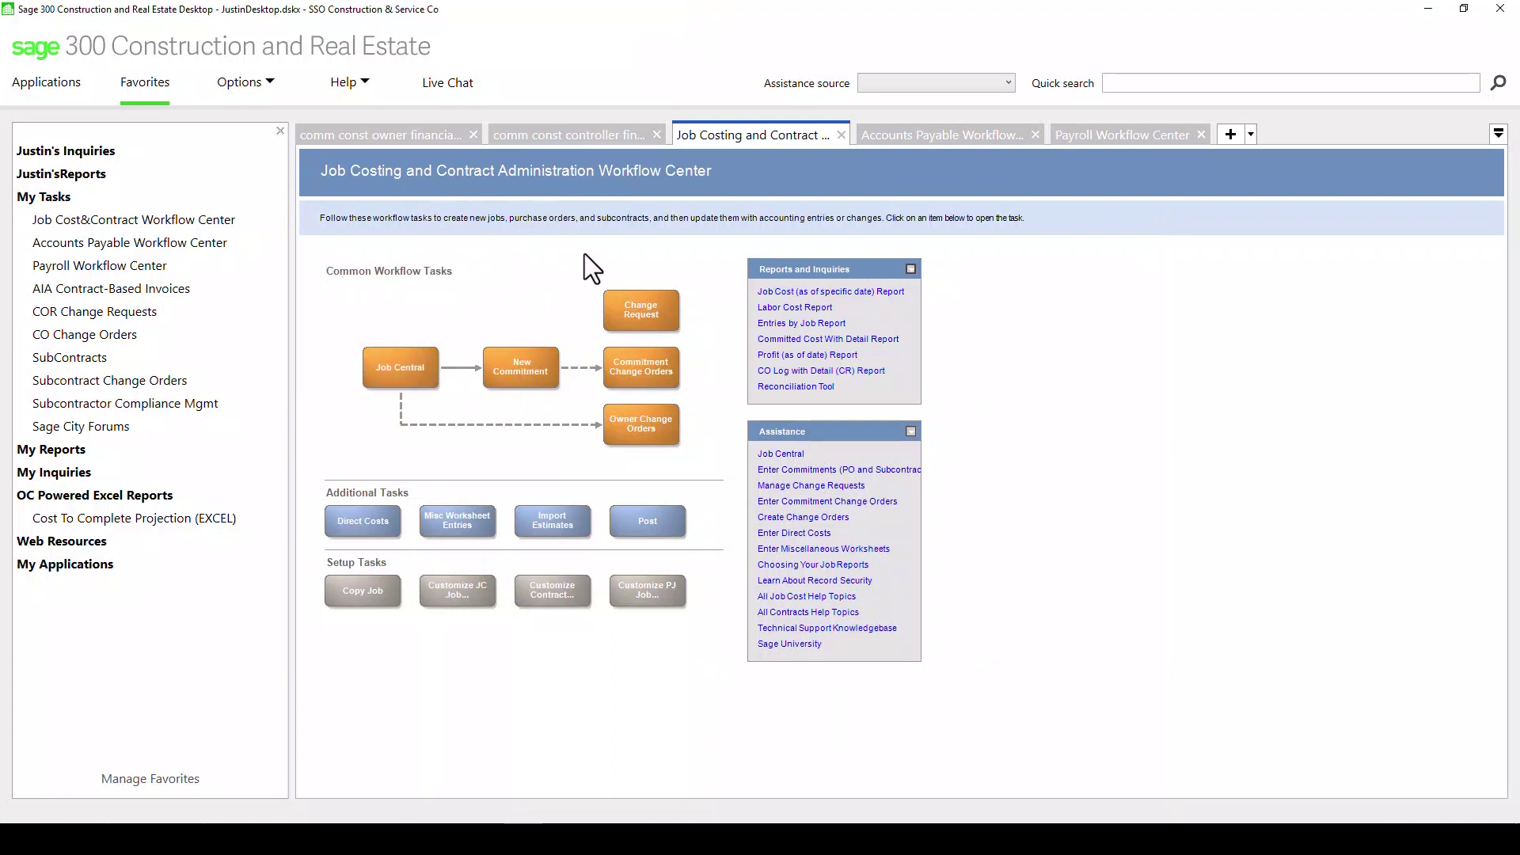
# Start invoice entry from the Accounts Payable Workflow Center and choose vendor 100, A-1 Electric Company.
pyautogui.click(961, 136)
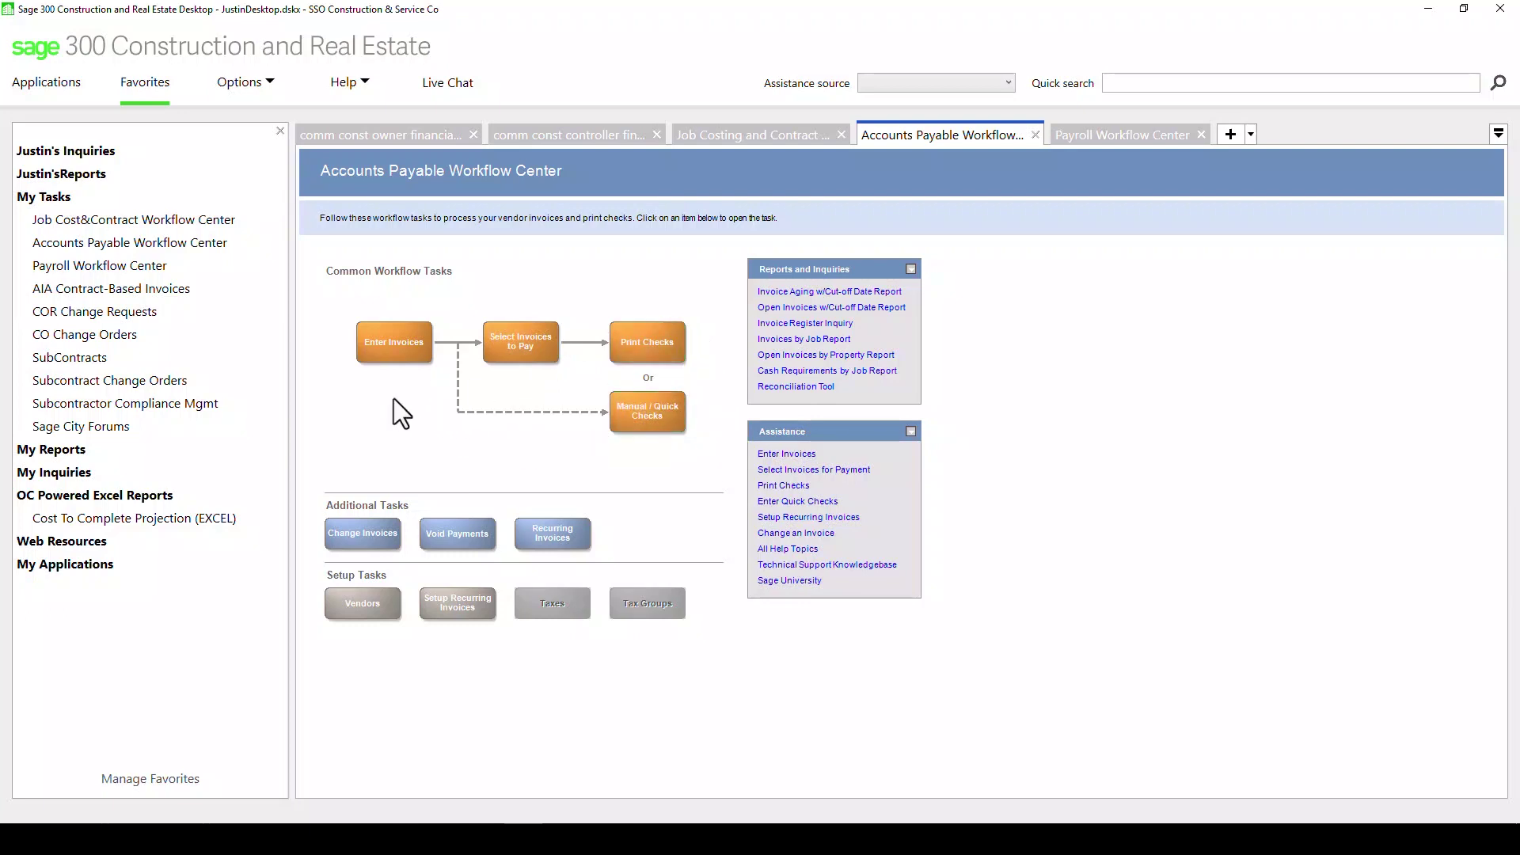
pyautogui.click(380, 354)
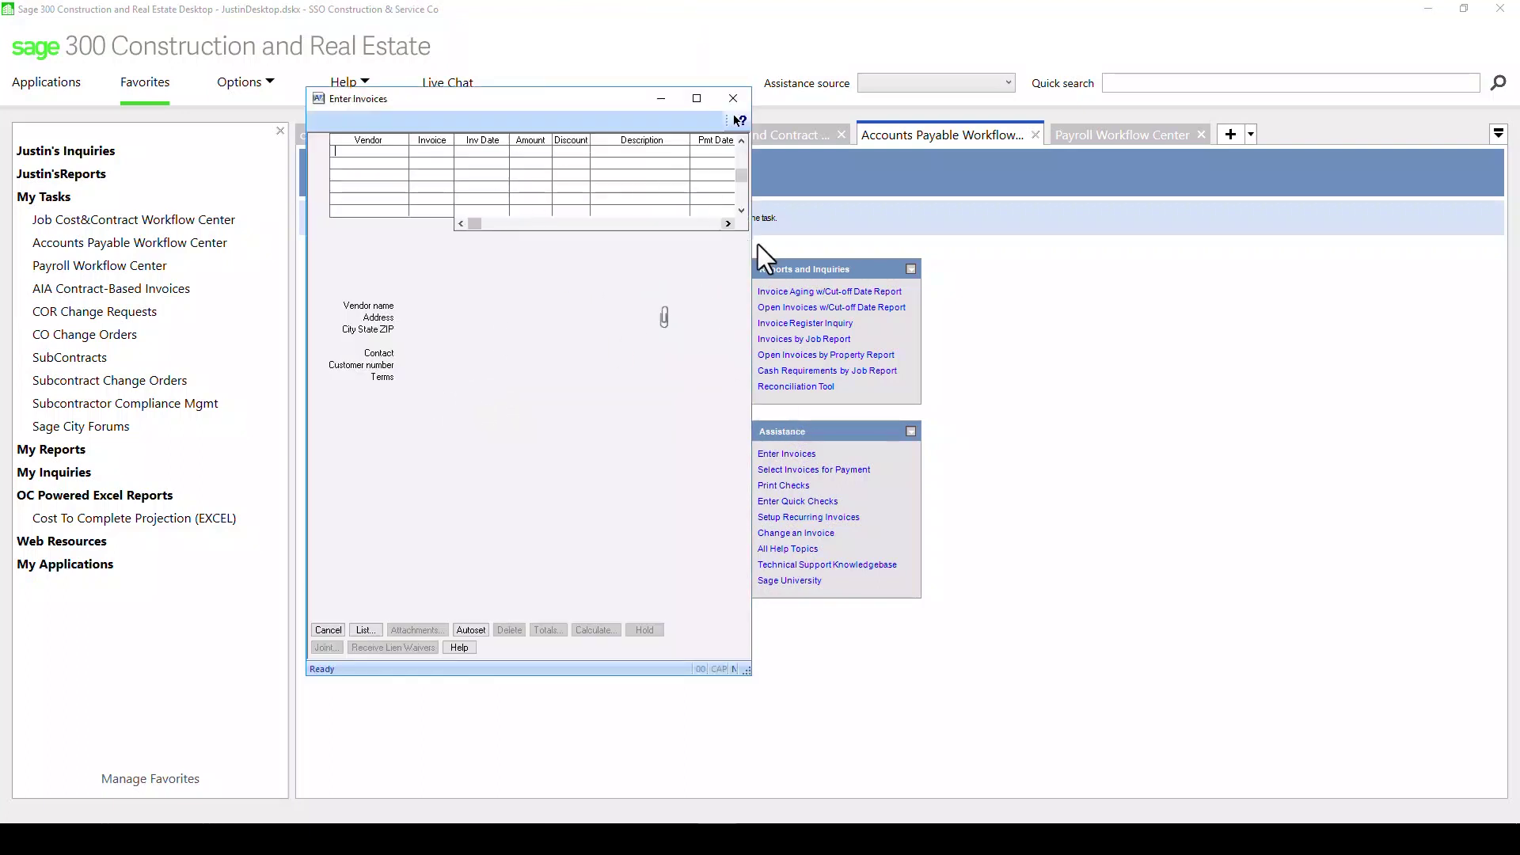
pyautogui.moveTo(751, 255); pyautogui.dragTo(1059, 274)
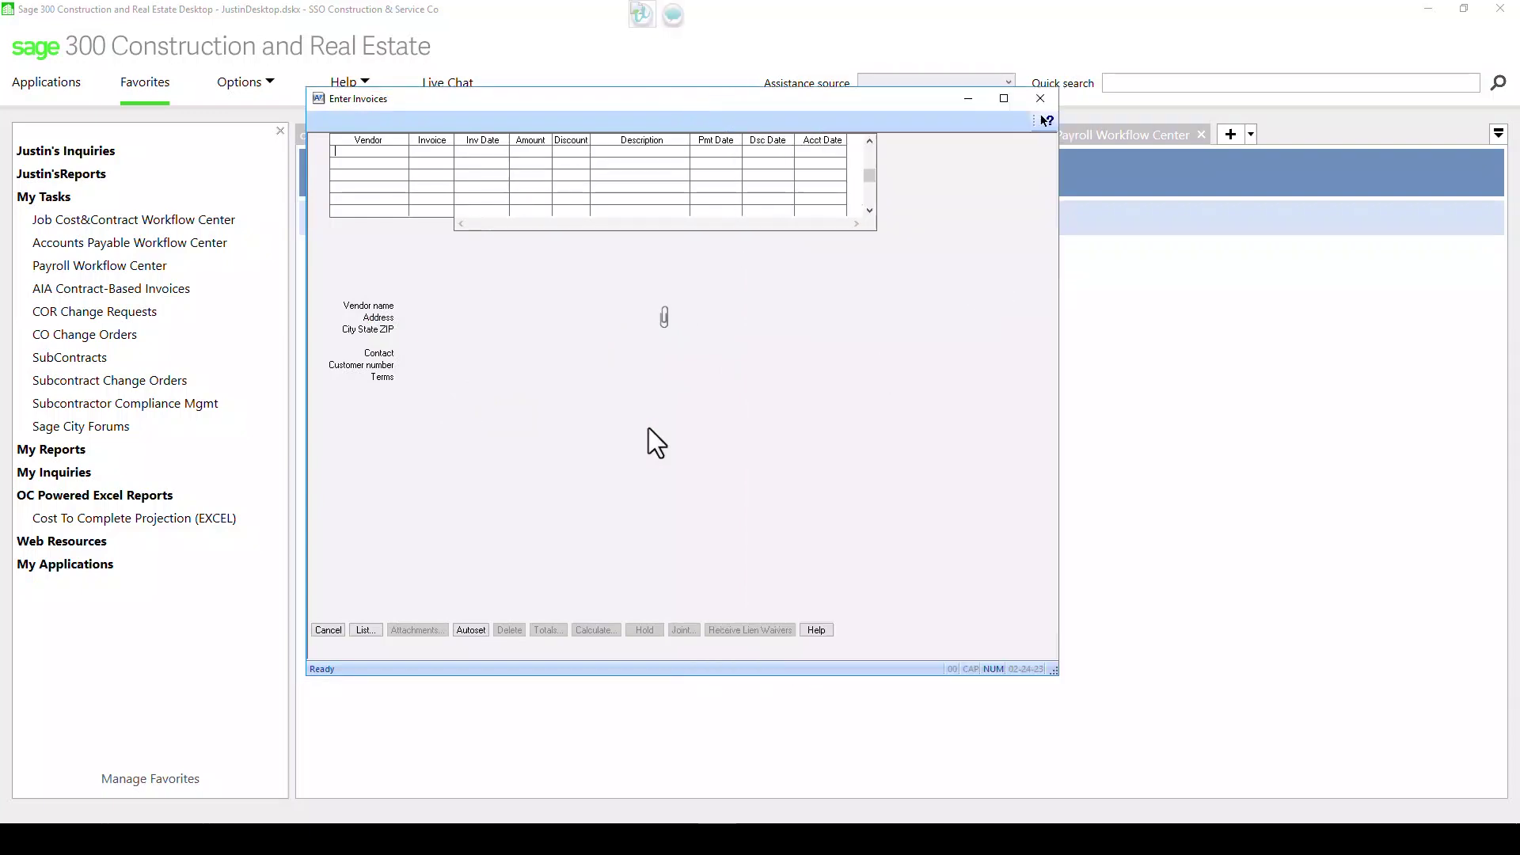
pyautogui.click(375, 632)
pyautogui.press('Escape')
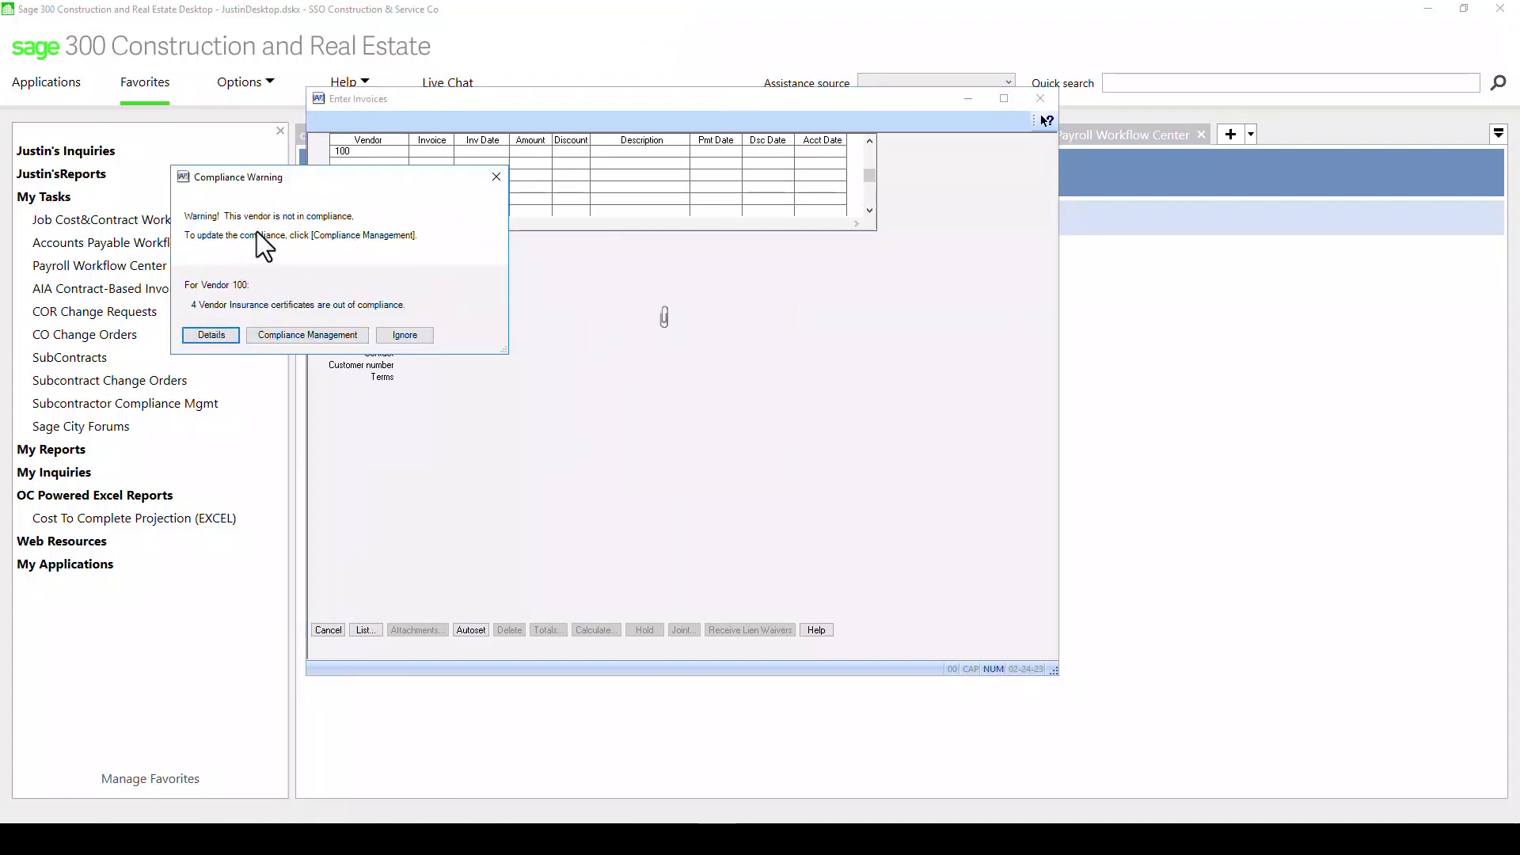
# Examine the detailed compliance messages for vendor 100 and dismiss them.
pyautogui.click(216, 334)
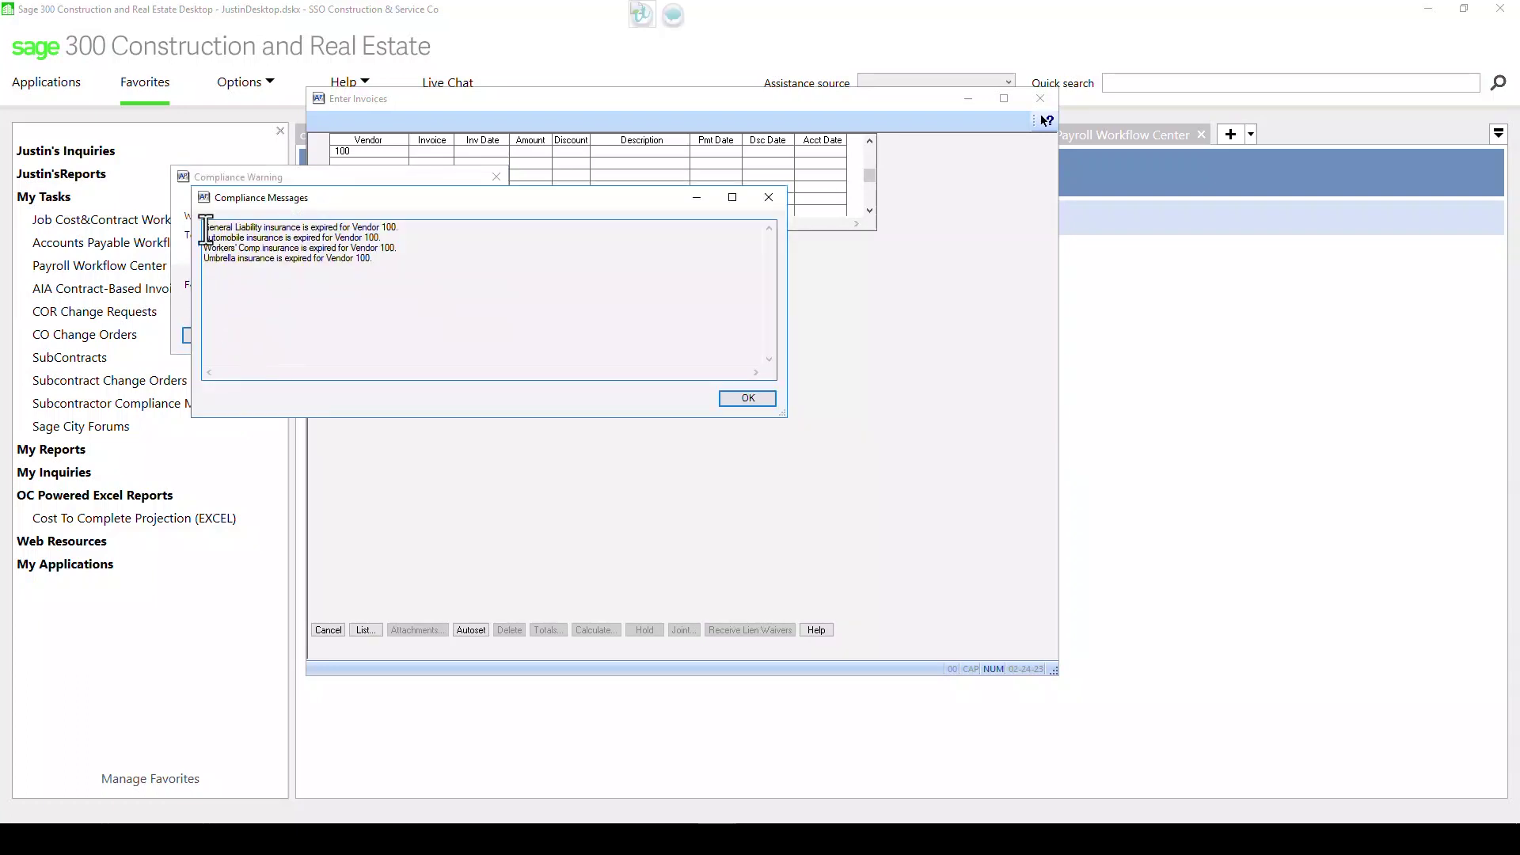
pyautogui.moveTo(201, 228); pyautogui.dragTo(430, 268)
pyautogui.click(746, 397)
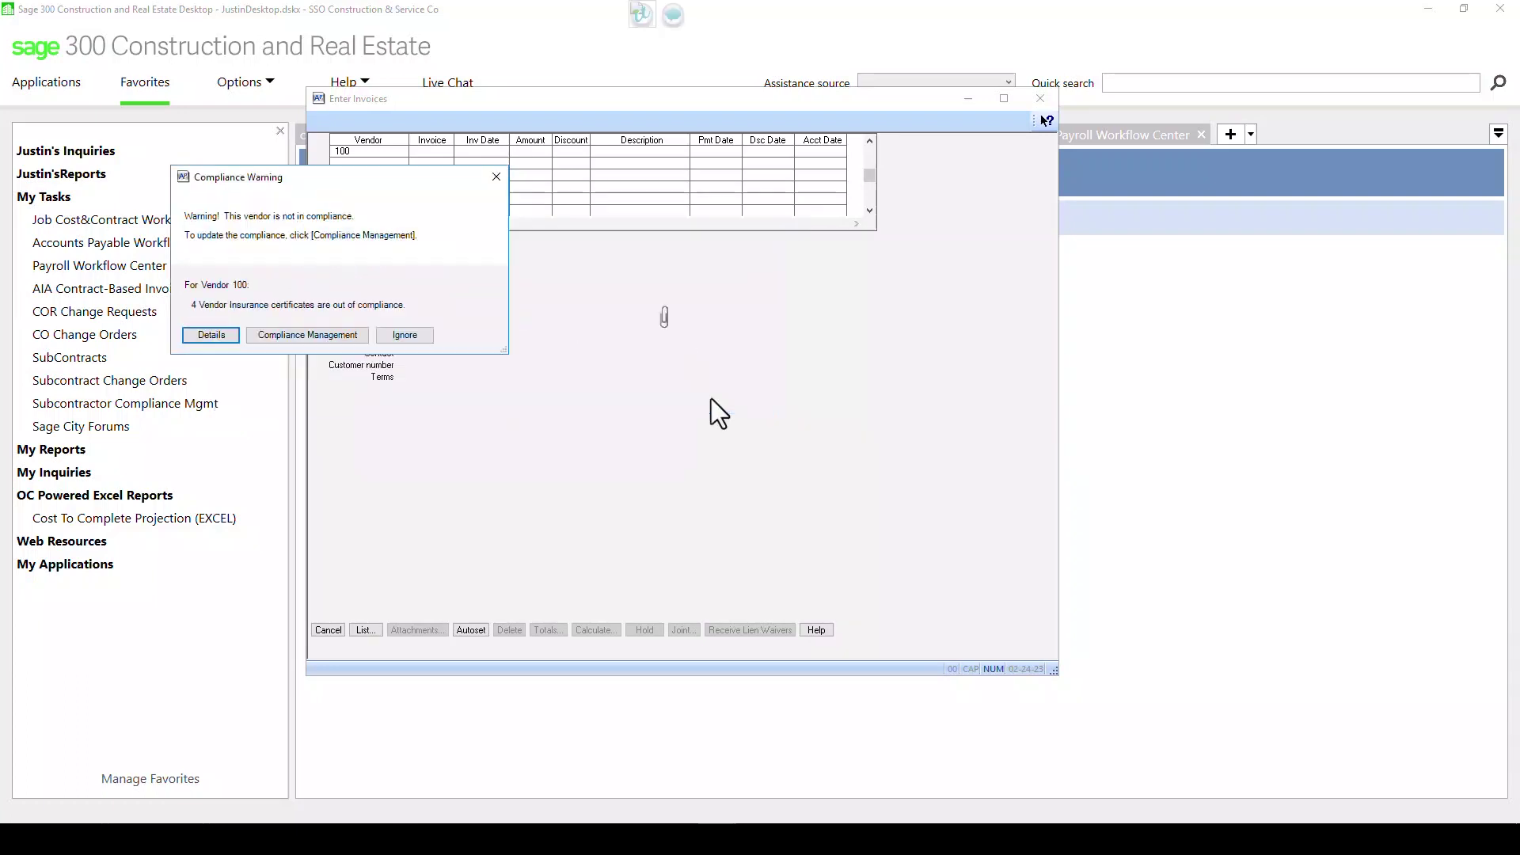
# Open compliance management for vendor 100 and view its lien waivers of all statuses and its insurance records.
pyautogui.click(326, 335)
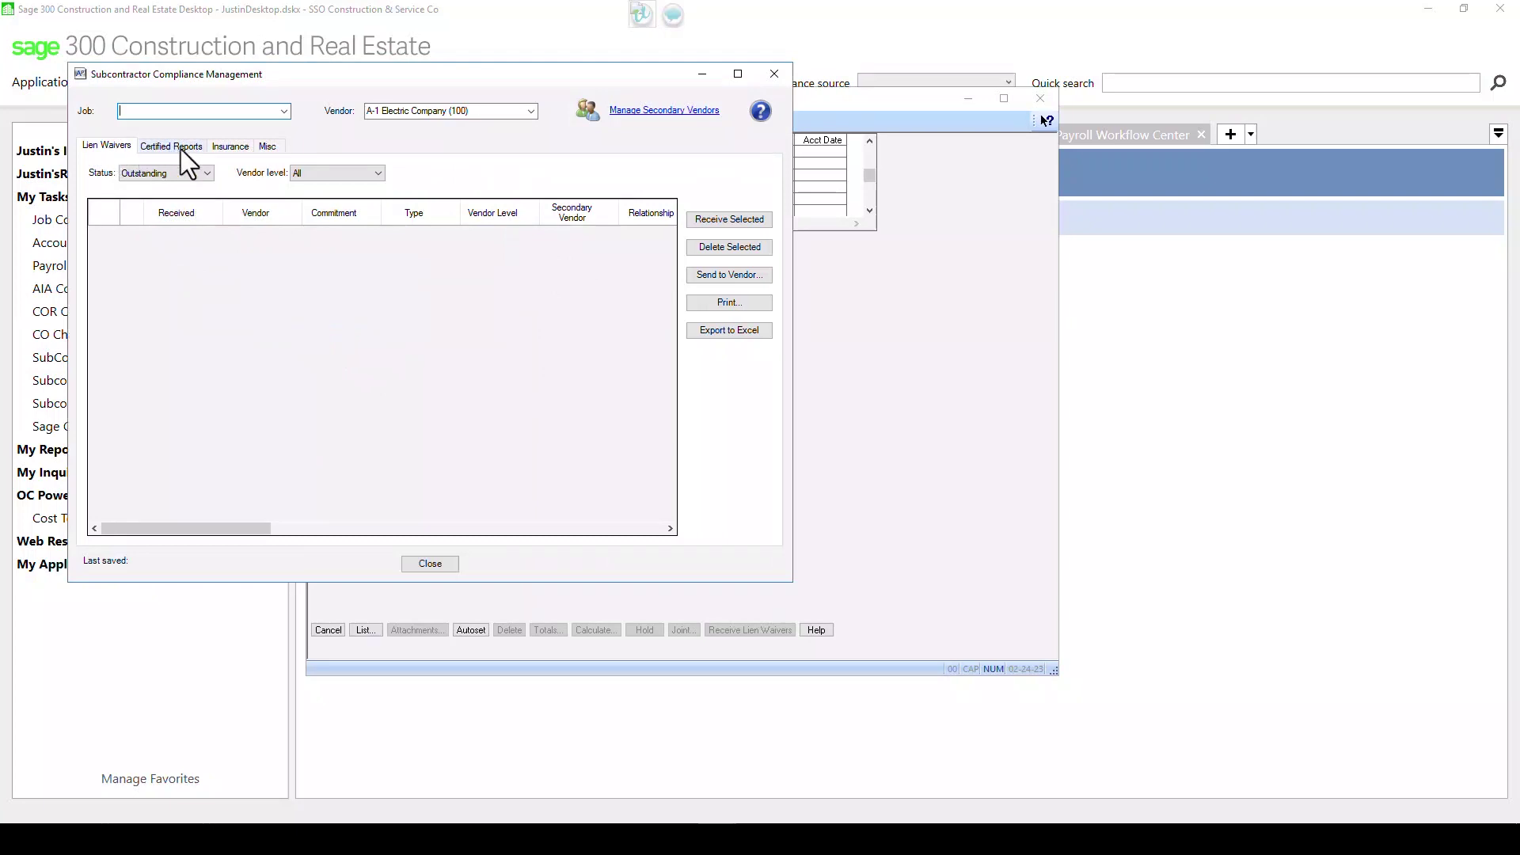
pyautogui.click(184, 174)
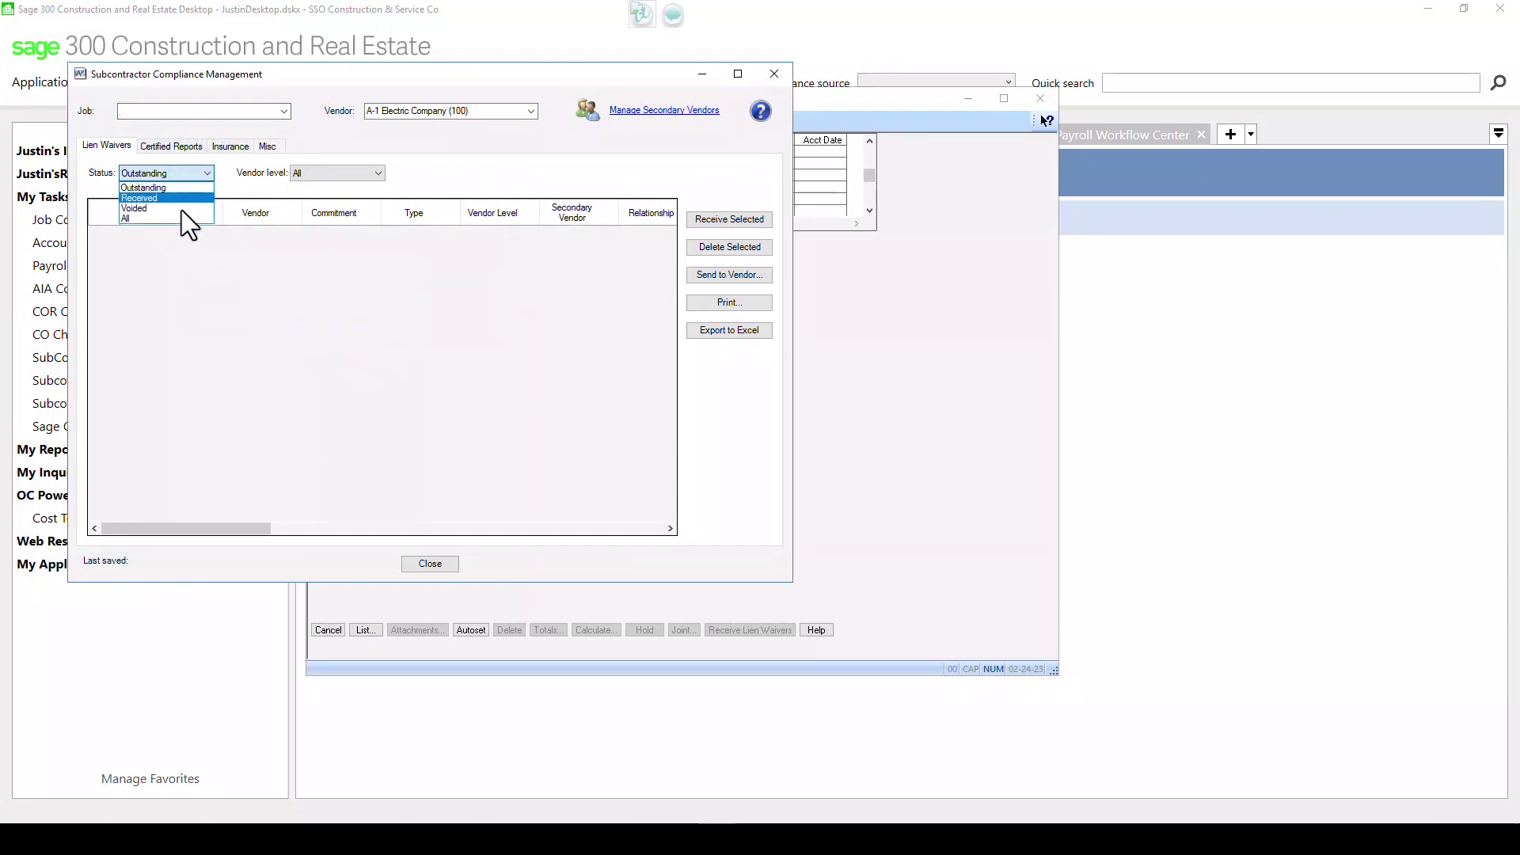
pyautogui.click(179, 216)
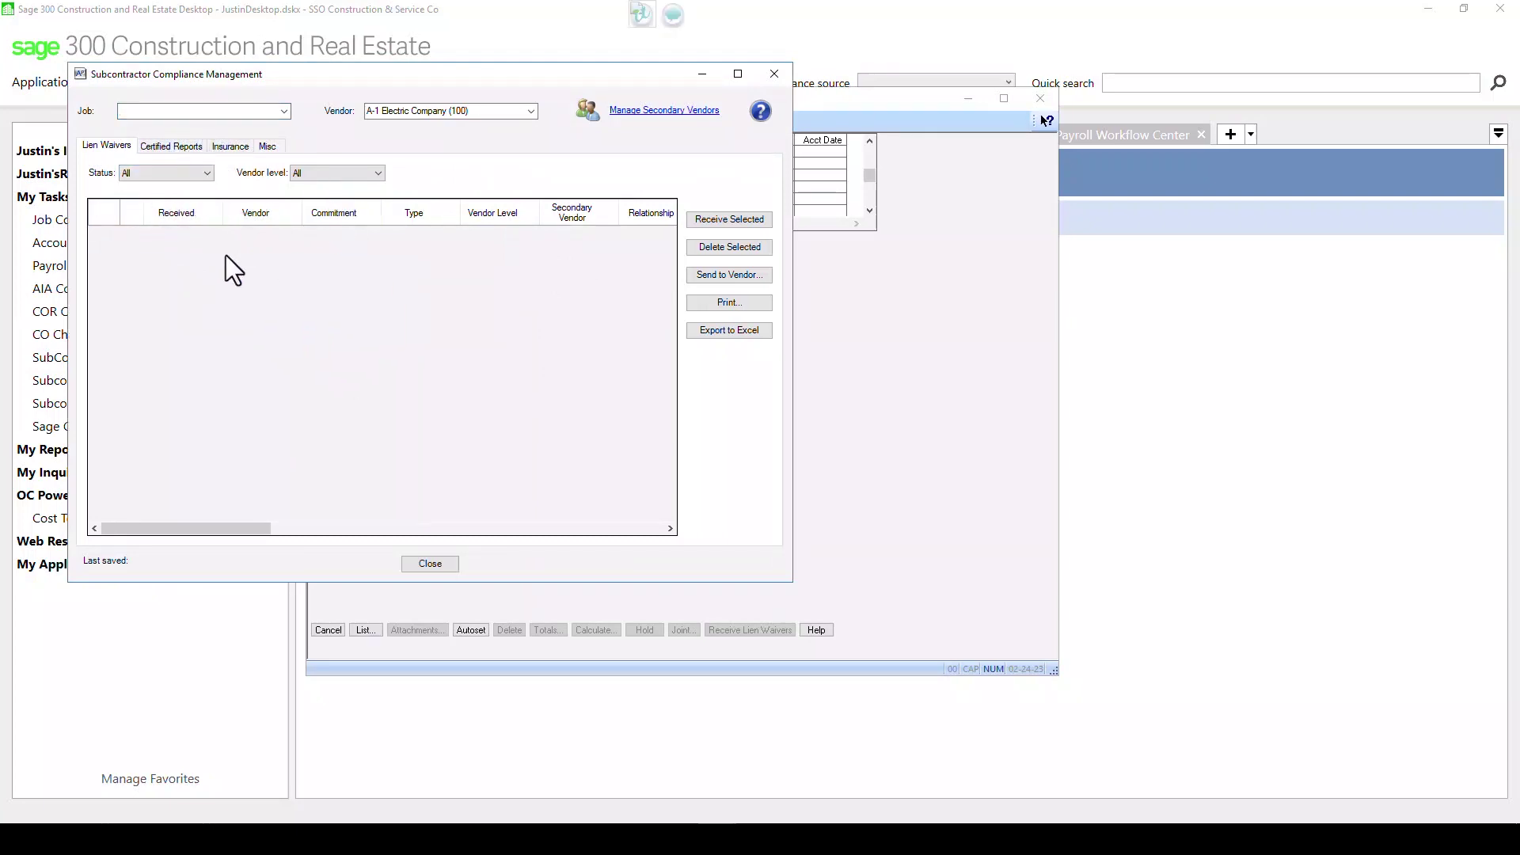
pyautogui.click(173, 149)
pyautogui.click(229, 148)
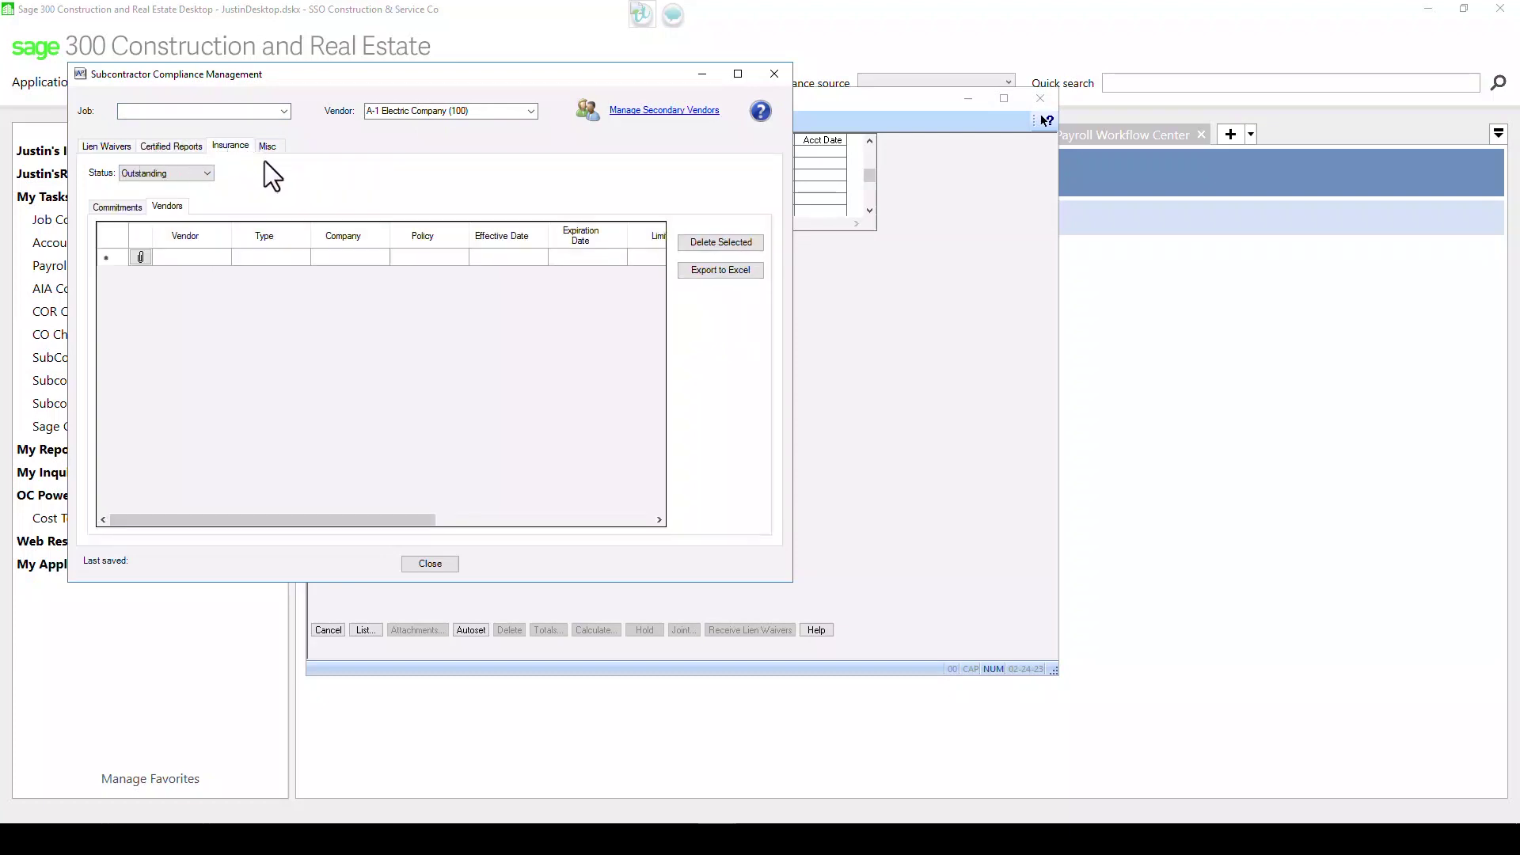
# Filter the vendor's compliance records by job Beaverton Office Park (03-015) and return to invoice entry.
pyautogui.click(270, 111)
pyautogui.click(284, 111)
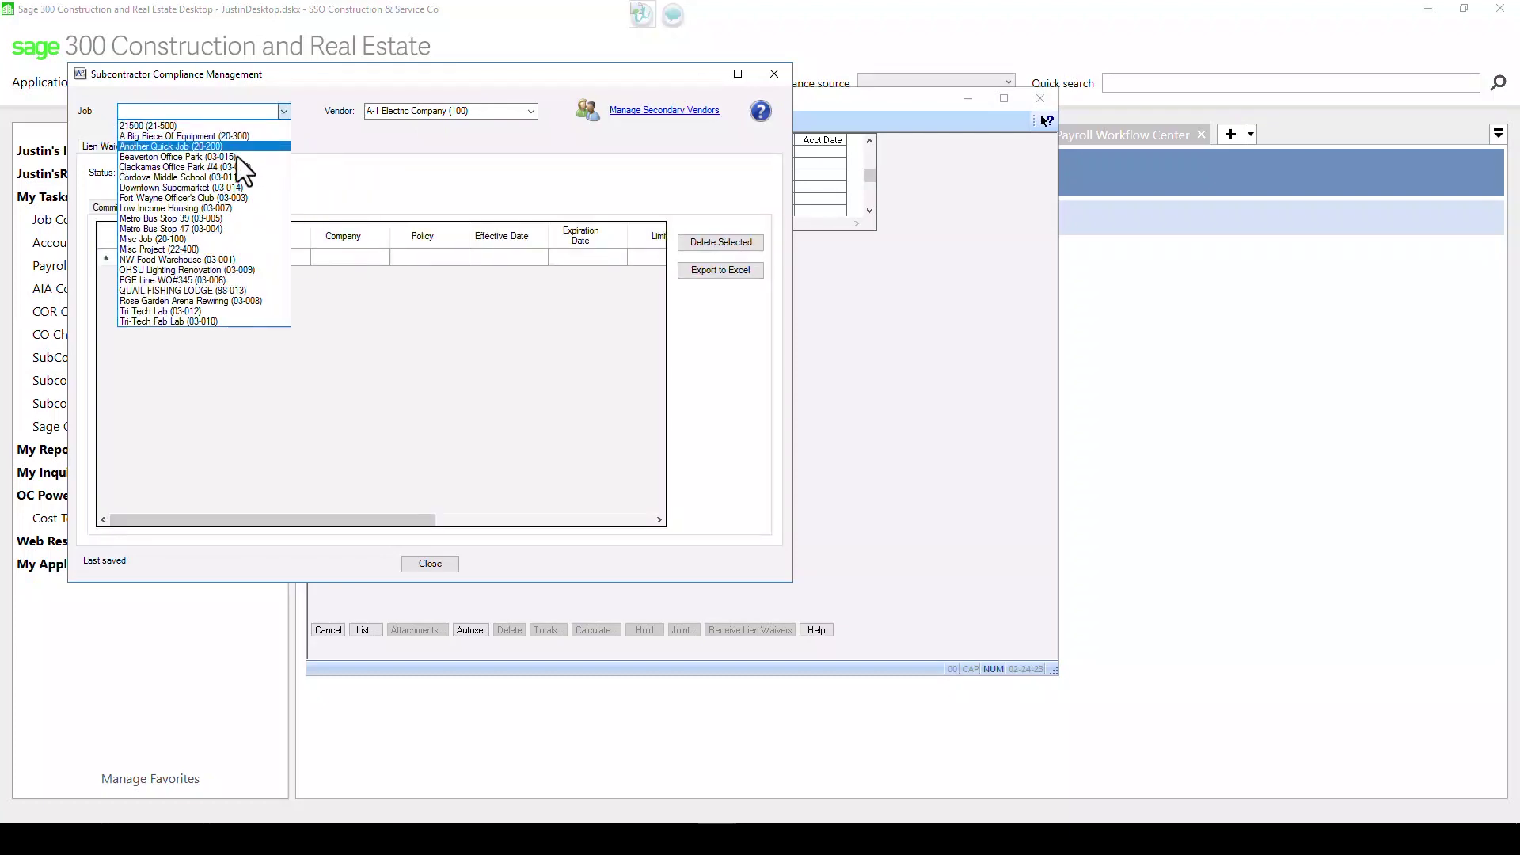
pyautogui.click(236, 157)
pyautogui.click(768, 73)
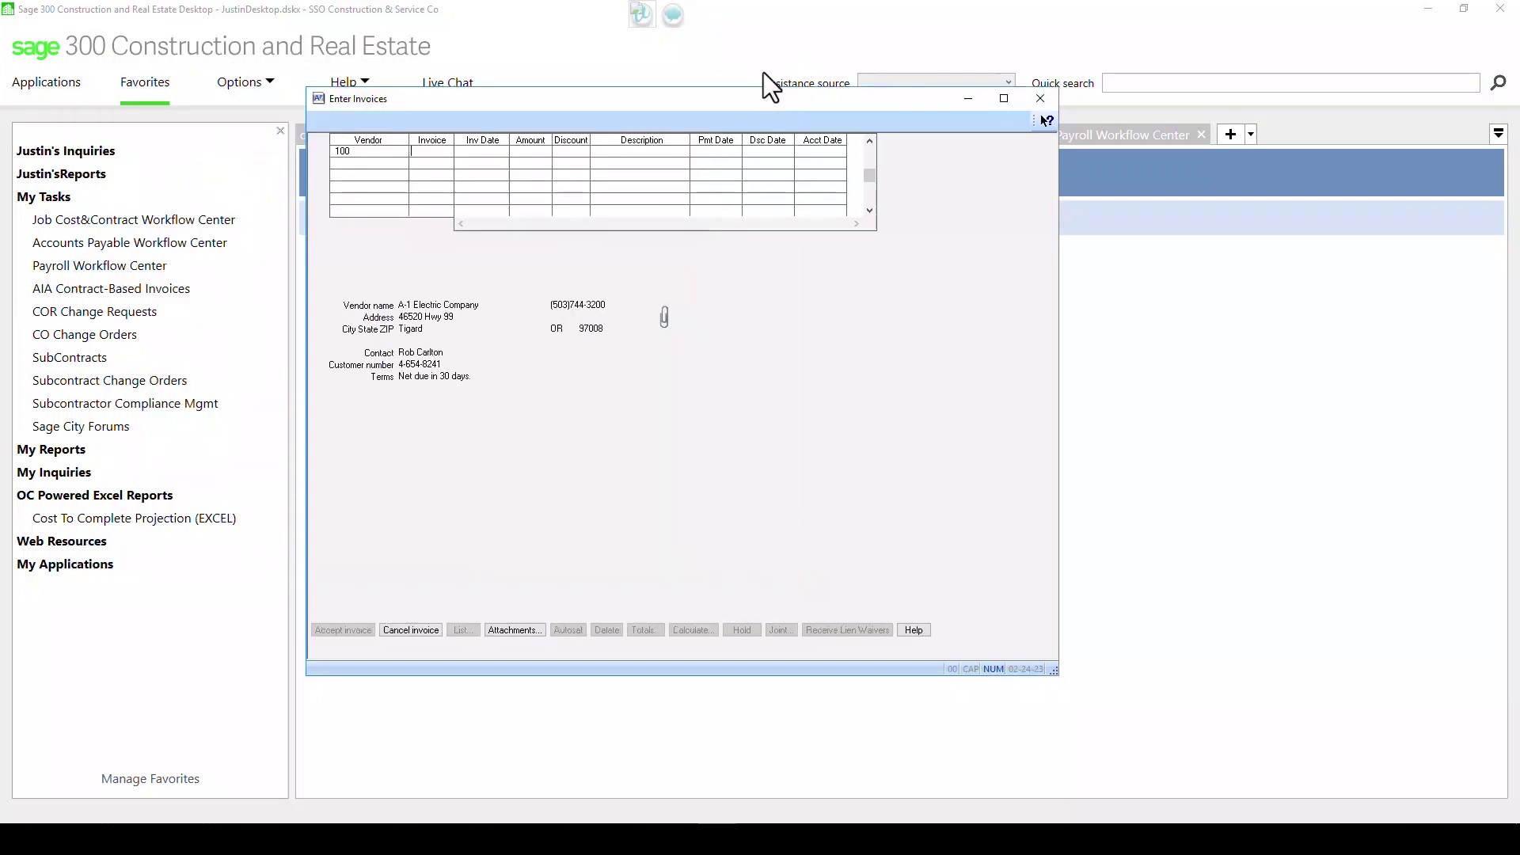
# Enter invoice 98797 dated 2-24-2023 for 5000.00 with the description "Misc Job Purchases", keeping the default payment and accounting dates.
pyautogui.click(420, 158)
pyautogui.write('987')
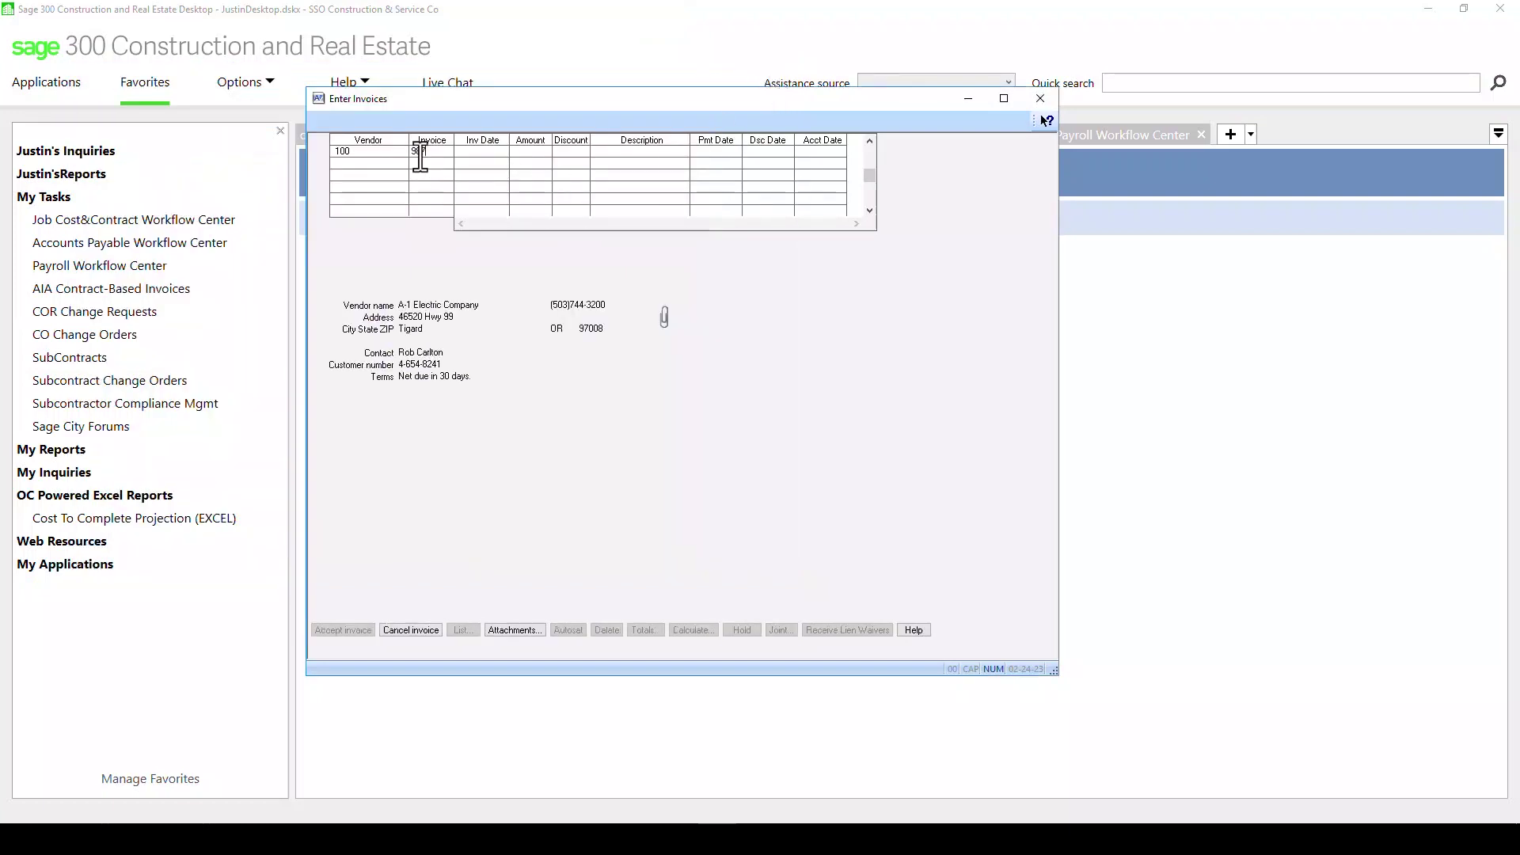
pyautogui.write('97')
pyautogui.press('Tab')
pyautogui.press('Tab')
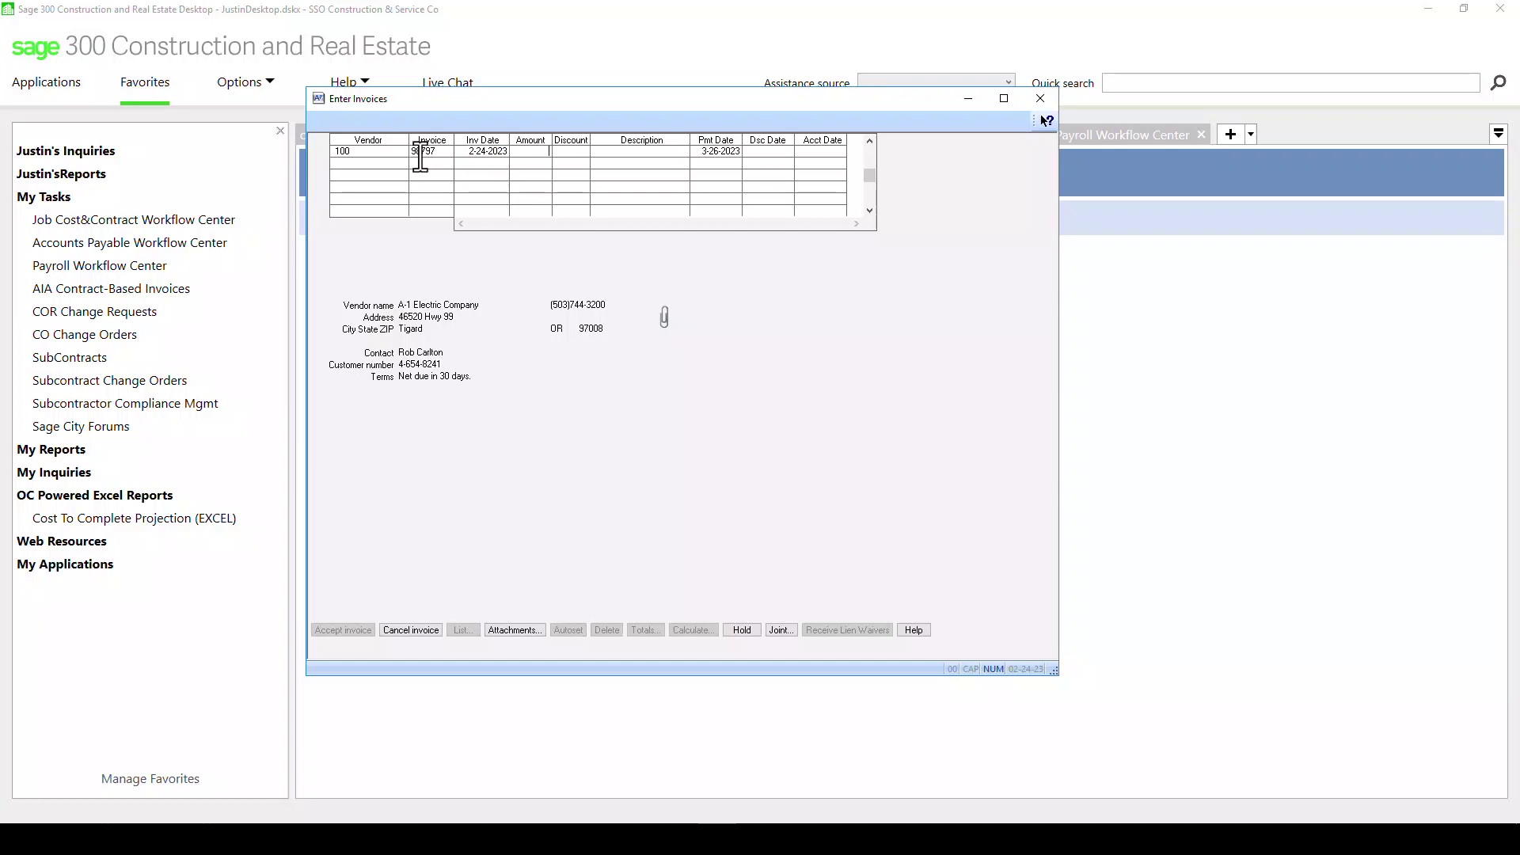
pyautogui.write('5000')
pyautogui.press('Tab')
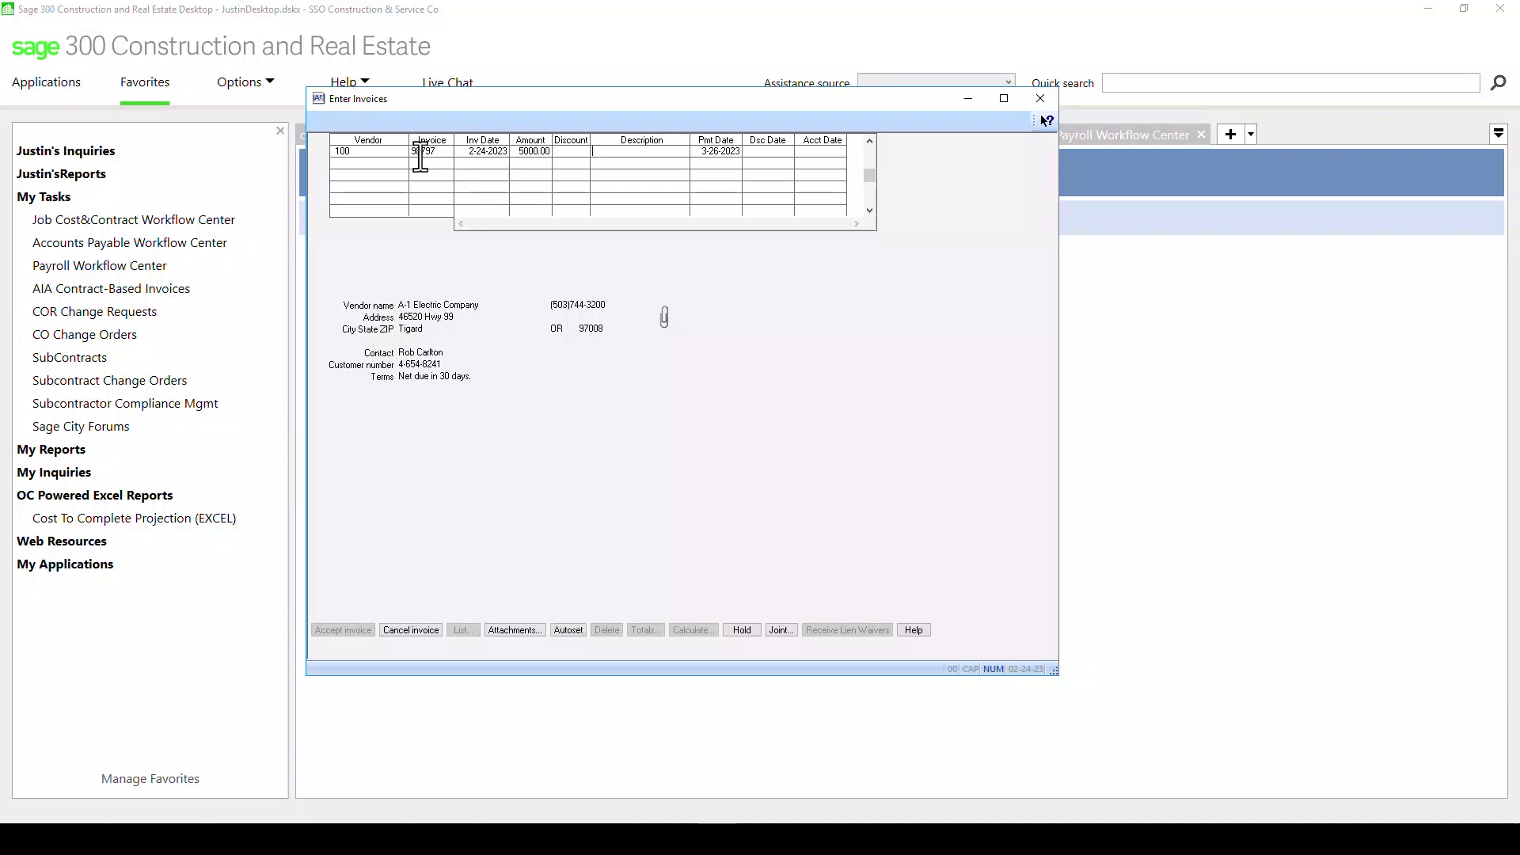
pyautogui.write('Misc Job Purchases')
pyautogui.press('Tab')
pyautogui.press('Tab')
pyautogui.press('Tab')
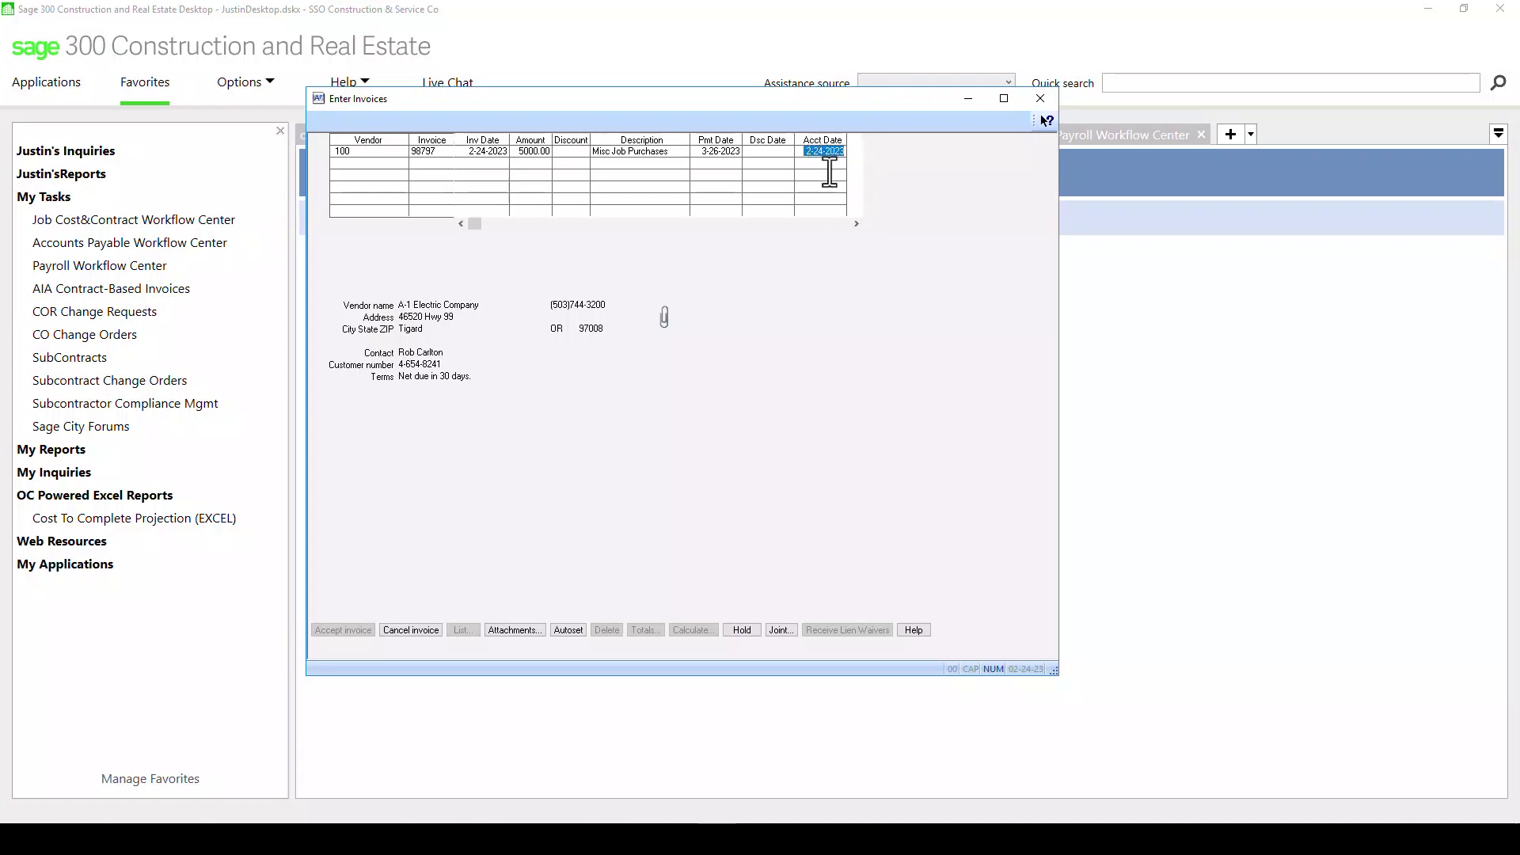
# Distribute the invoice to commitment 03-100, ignoring the compliance warning and agreeing to post to a future GL period without further warnings.
pyautogui.press('Return')
pyautogui.click(448, 630)
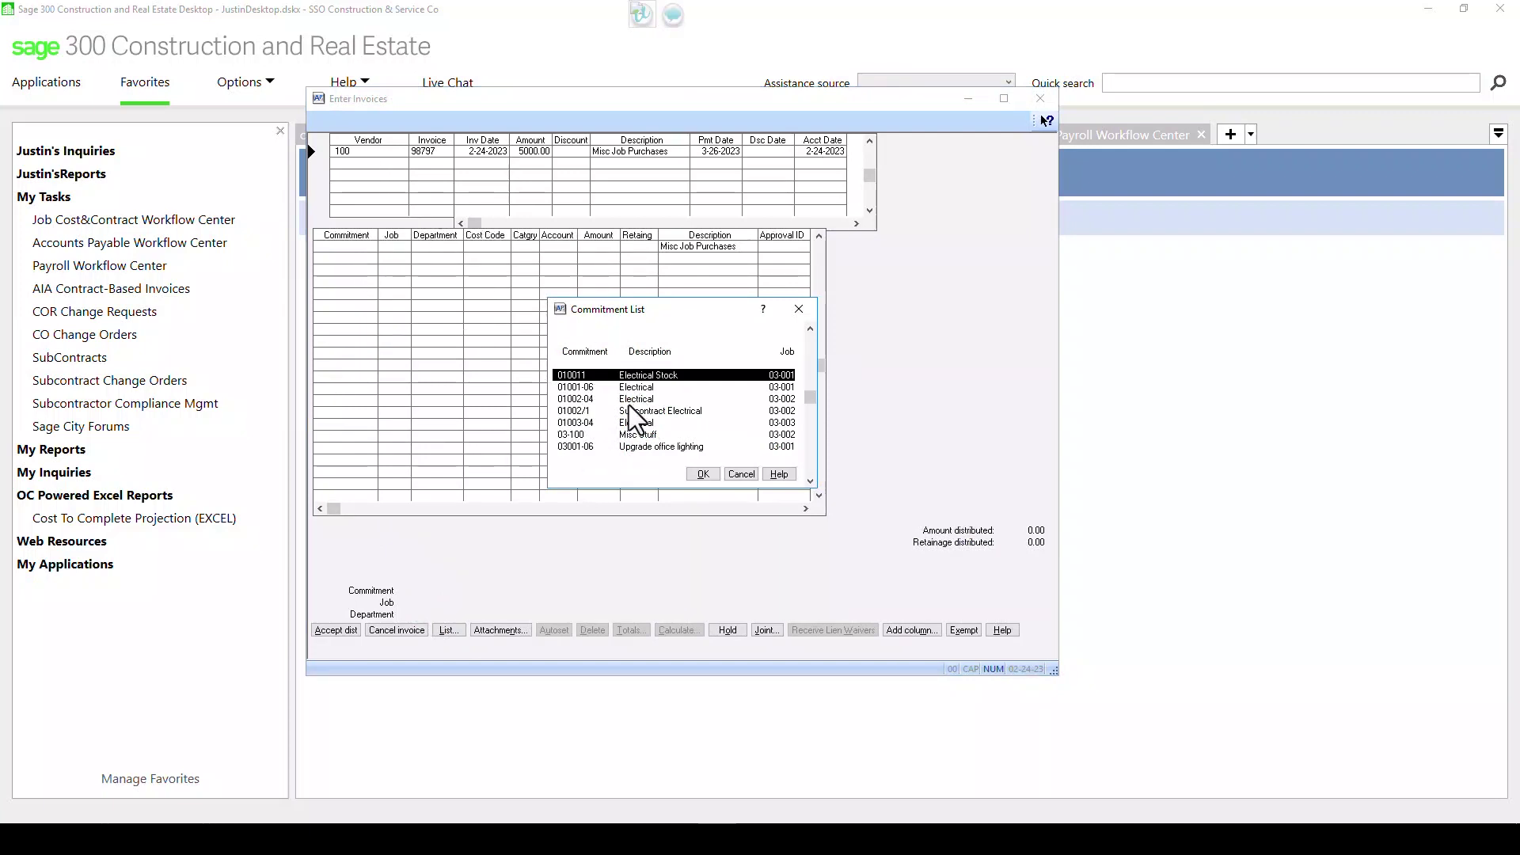
pyautogui.doubleClick(586, 434)
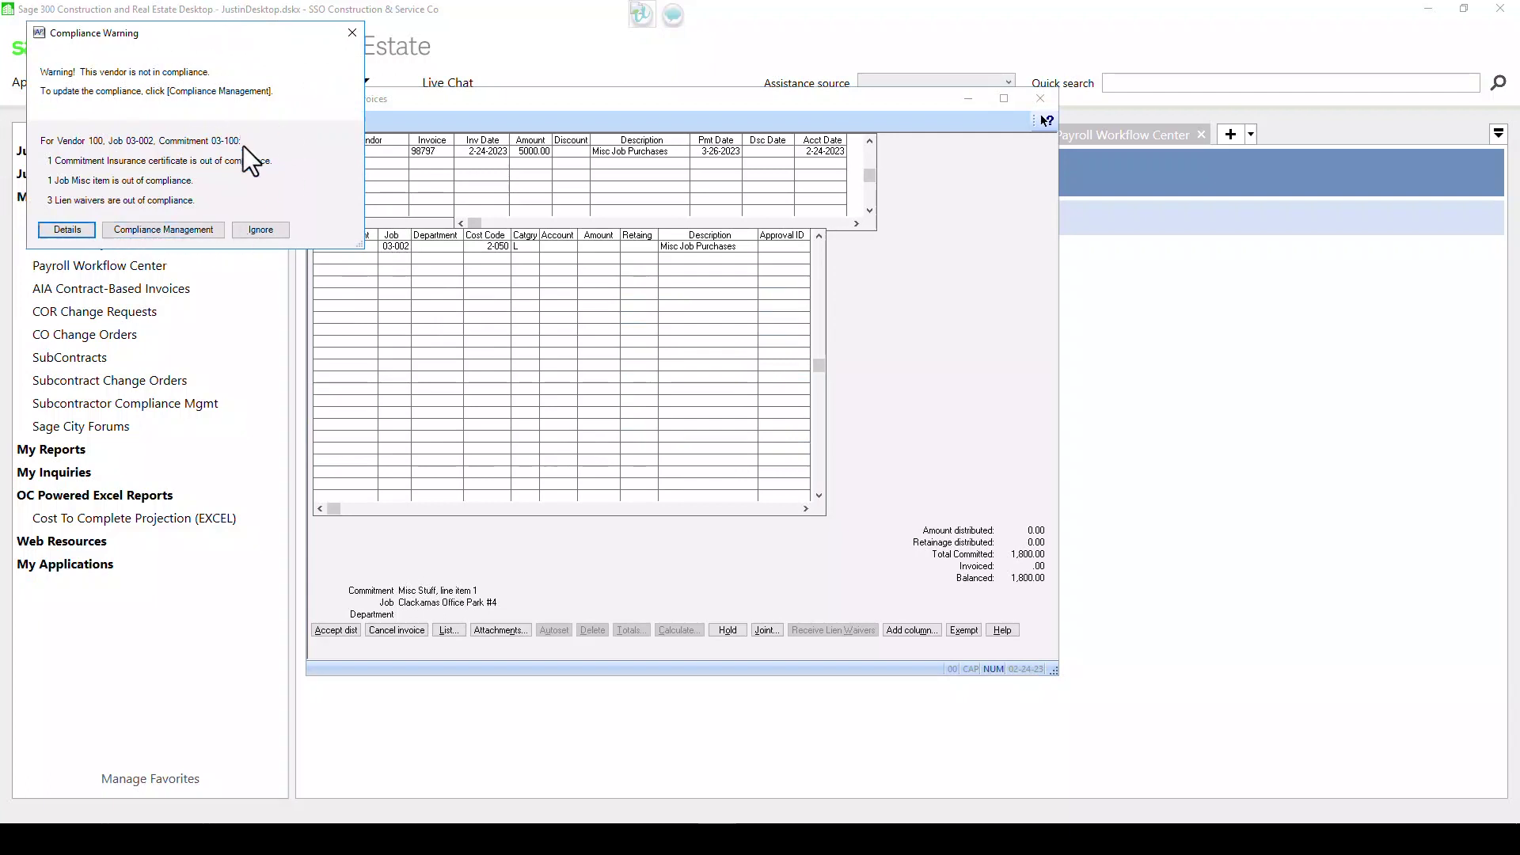
pyautogui.click(261, 230)
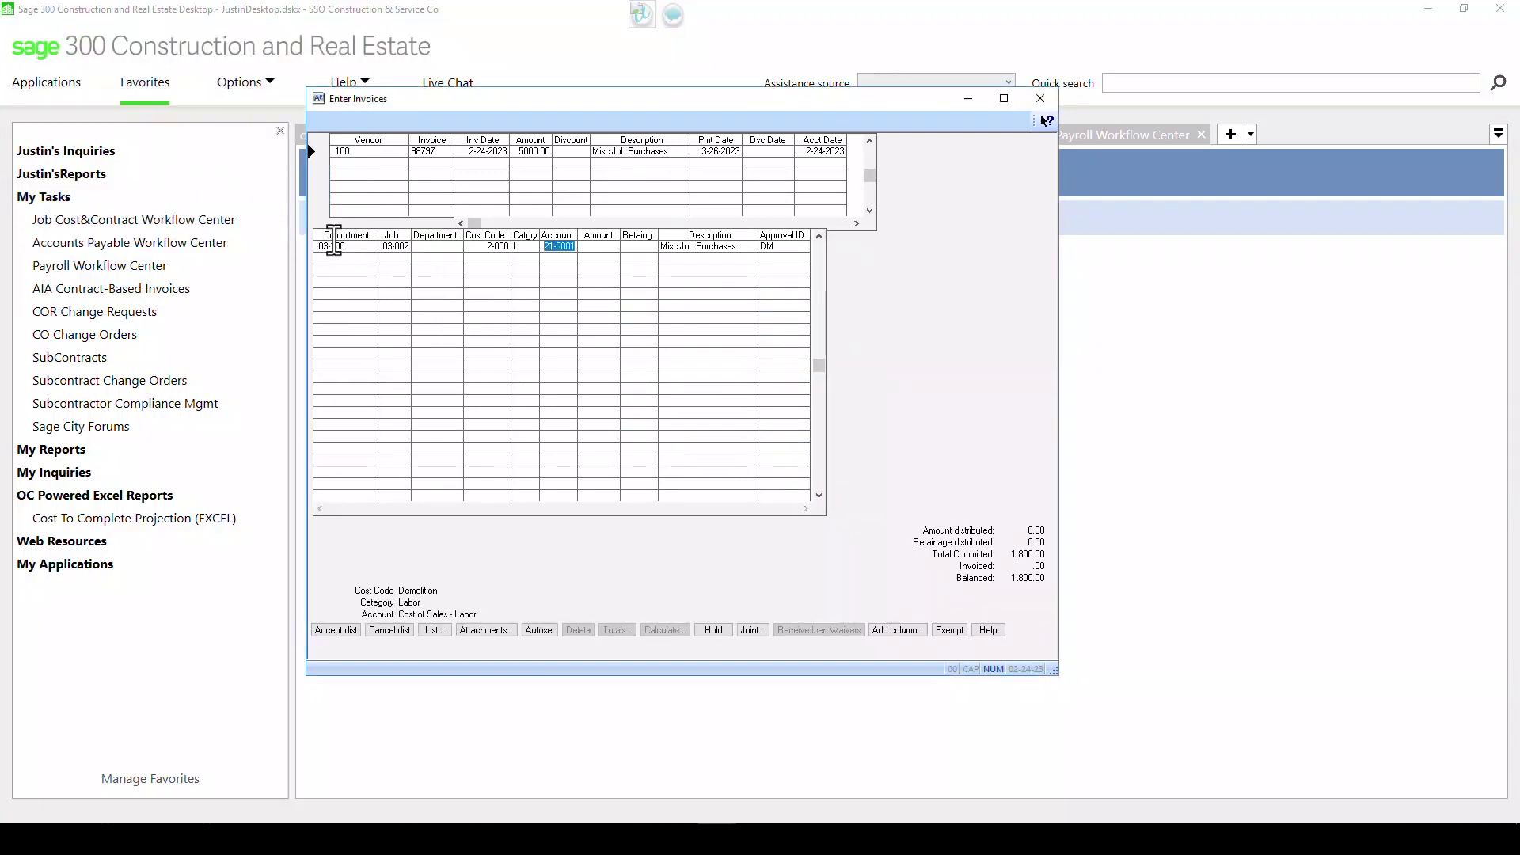
pyautogui.click(580, 245)
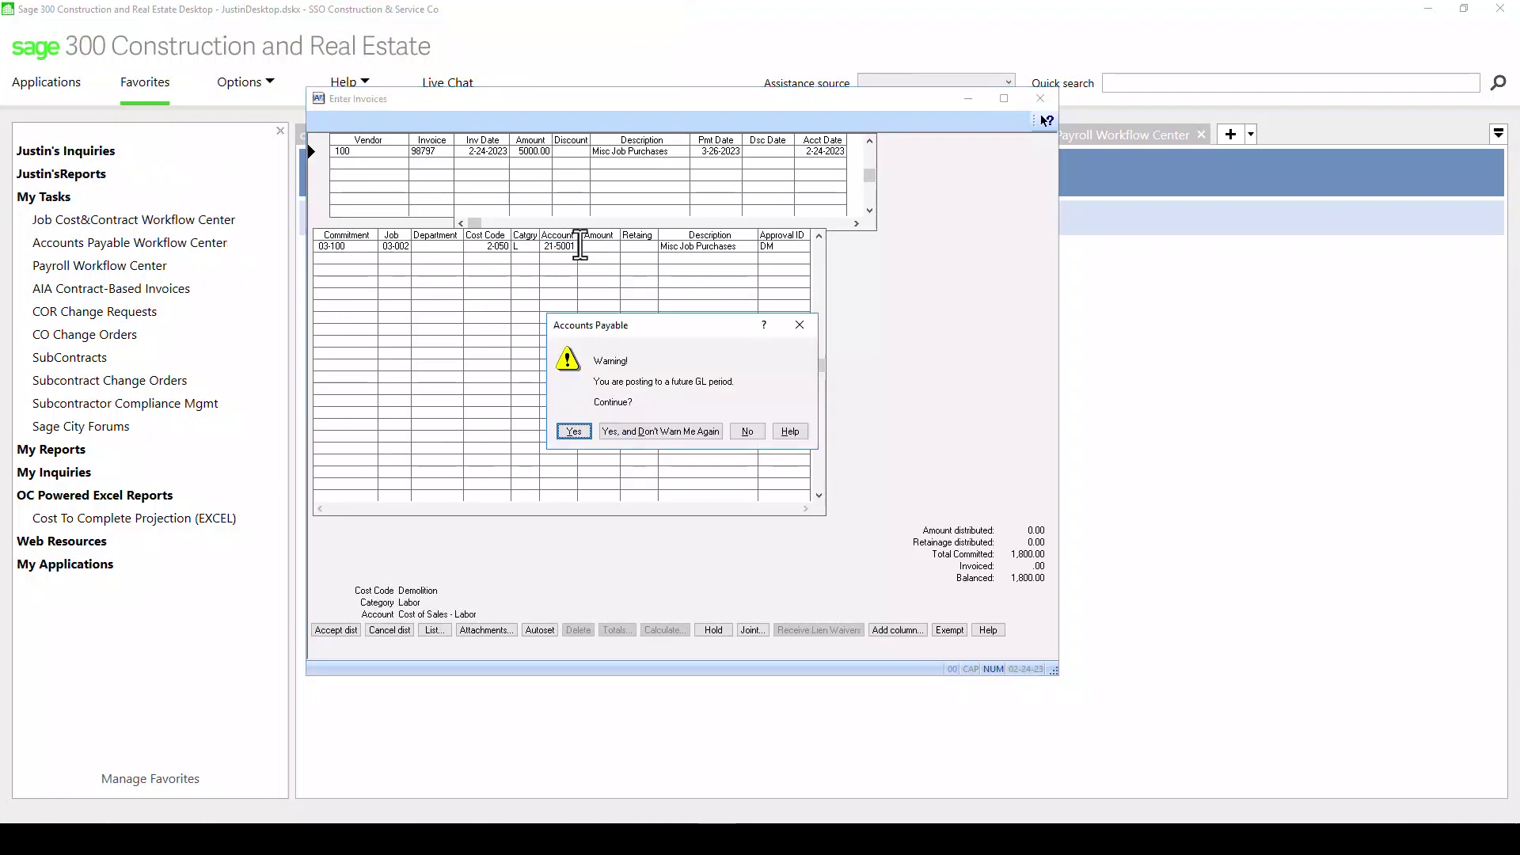
pyautogui.click(651, 430)
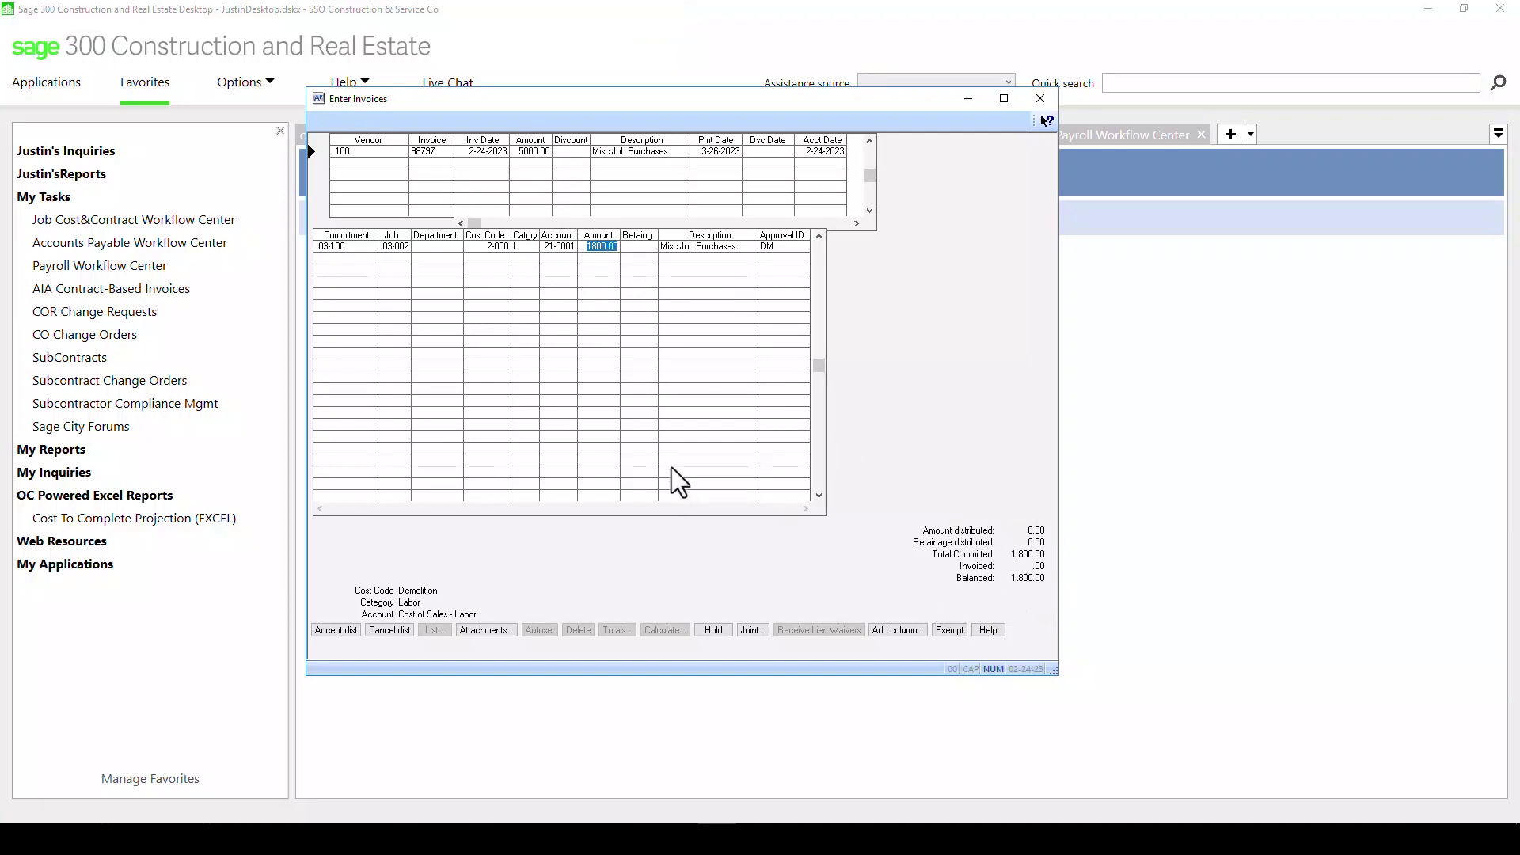
# Set the distribution amount to 5000.00 and accept the distribution, overriding the commitment amount limit.
pyautogui.write('5000')
pyautogui.press('Tab')
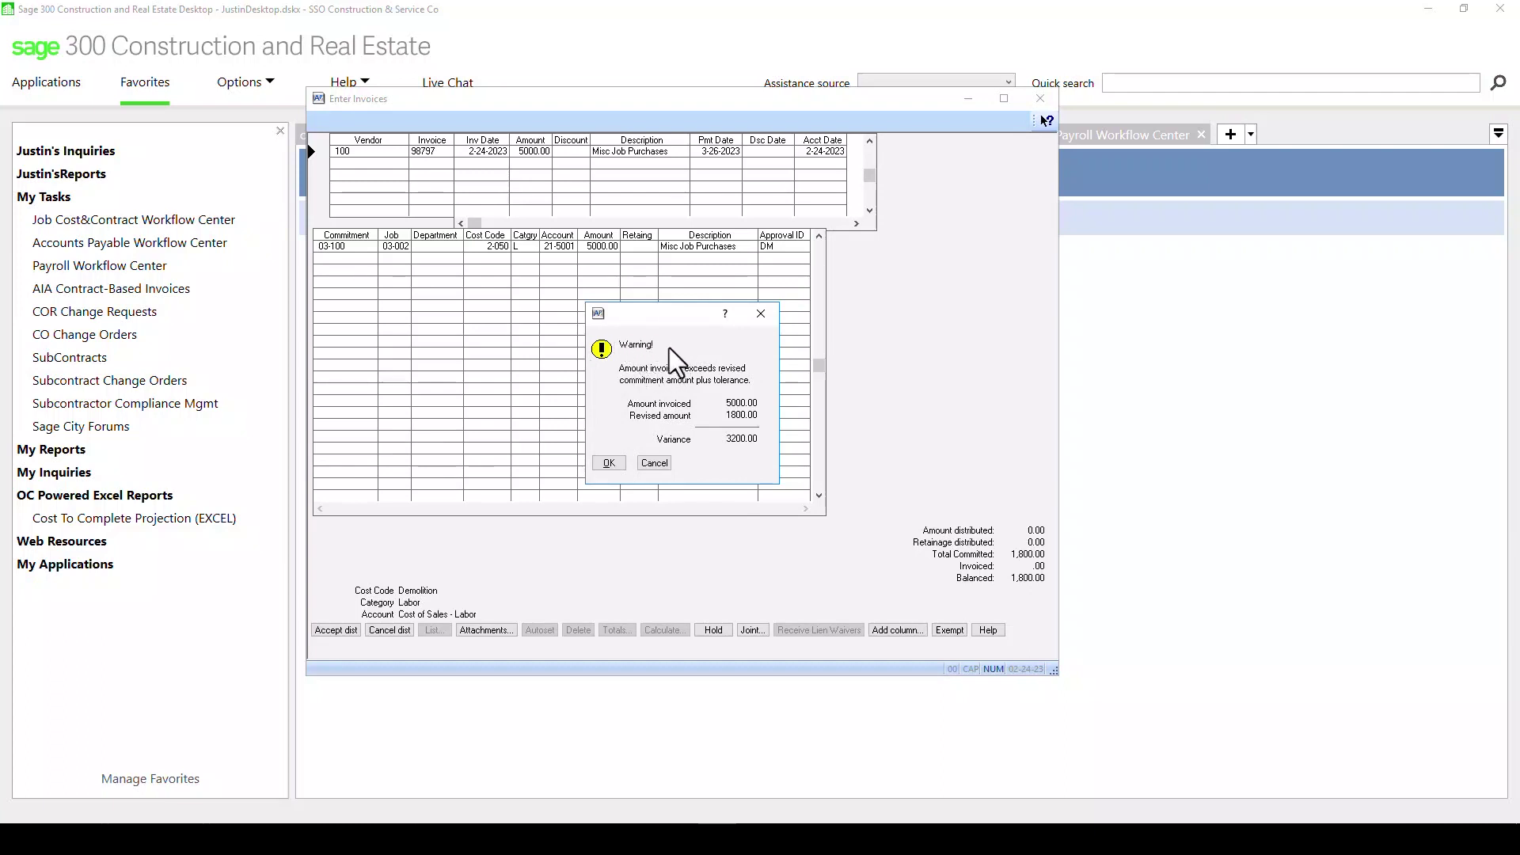
pyautogui.click(648, 467)
pyautogui.click(340, 634)
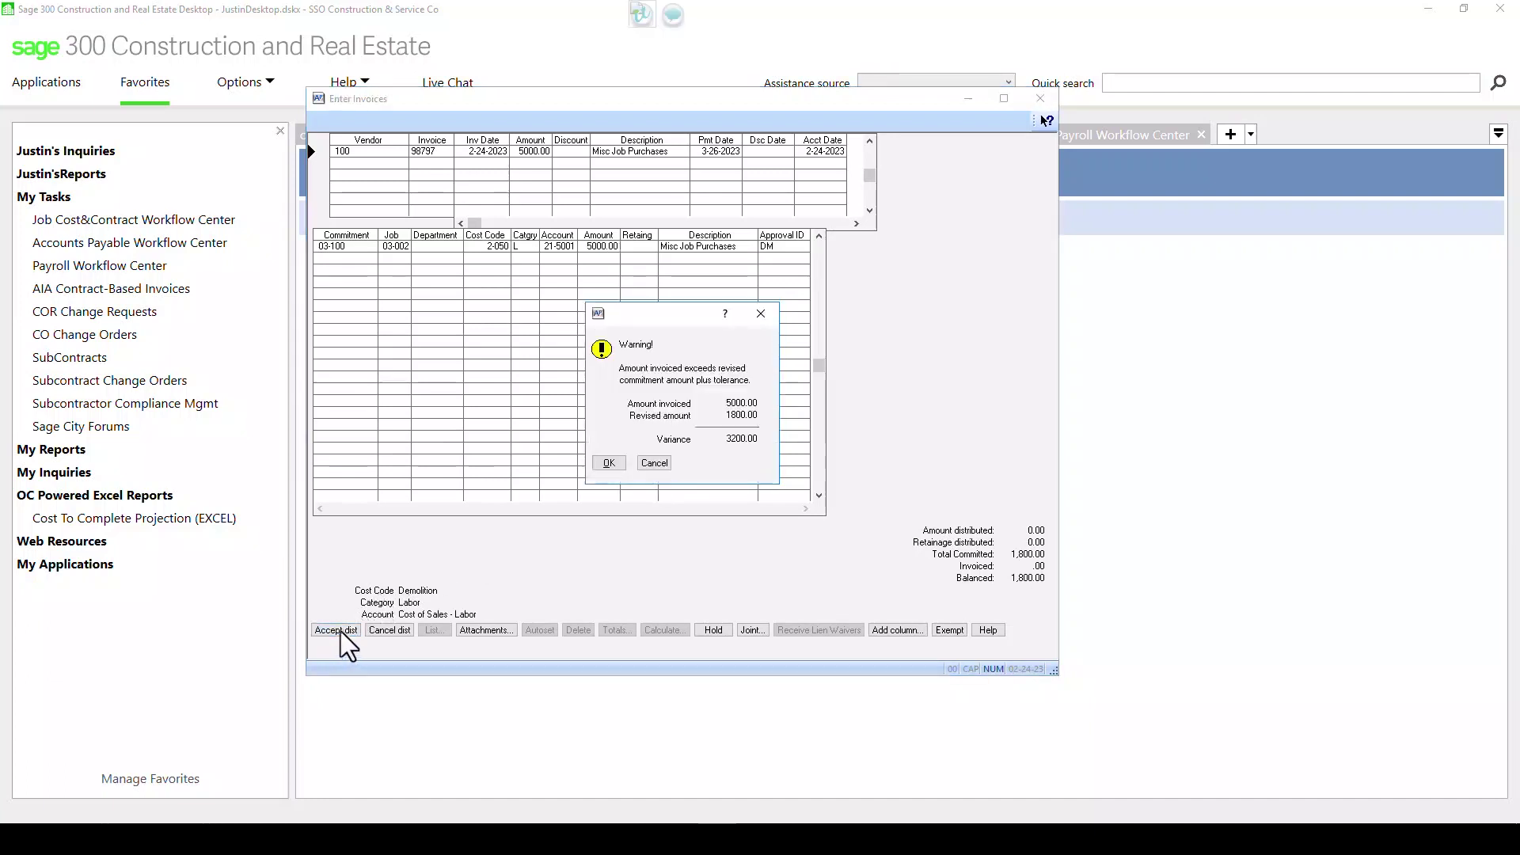
pyautogui.press('Return')
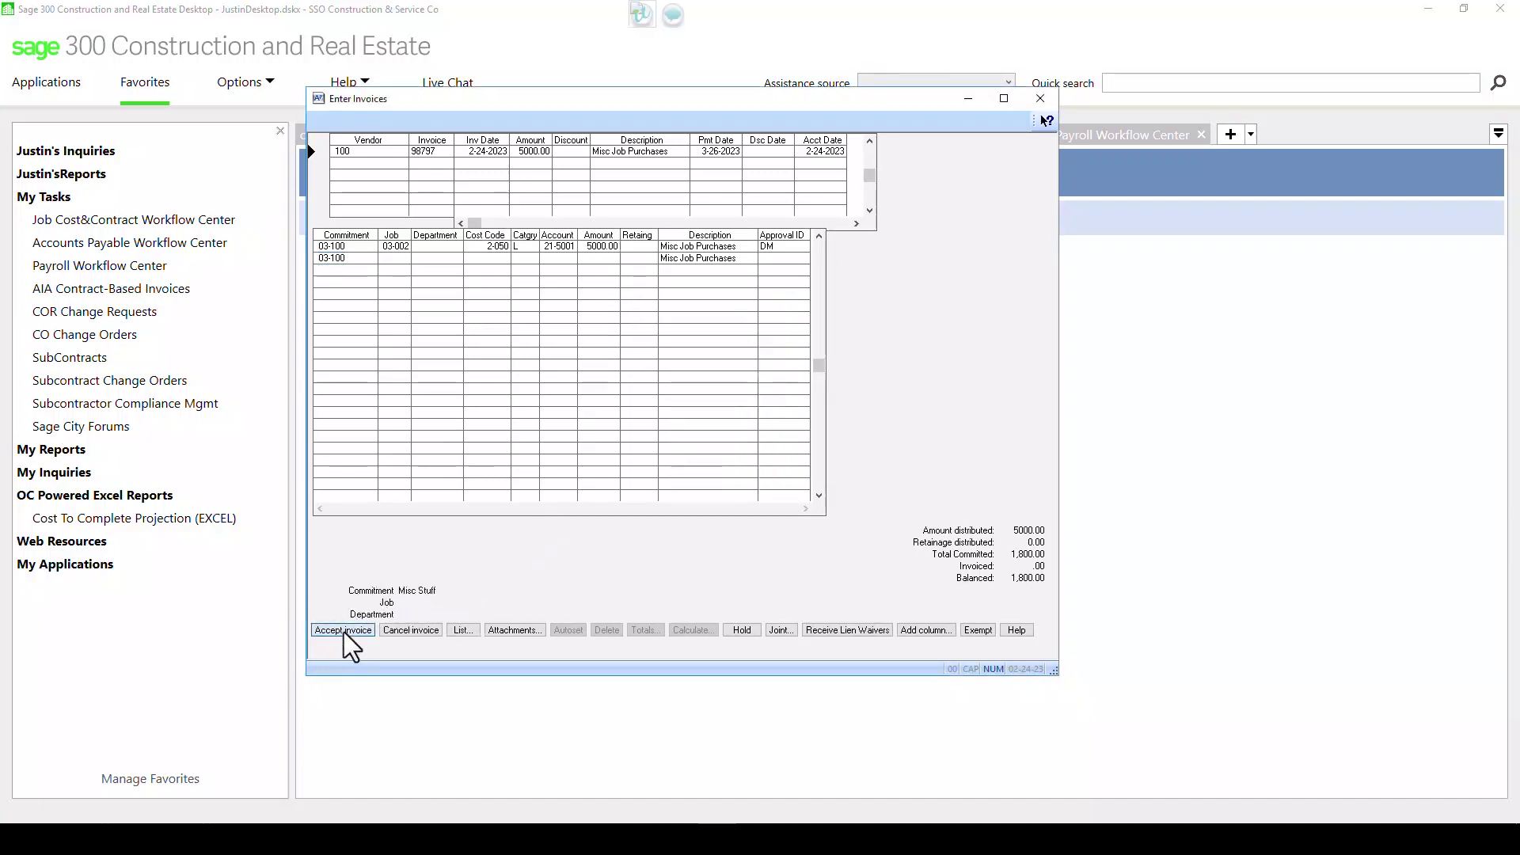
# Accept the invoice and finish invoice entry, sending its report to the default print file.
pyautogui.click(343, 631)
pyautogui.click(325, 630)
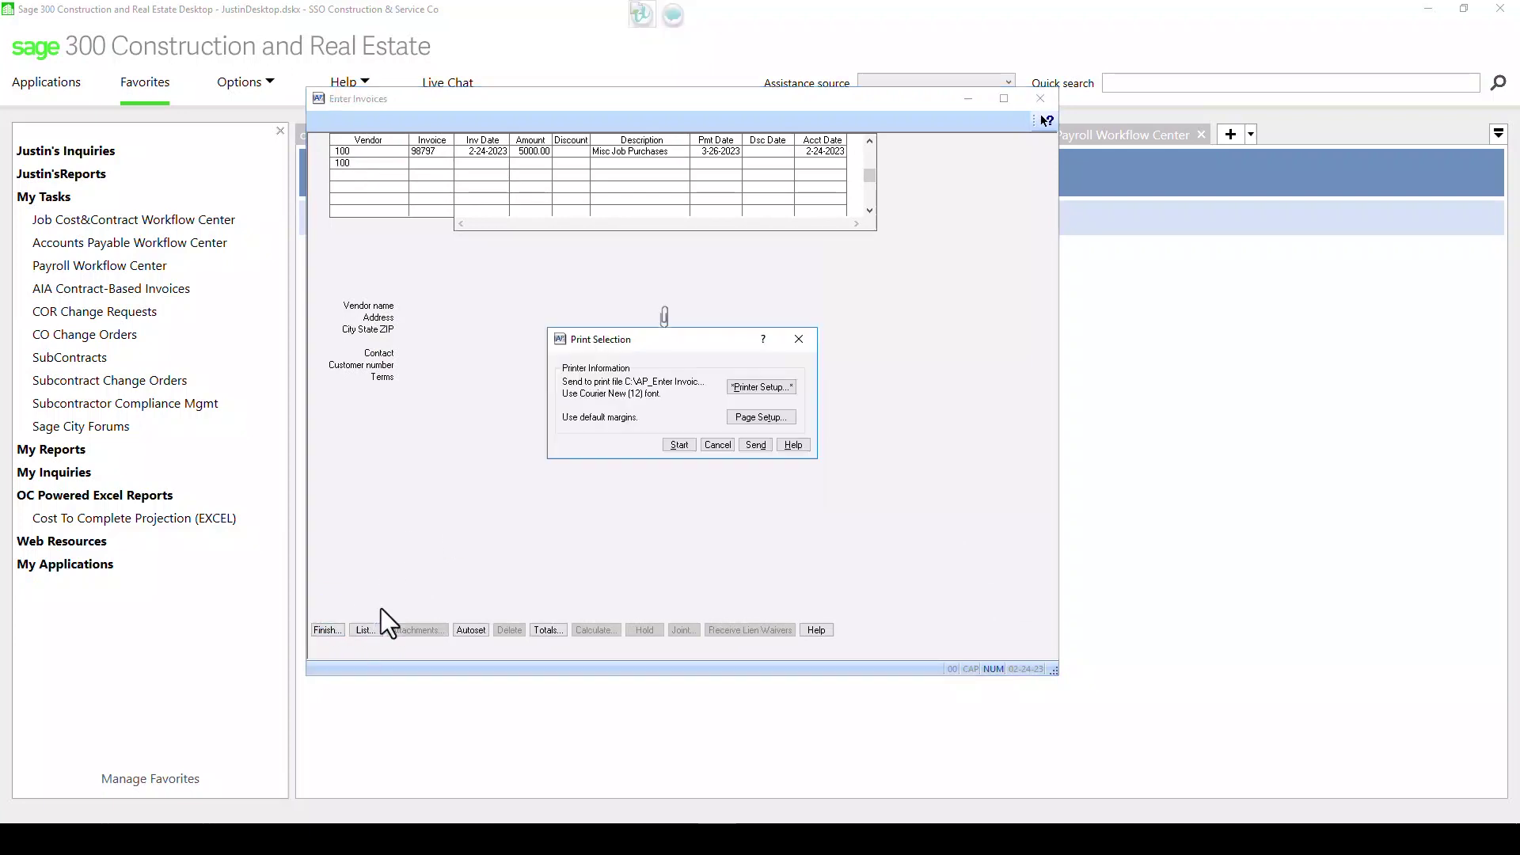
pyautogui.click(678, 445)
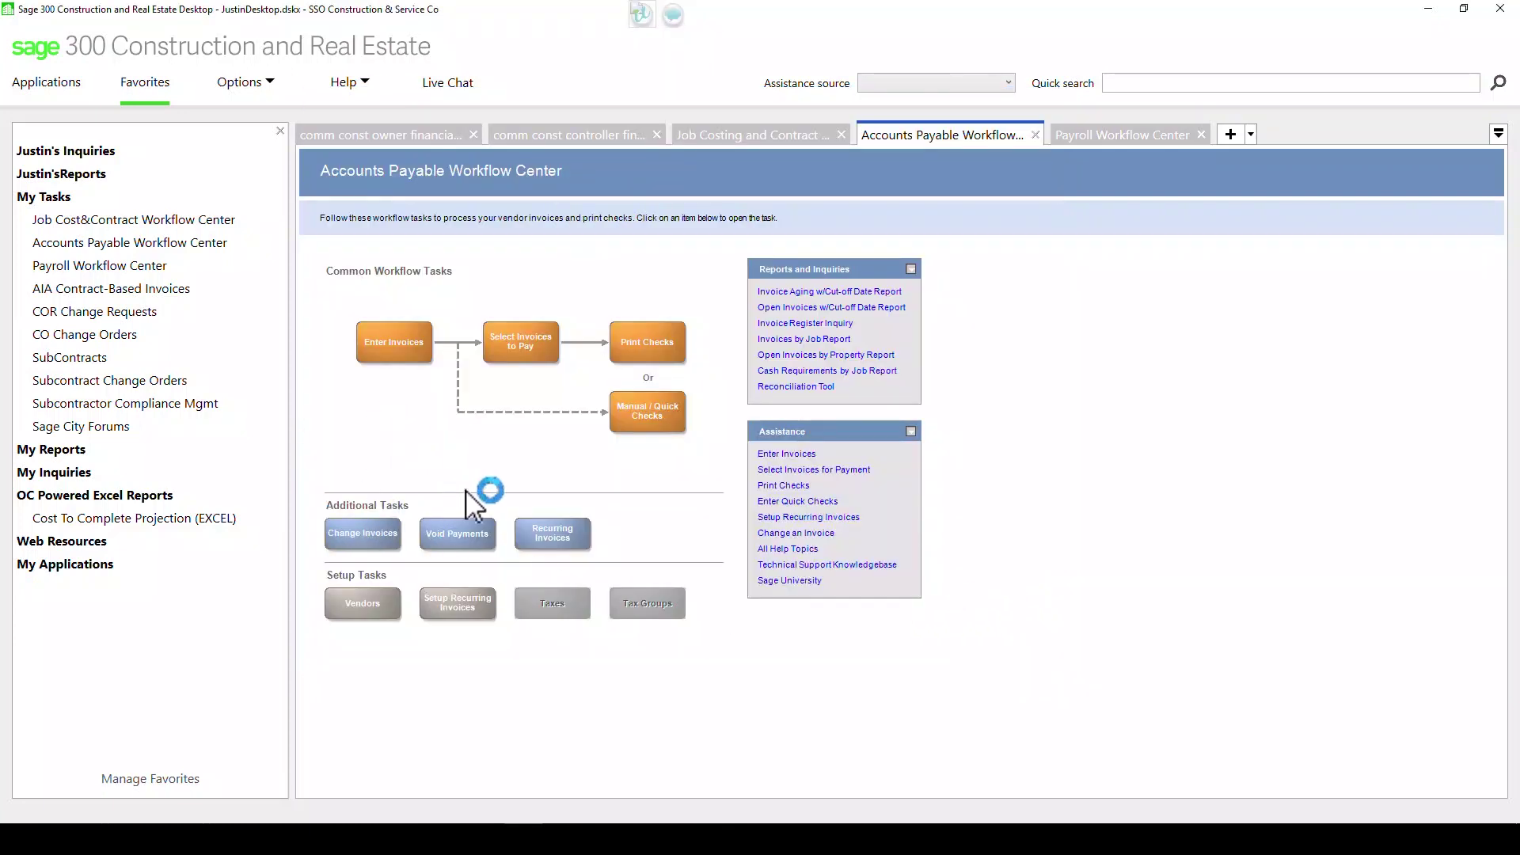
# View the help topic on selecting invoices for payment and close it.
pyautogui.click(809, 471)
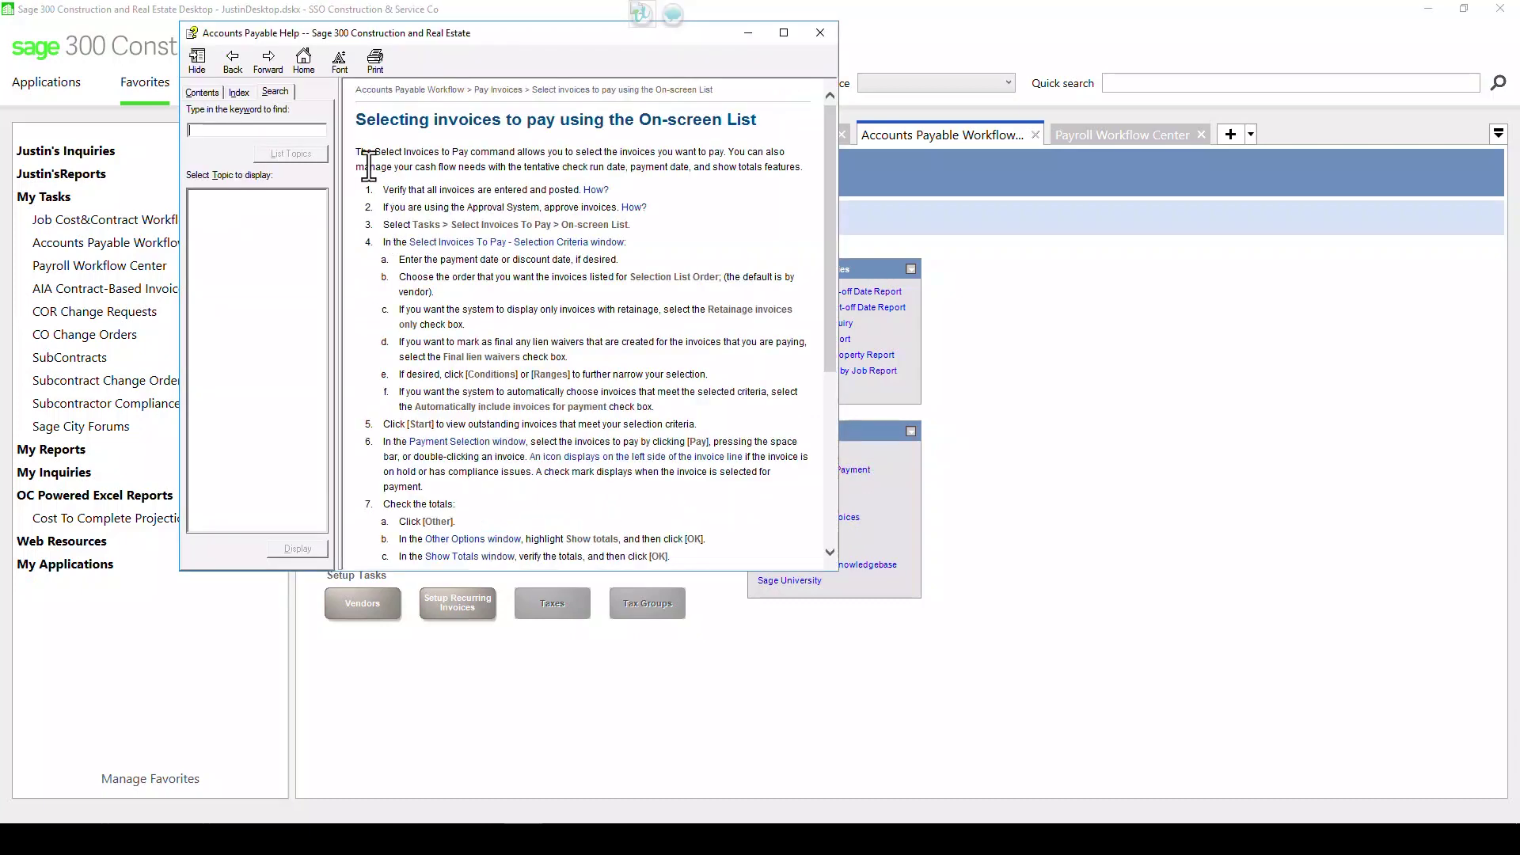
pyautogui.click(819, 36)
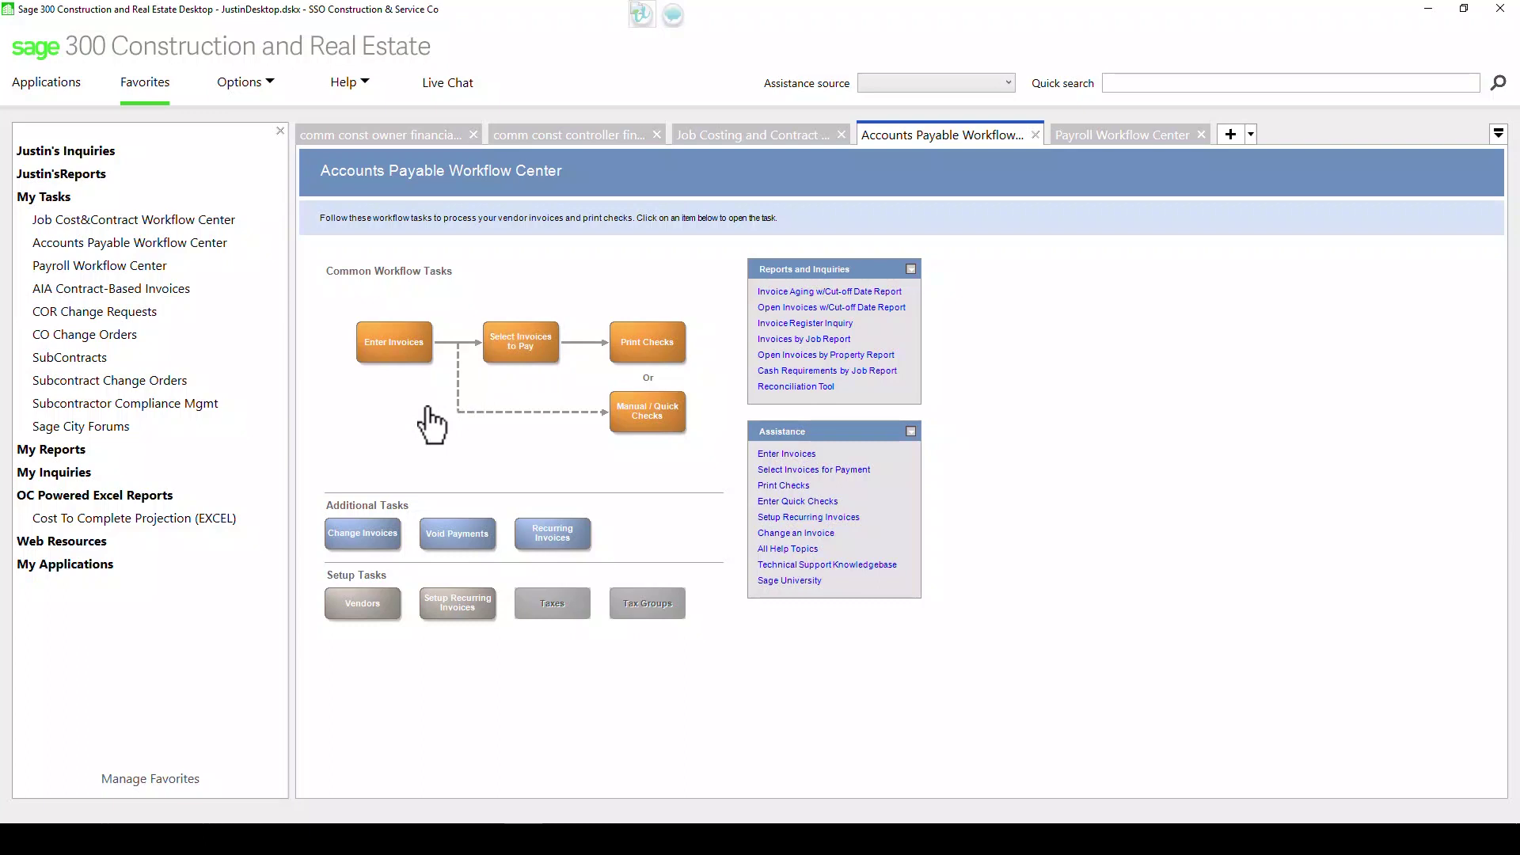
# List the invoices to pay with payment dates on or before 2-28-2023, ordered by job.
pyautogui.click(543, 358)
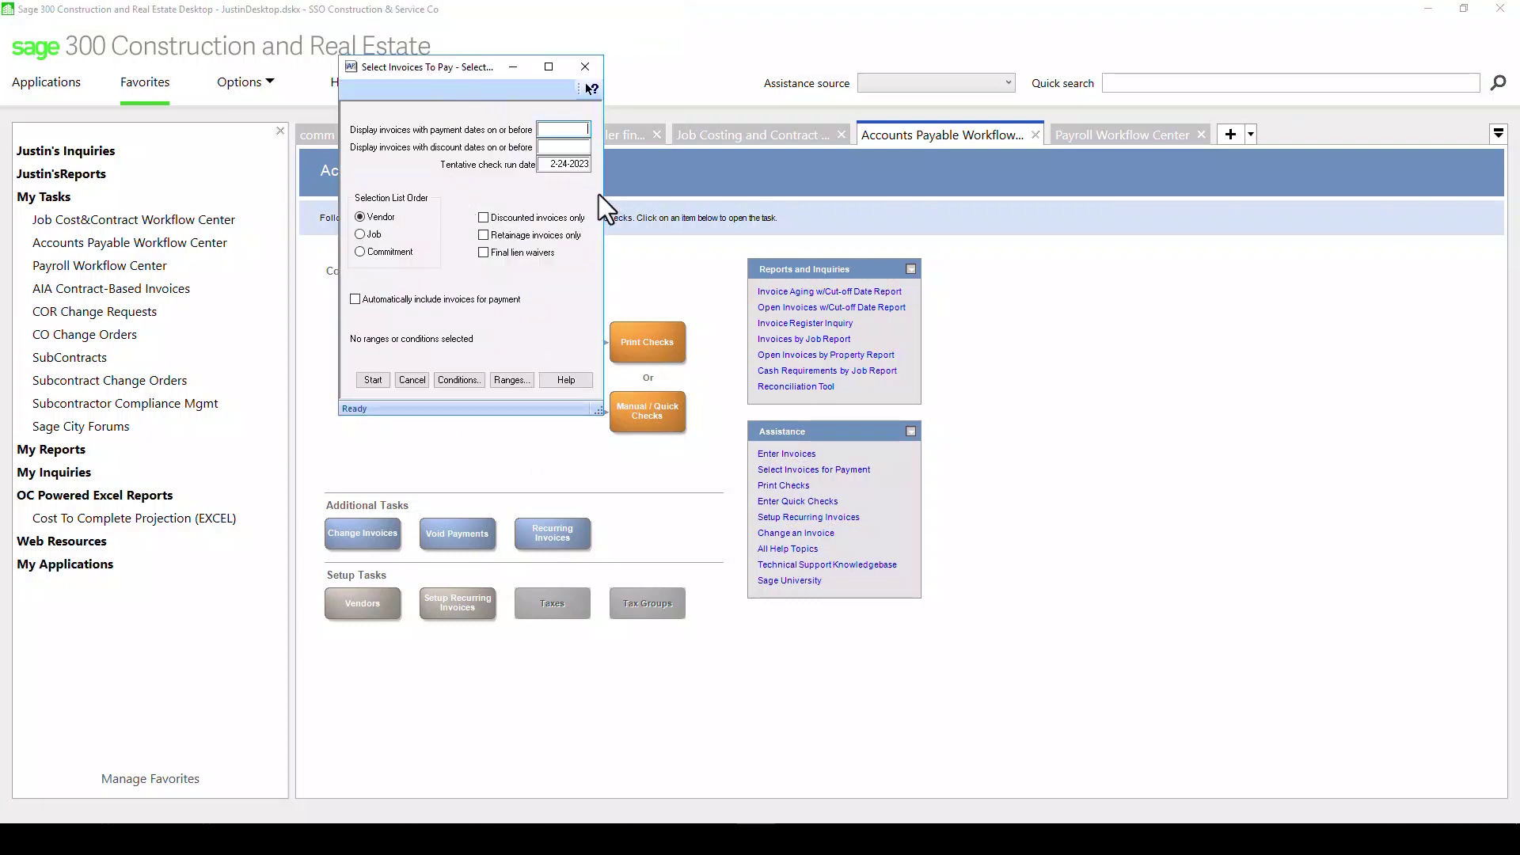
pyautogui.moveTo(604, 204); pyautogui.dragTo(702, 203)
pyautogui.moveTo(520, 69); pyautogui.dragTo(624, 161)
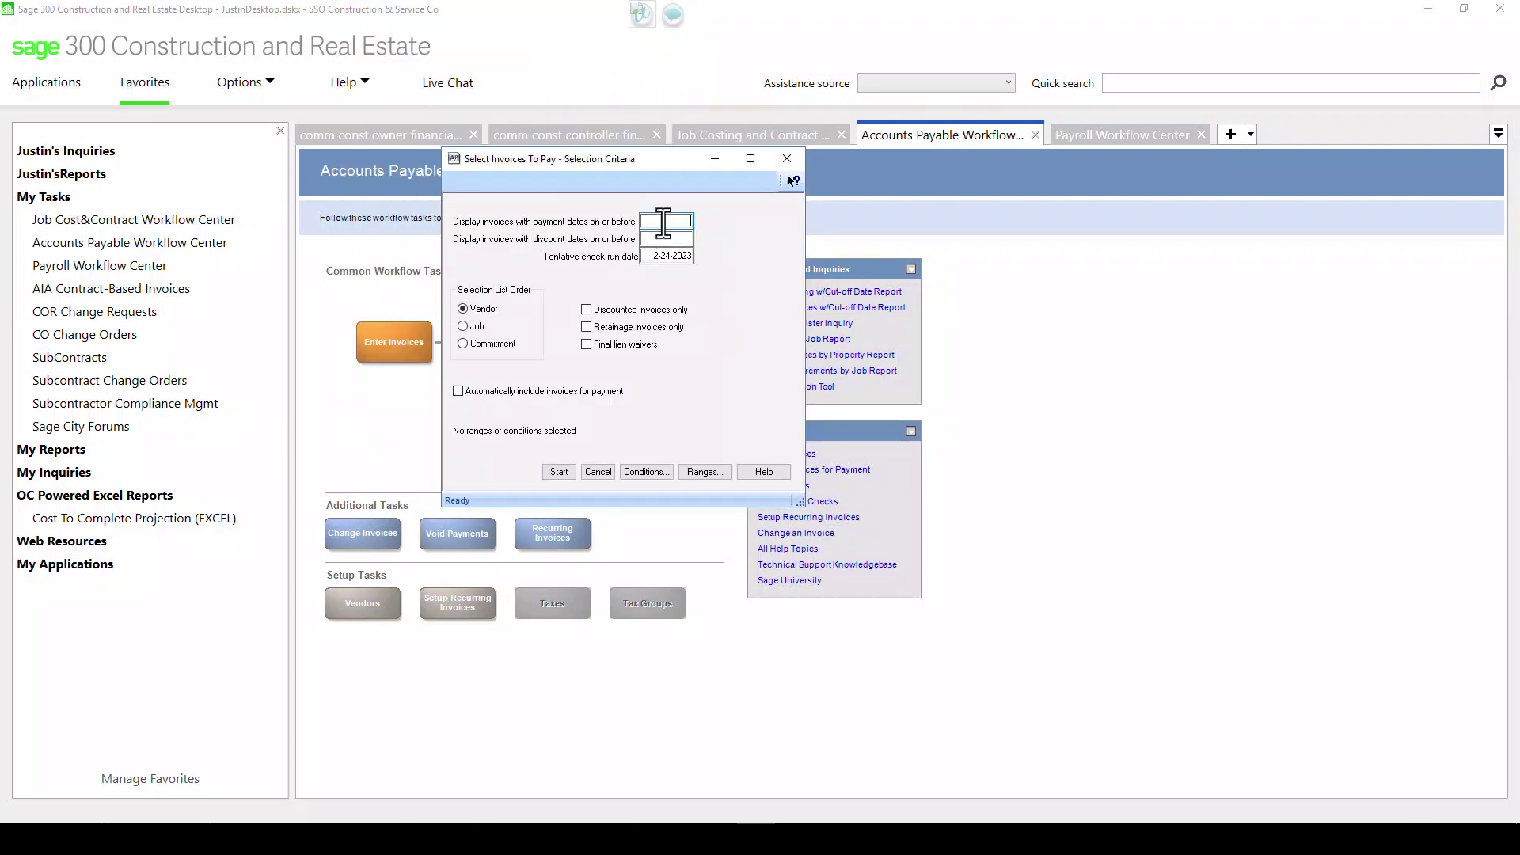
pyautogui.write('0228')
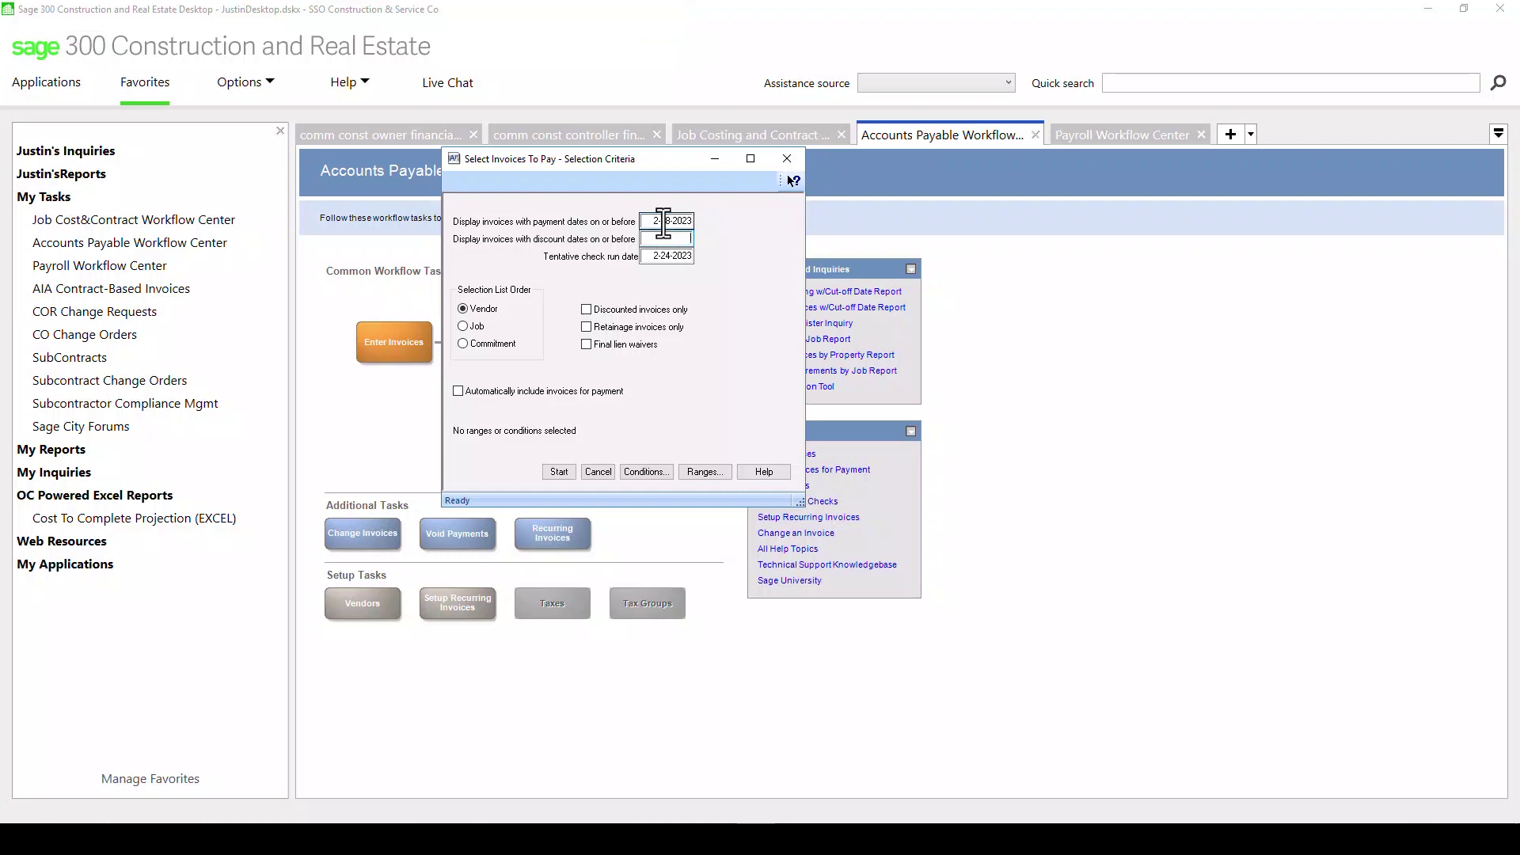
pyautogui.click(462, 327)
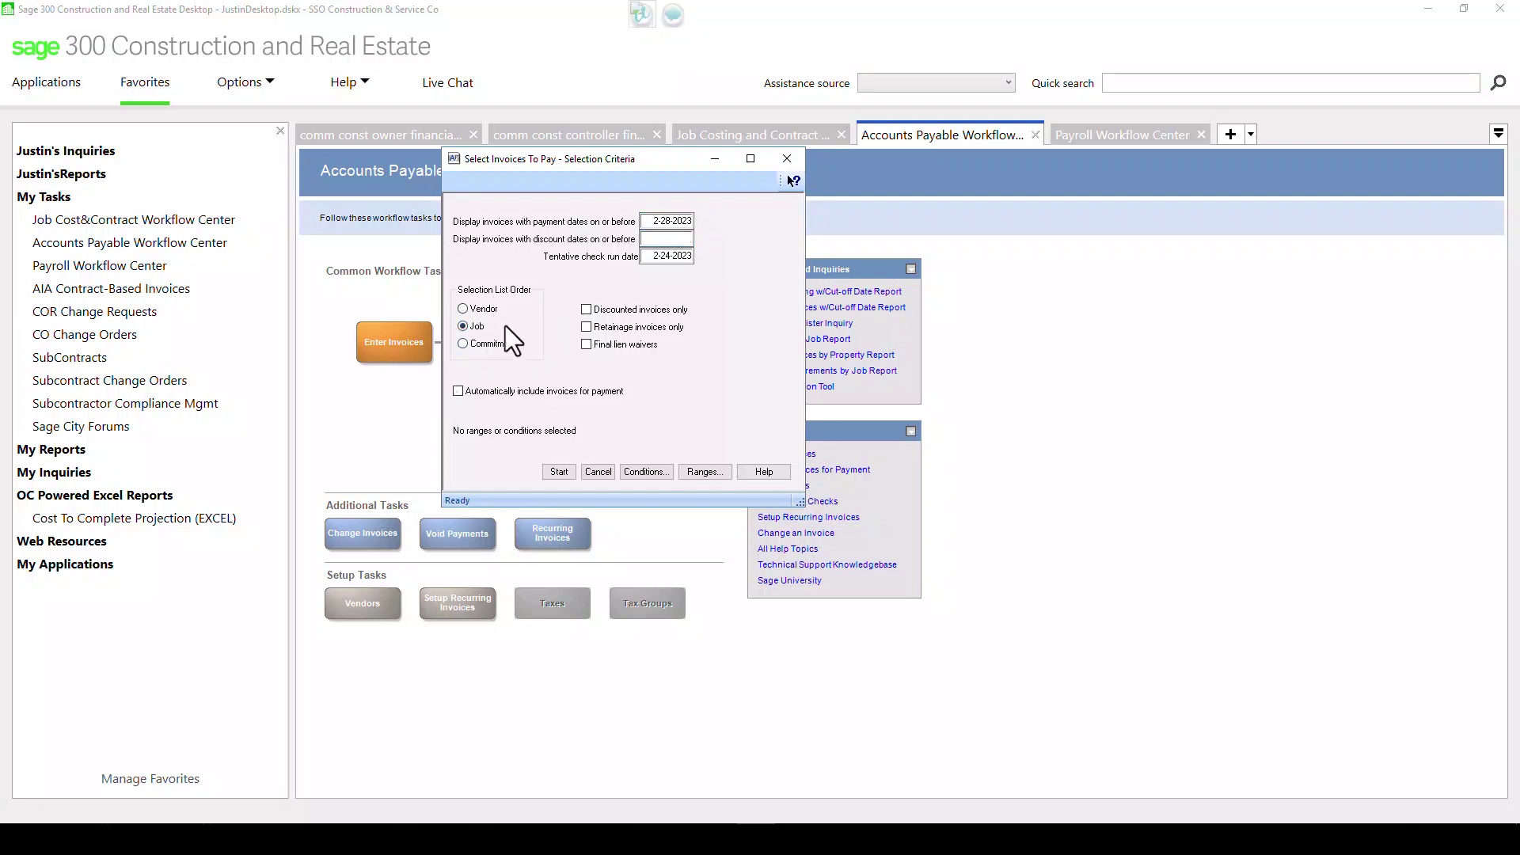
pyautogui.click(550, 472)
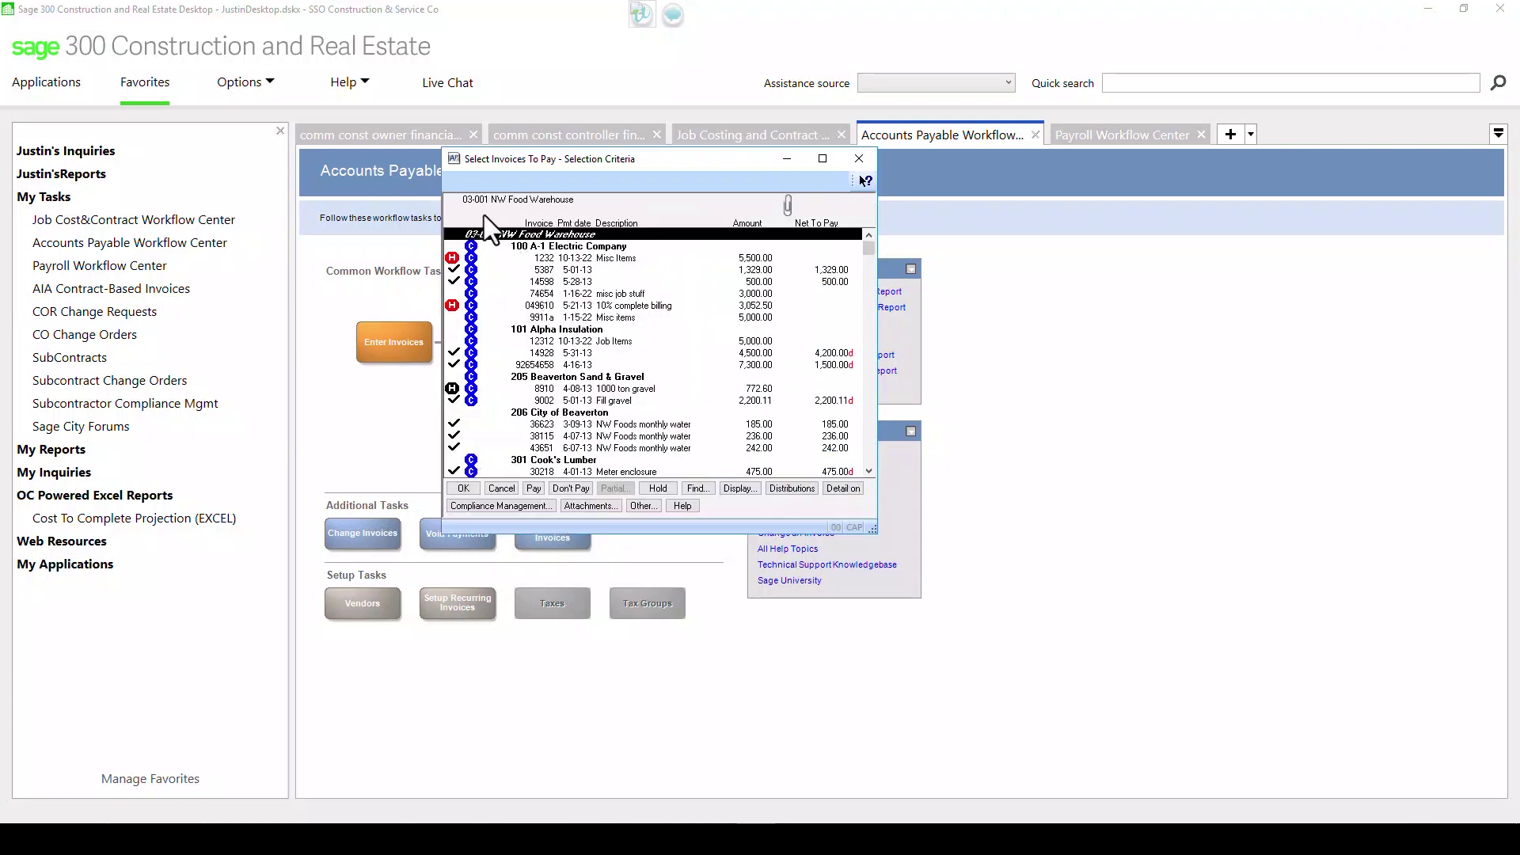
# Select Alpha Insulation's invoice 12312 under NW Food Warehouse for payment and make it a partial payment of 90.00 net.
pyautogui.click(515, 258)
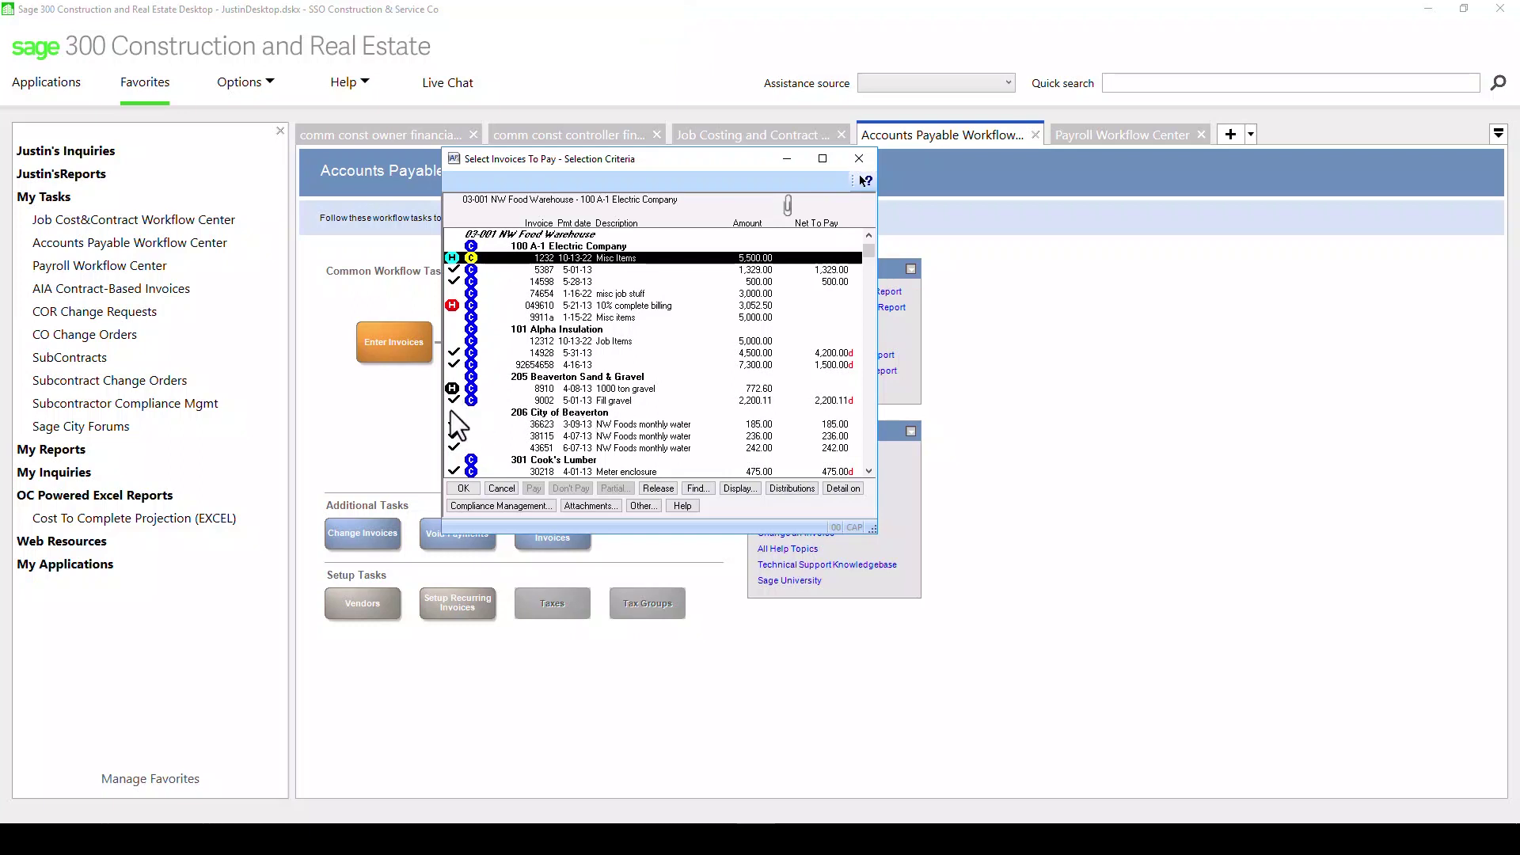
pyautogui.click(574, 331)
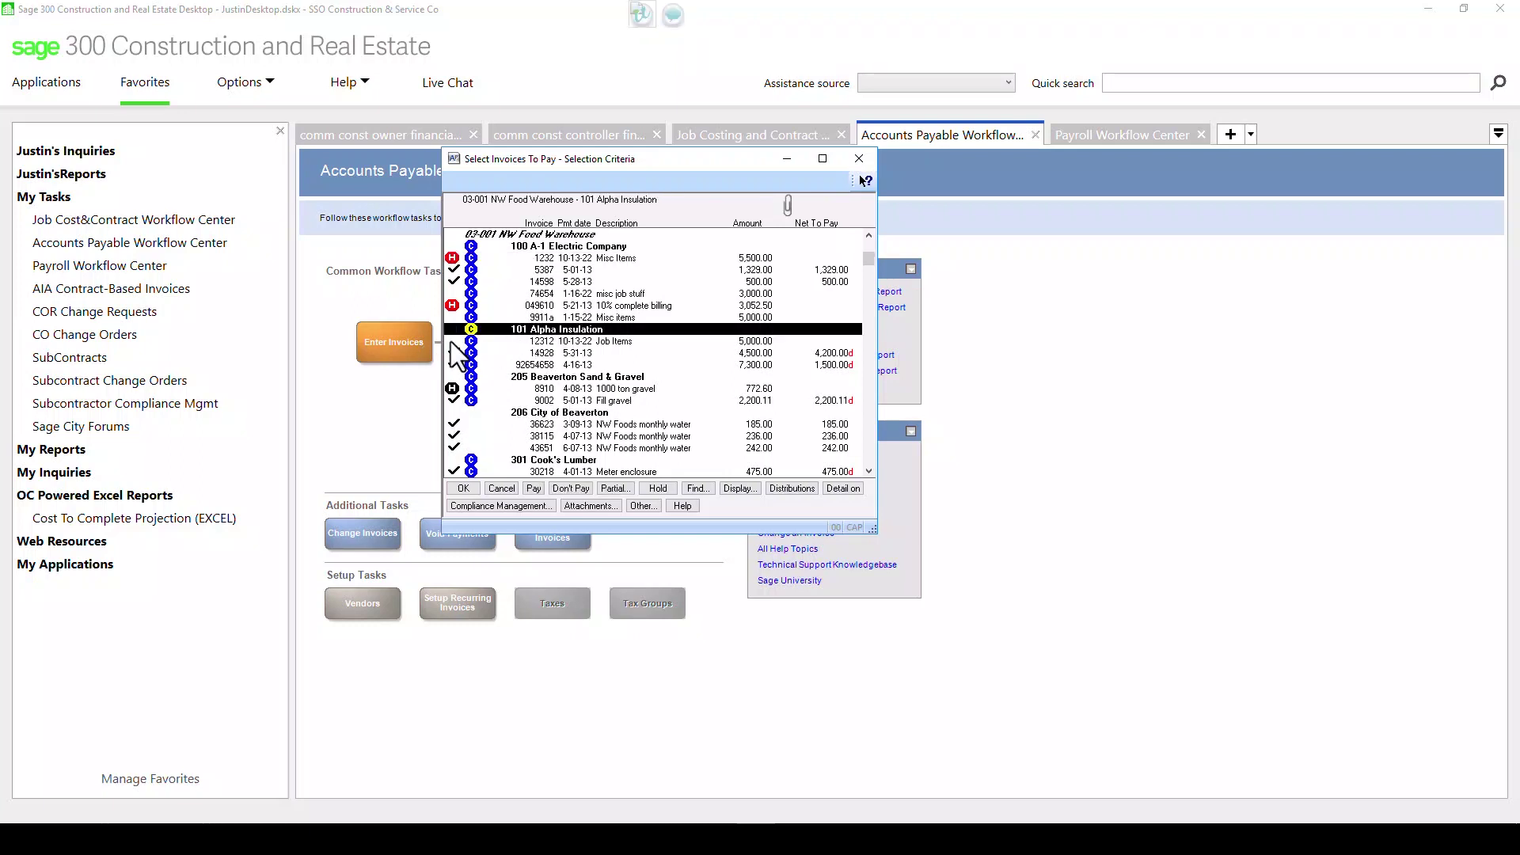
pyautogui.click(559, 342)
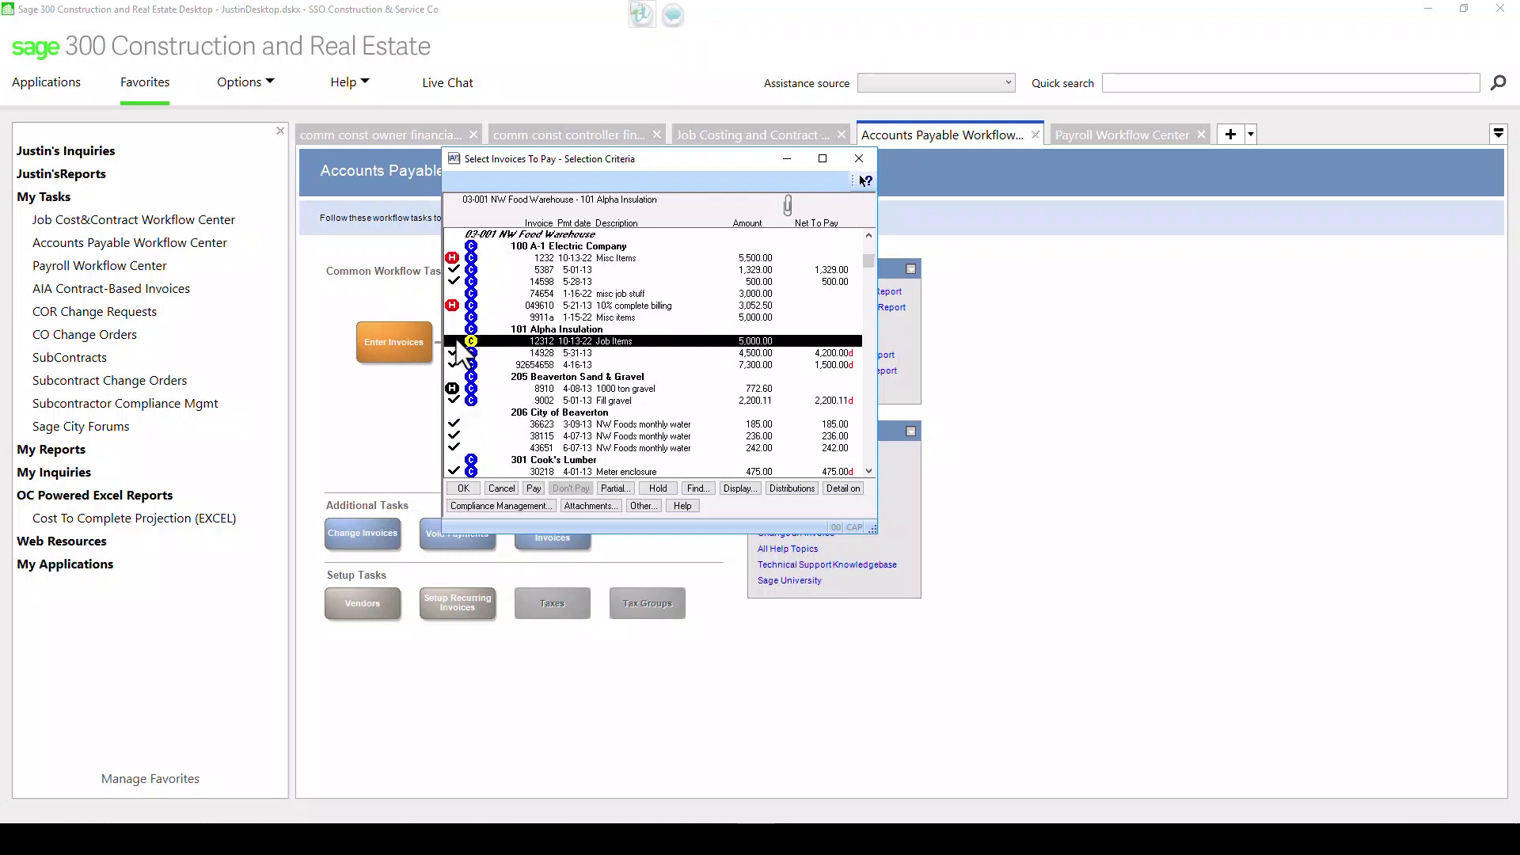
pyautogui.doubleClick(764, 346)
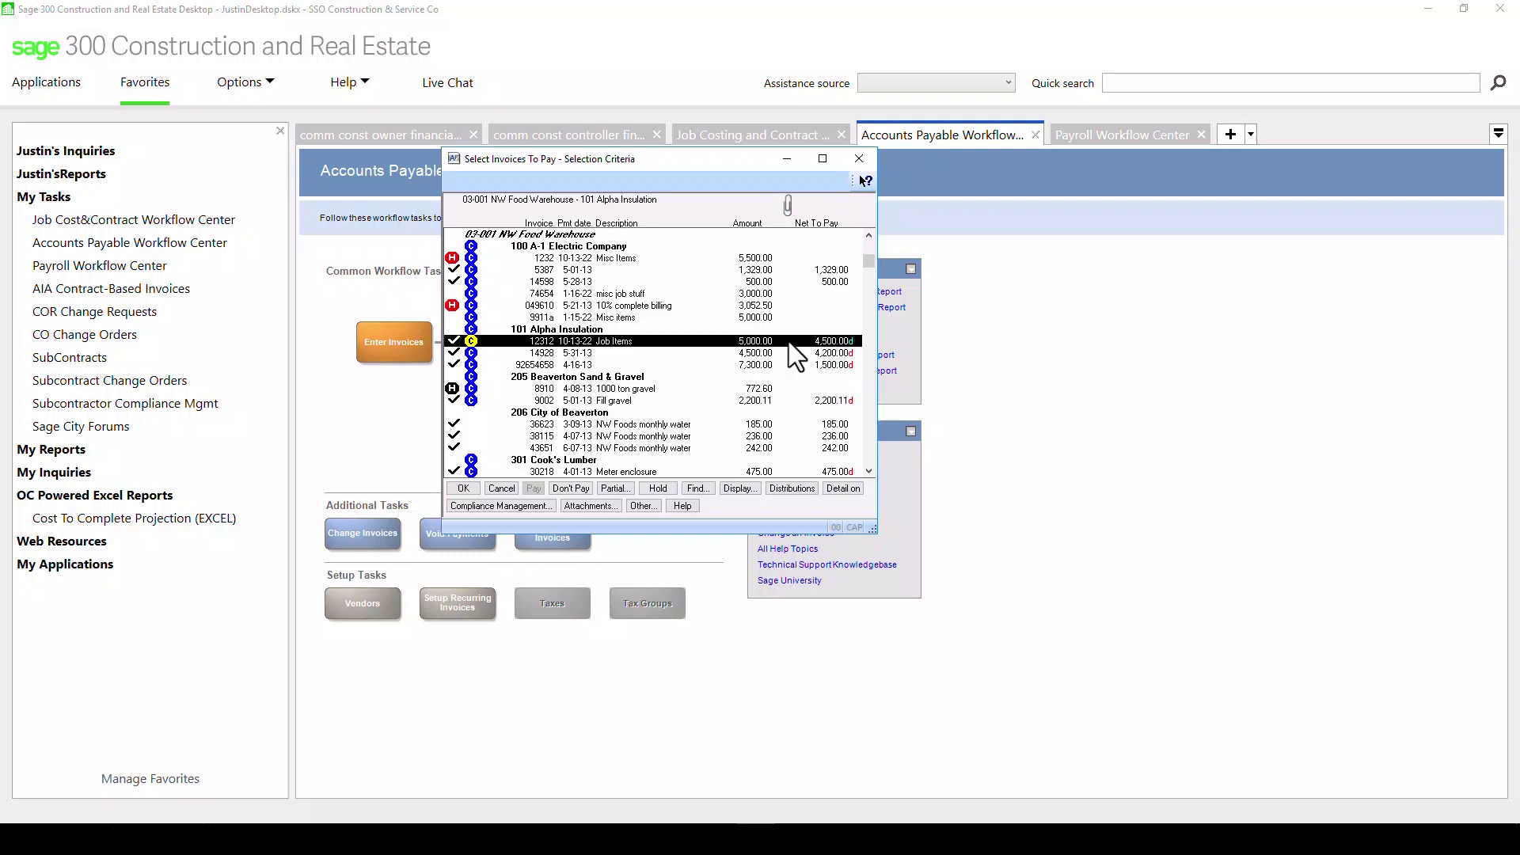
pyautogui.click(625, 488)
pyautogui.write('2500')
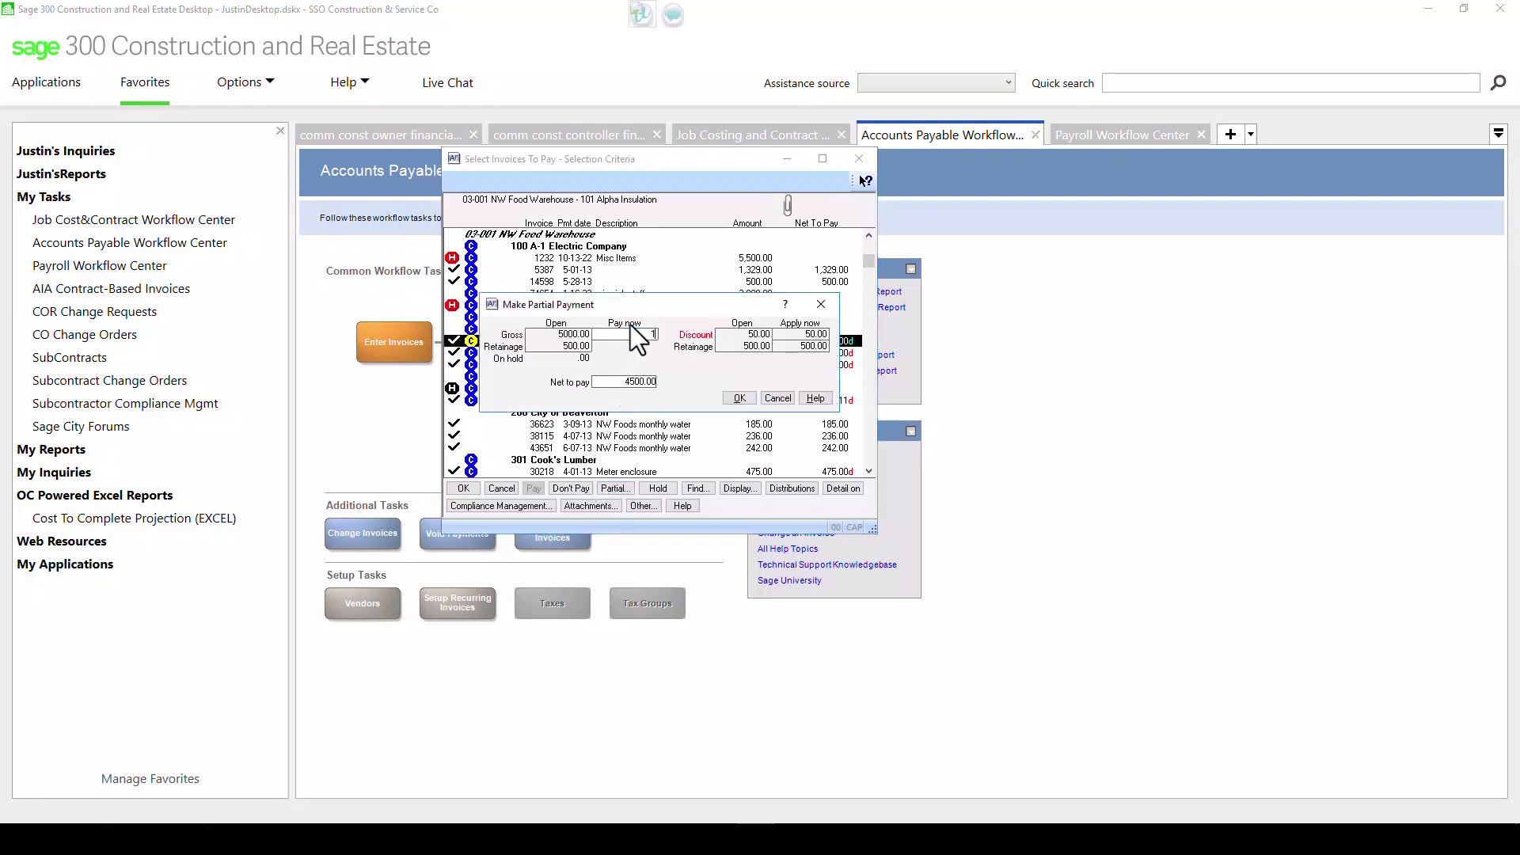
pyautogui.click(732, 398)
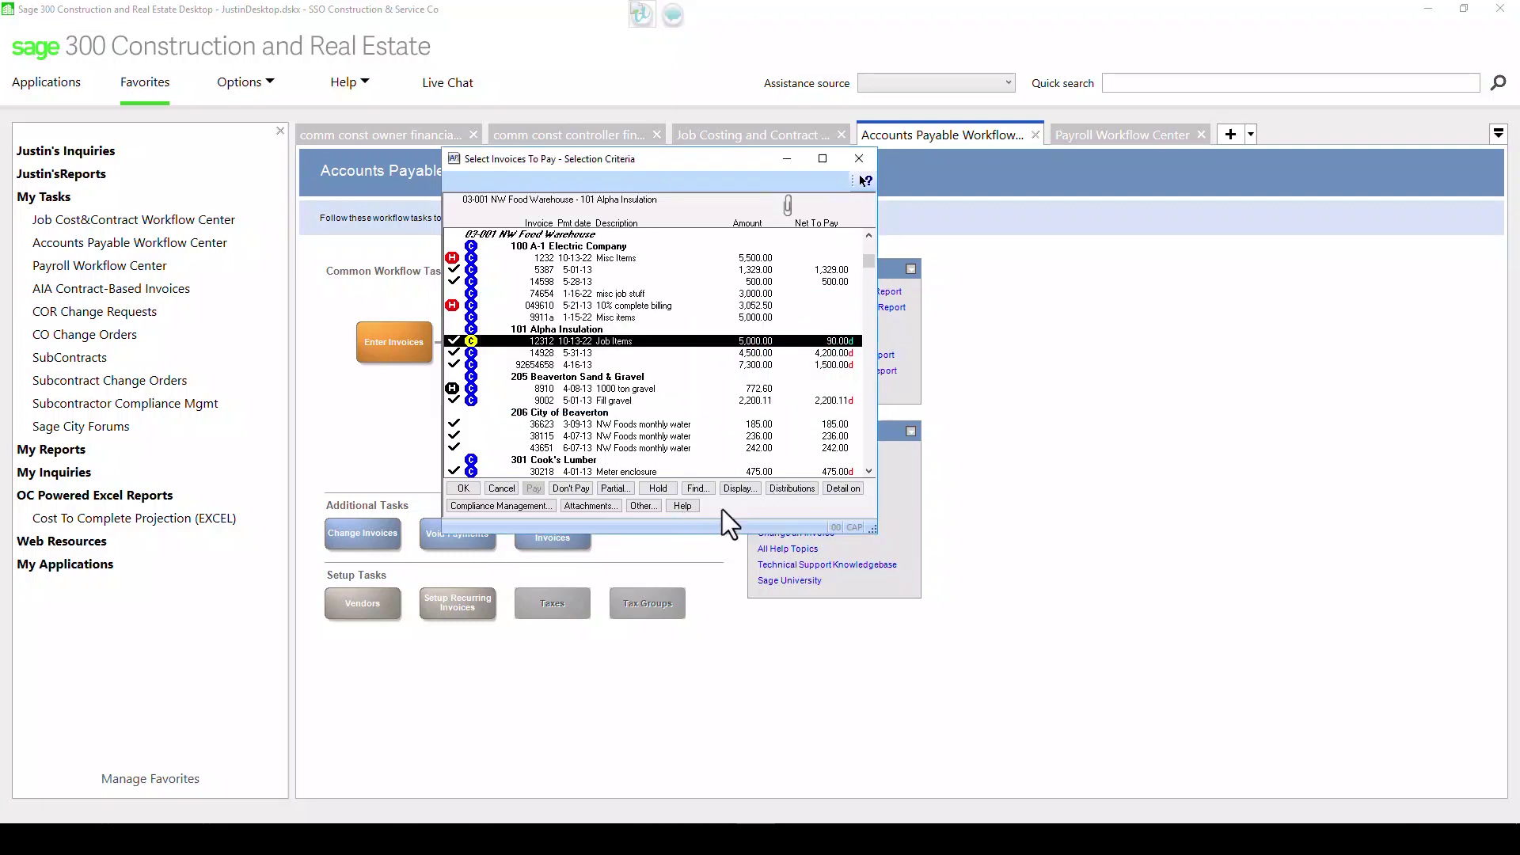
# Add the payment memo "Call me for your payment." to Alpha Insulation's invoice 12312 and save the payment selections.
pyautogui.click(642, 506)
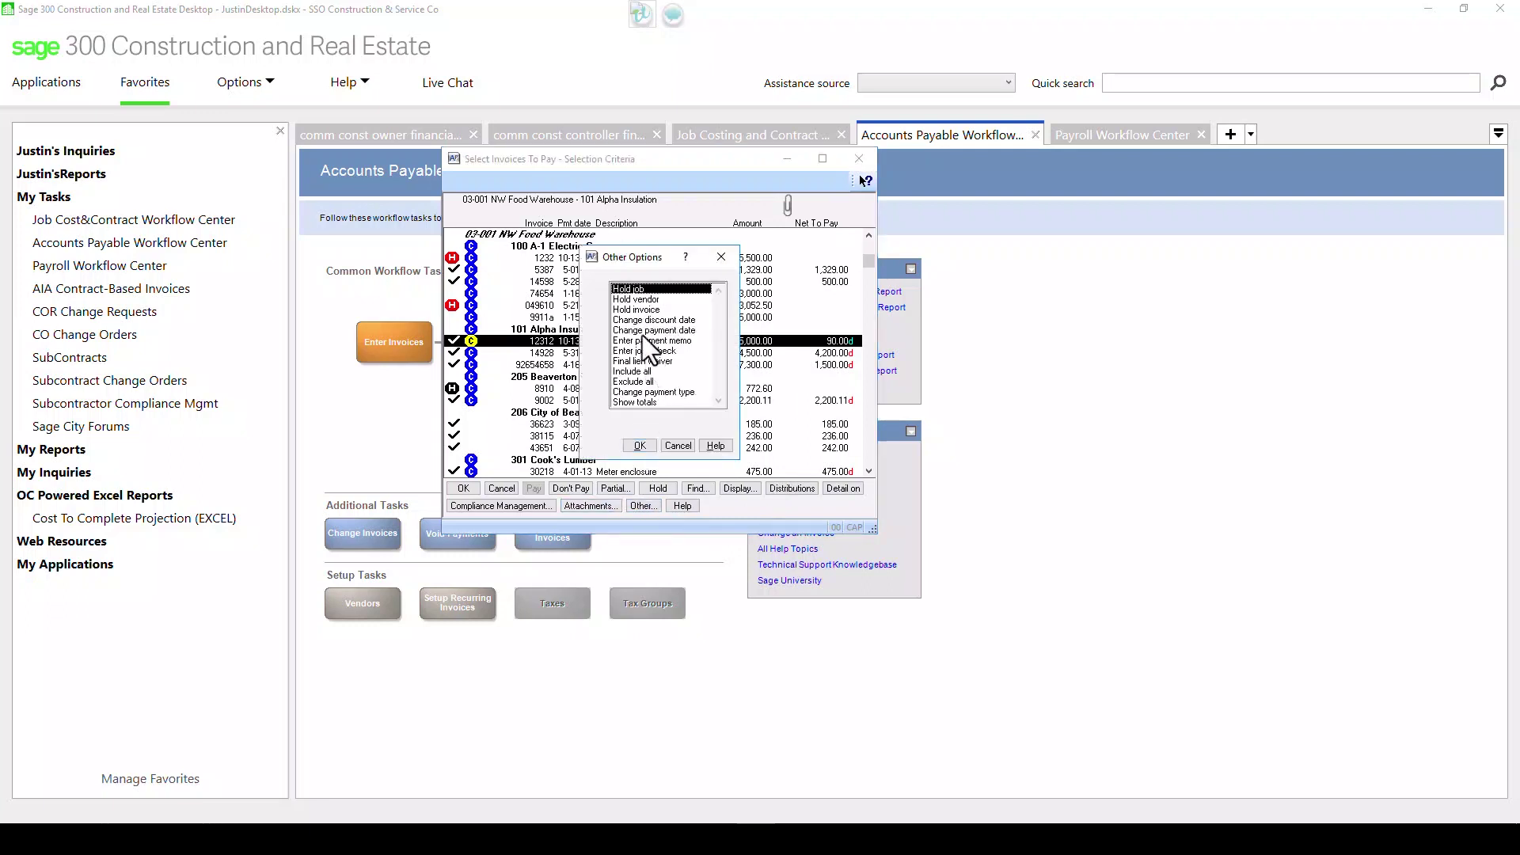
pyautogui.doubleClick(655, 340)
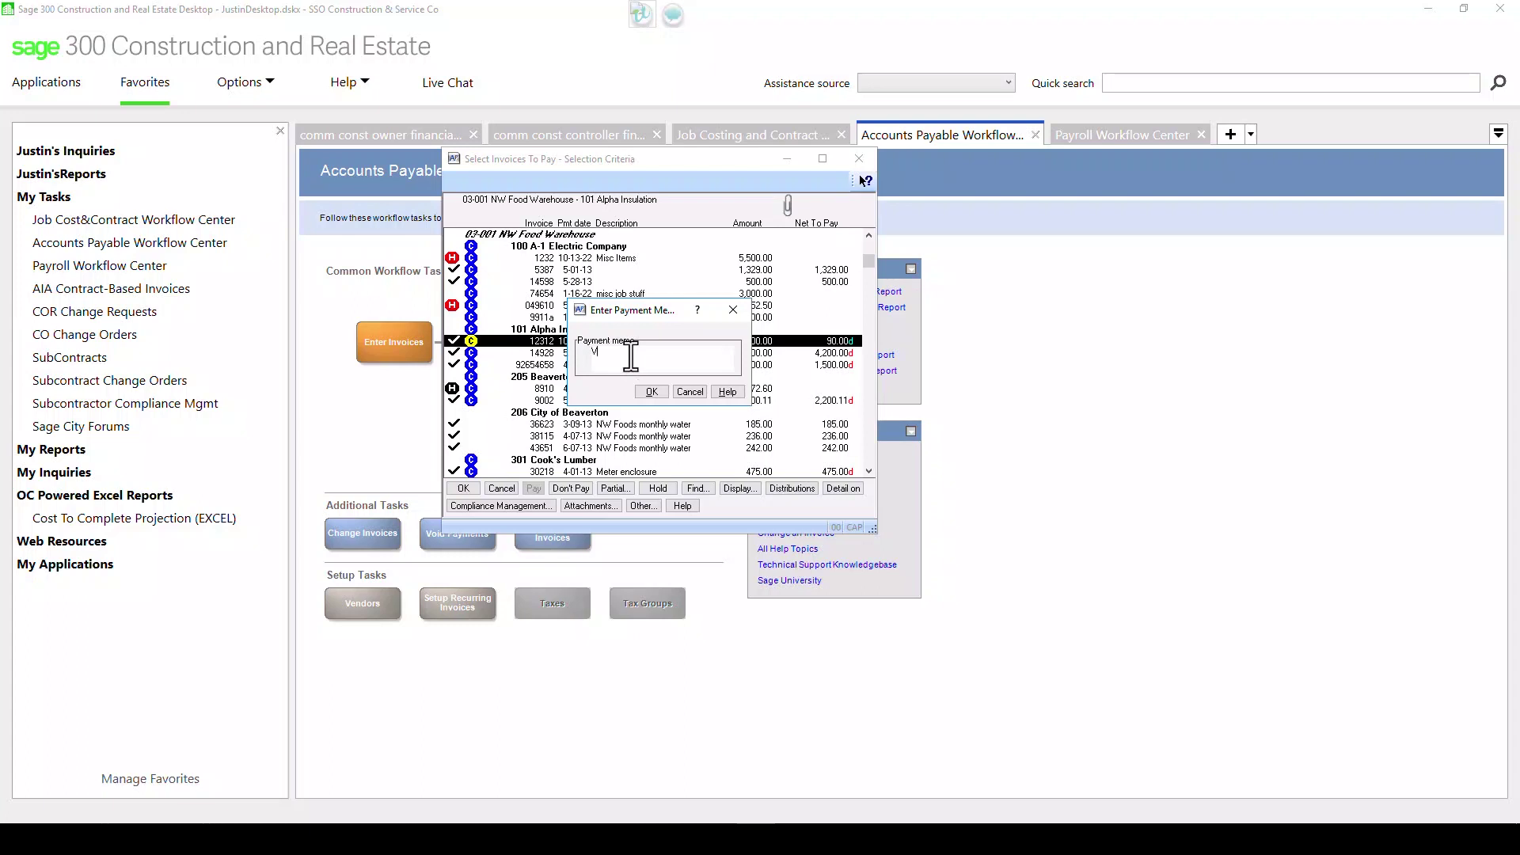
pyautogui.write('Call me for your')
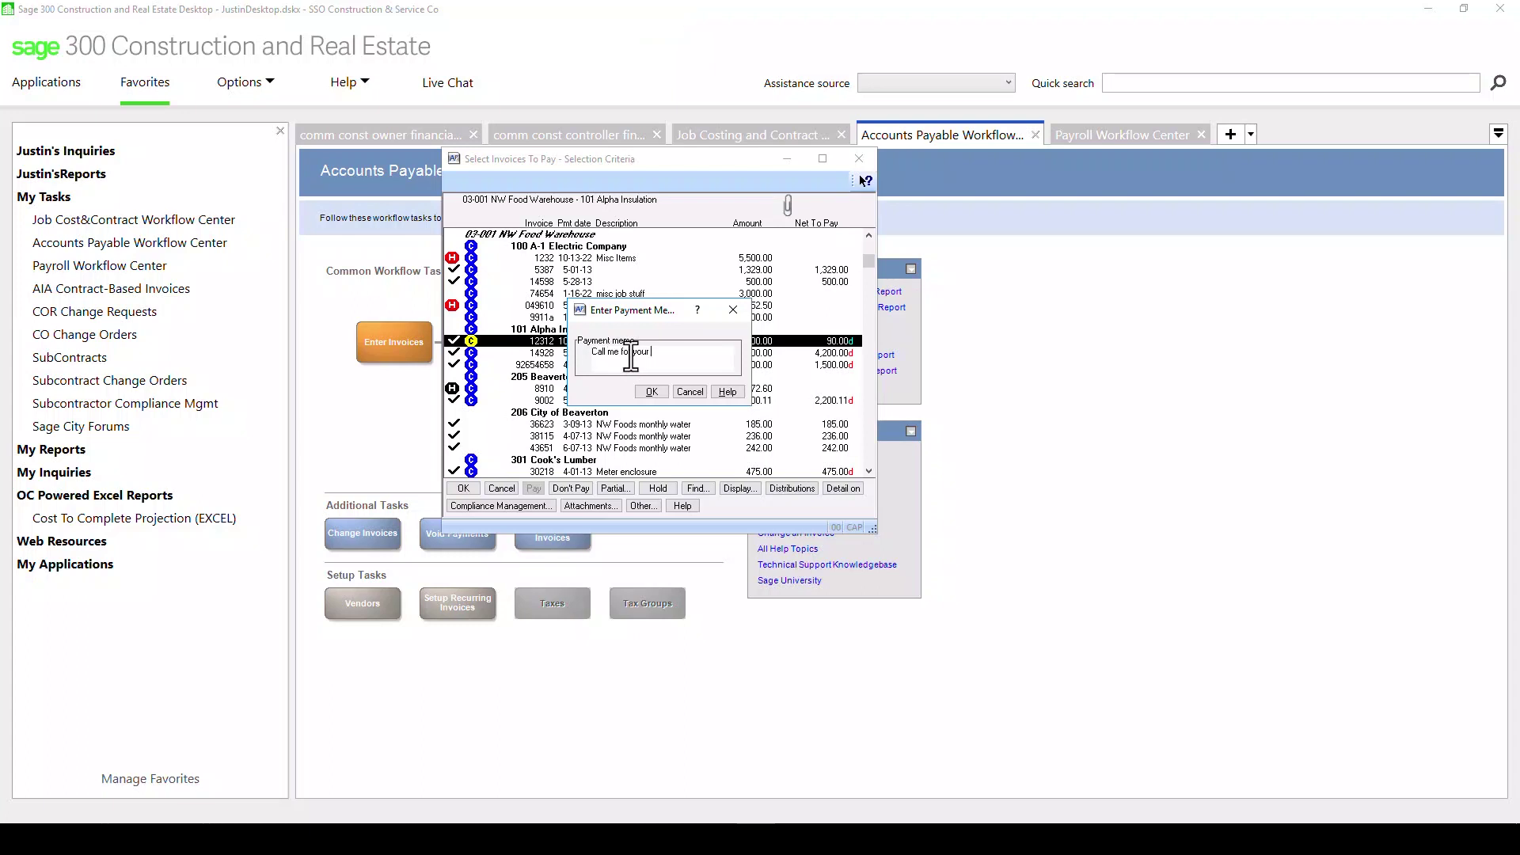
pyautogui.write(' payment.')
pyautogui.click(659, 391)
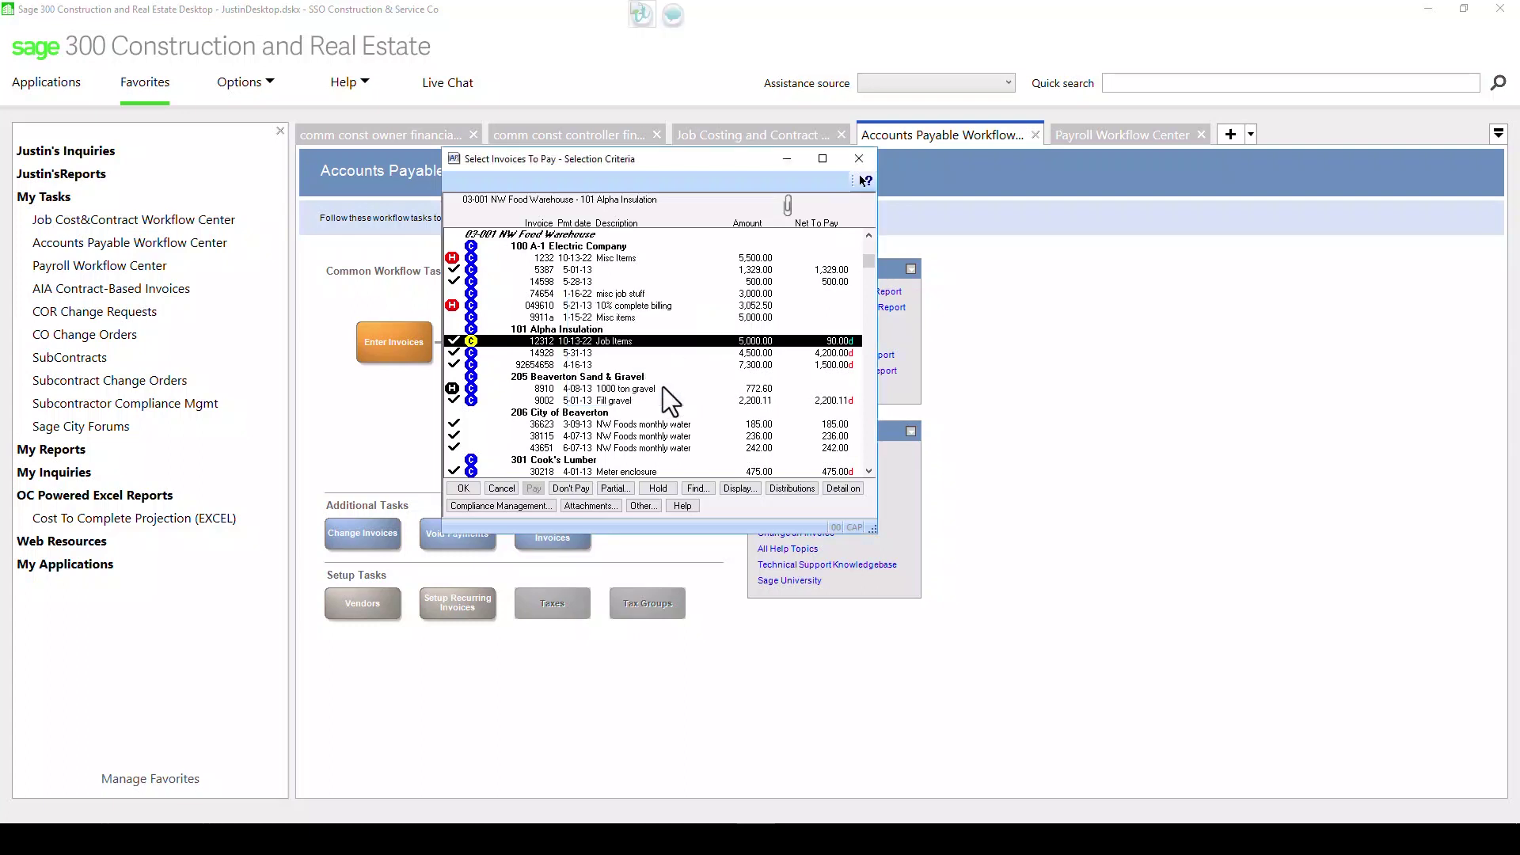
pyautogui.click(465, 488)
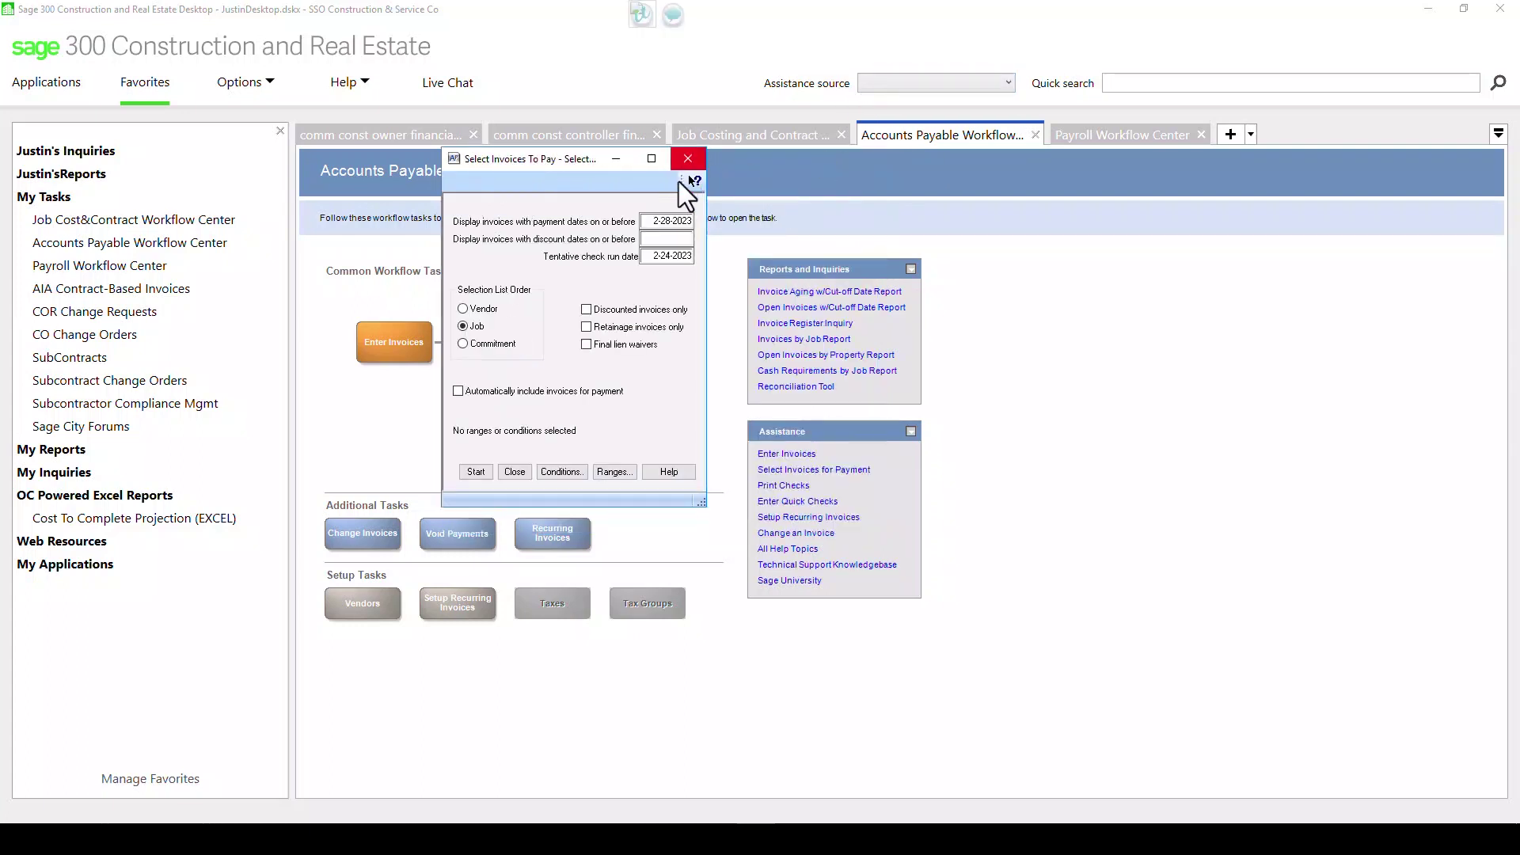
pyautogui.click(507, 471)
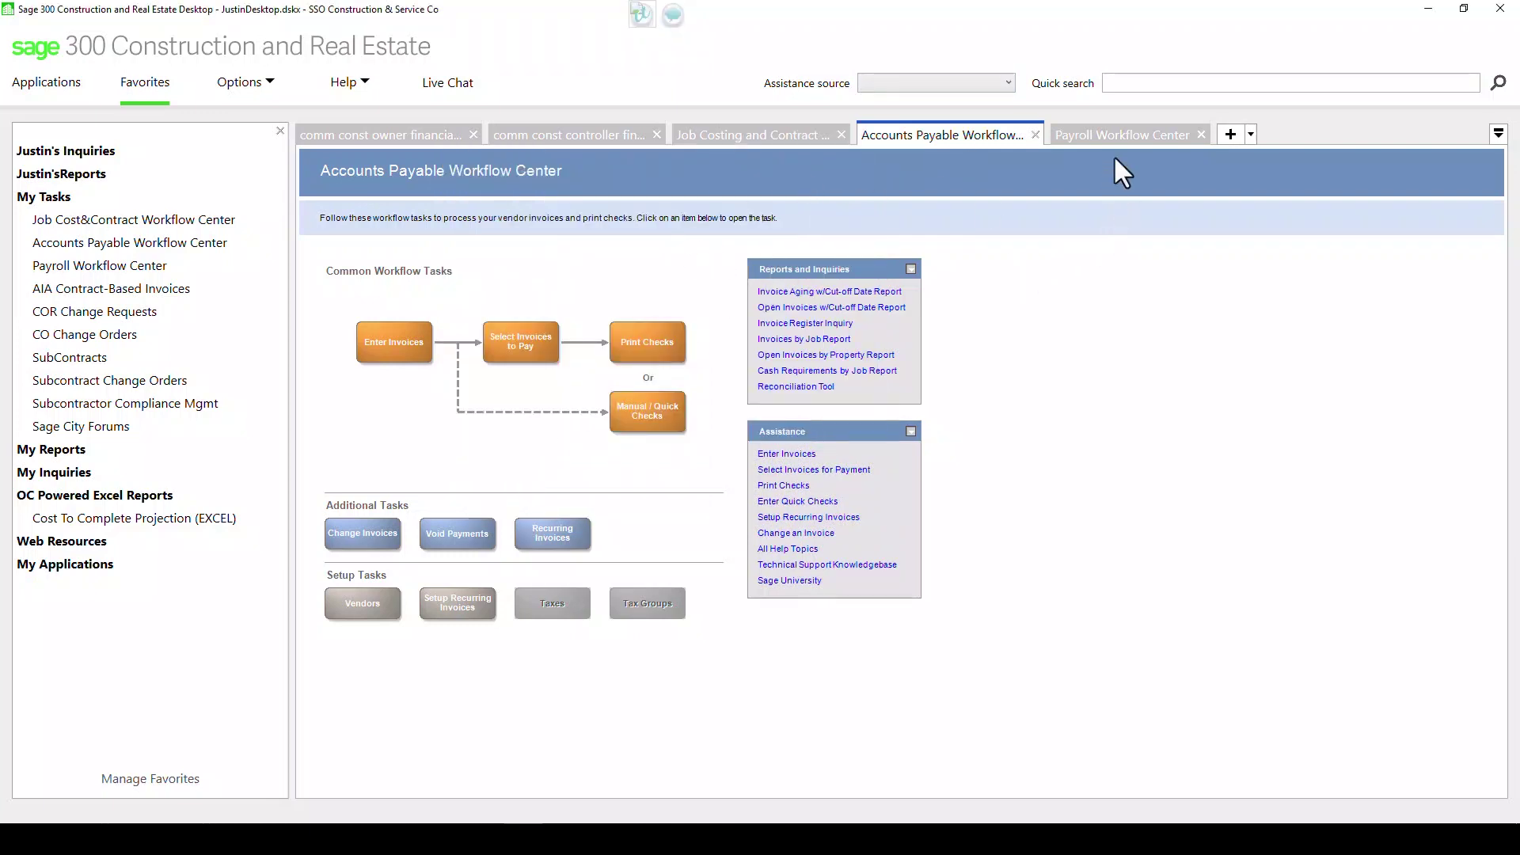
# Close the Accounts Payable Workflow Center and start payroll time entry with the FIELD view, keeping the default period dates.
pyautogui.click(1035, 135)
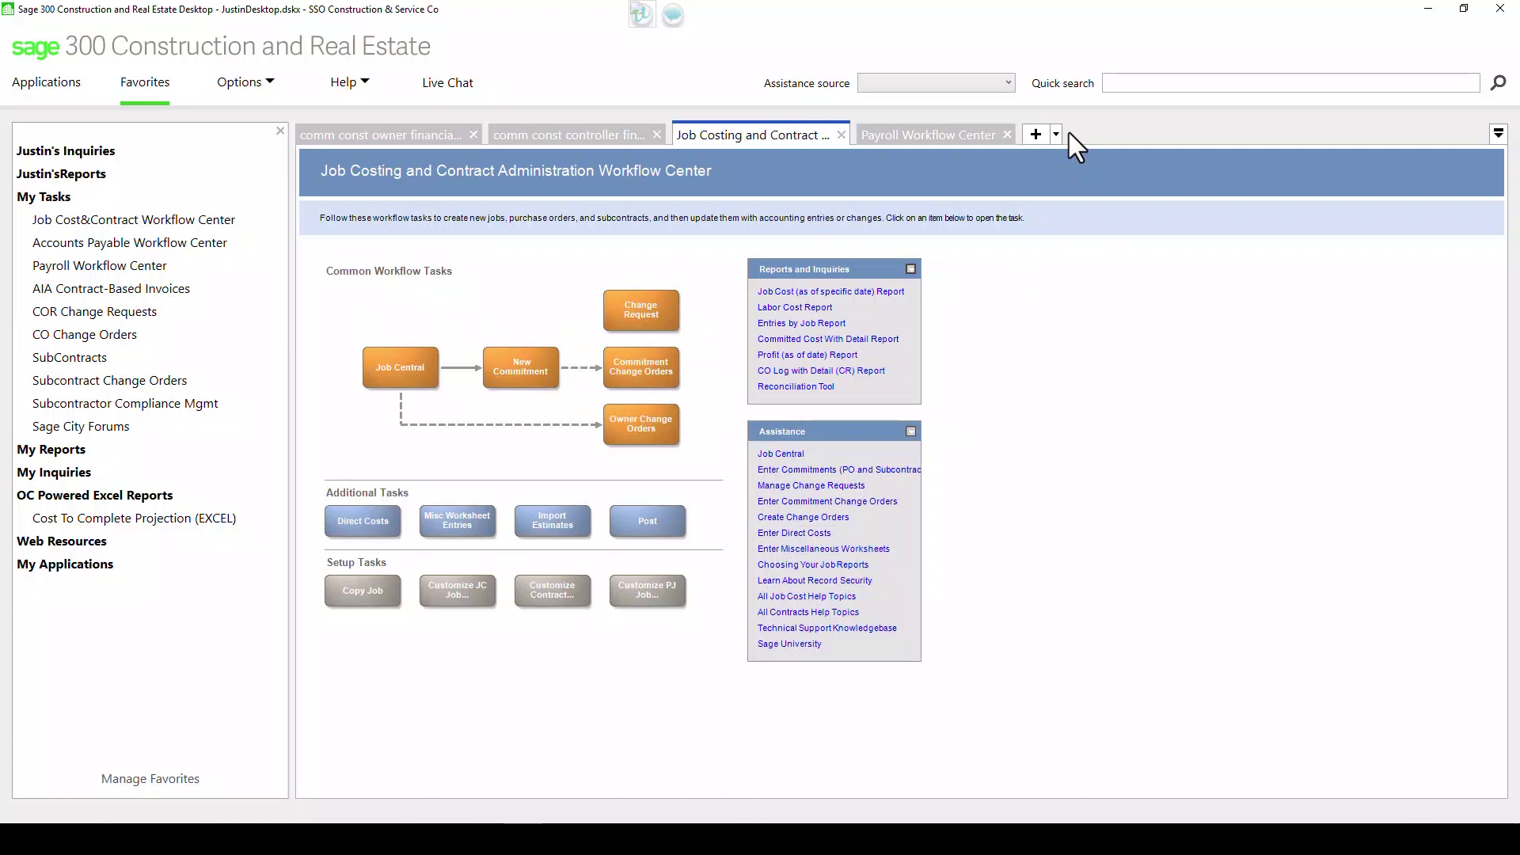
pyautogui.click(976, 137)
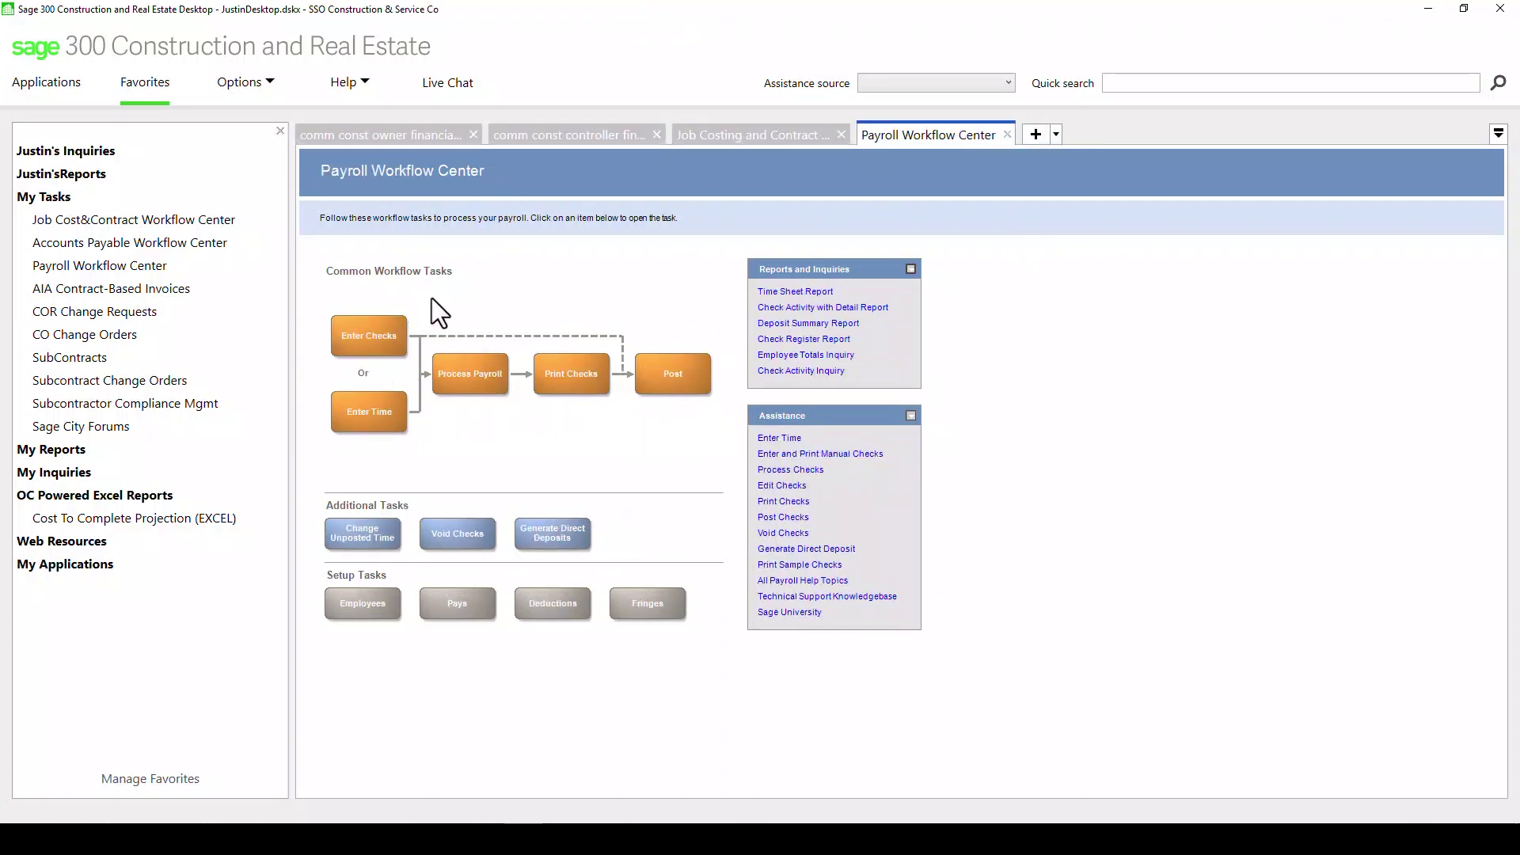
pyautogui.click(360, 423)
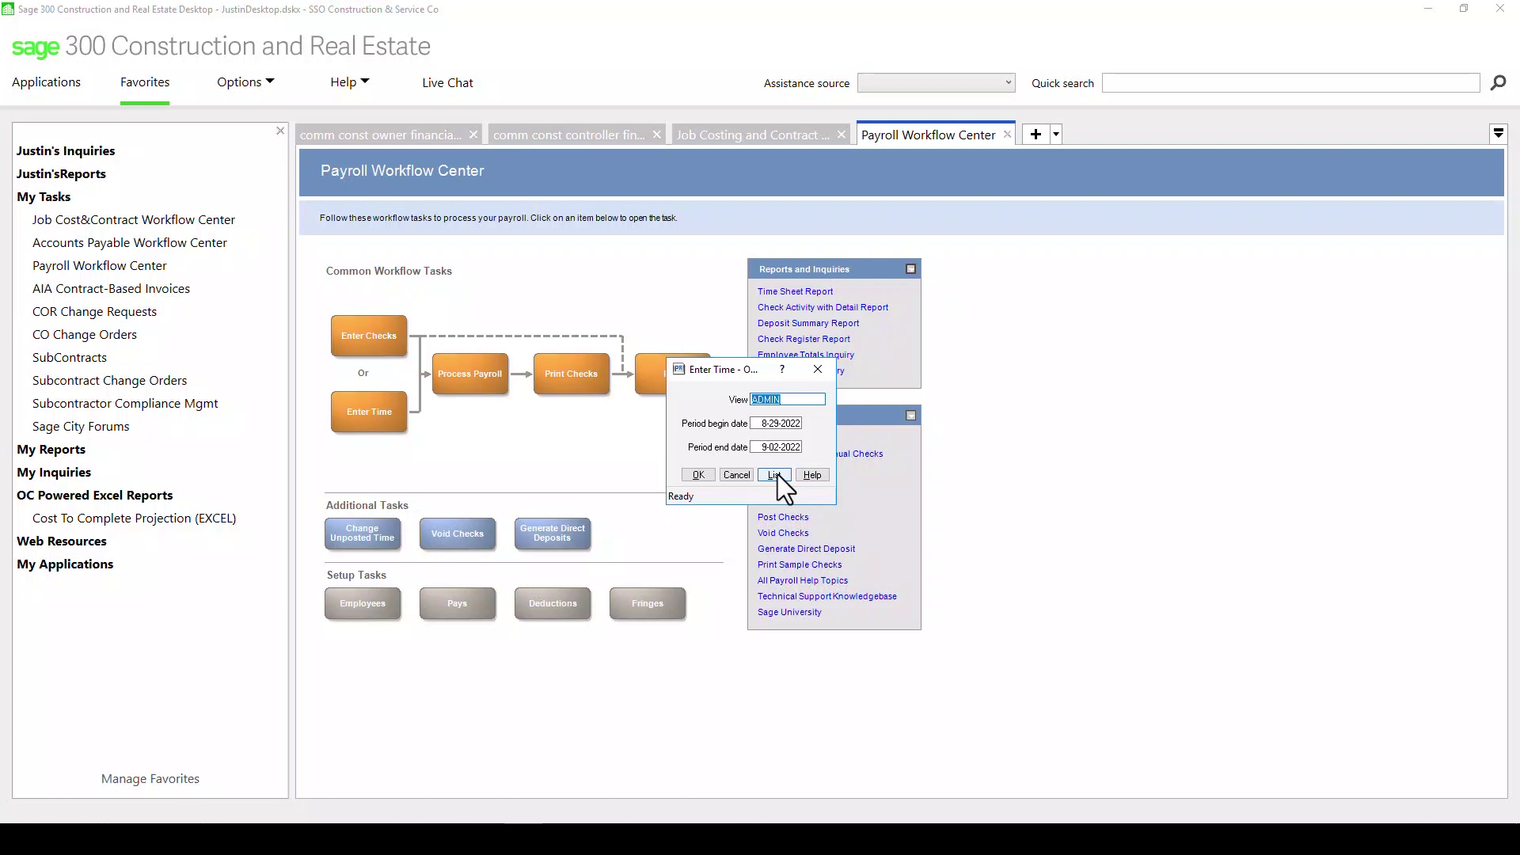
pyautogui.click(775, 474)
pyautogui.click(659, 417)
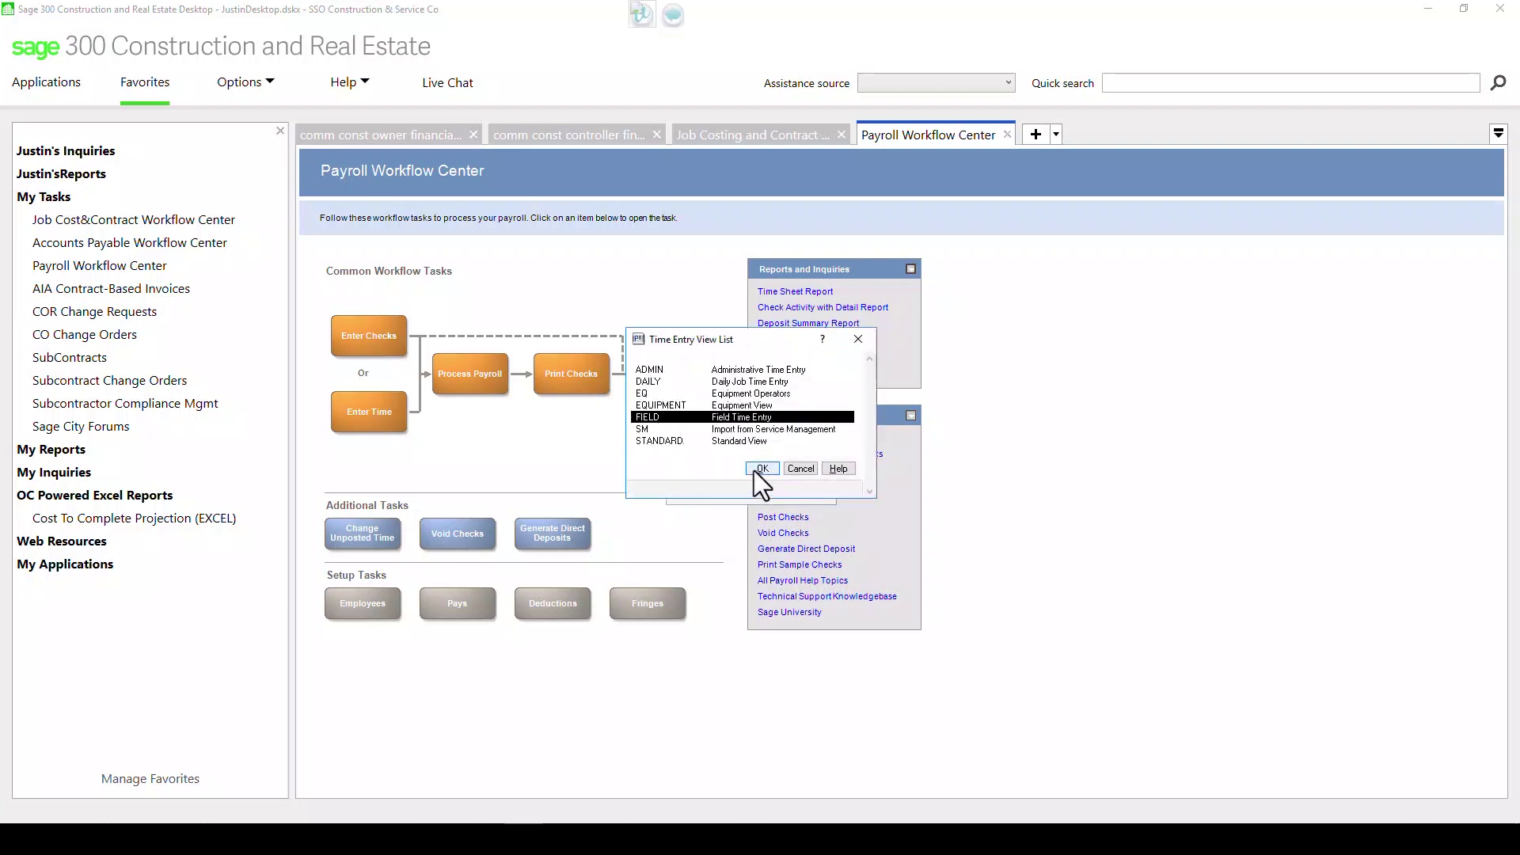
pyautogui.click(758, 469)
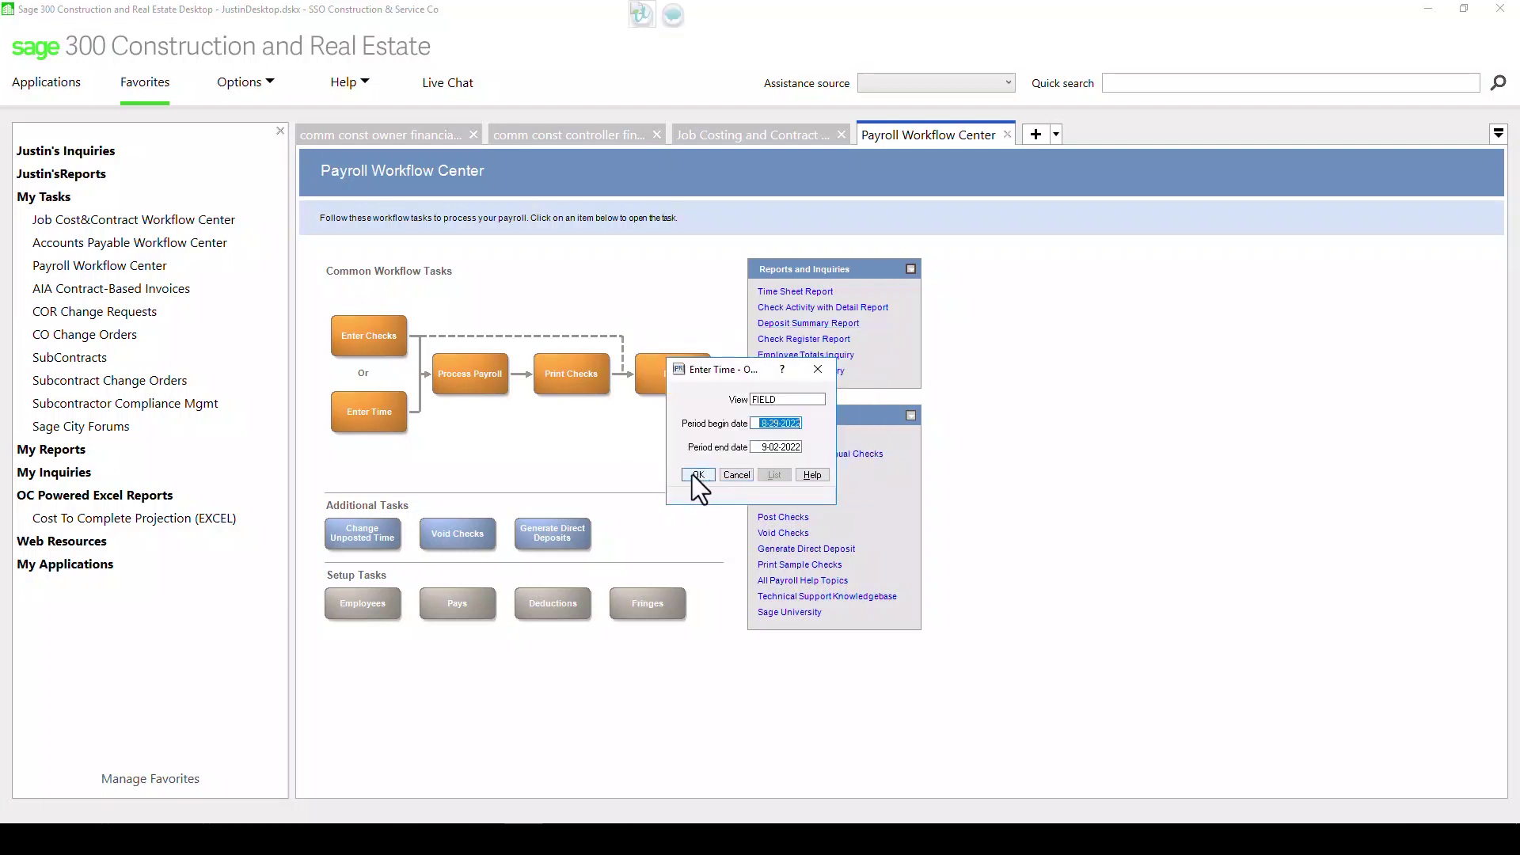
pyautogui.click(698, 475)
pyautogui.click(803, 452)
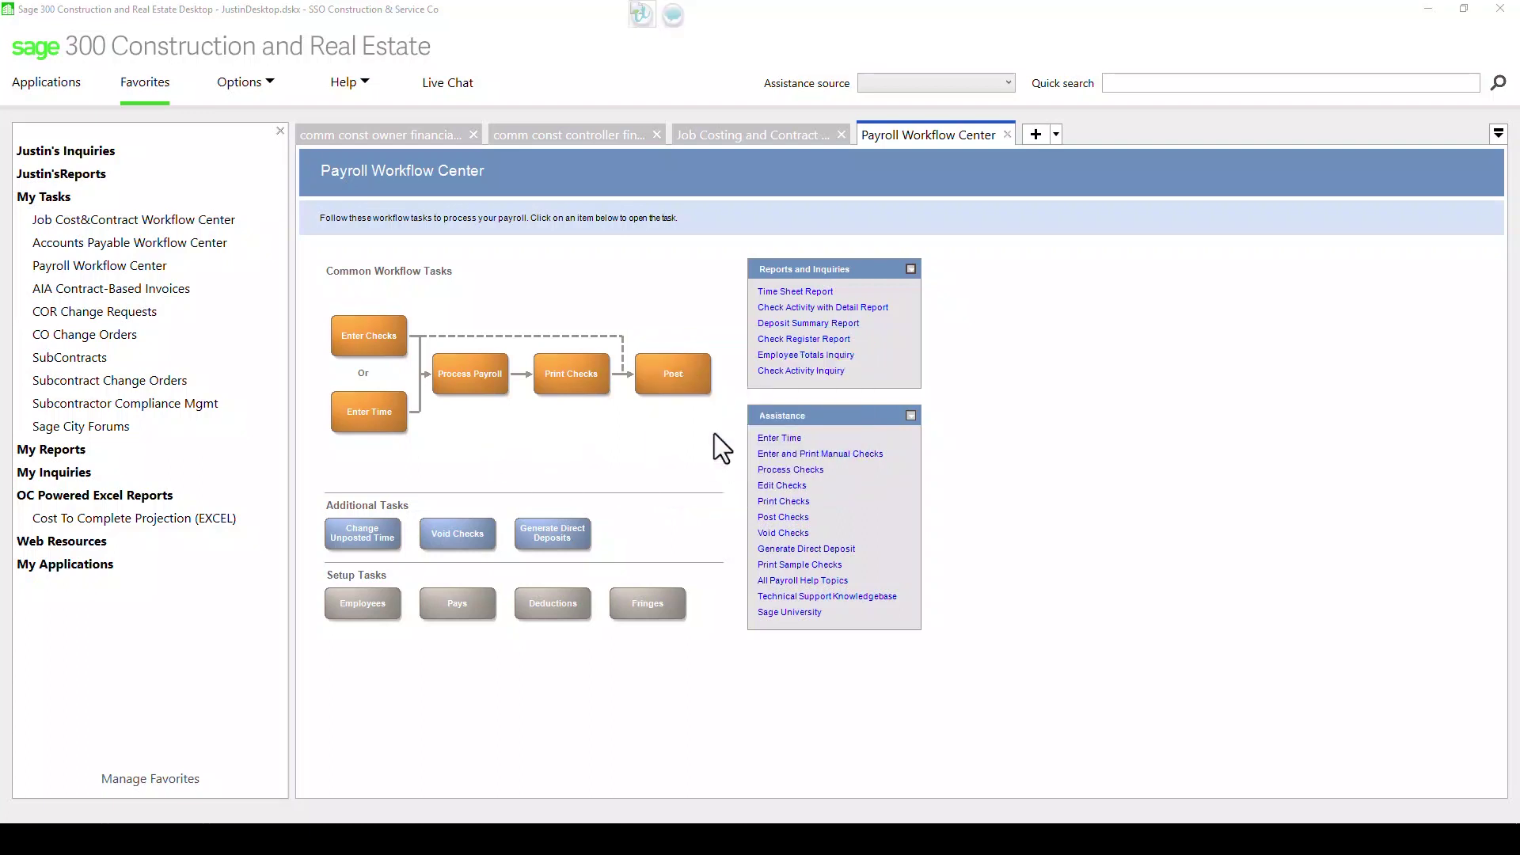
# Enlarge the time entry window and start a time line for the first employee in the employee list.
pyautogui.moveTo(1172, 193); pyautogui.dragTo(668, 260)
pyautogui.moveTo(1019, 295); pyautogui.dragTo(1276, 294)
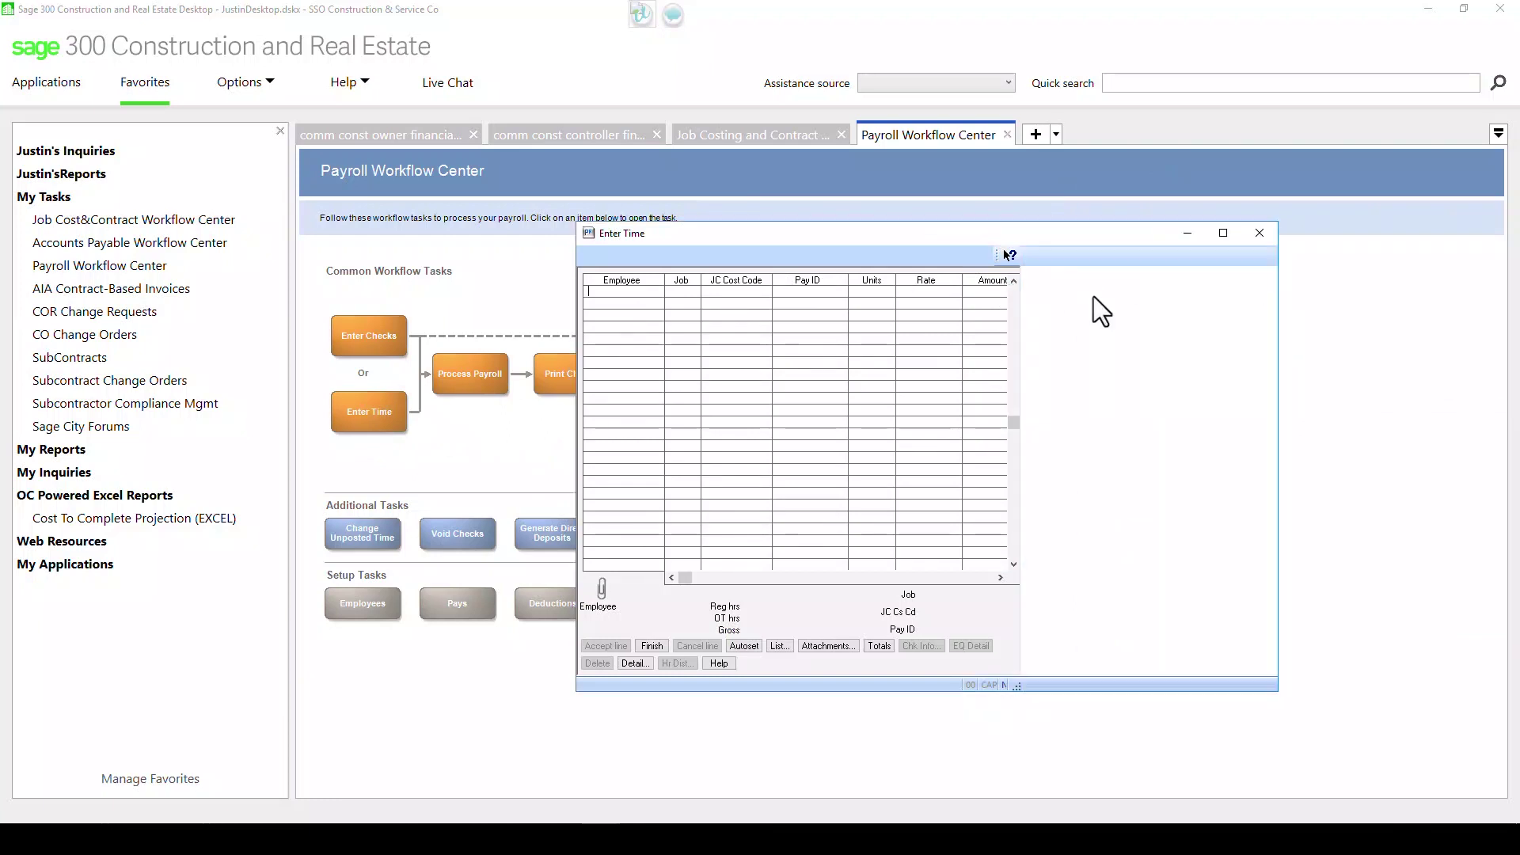
pyautogui.click(836, 292)
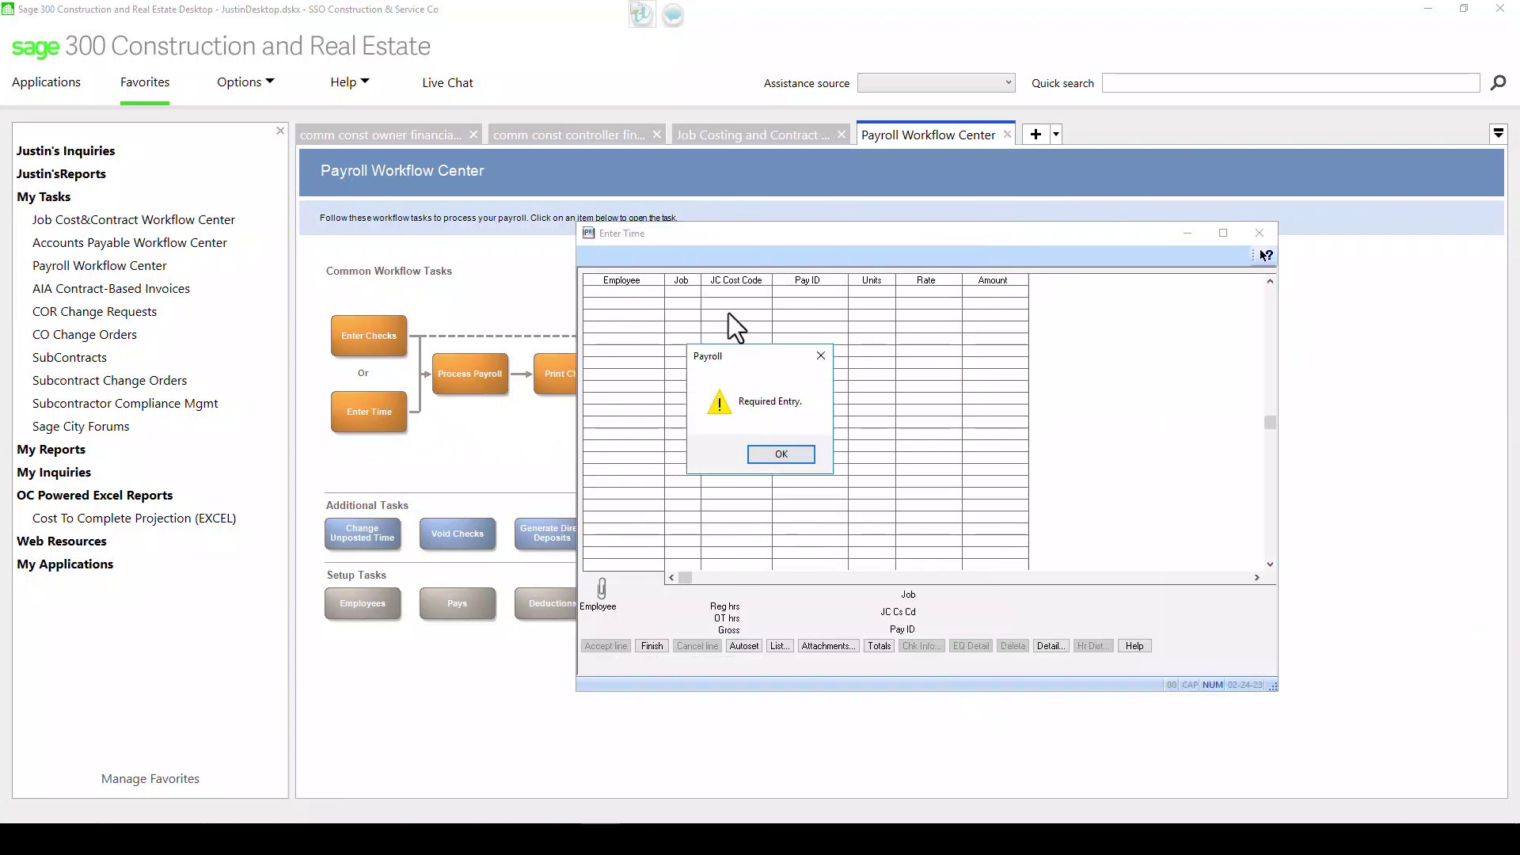
pyautogui.click(781, 454)
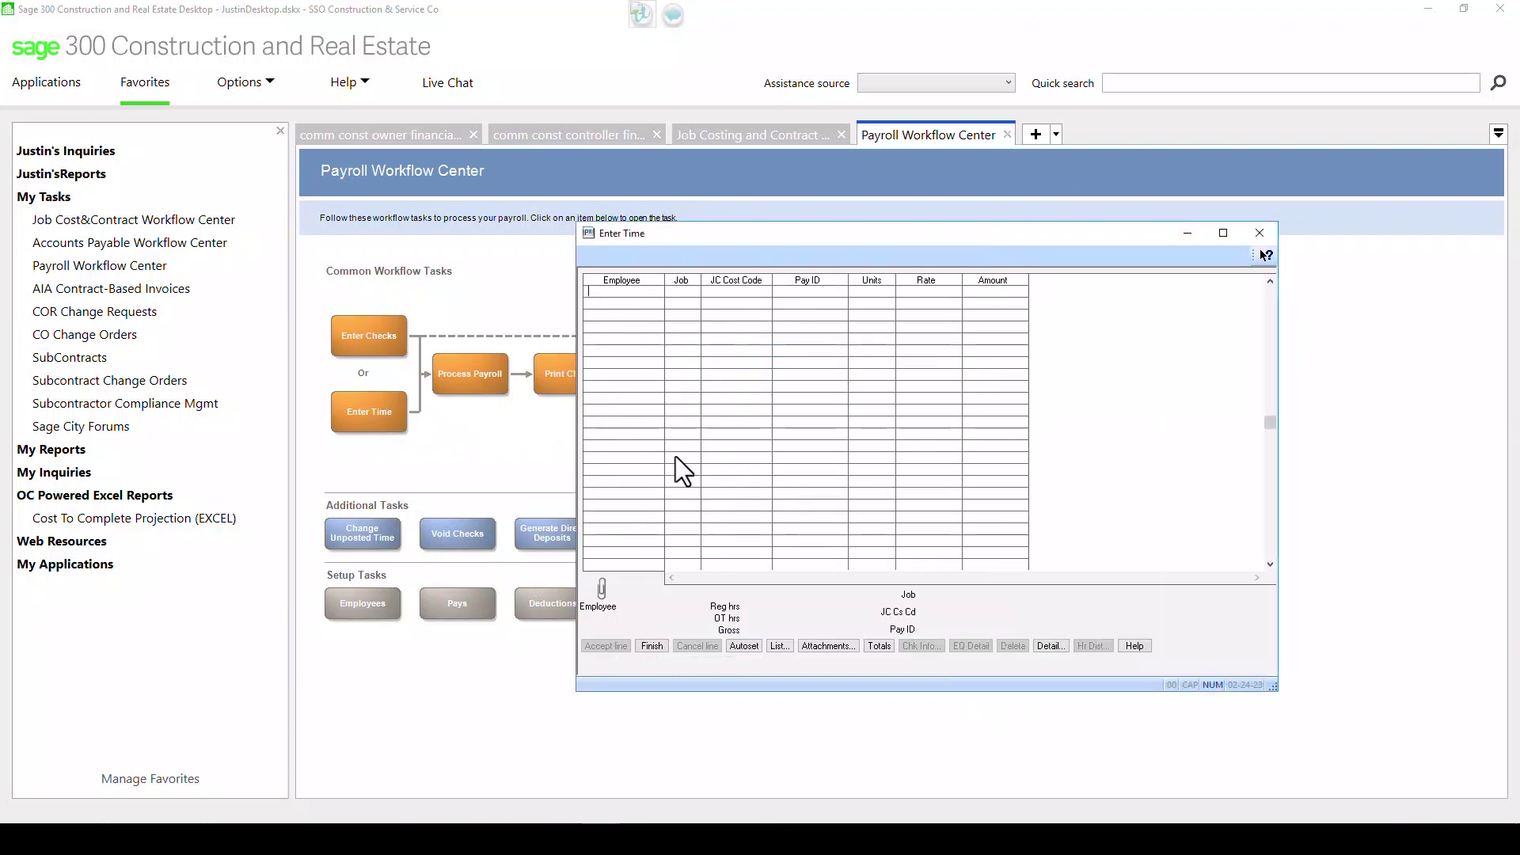
pyautogui.click(777, 646)
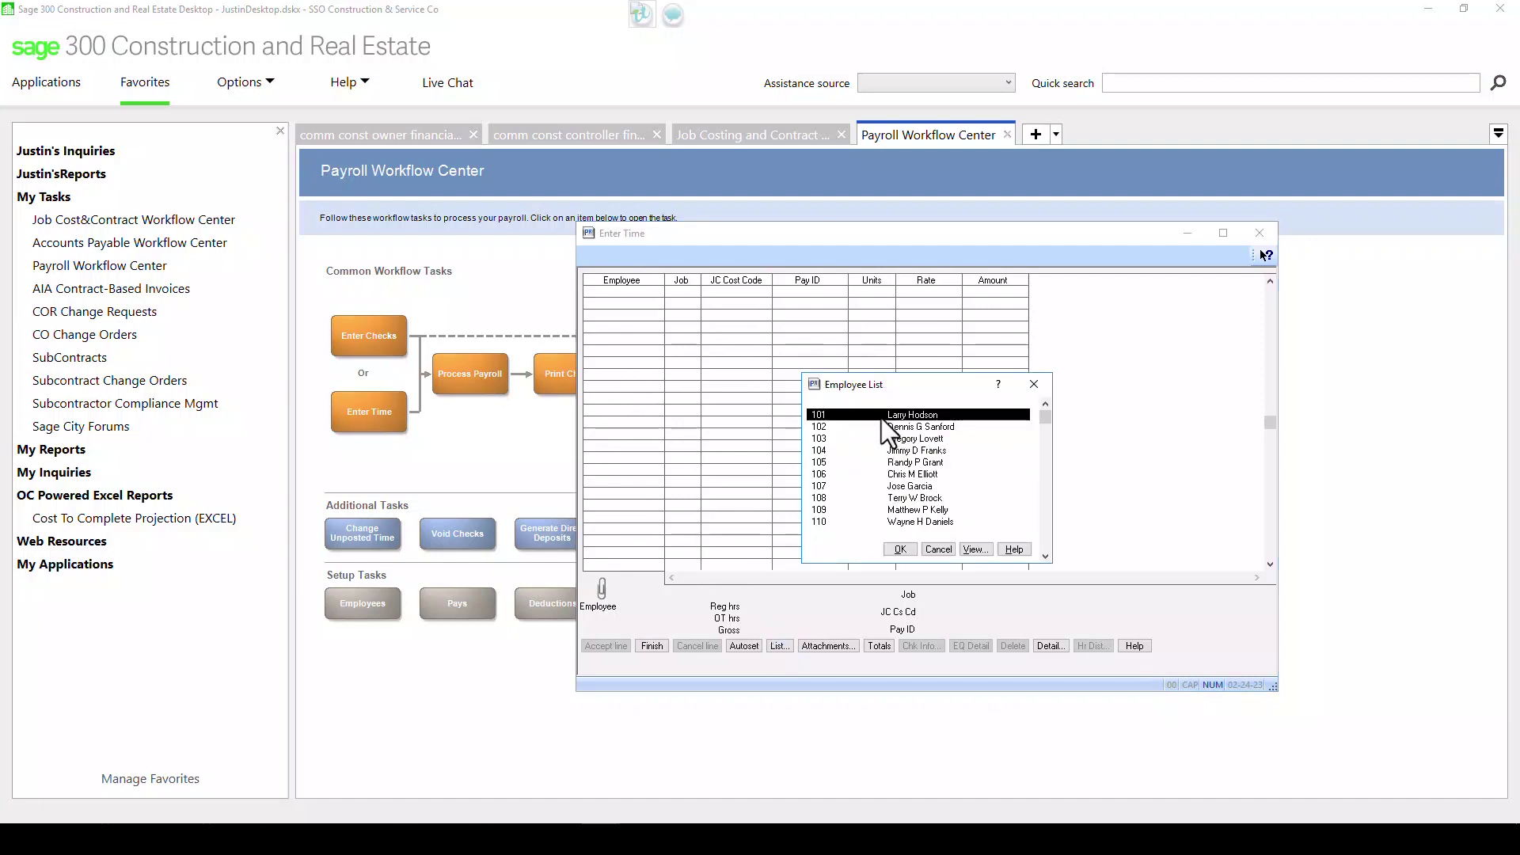
pyautogui.doubleClick(881, 418)
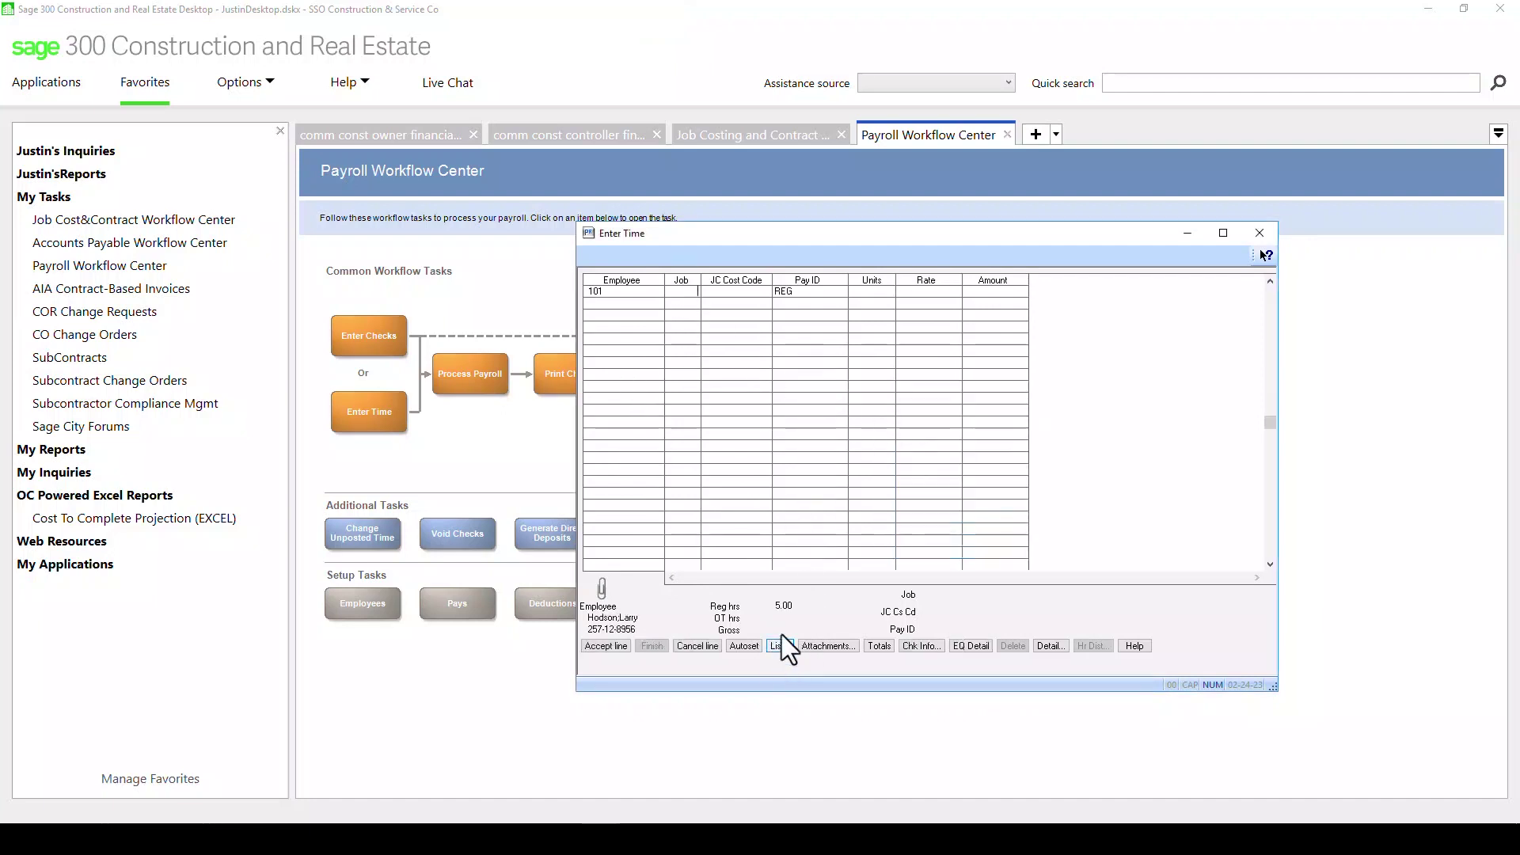
# Charge the employee's first time line to job 03-002, cost code 2-050 Demolition, with 8 regular units.
pyautogui.write('030002')
pyautogui.press('Tab')
pyautogui.press('Return')
pyautogui.write('03-002')
pyautogui.press('Tab')
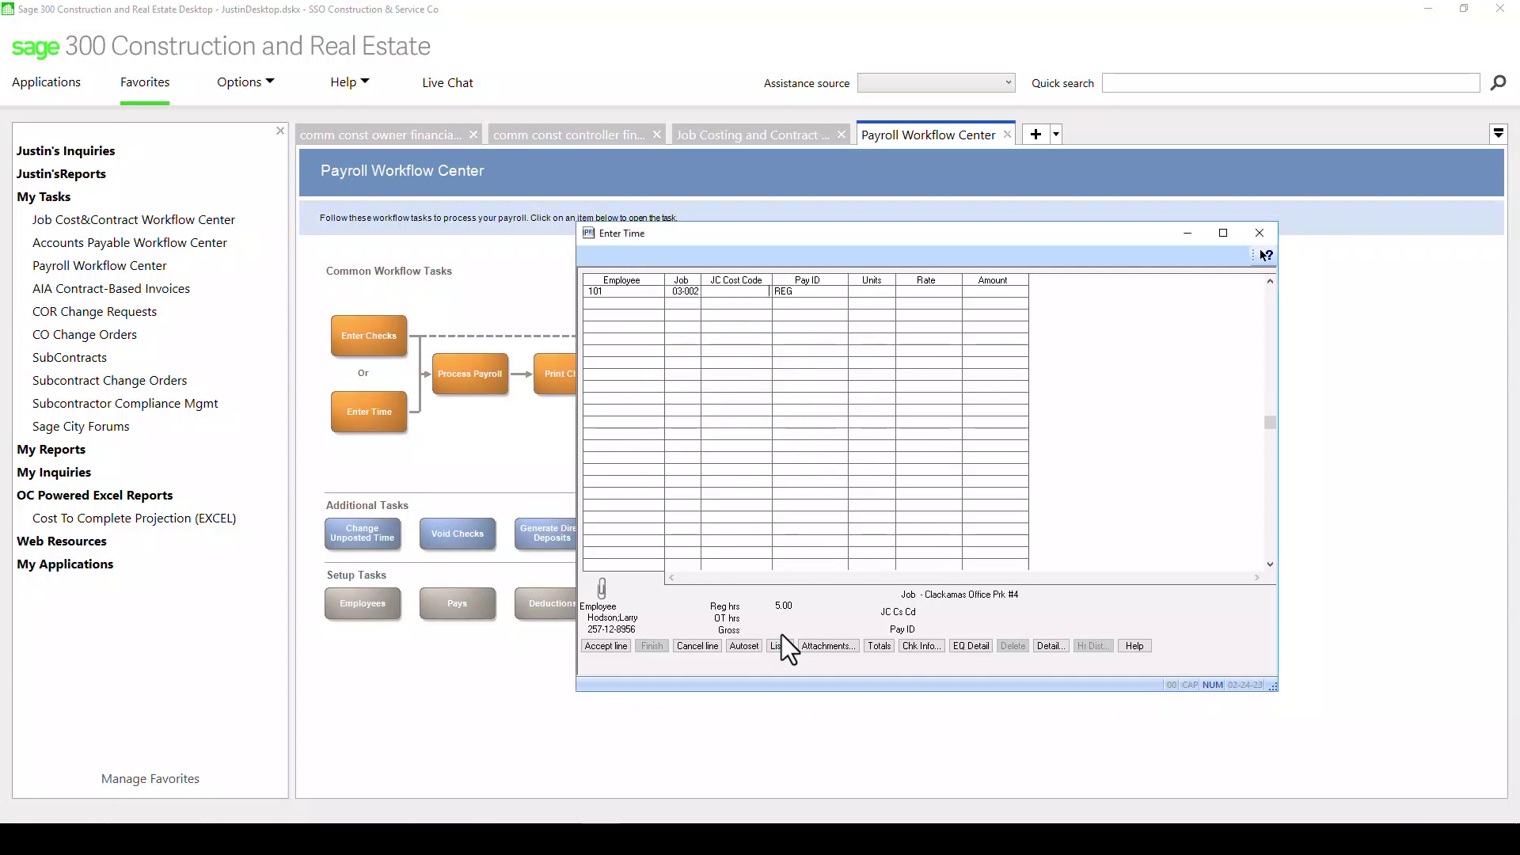
pyautogui.click(779, 646)
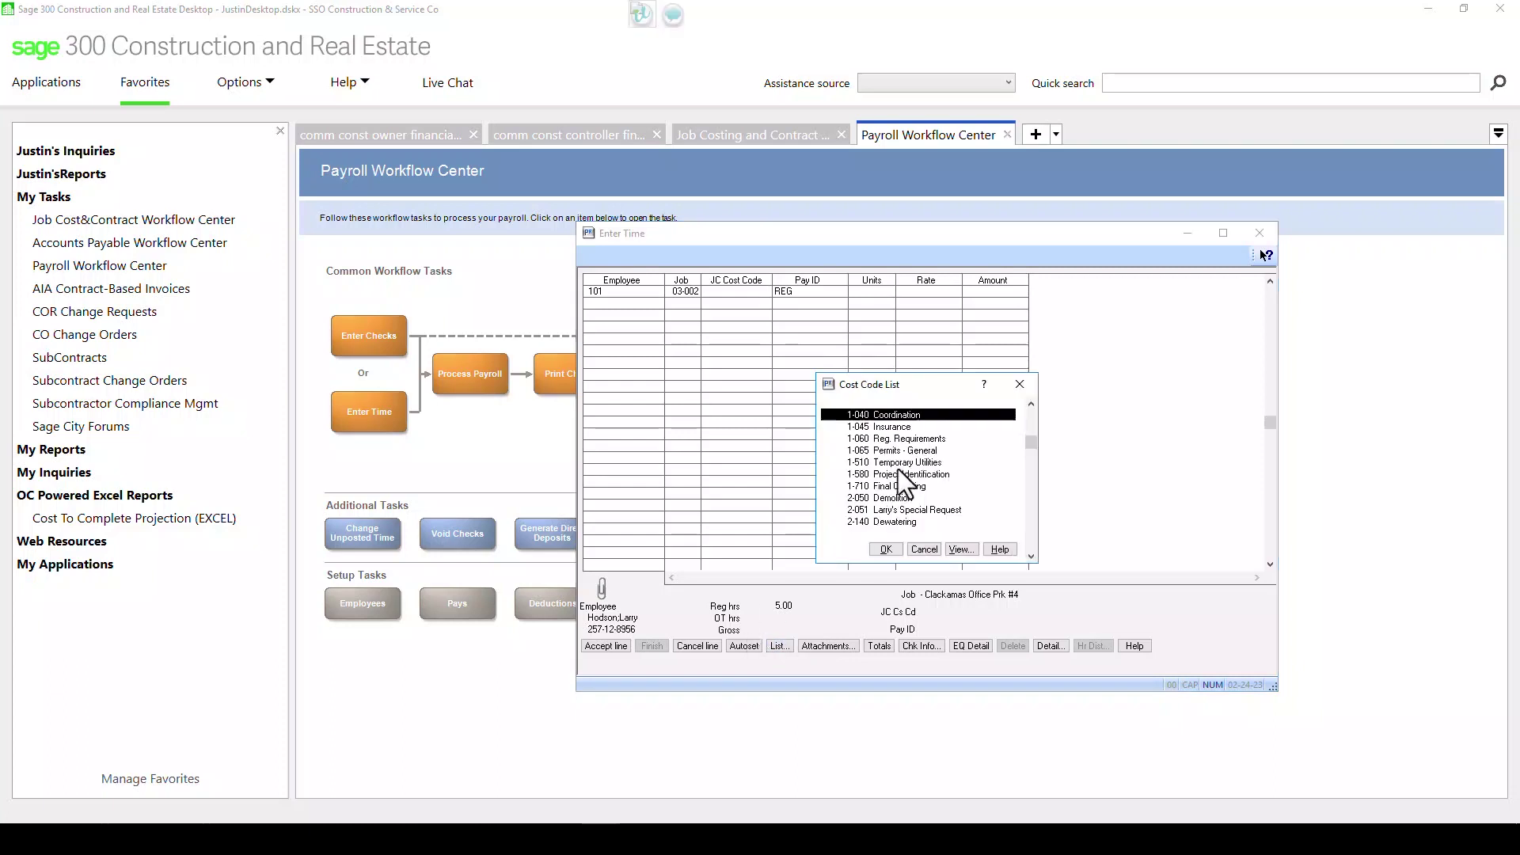
pyautogui.doubleClick(871, 500)
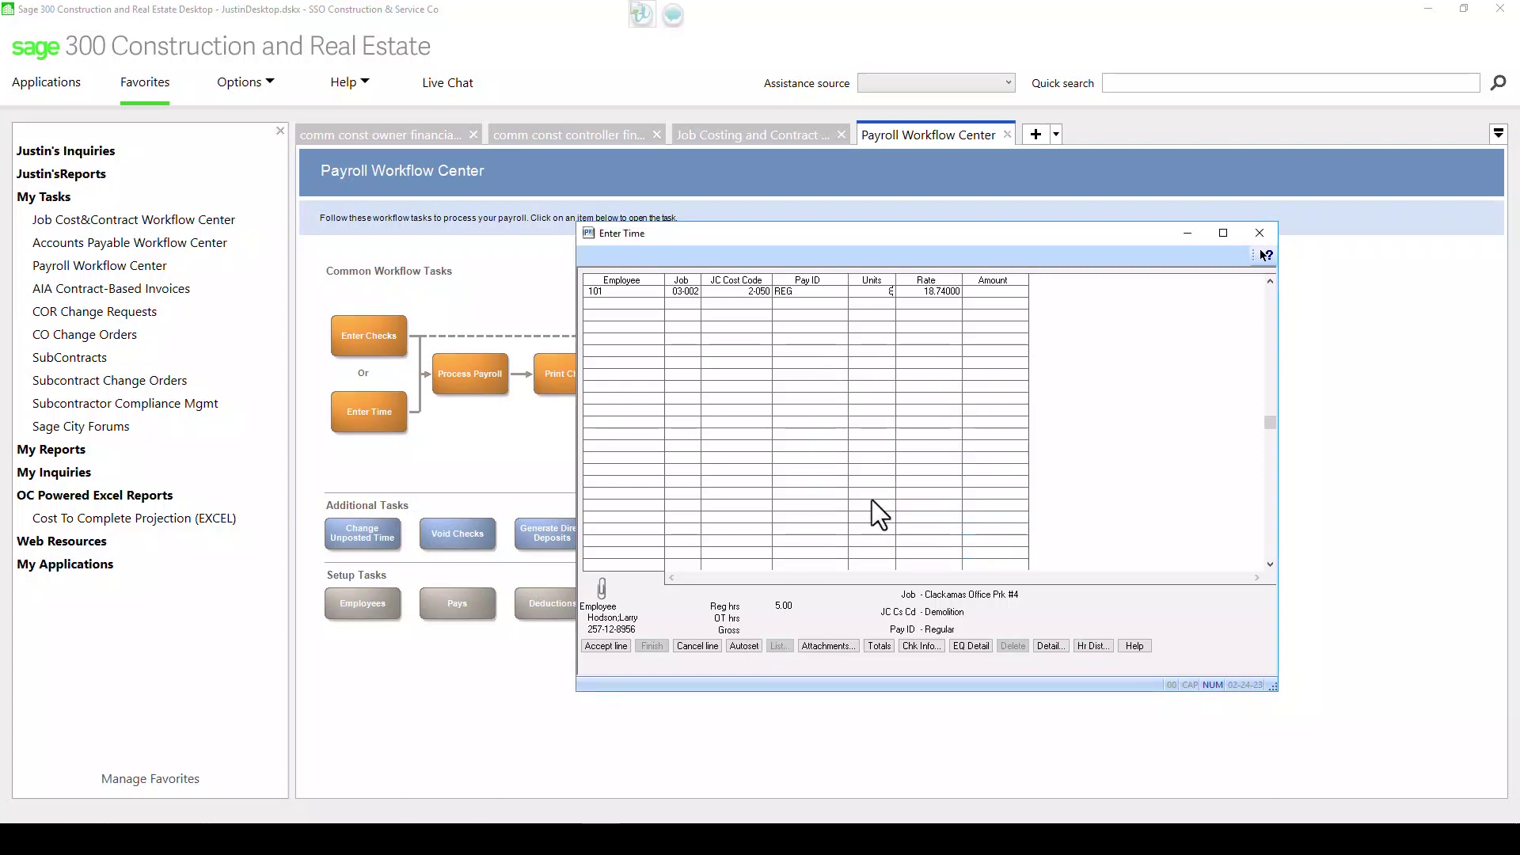
pyautogui.write('8')
pyautogui.press('Tab')
pyautogui.press('Tab')
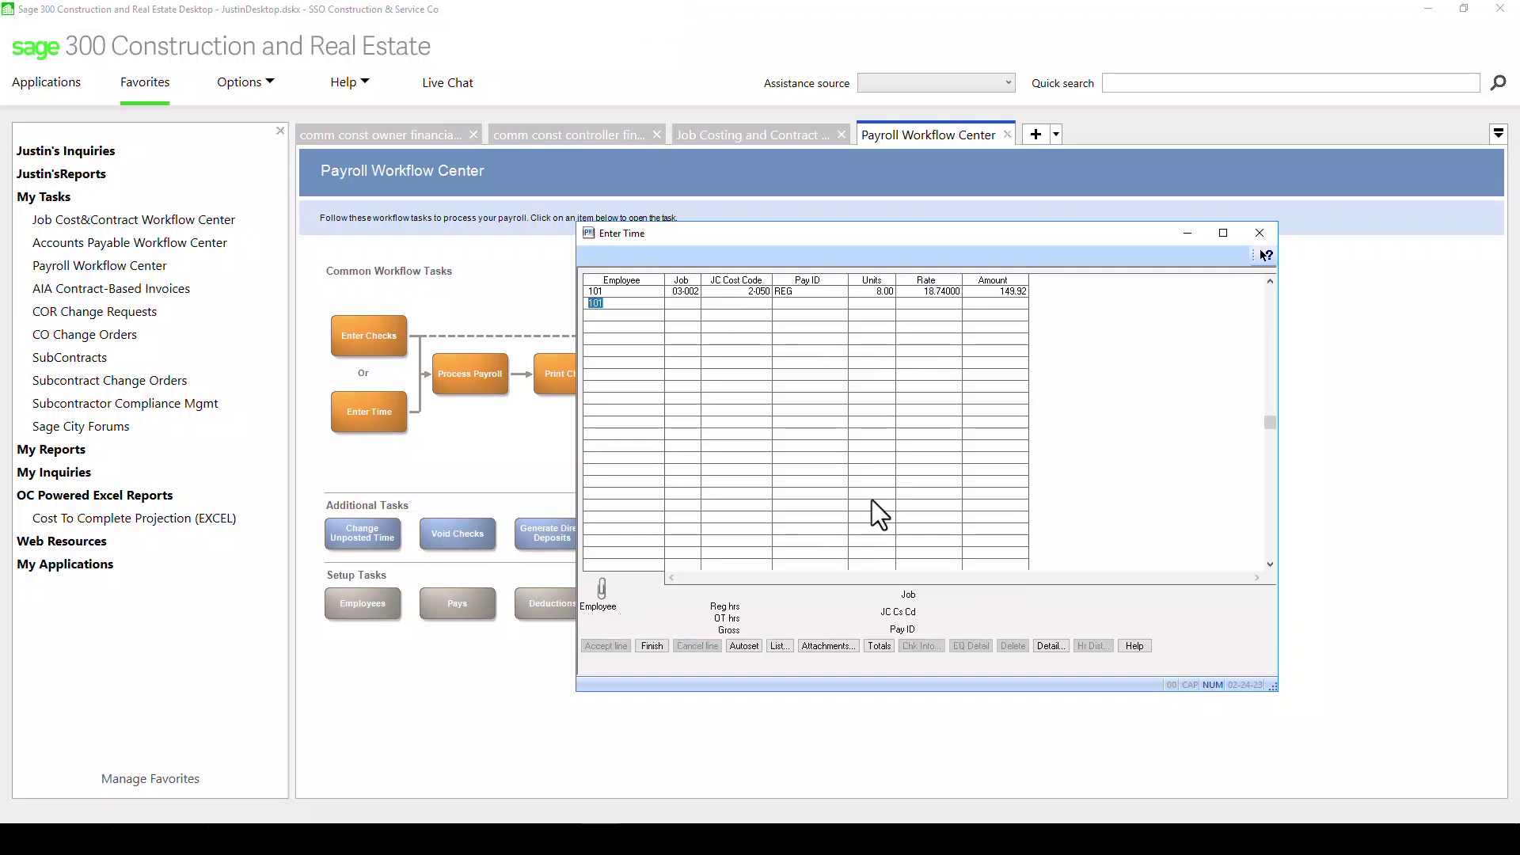
# Fill a second time line for the same employee with job 03-001, cost code 2-075 Concrete Removal and 8 regular units.
pyautogui.press('Tab')
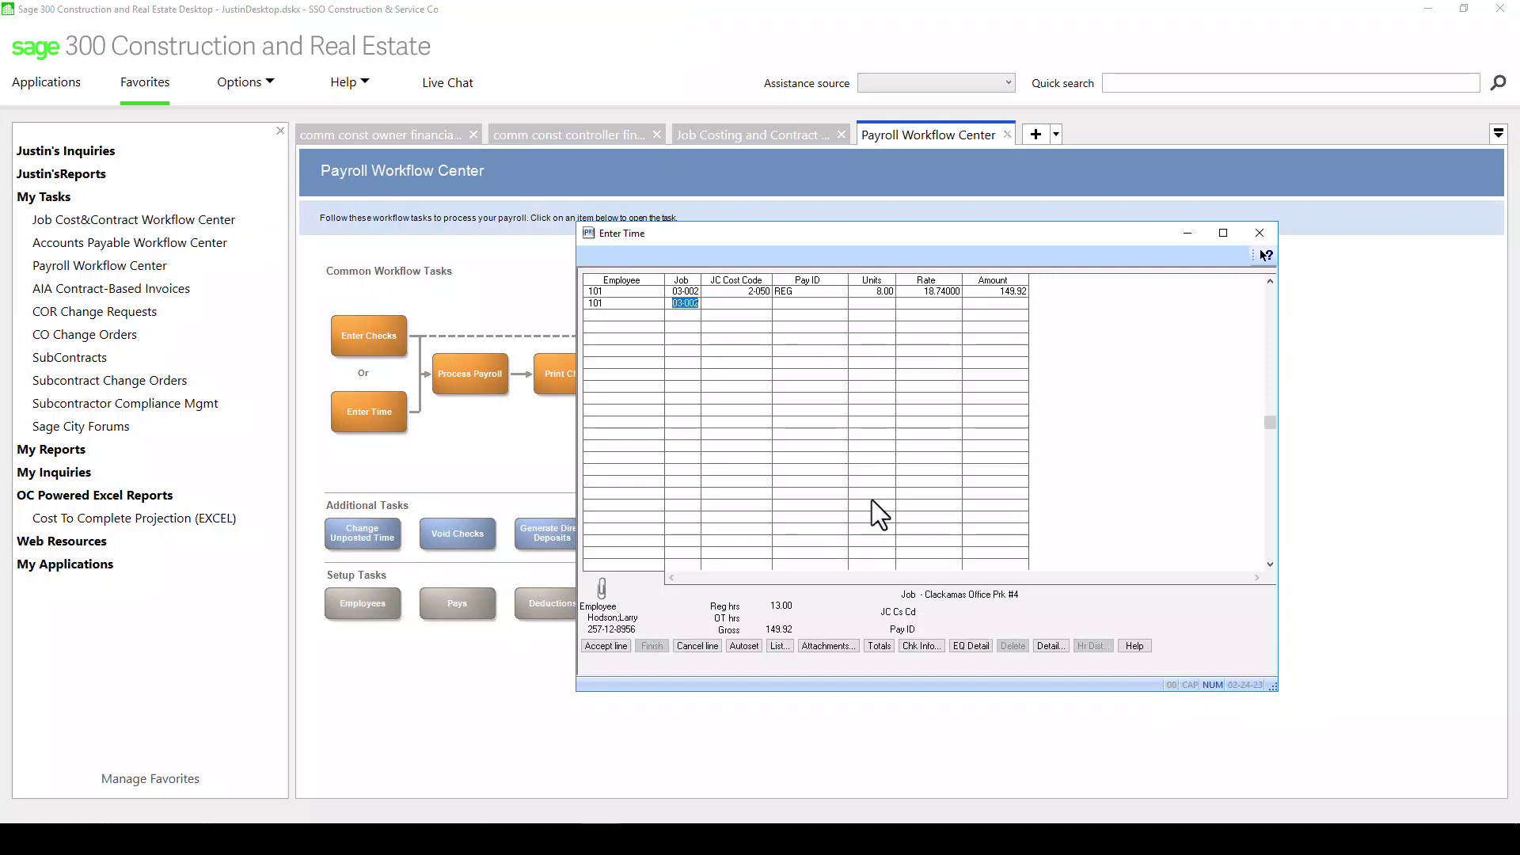
pyautogui.write('3')
pyautogui.press('Tab')
pyautogui.press('Tab')
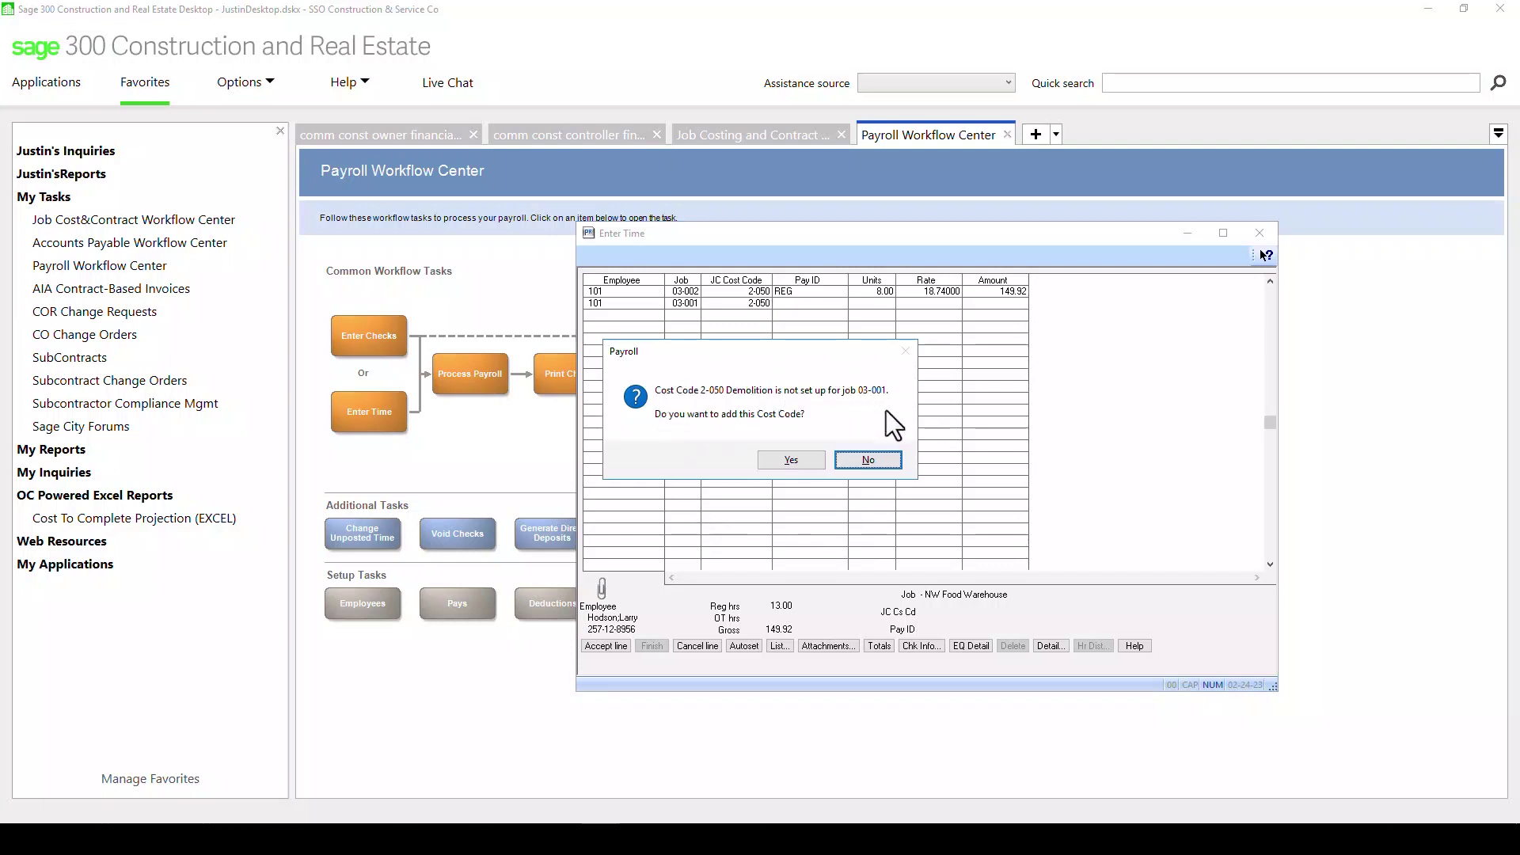
pyautogui.click(867, 460)
pyautogui.click(779, 645)
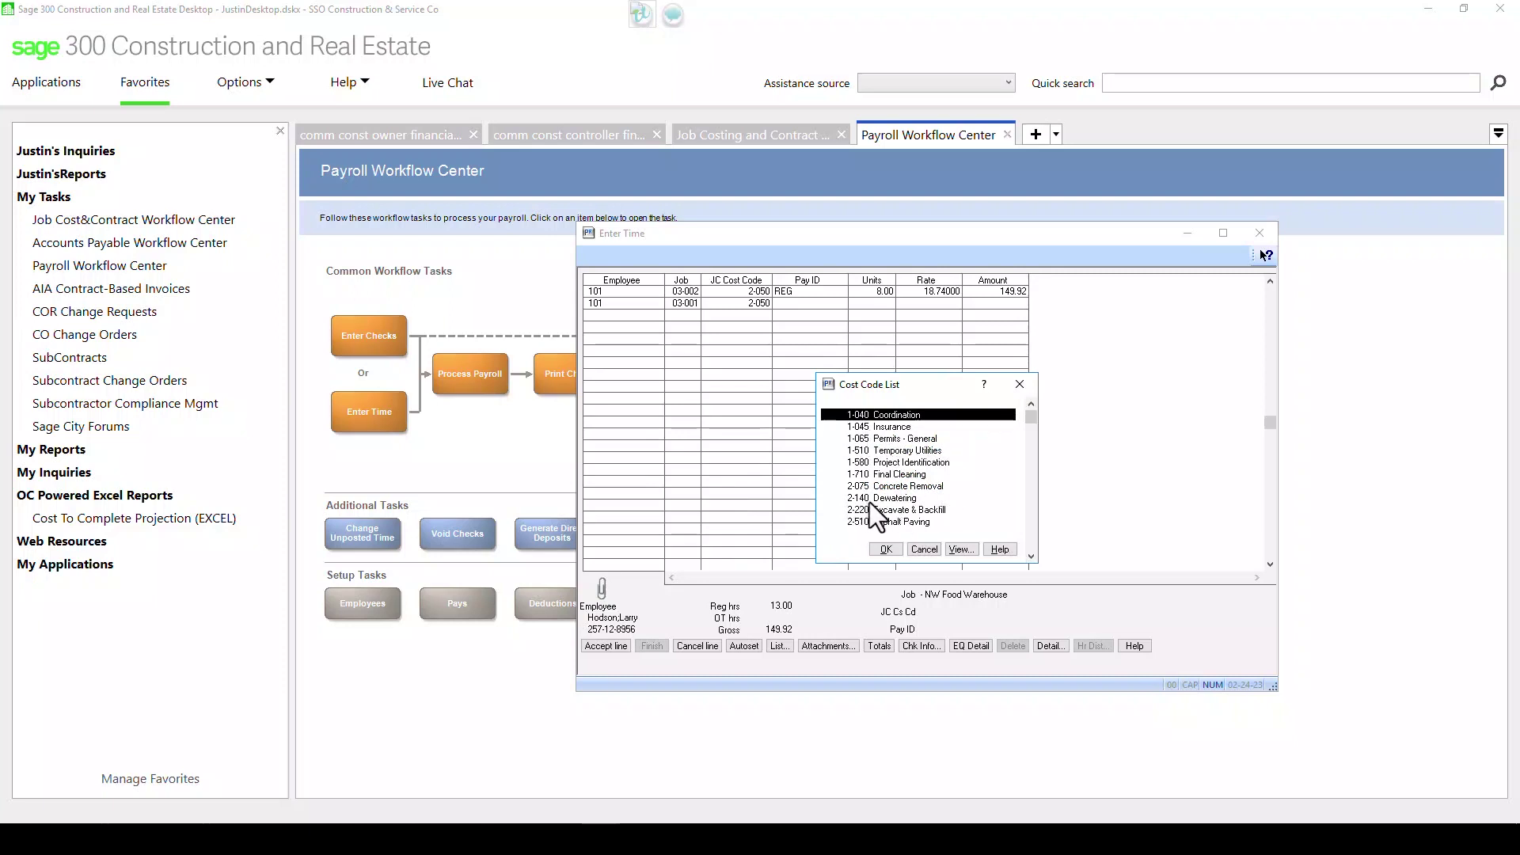
pyautogui.click(872, 486)
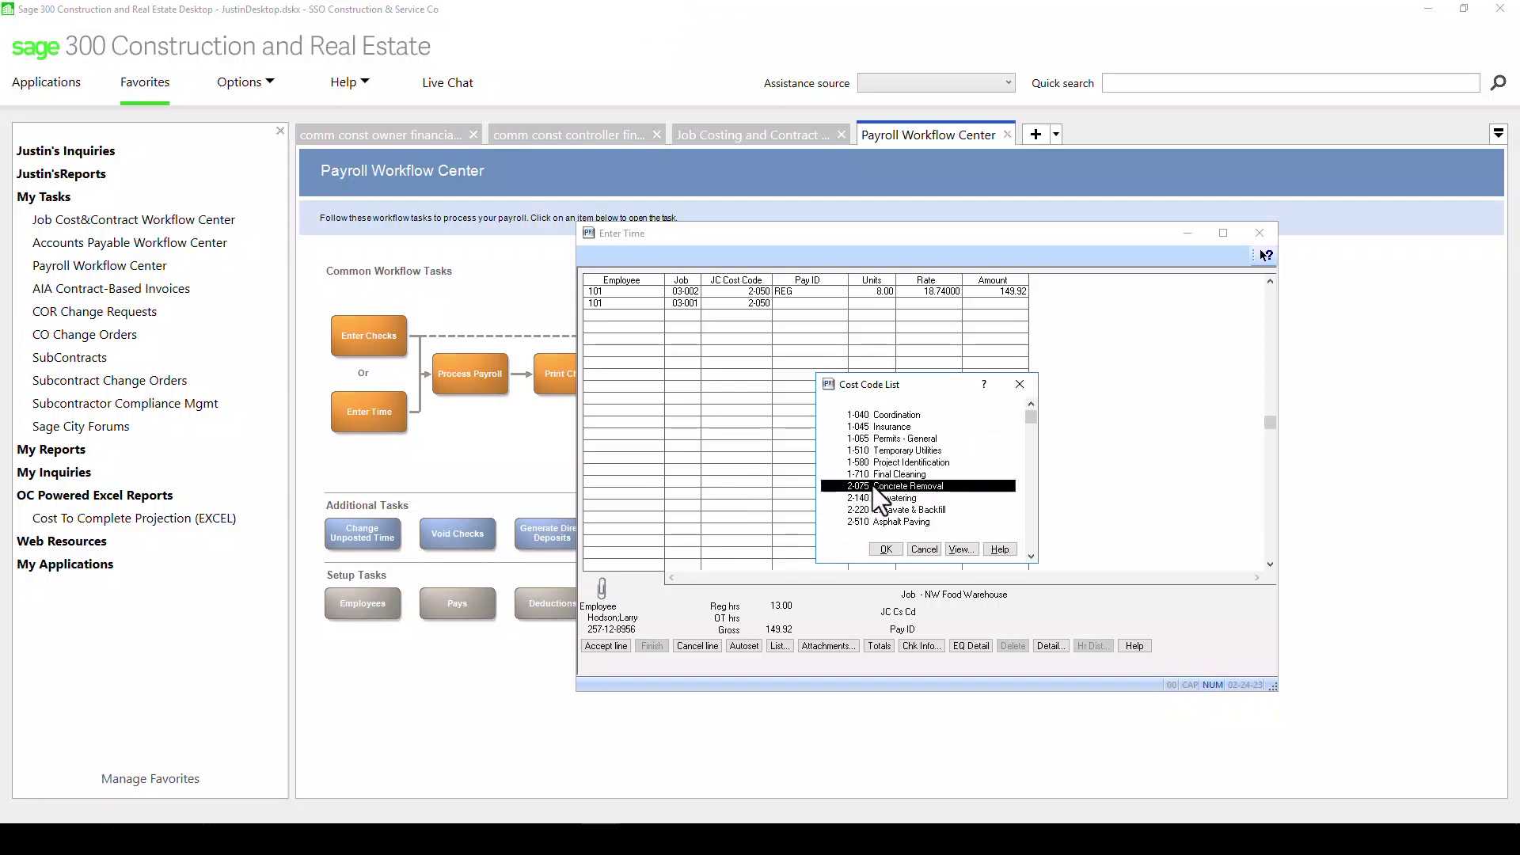
pyautogui.press('Return')
pyautogui.press('Tab')
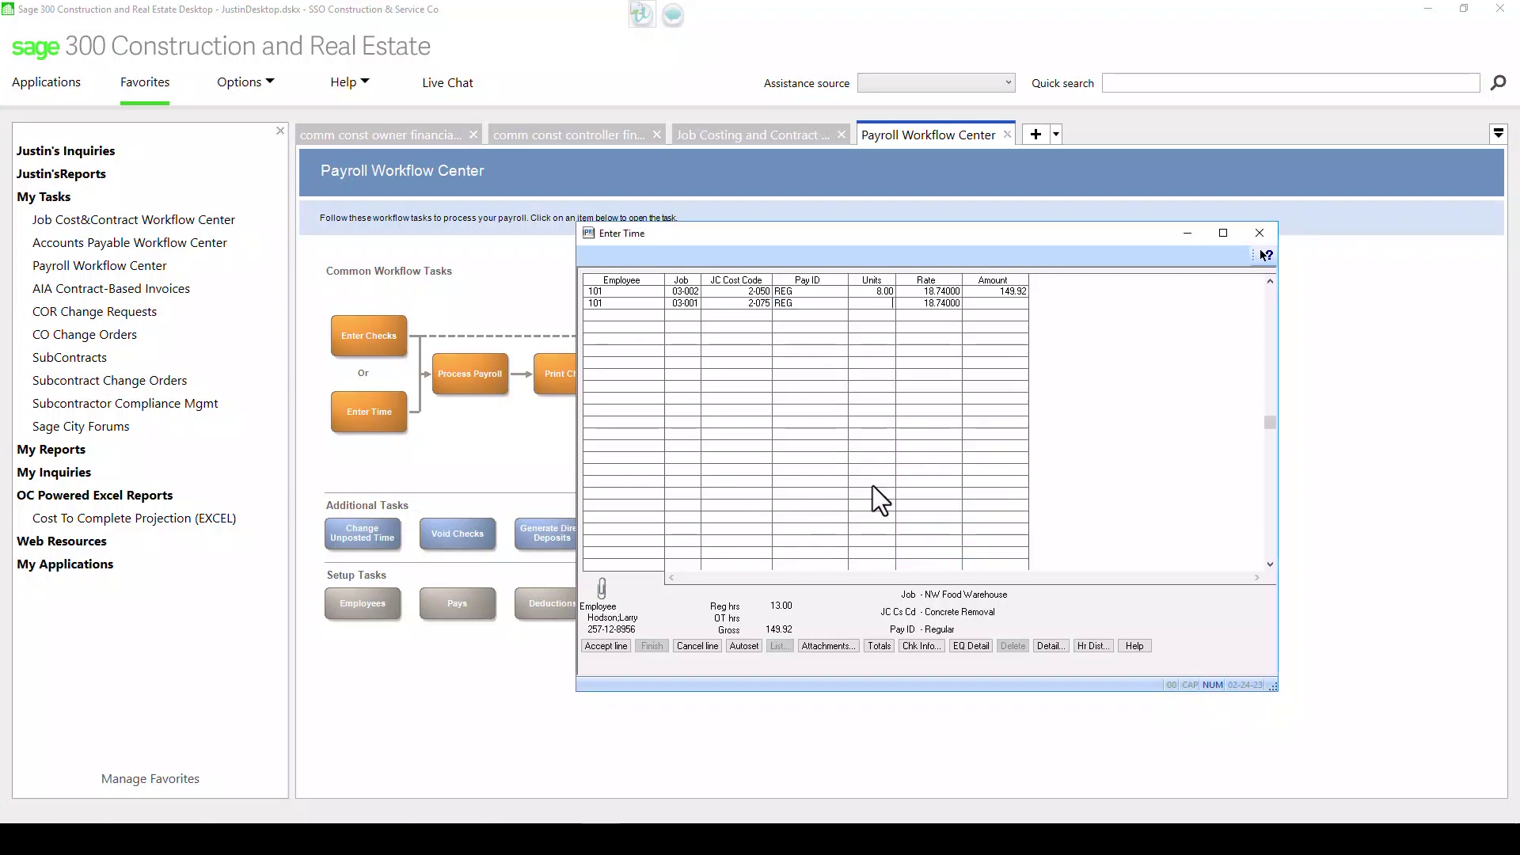
pyautogui.write('8')
pyautogui.press('Tab')
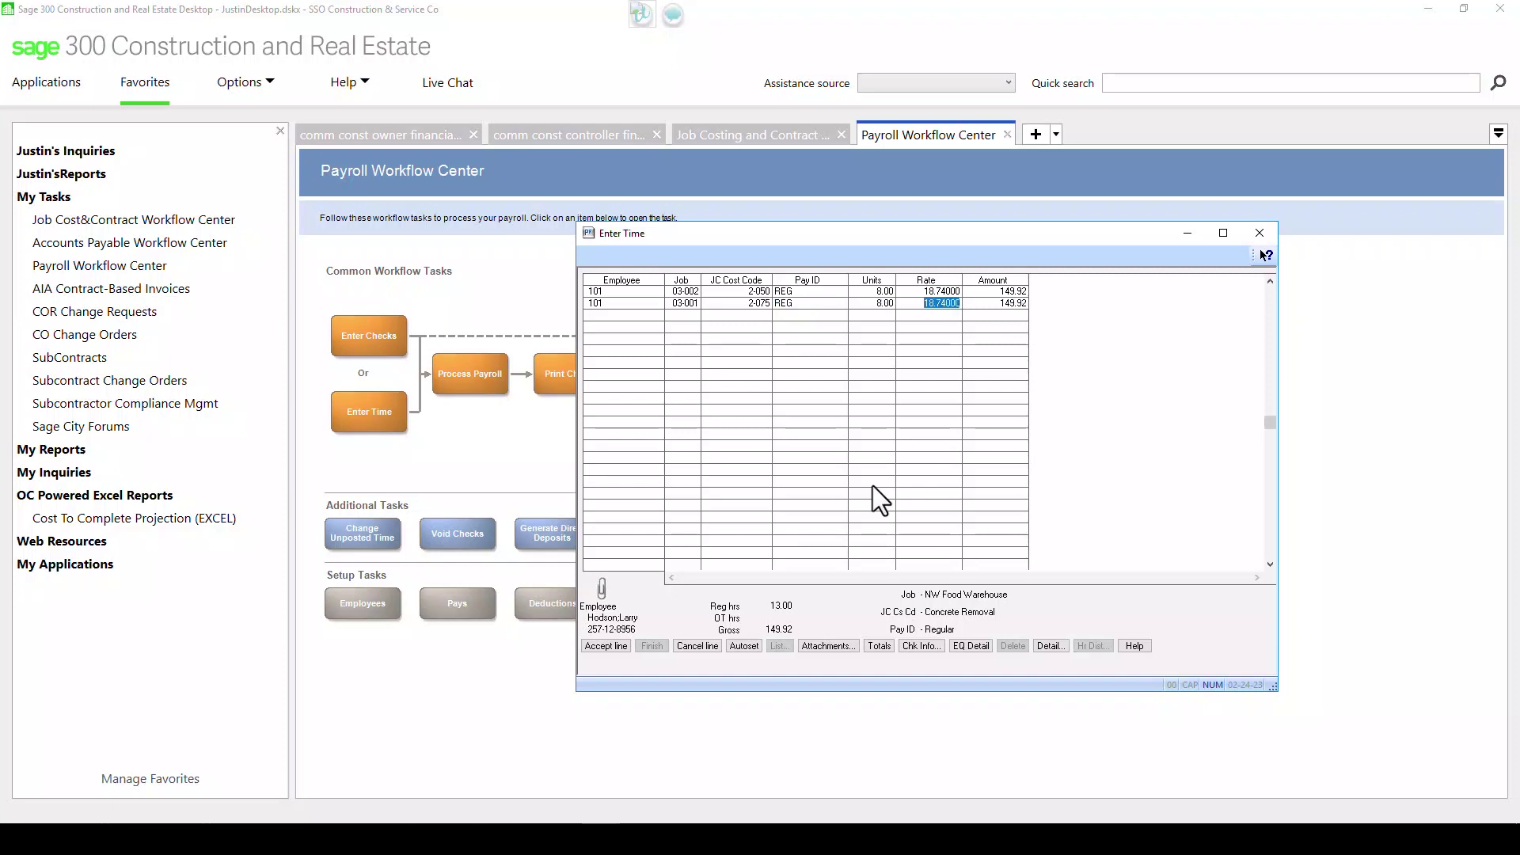
# Accept the second time line and finish time entry, printing the journal to file with the default settings.
pyautogui.click(605, 646)
pyautogui.click(650, 646)
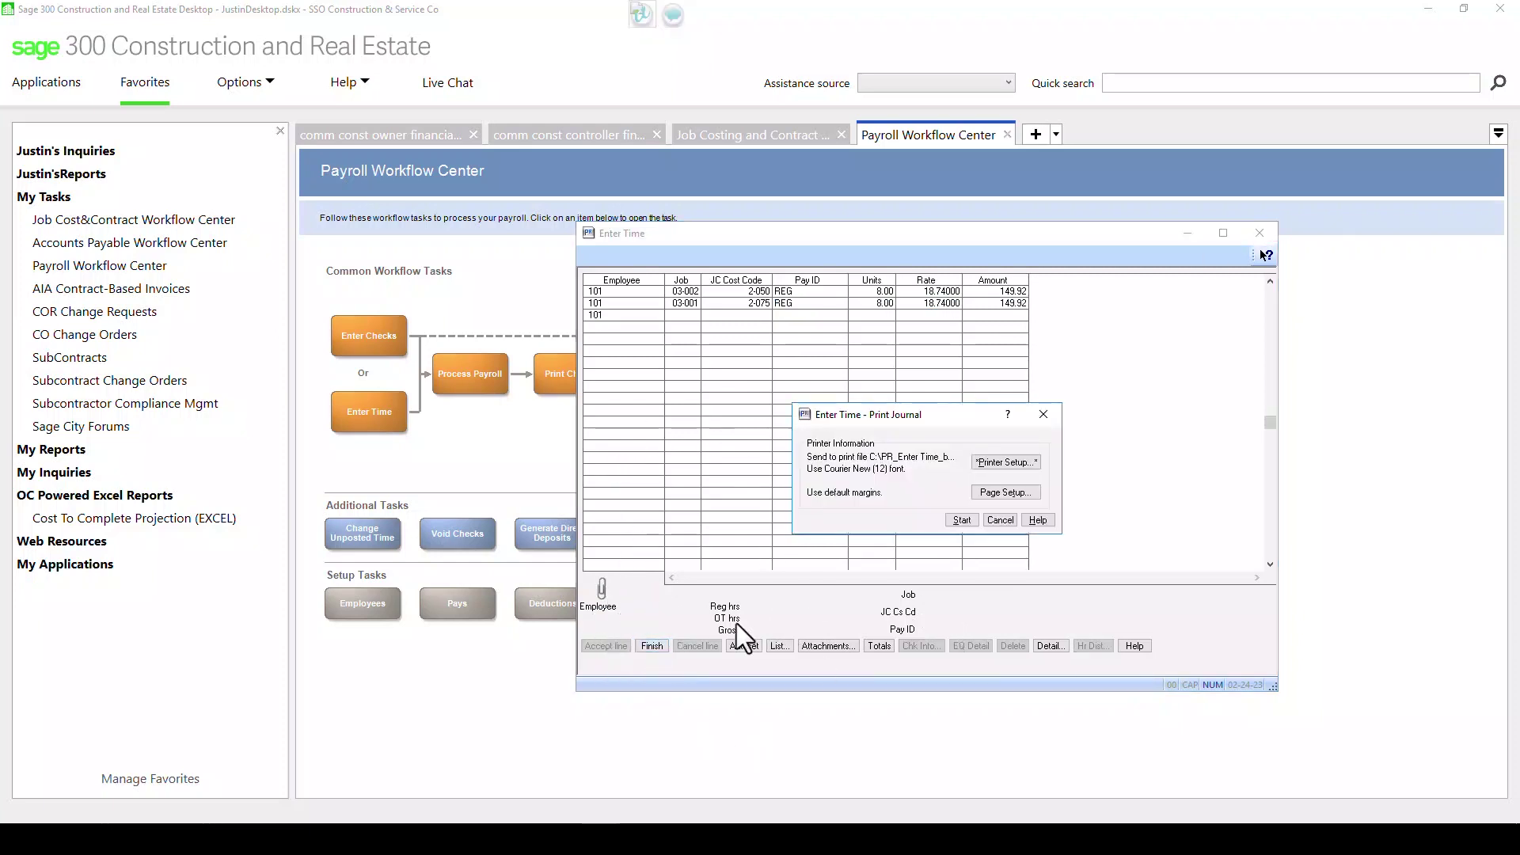
pyautogui.click(961, 520)
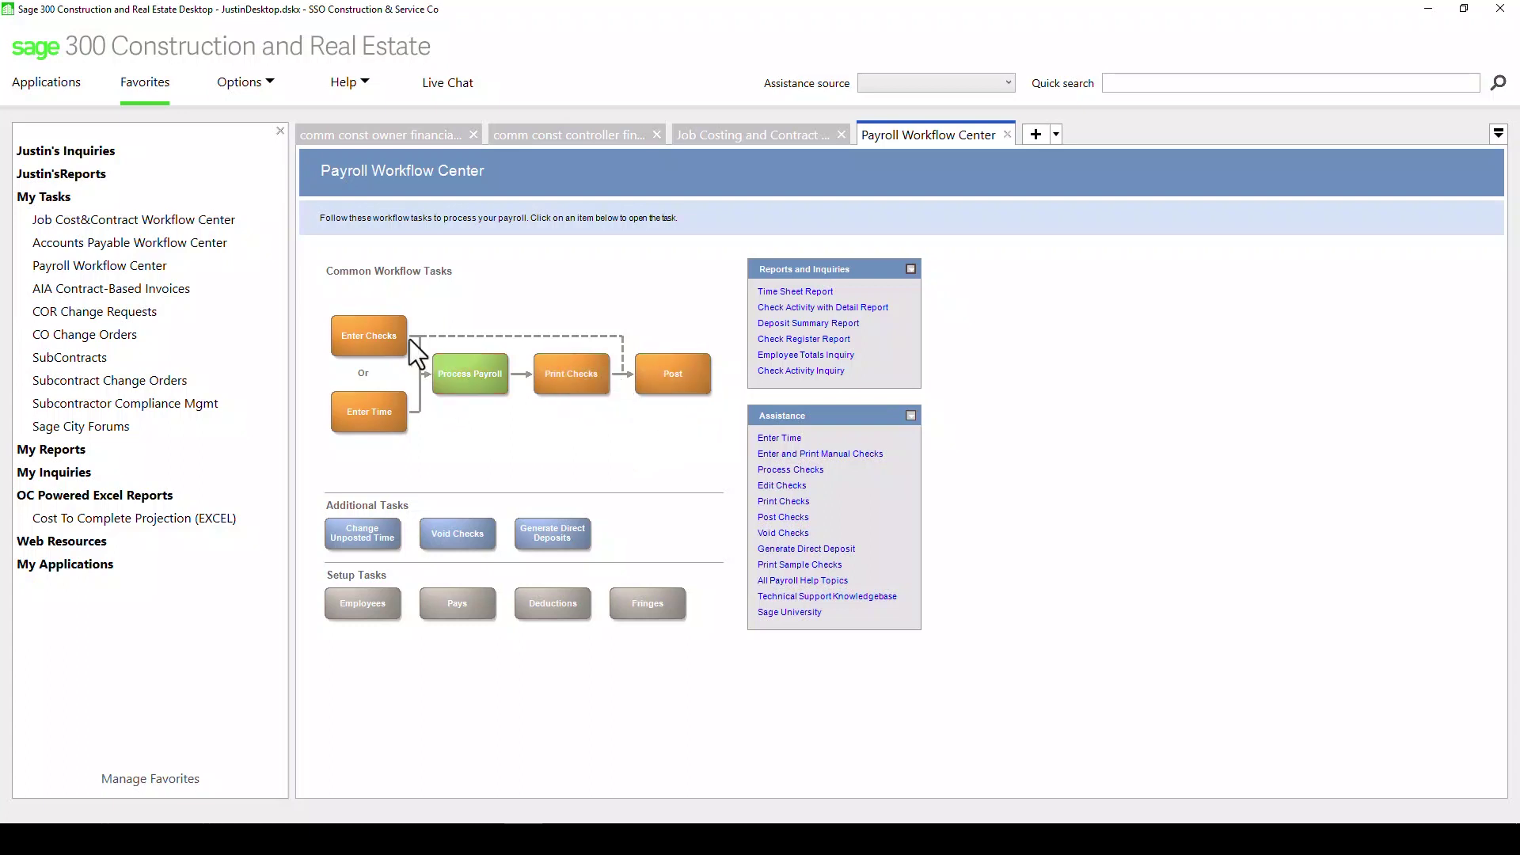
# Start payroll check entry with the FIELD view, keeping the default period begin date.
pyautogui.click(376, 338)
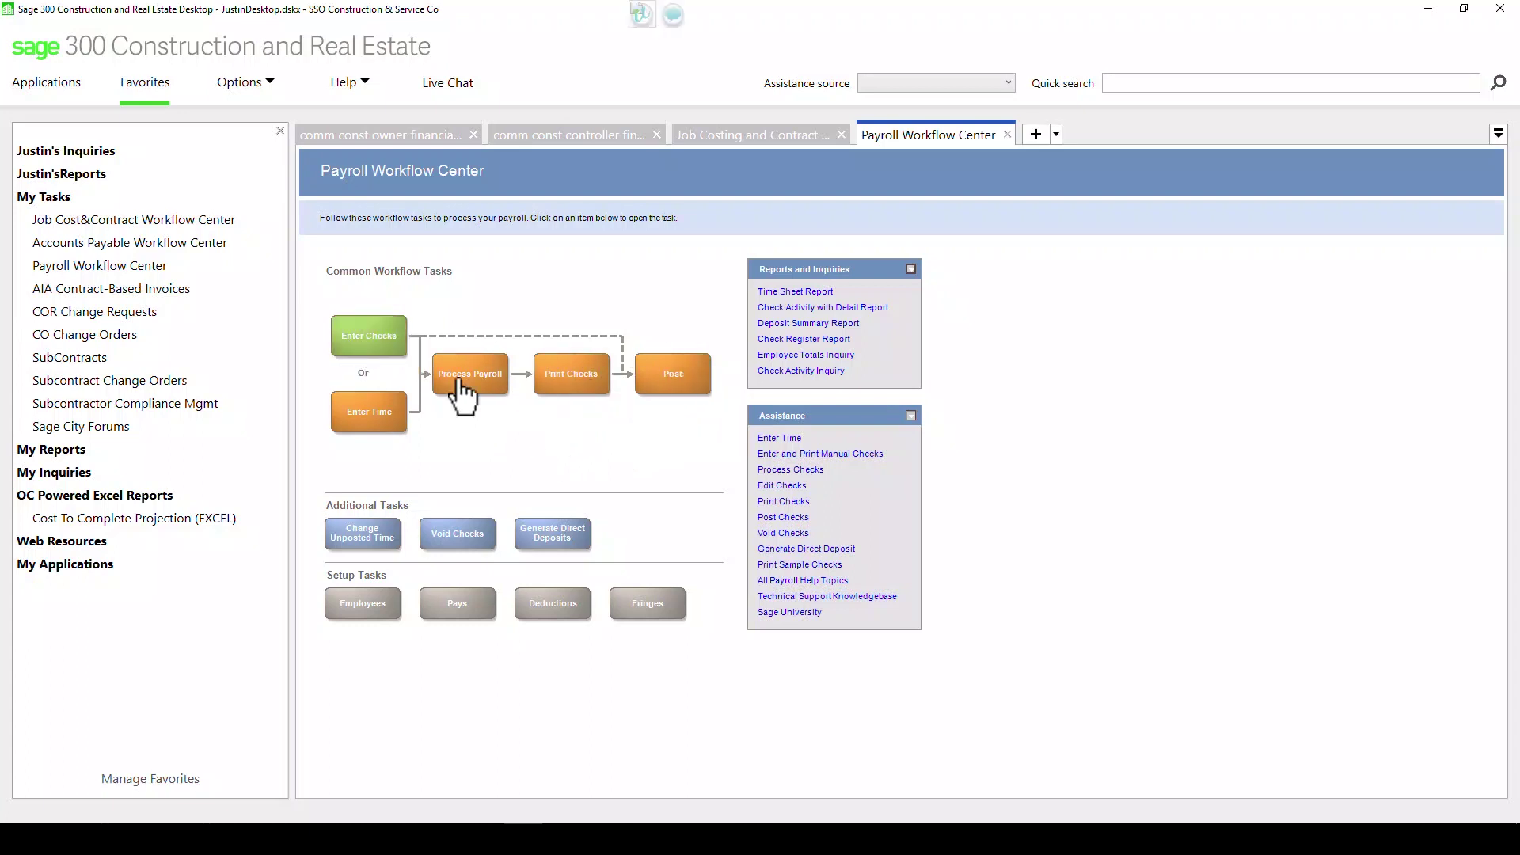
pyautogui.click(382, 350)
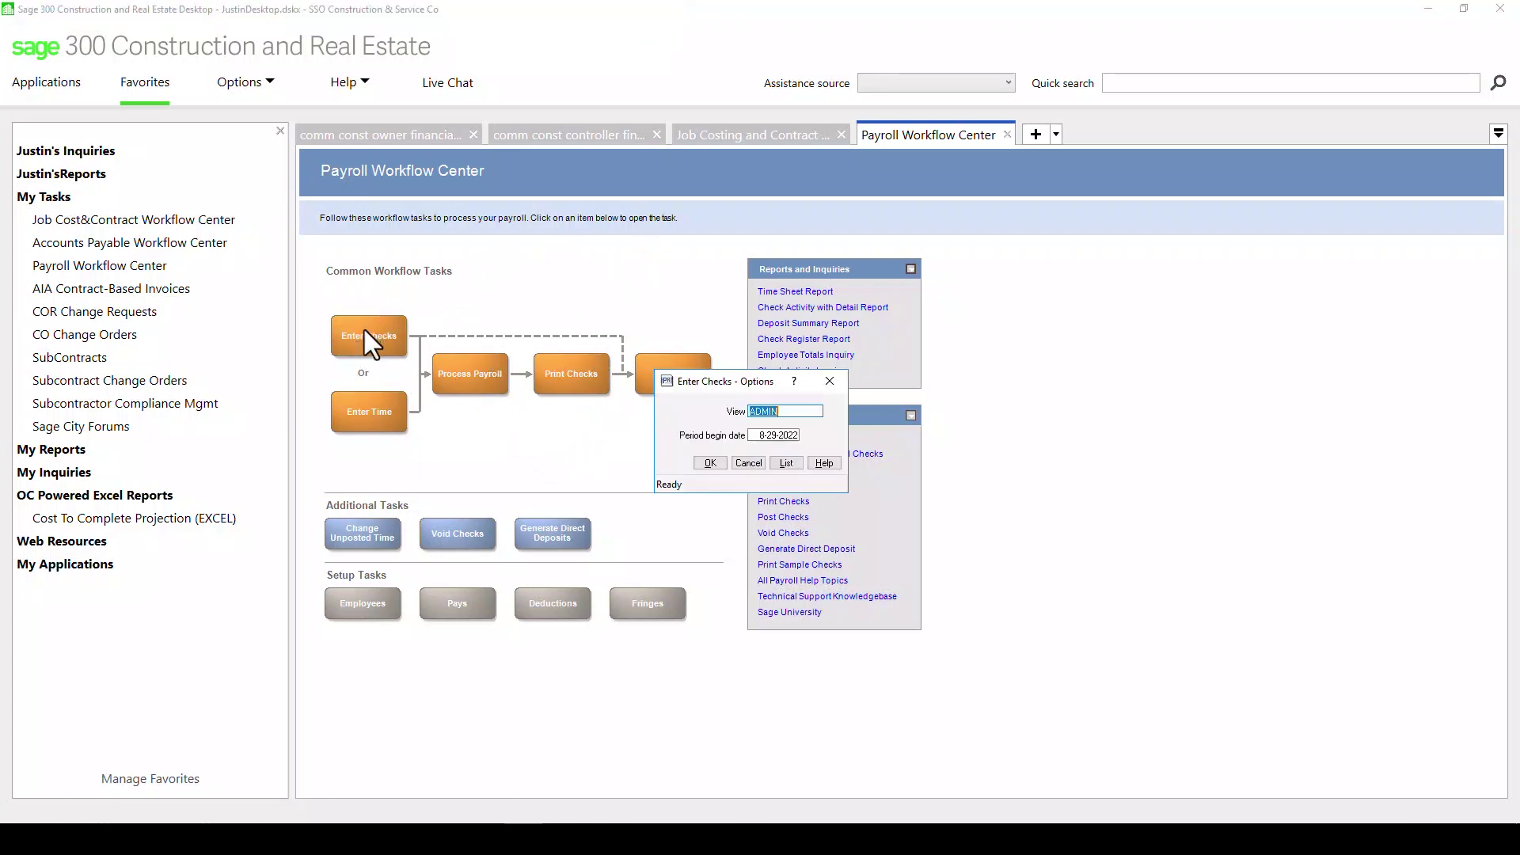
pyautogui.click(792, 466)
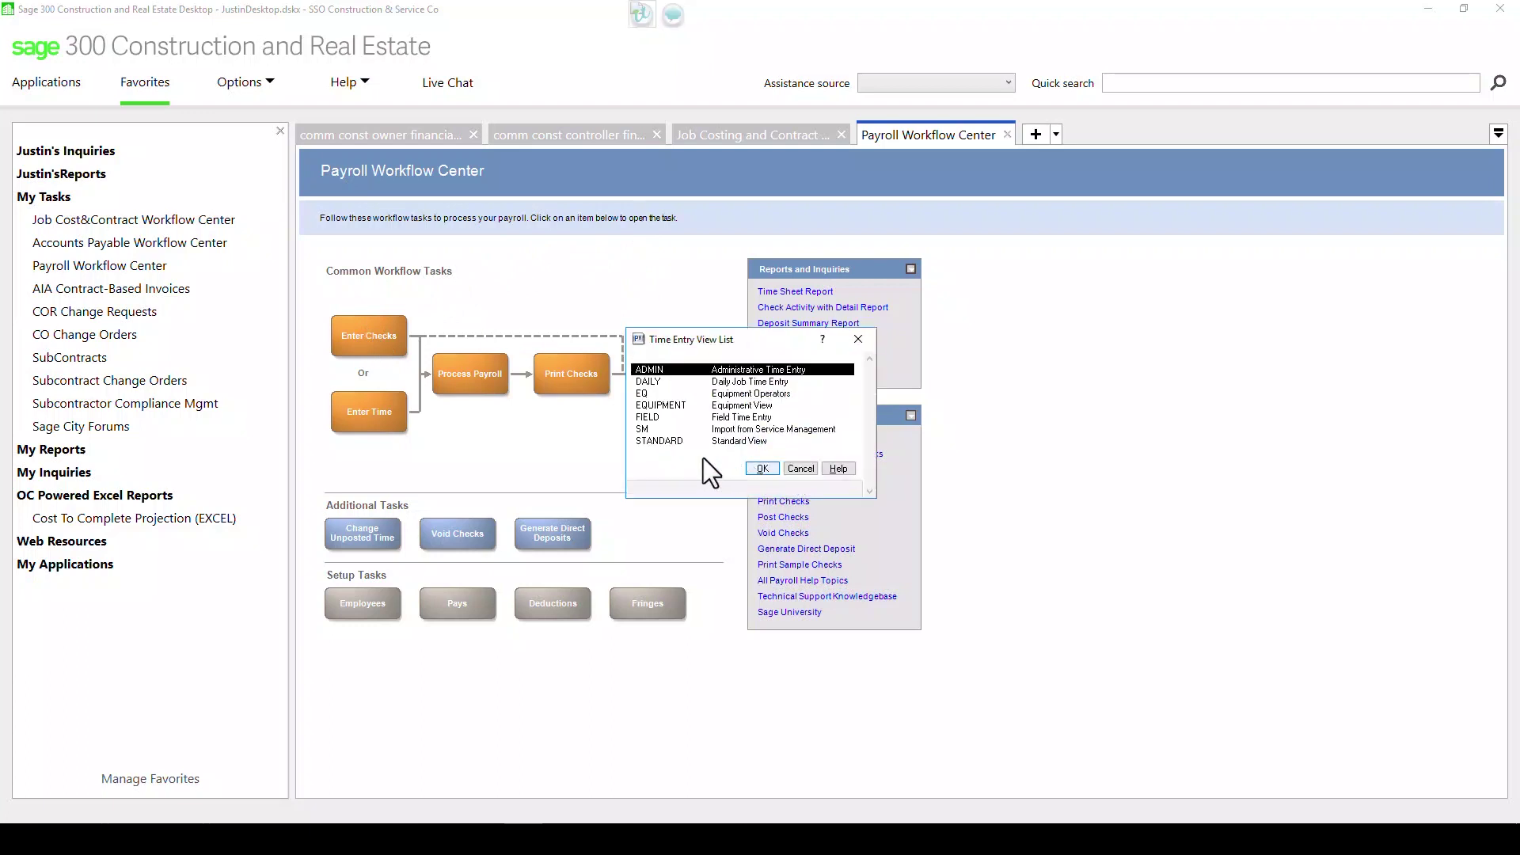
pyautogui.click(657, 418)
pyautogui.doubleClick(658, 420)
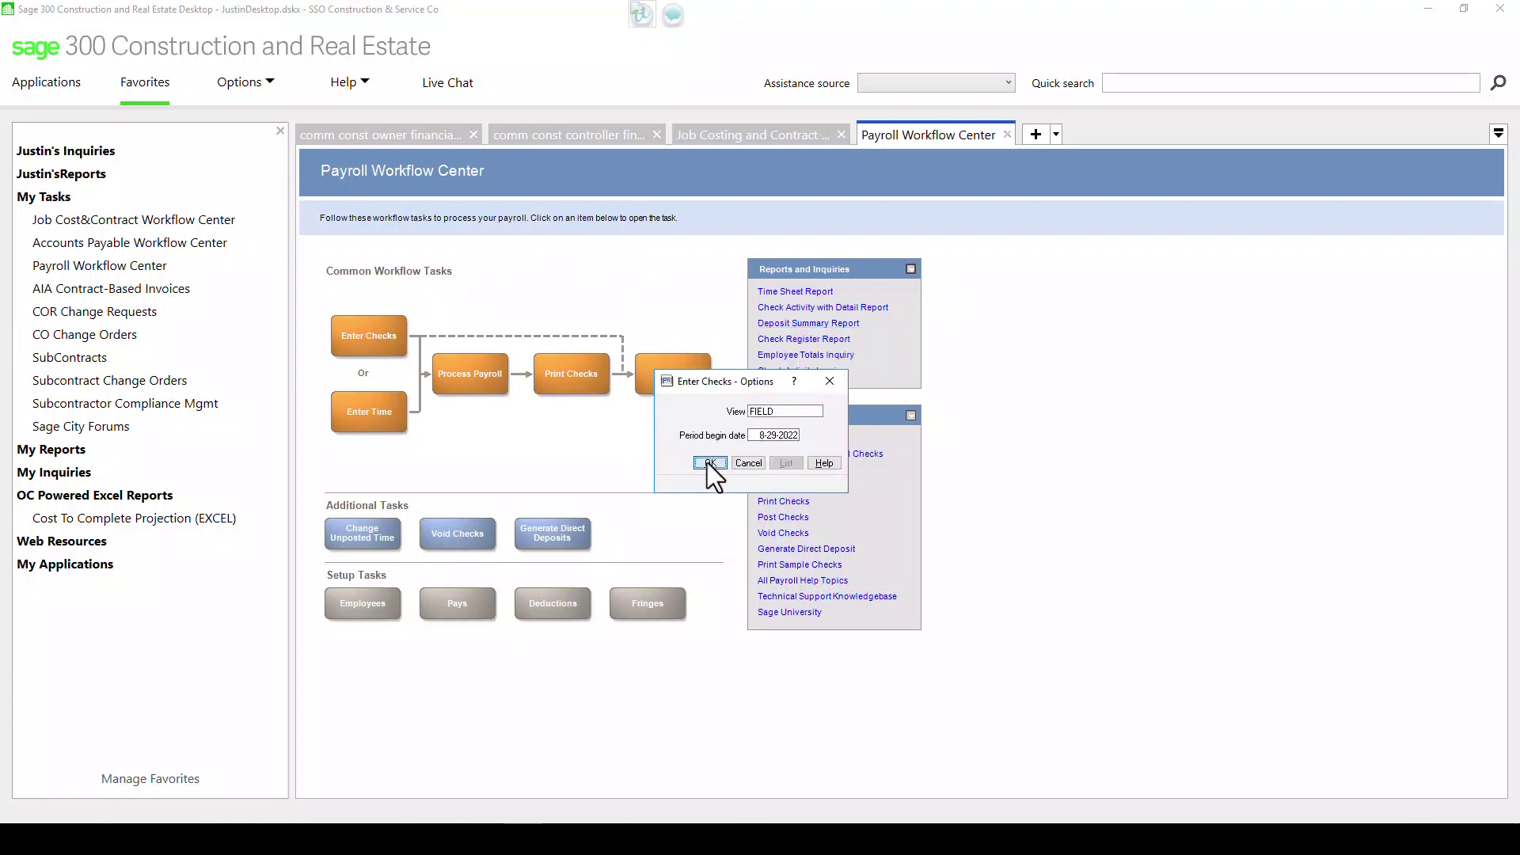
pyautogui.click(706, 466)
# Reposition and enlarge the Enter Checks window and open the first employee's check to its time lines.
pyautogui.moveTo(349, 83); pyautogui.dragTo(499, 262)
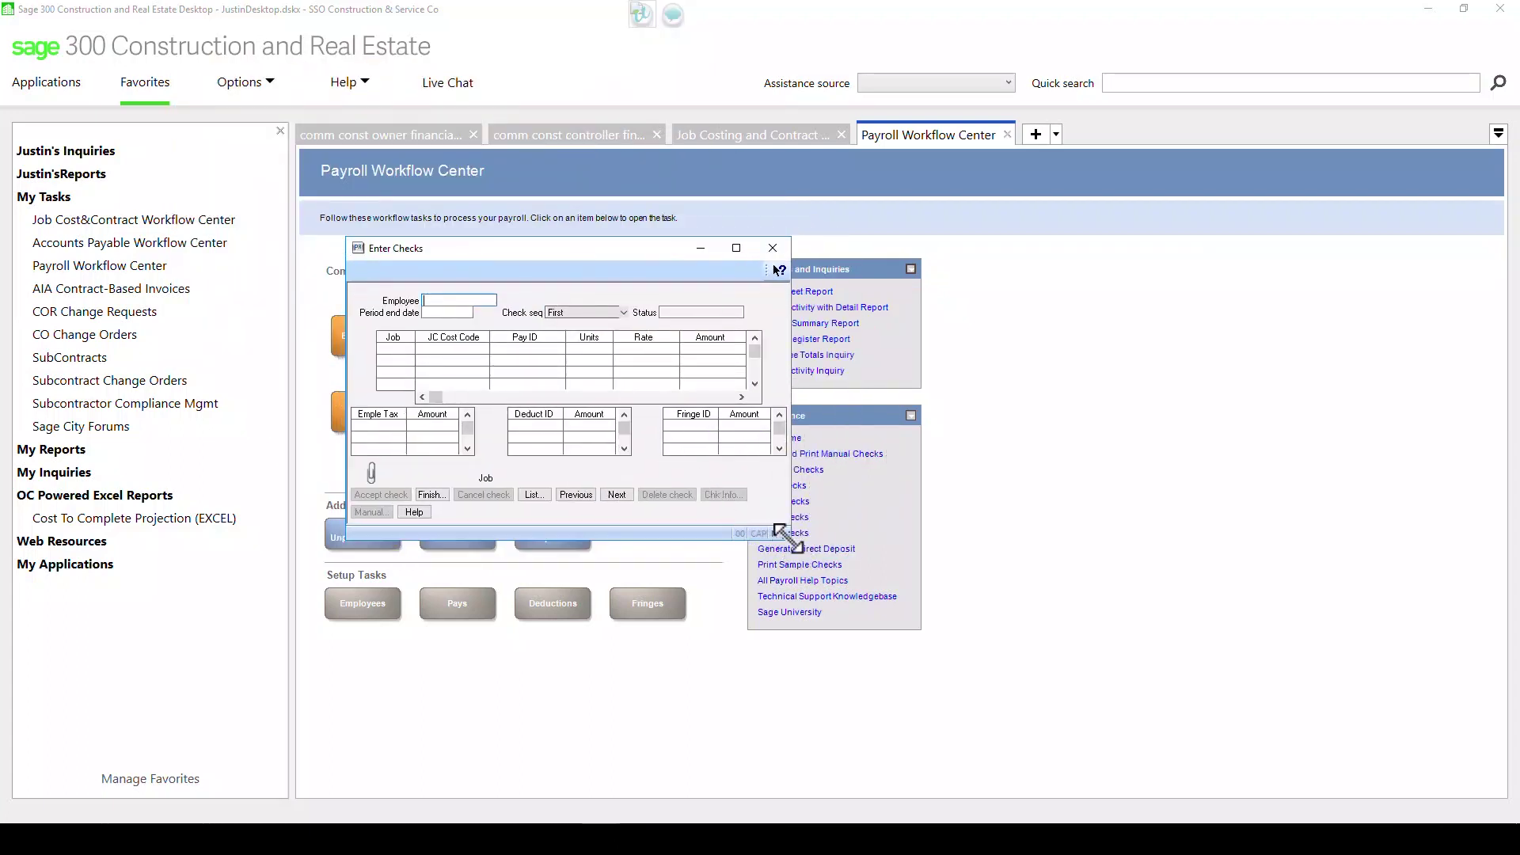
pyautogui.moveTo(782, 535); pyautogui.dragTo(876, 595)
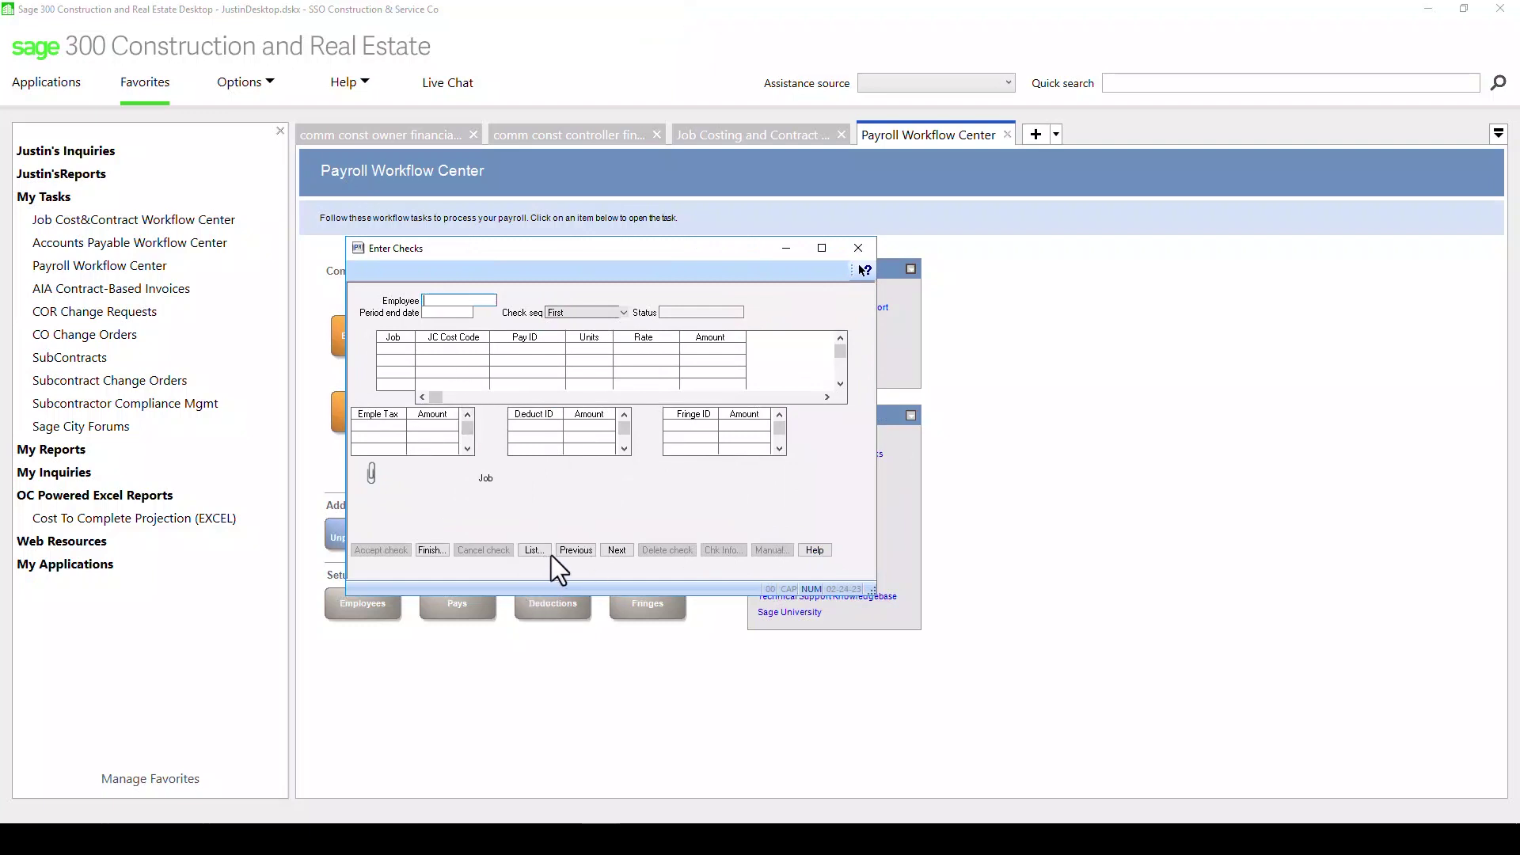
pyautogui.click(624, 551)
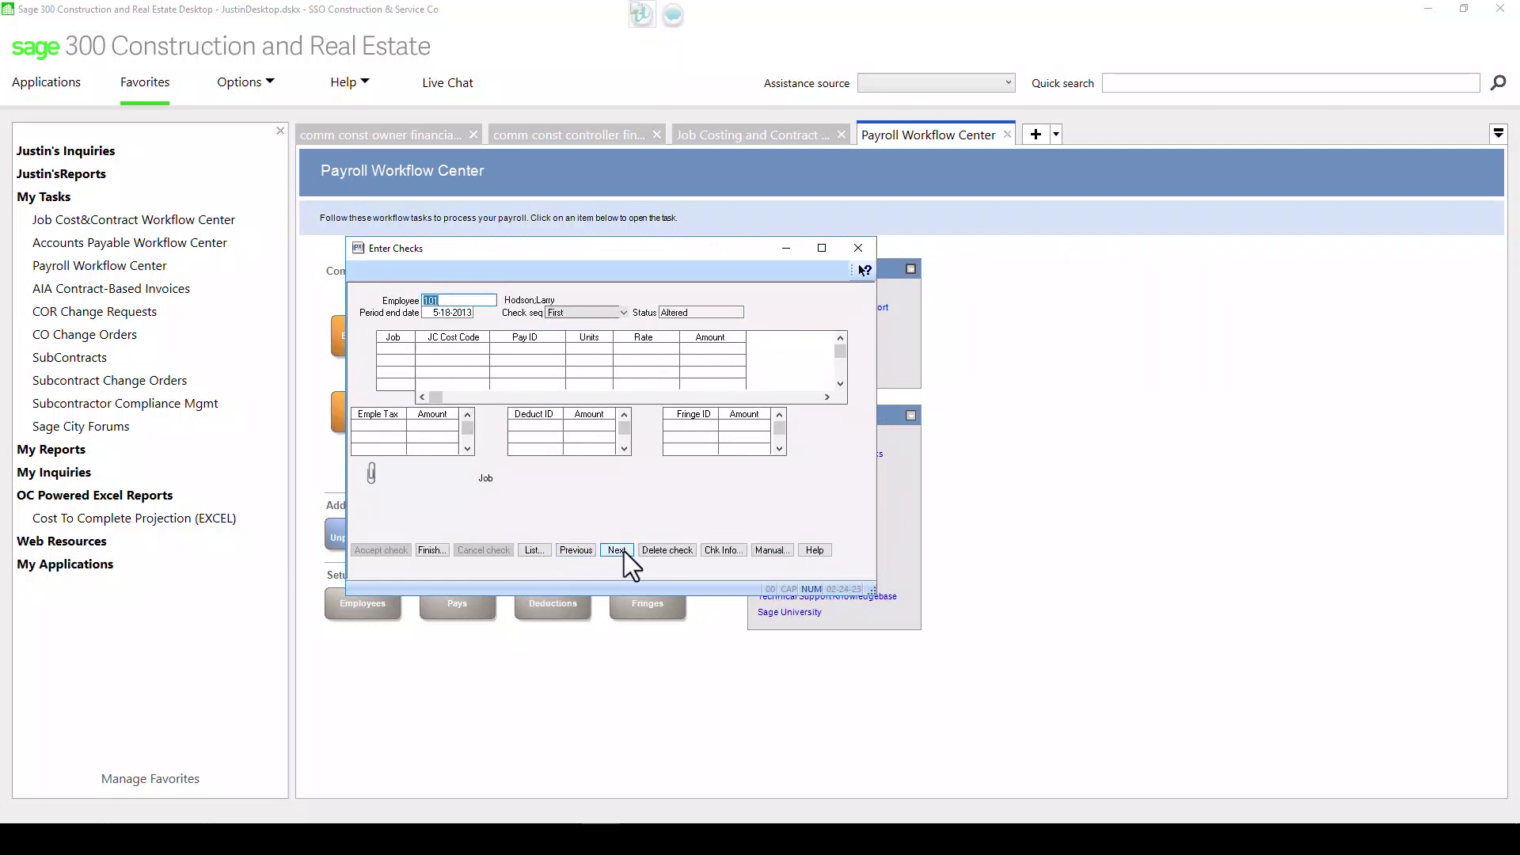
pyautogui.click(624, 551)
pyautogui.press('Return')
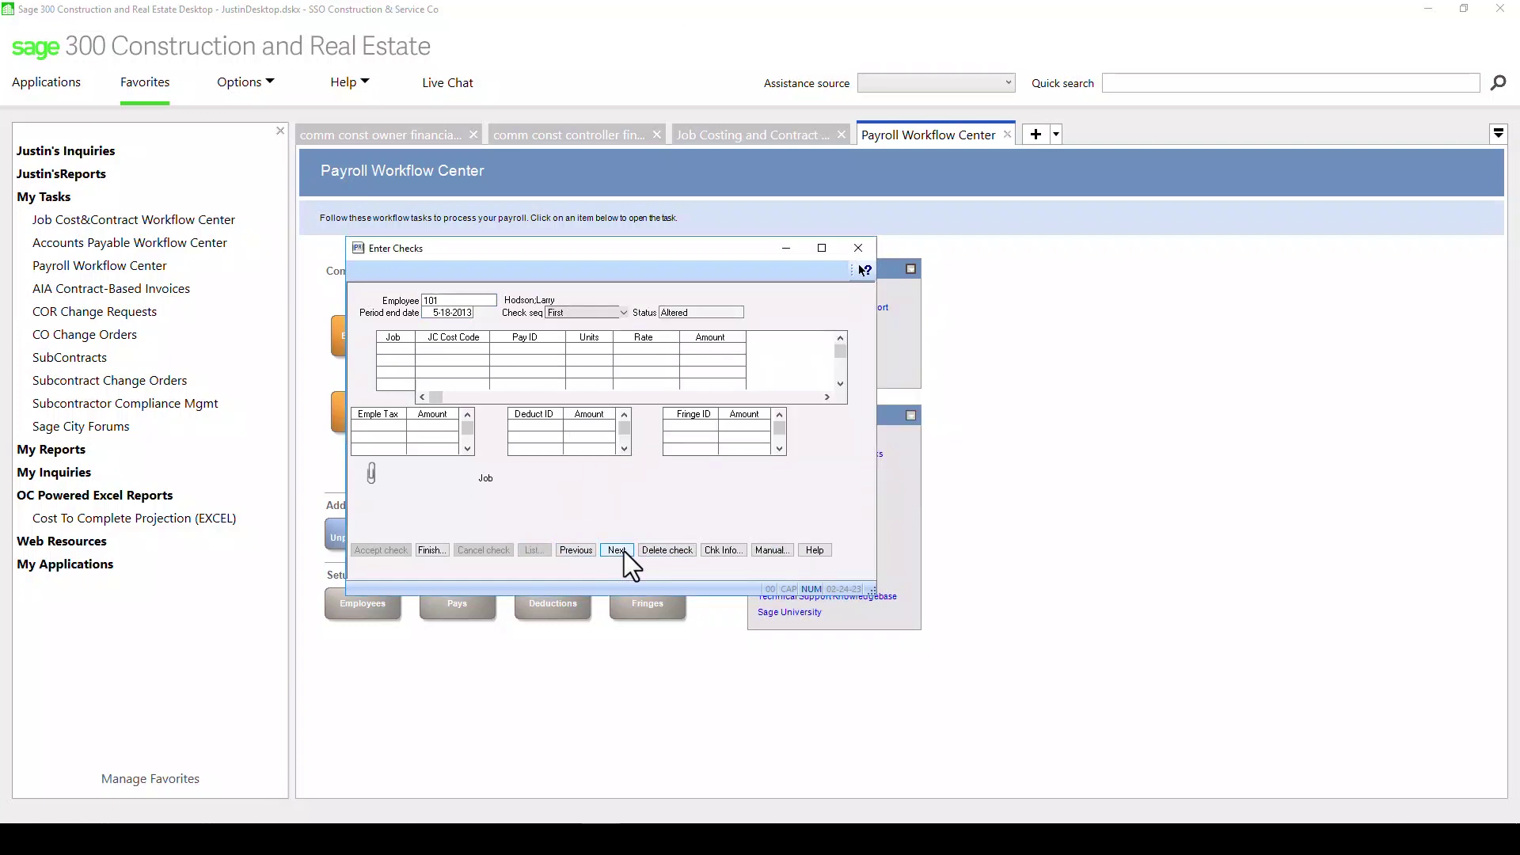
pyautogui.press('Return')
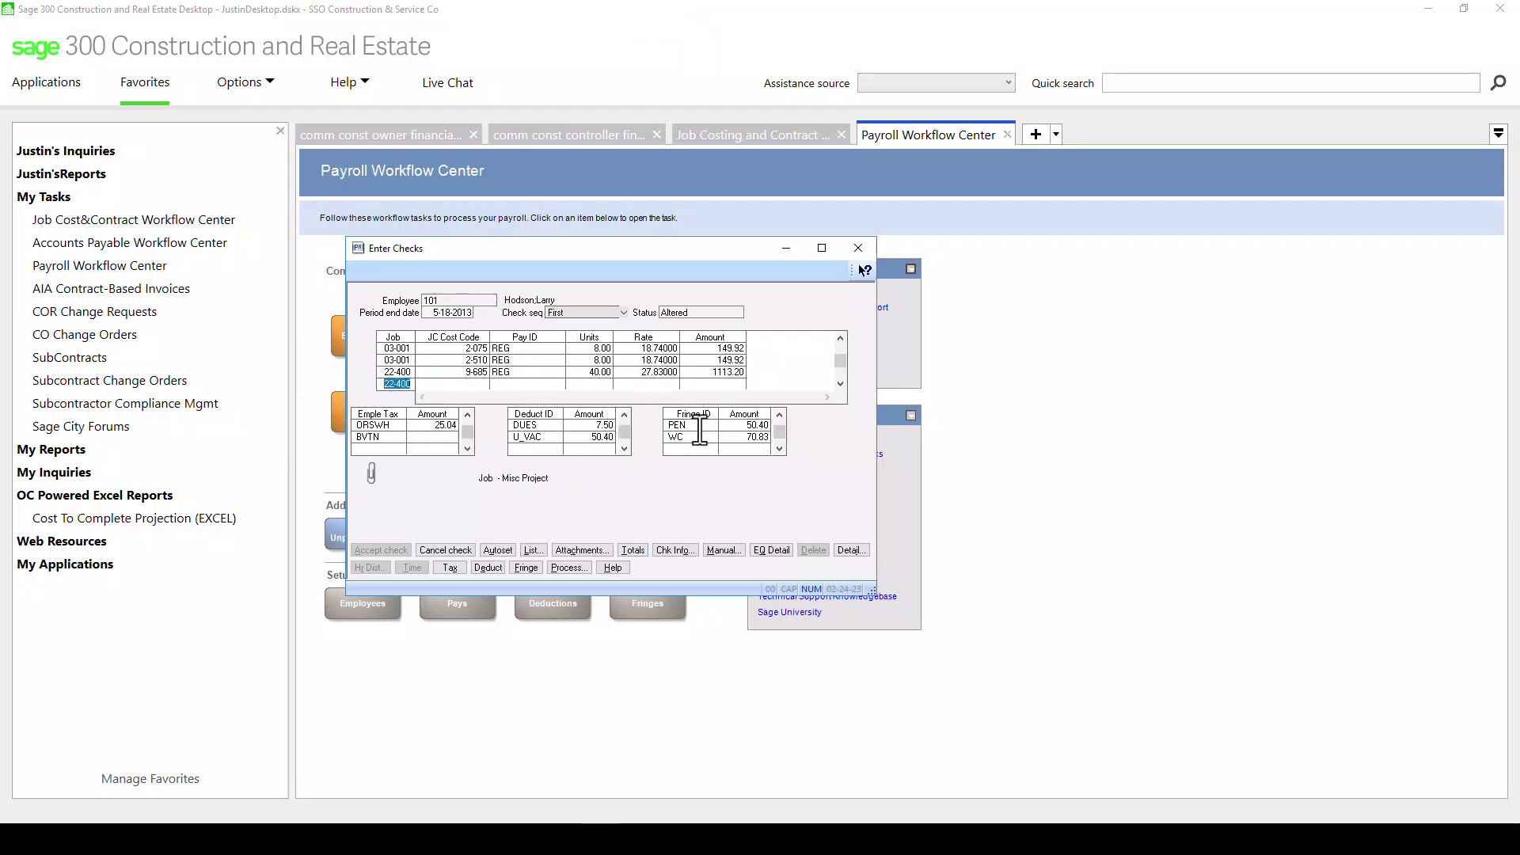
# Add a GARN (Garnishment) deduction of 50.00 to the employee's check.
pyautogui.click(524, 450)
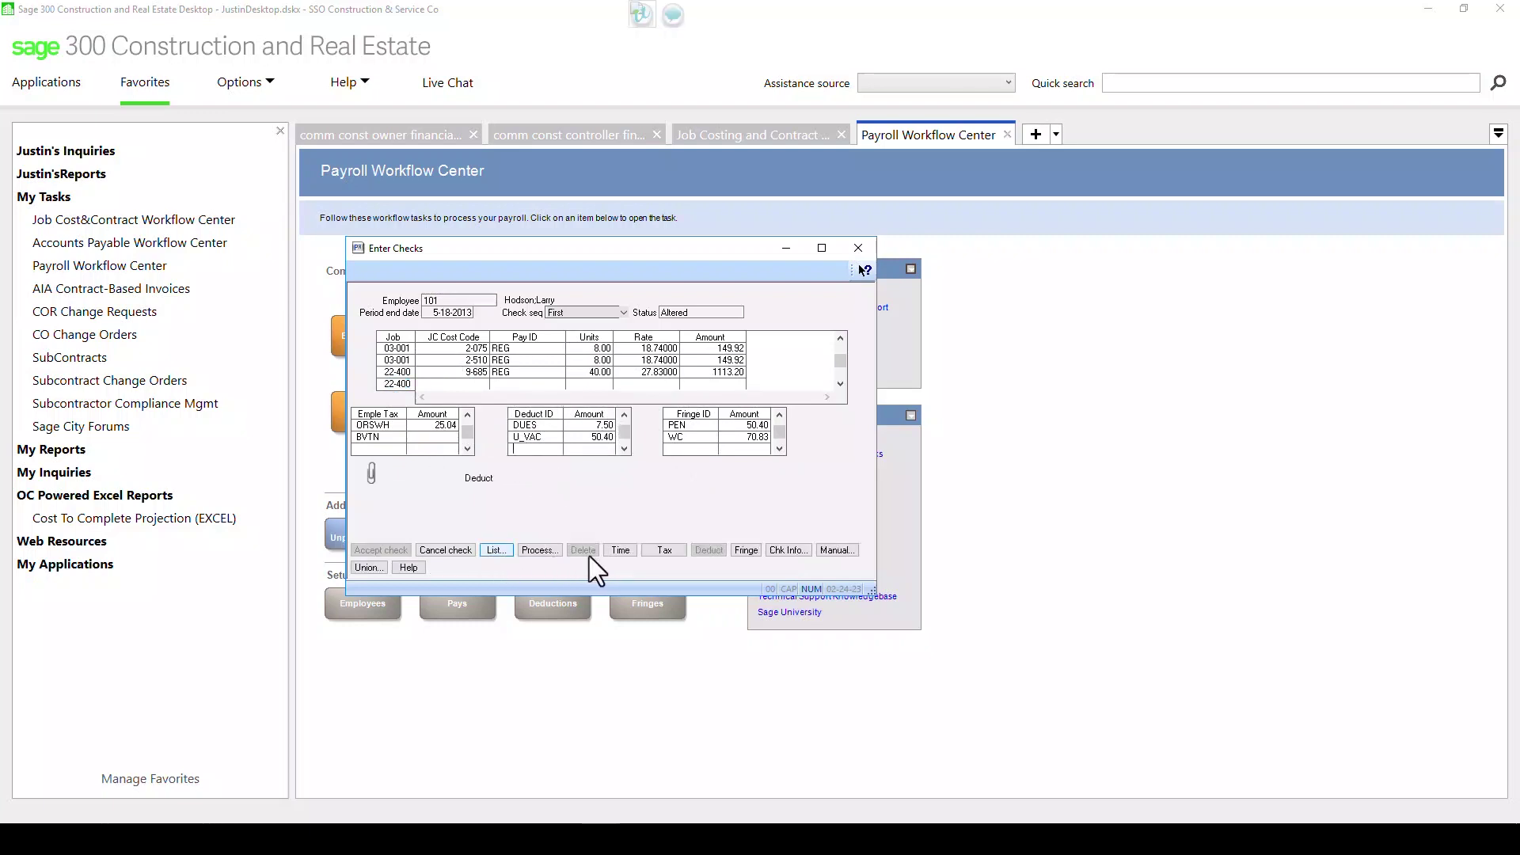
pyautogui.click(496, 551)
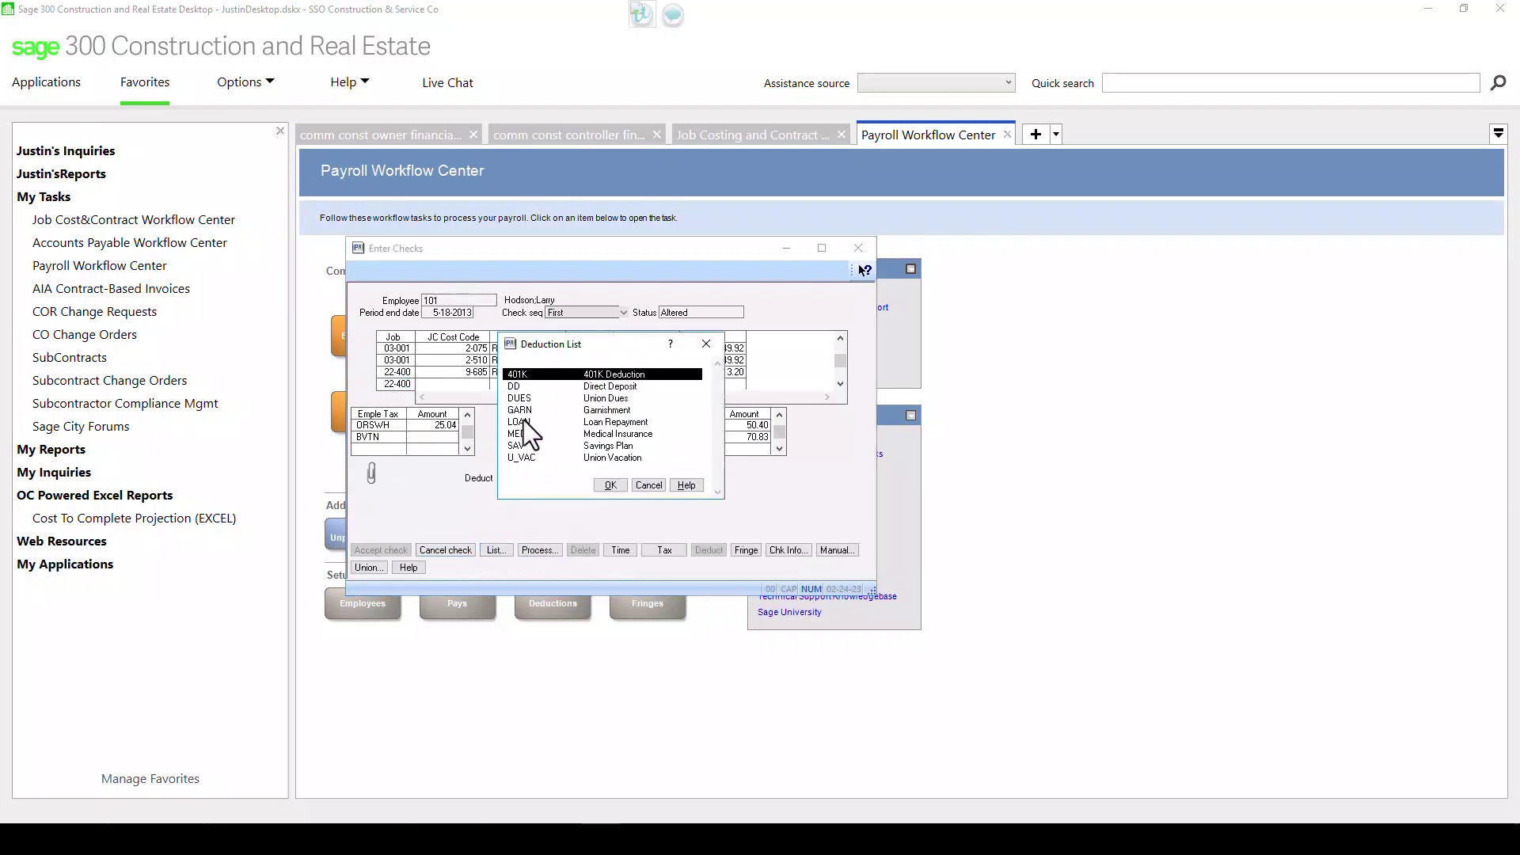
pyautogui.doubleClick(527, 412)
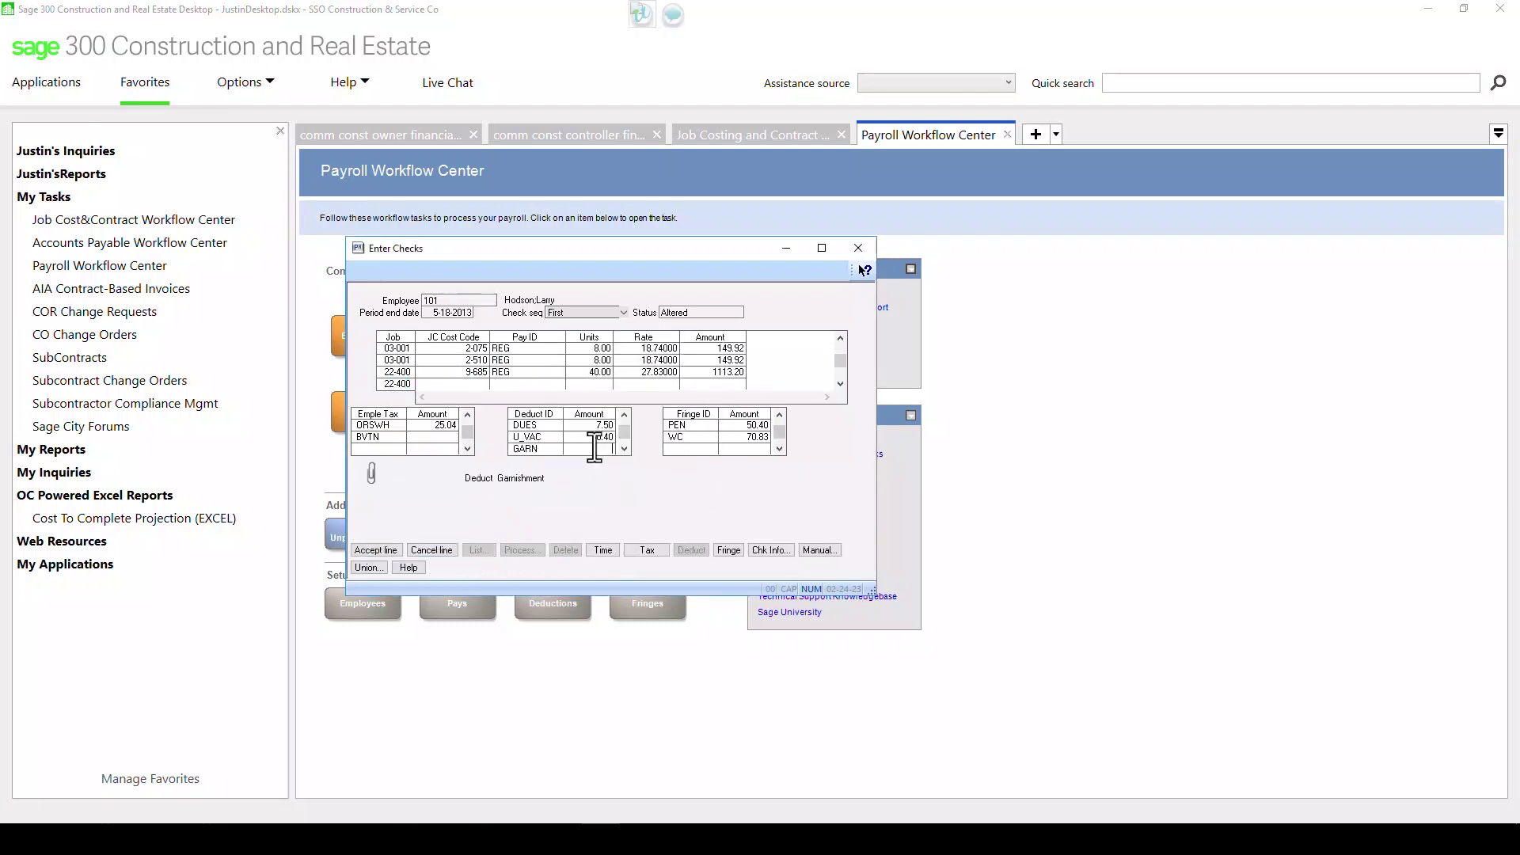
pyautogui.write('50')
pyautogui.press('Return')
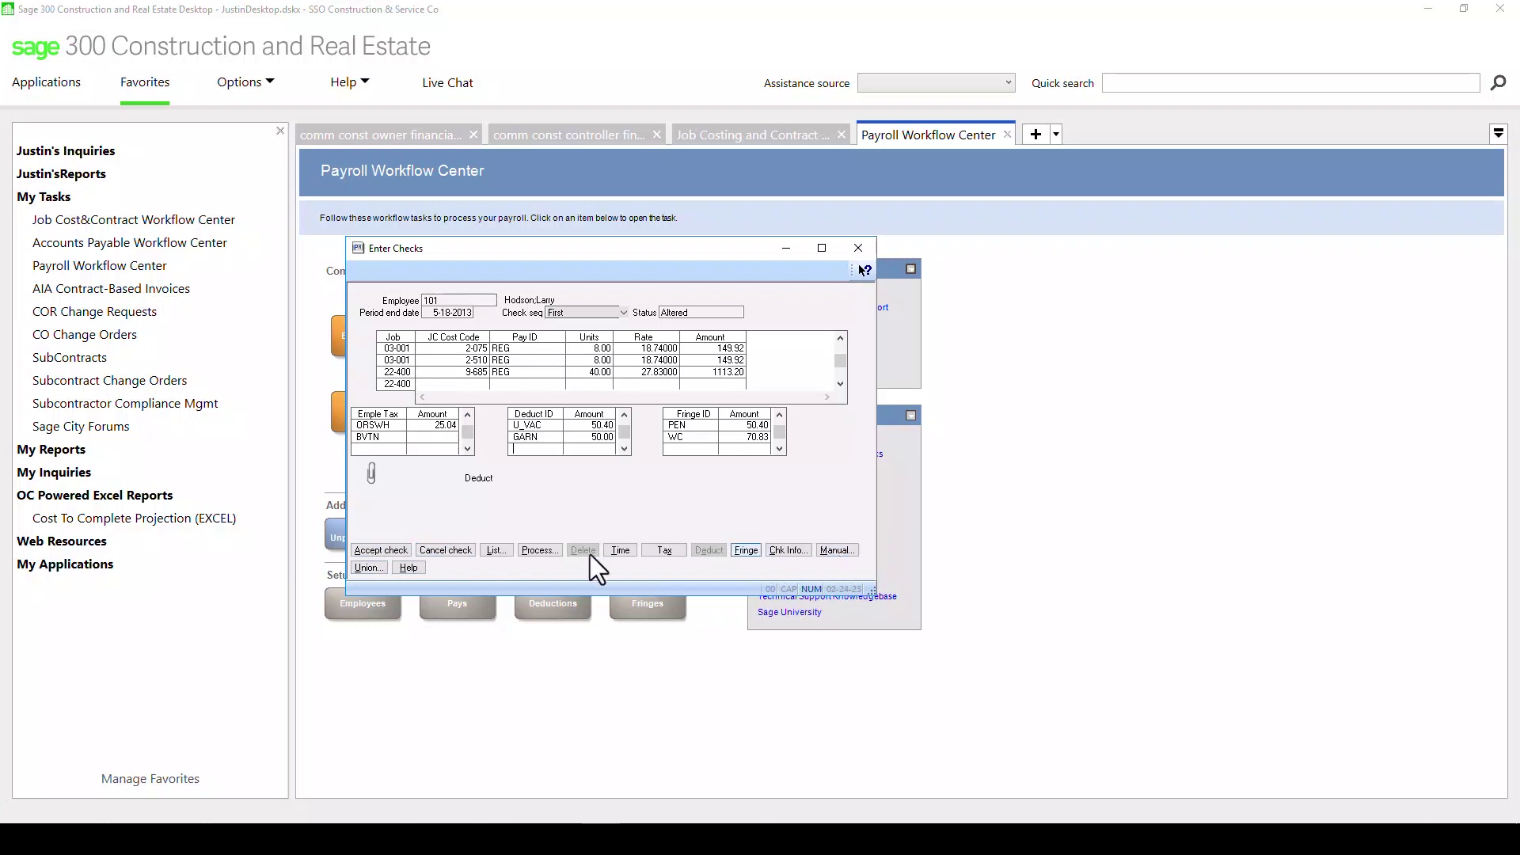
# Process the employee's check using the default calculation frequency settings.
pyautogui.click(390, 552)
pyautogui.click(604, 507)
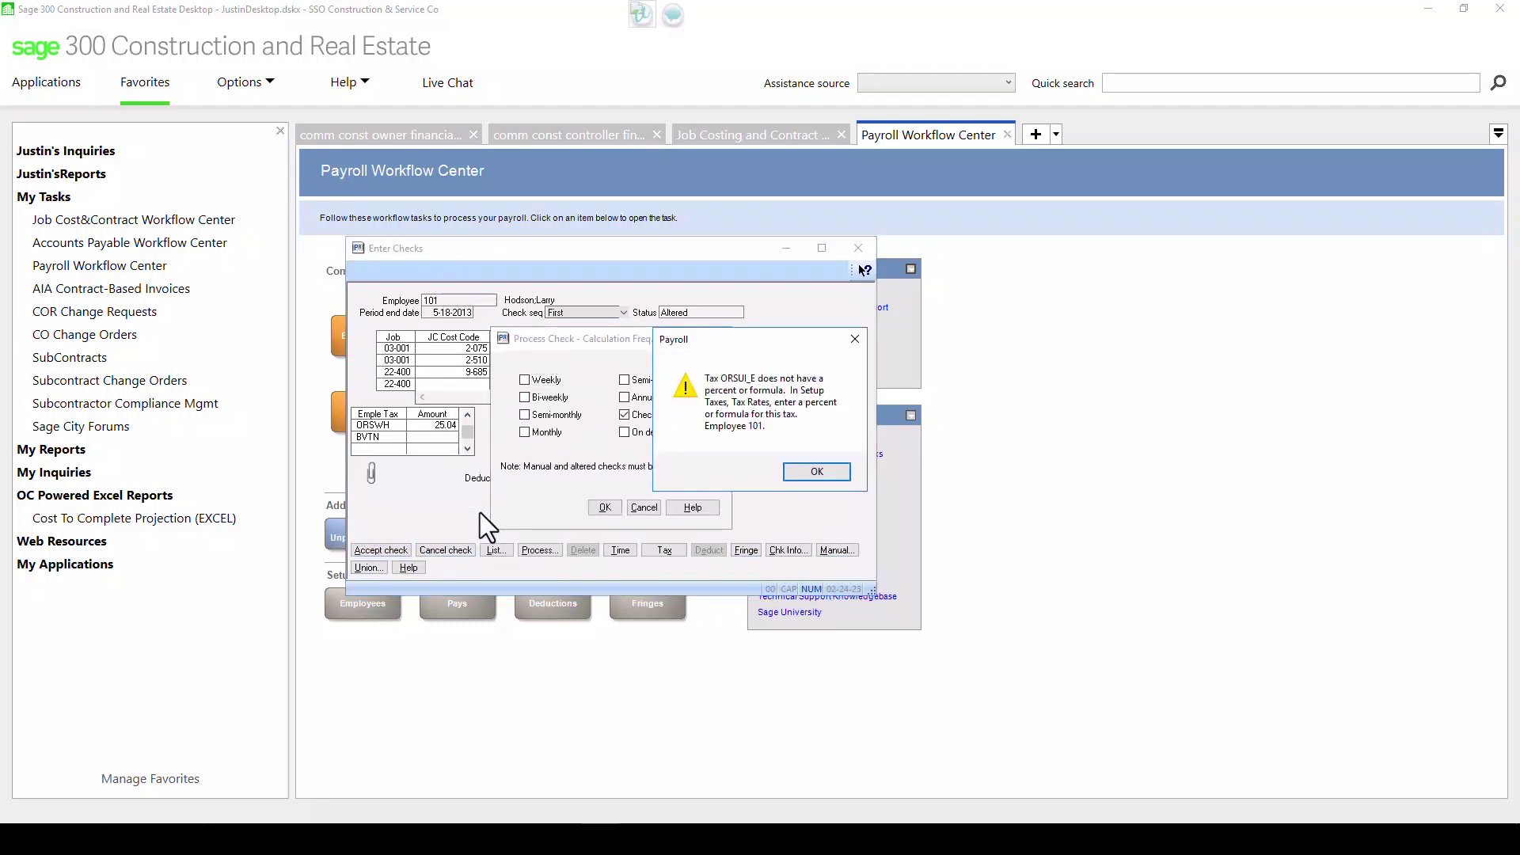
pyautogui.click(815, 467)
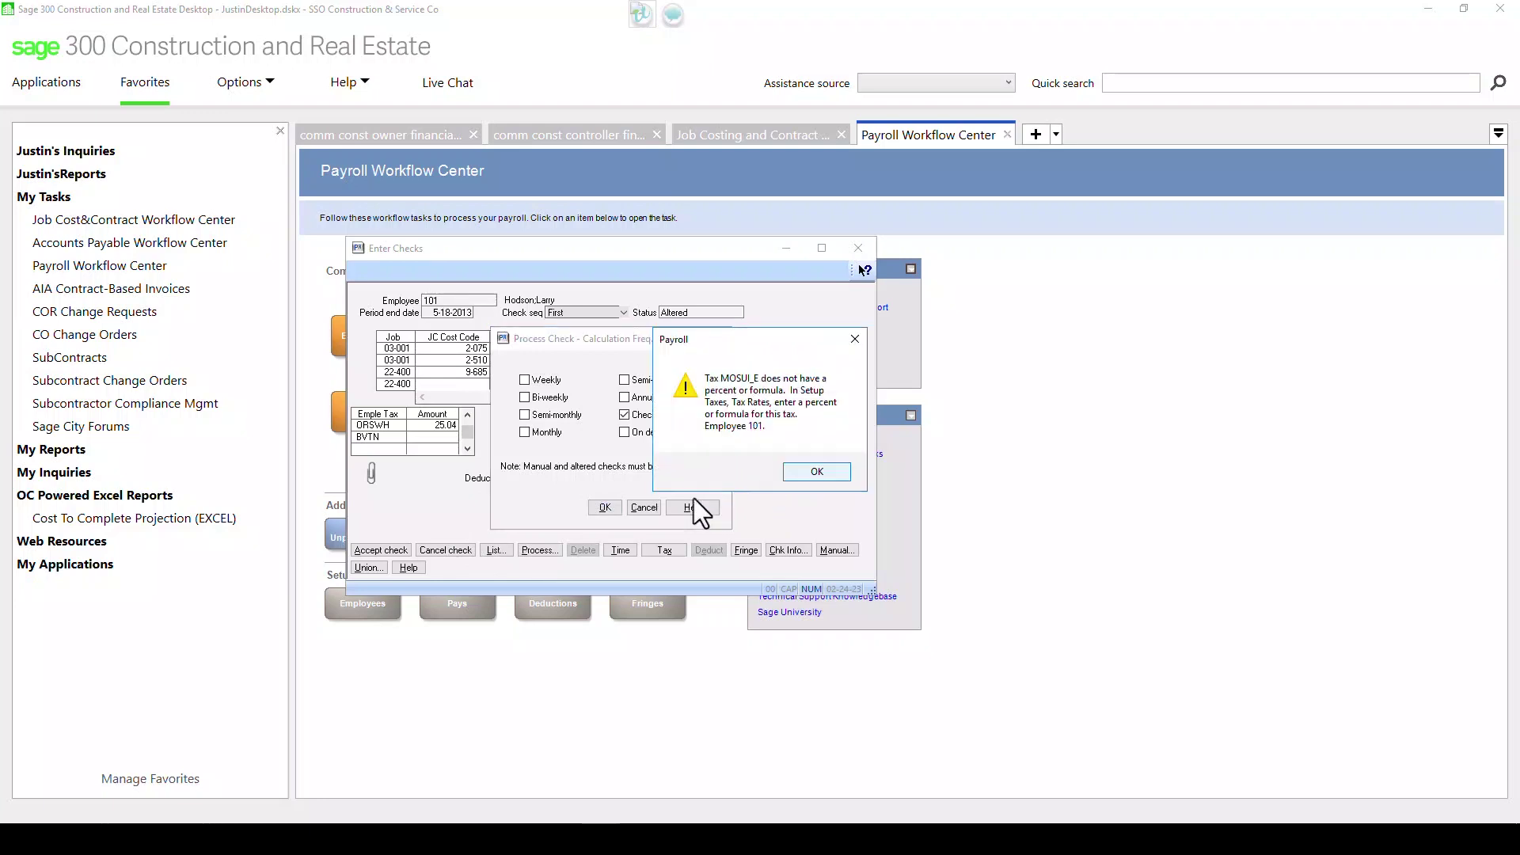
pyautogui.click(817, 472)
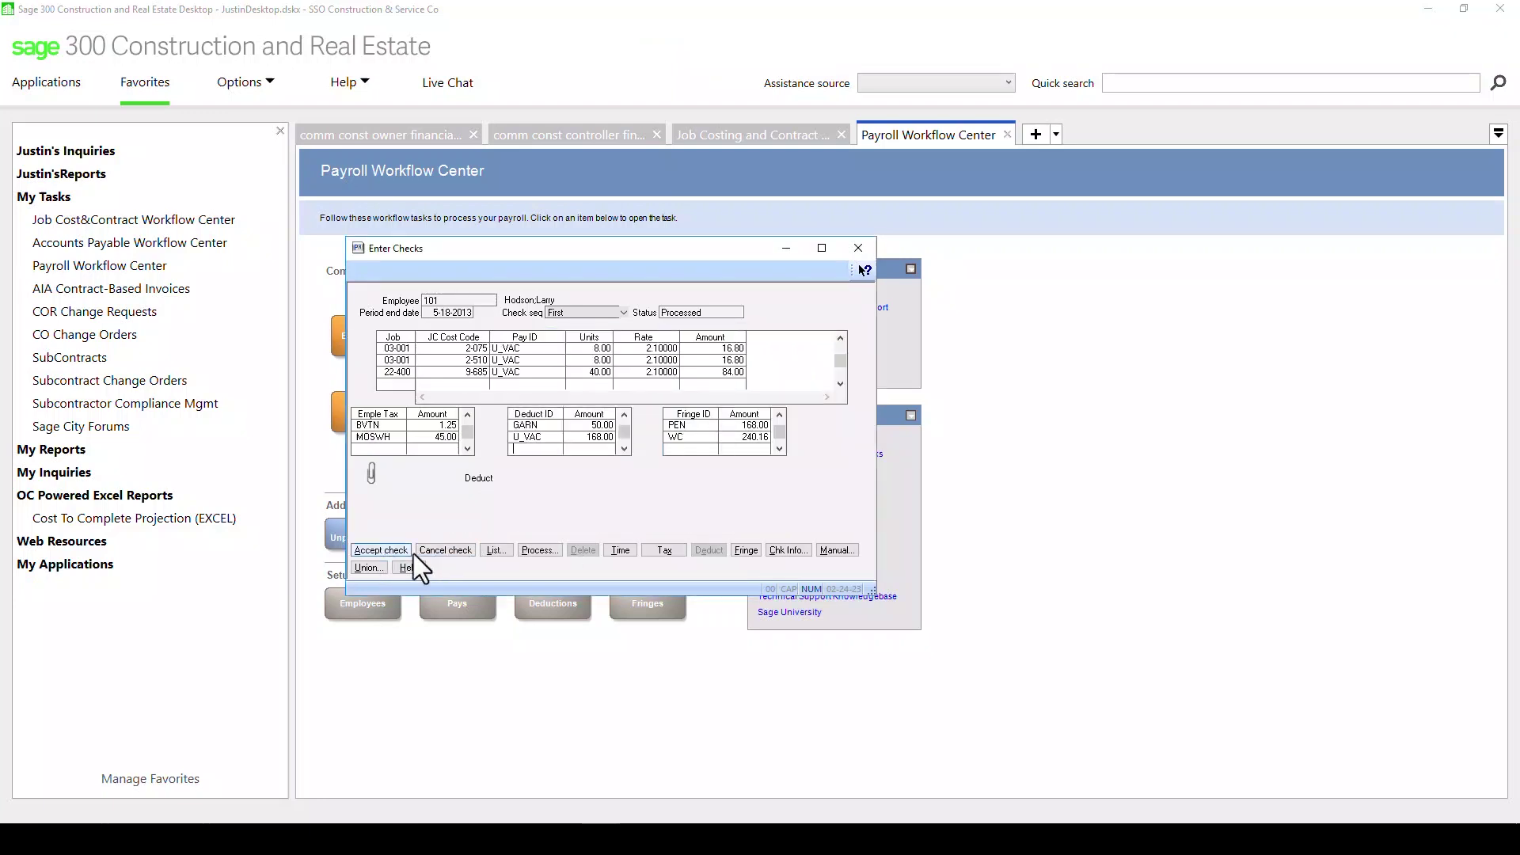
# Accept the processed check and finish check entry, printing the journal to file with the default settings.
pyautogui.click(379, 550)
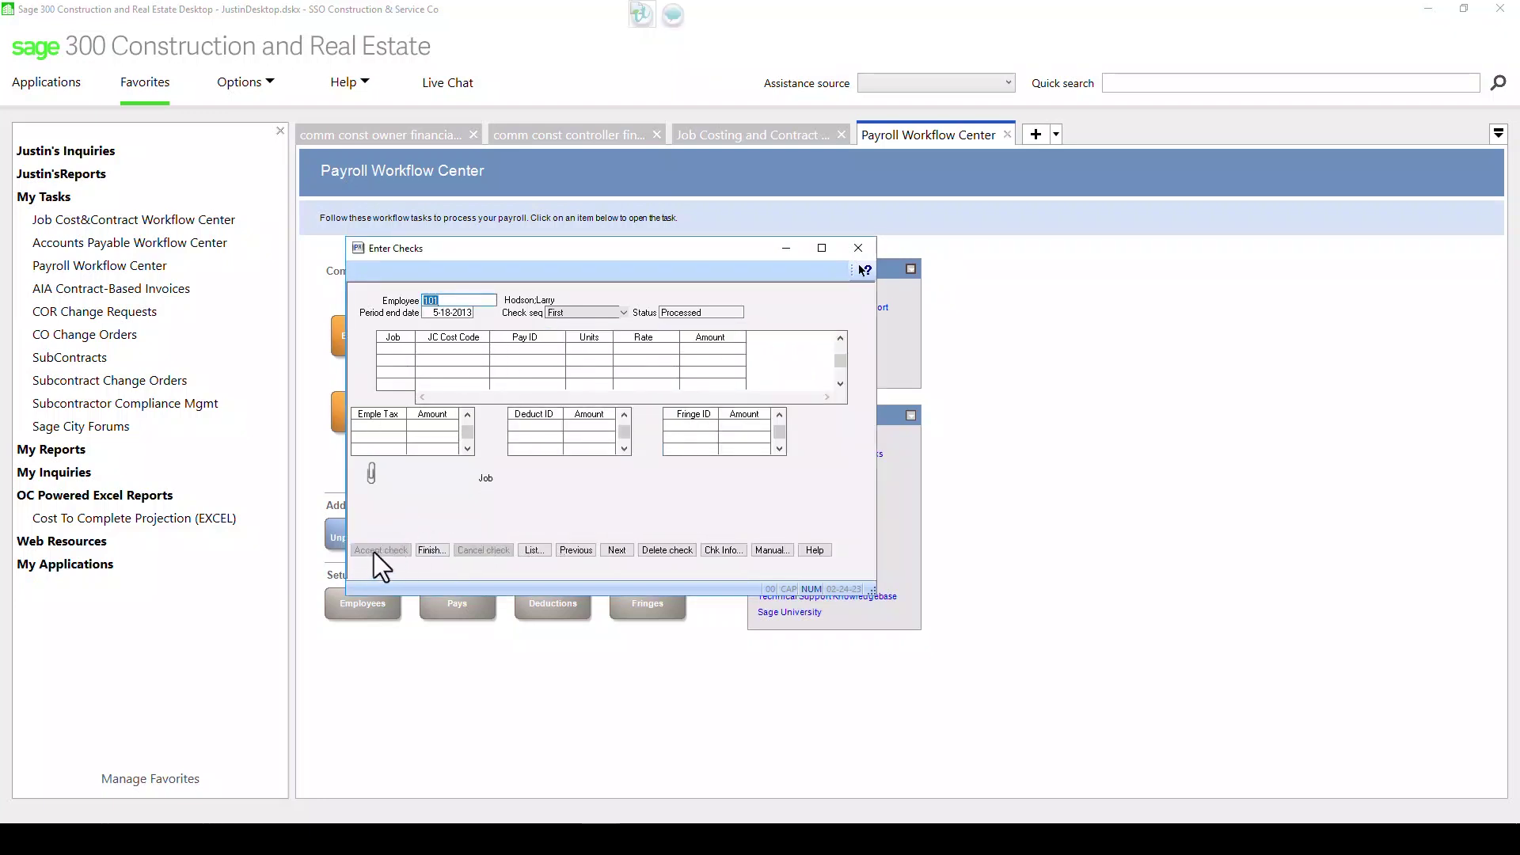
pyautogui.click(427, 551)
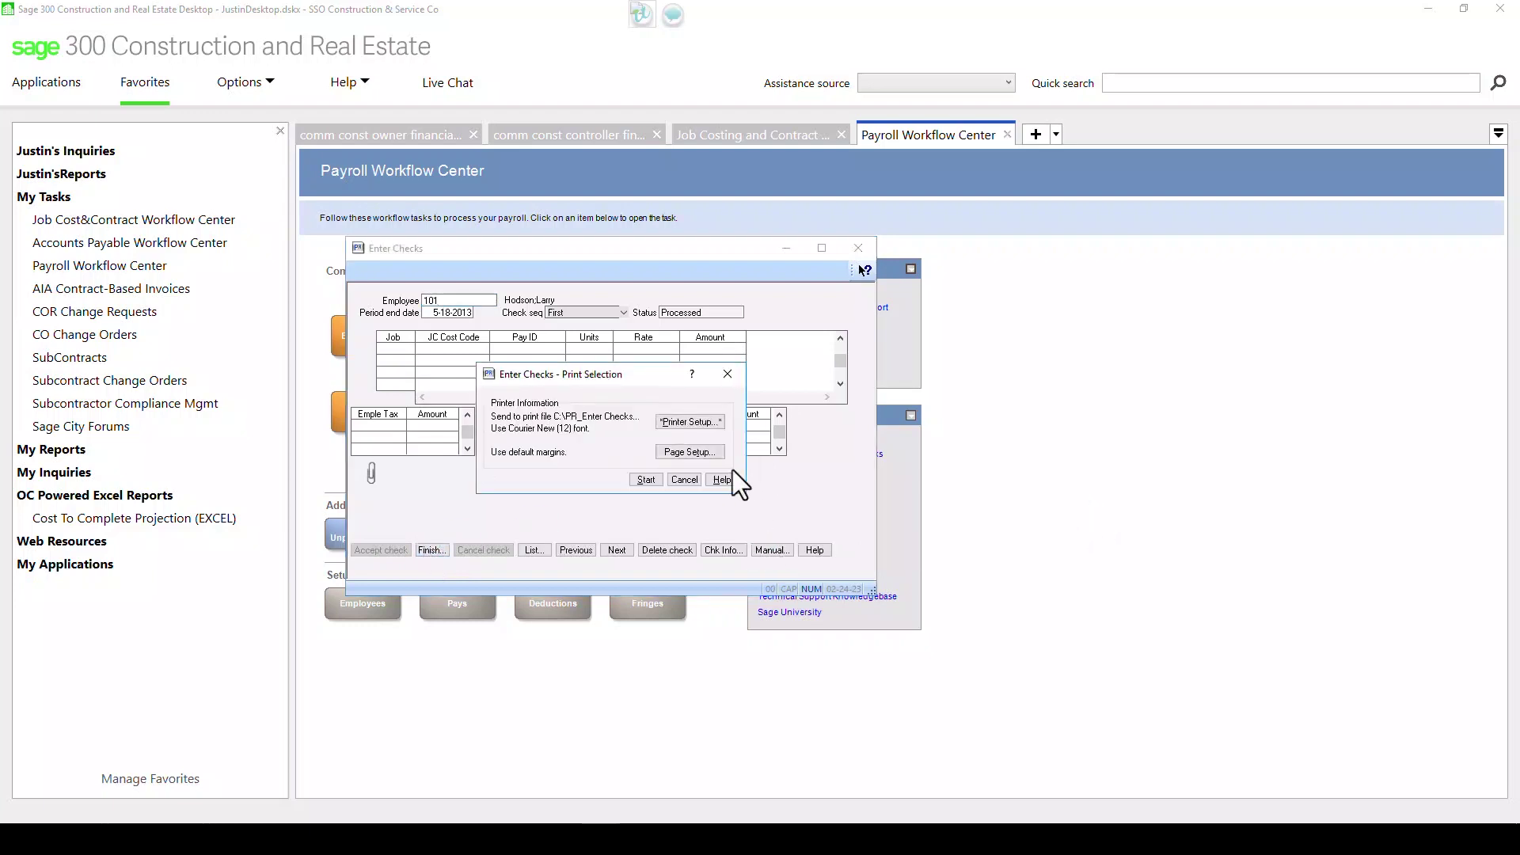
pyautogui.click(646, 479)
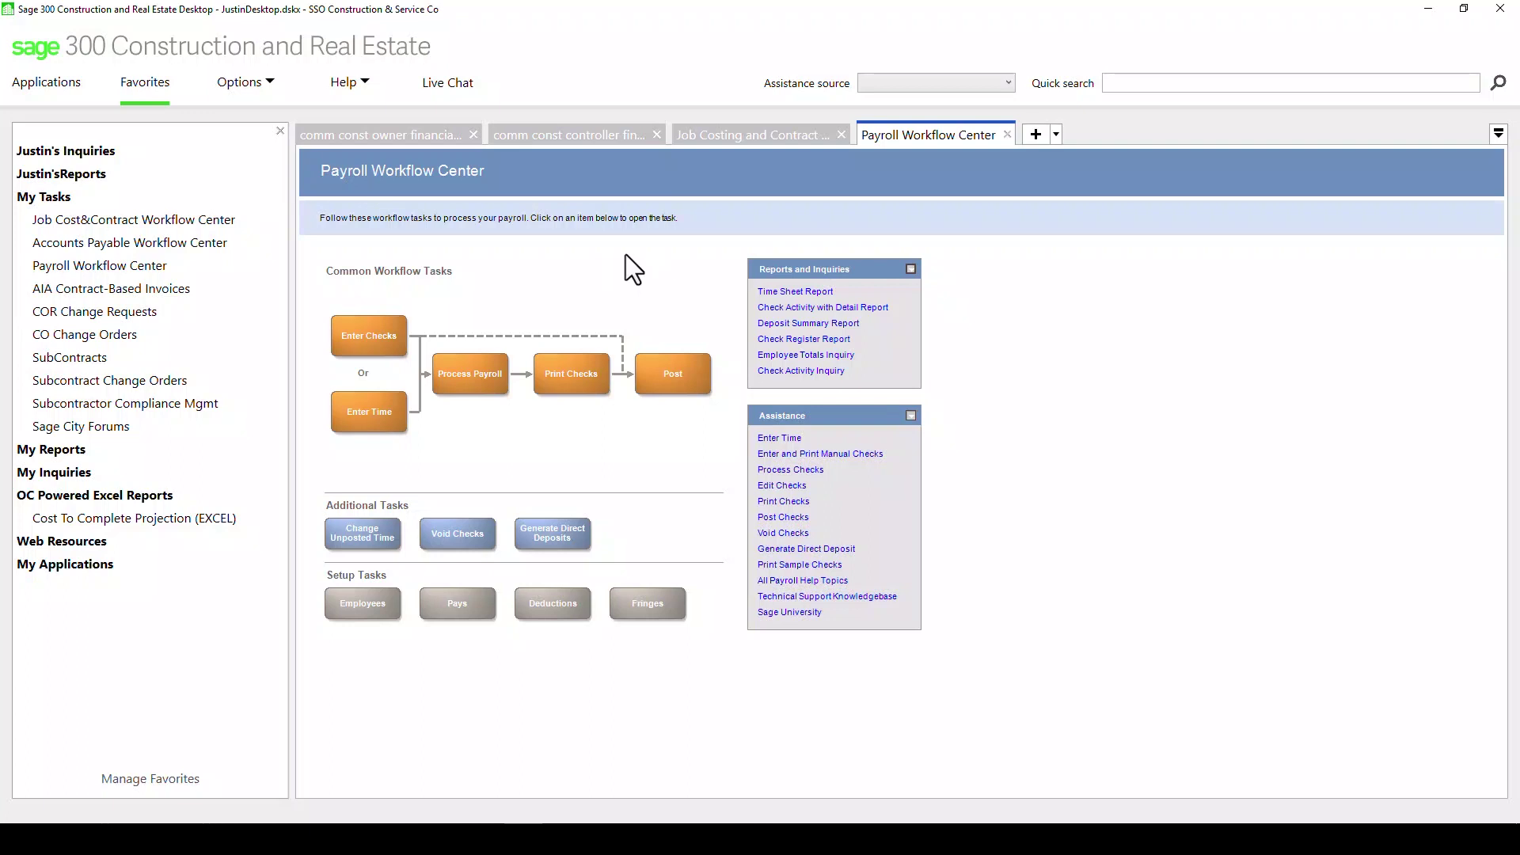
# Close the payroll and job costing workflow pages and open the AIA contract-based invoice for Clackamas Office Park #4.
pyautogui.click(1006, 133)
pyautogui.click(840, 135)
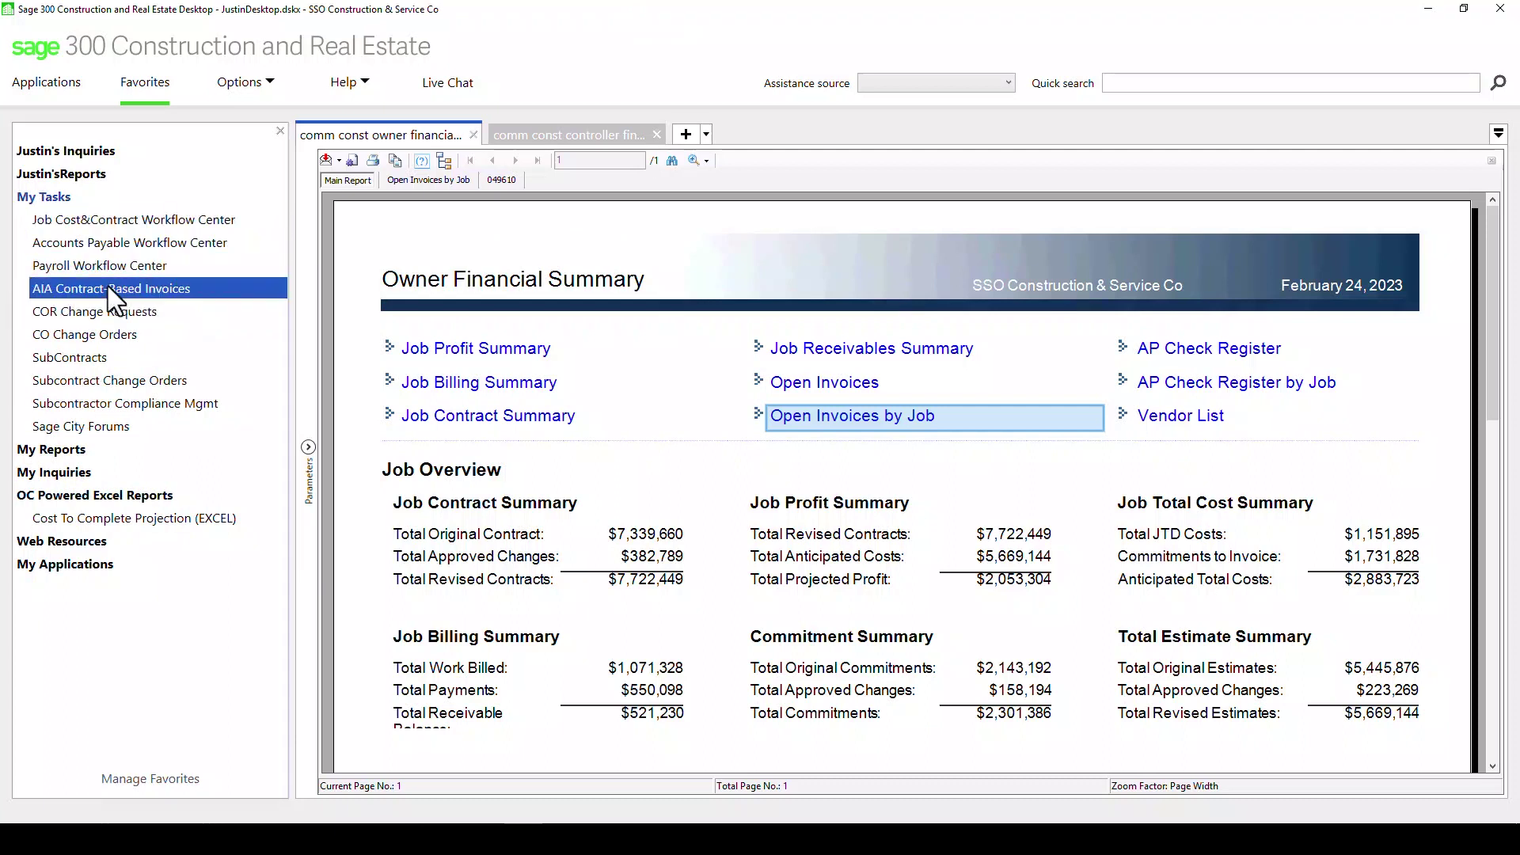
pyautogui.click(64, 293)
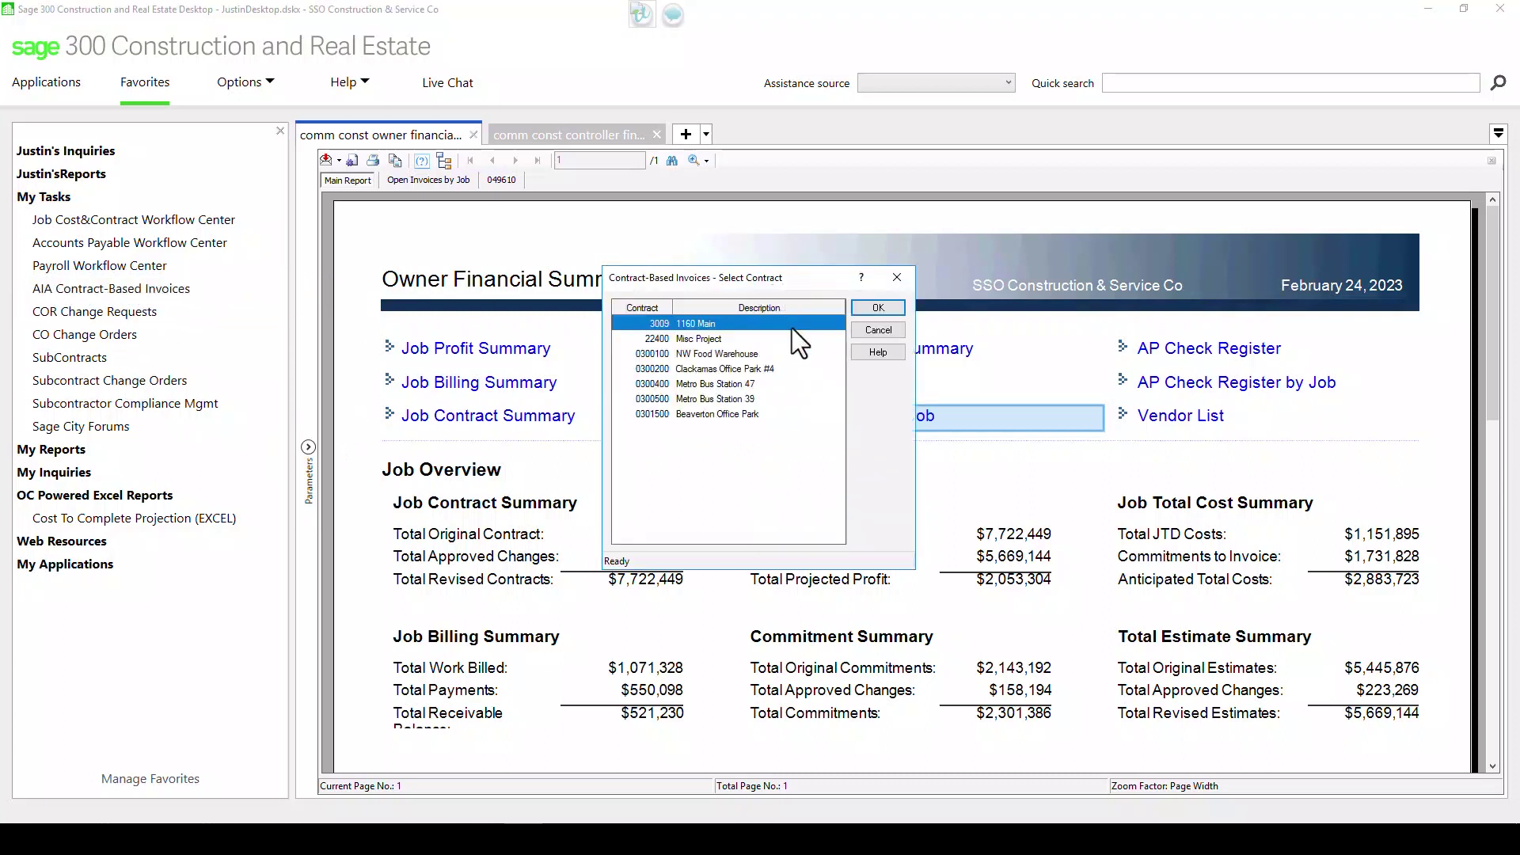
pyautogui.click(648, 368)
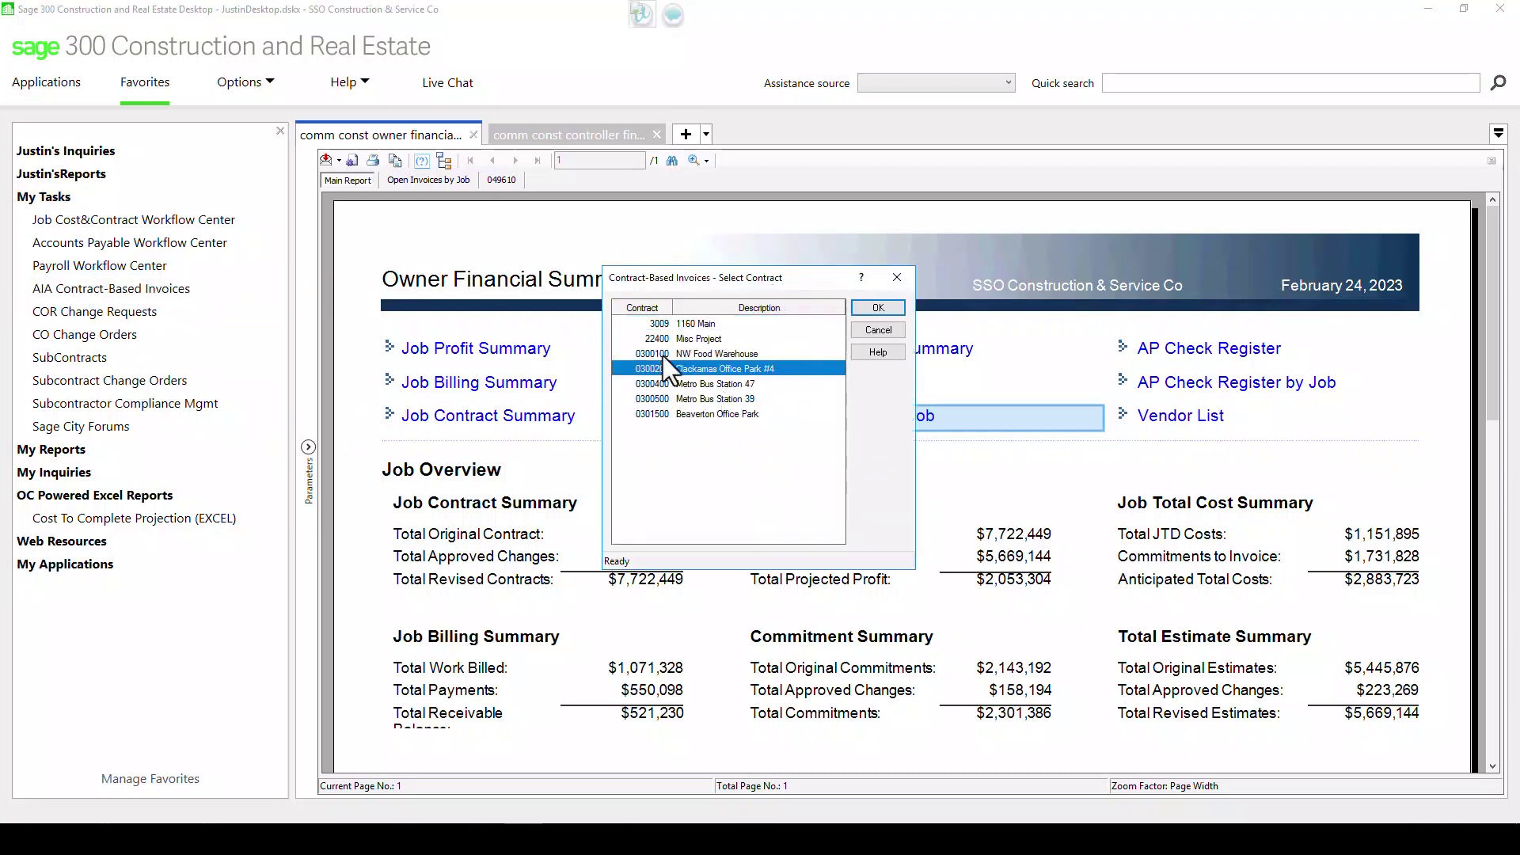
pyautogui.click(876, 307)
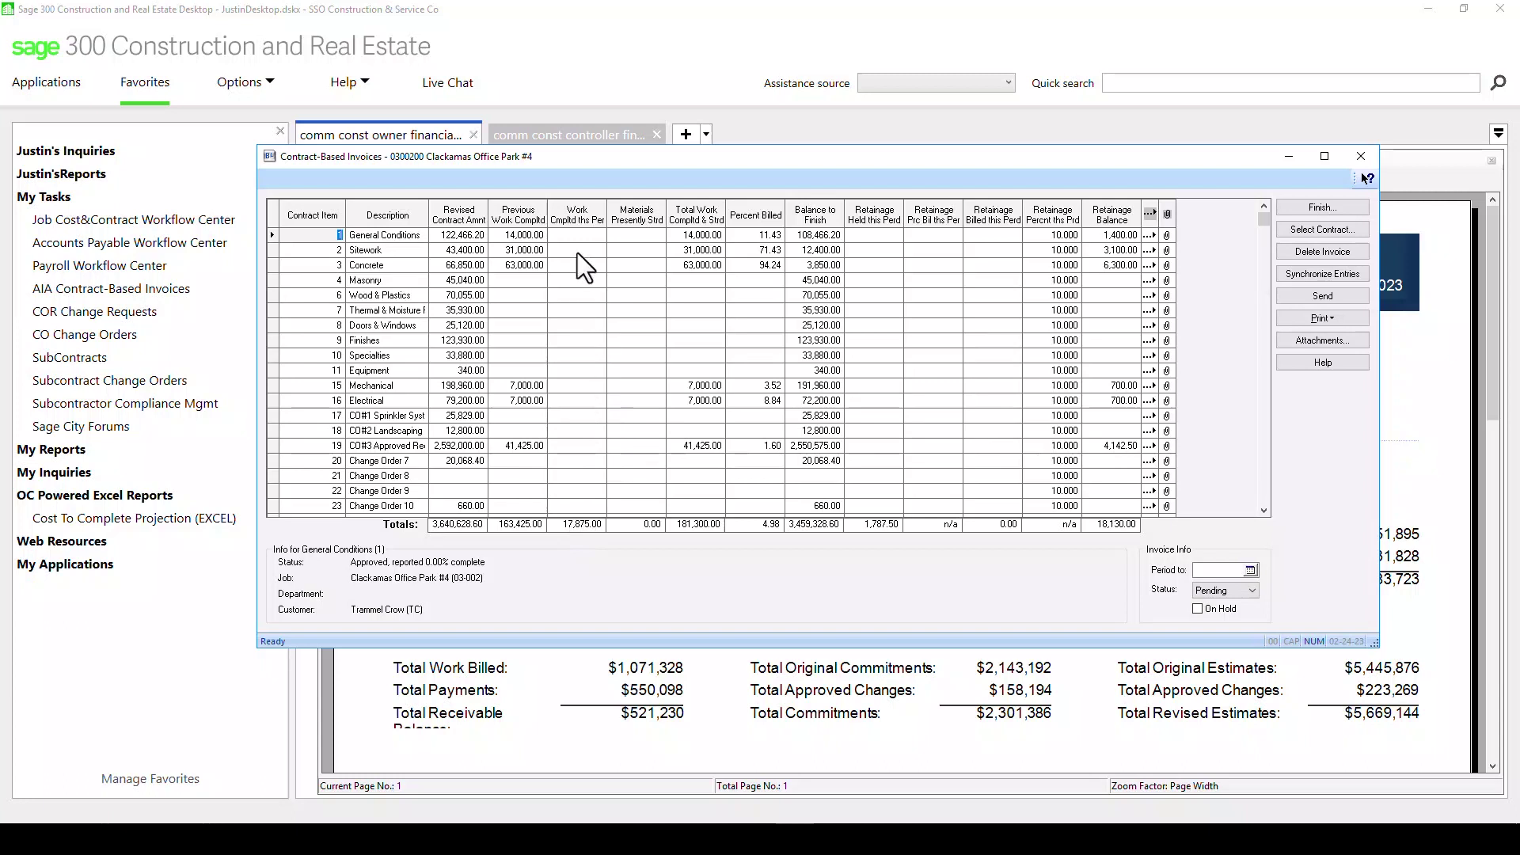
# Set the percent billed for the Masonry contract item to 20.
pyautogui.click(748, 281)
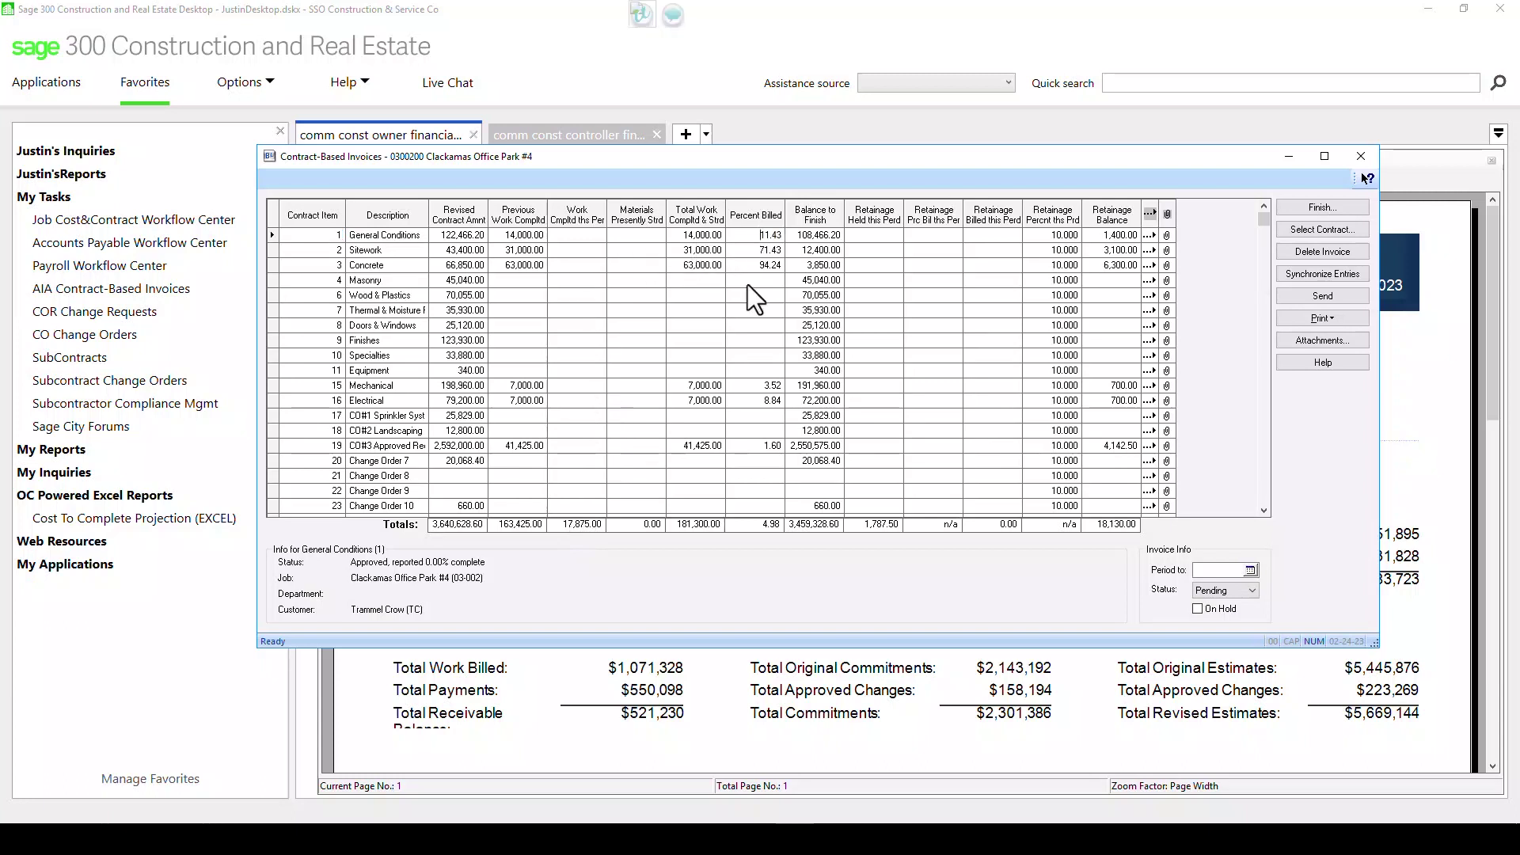
pyautogui.write('20')
pyautogui.press('Tab')
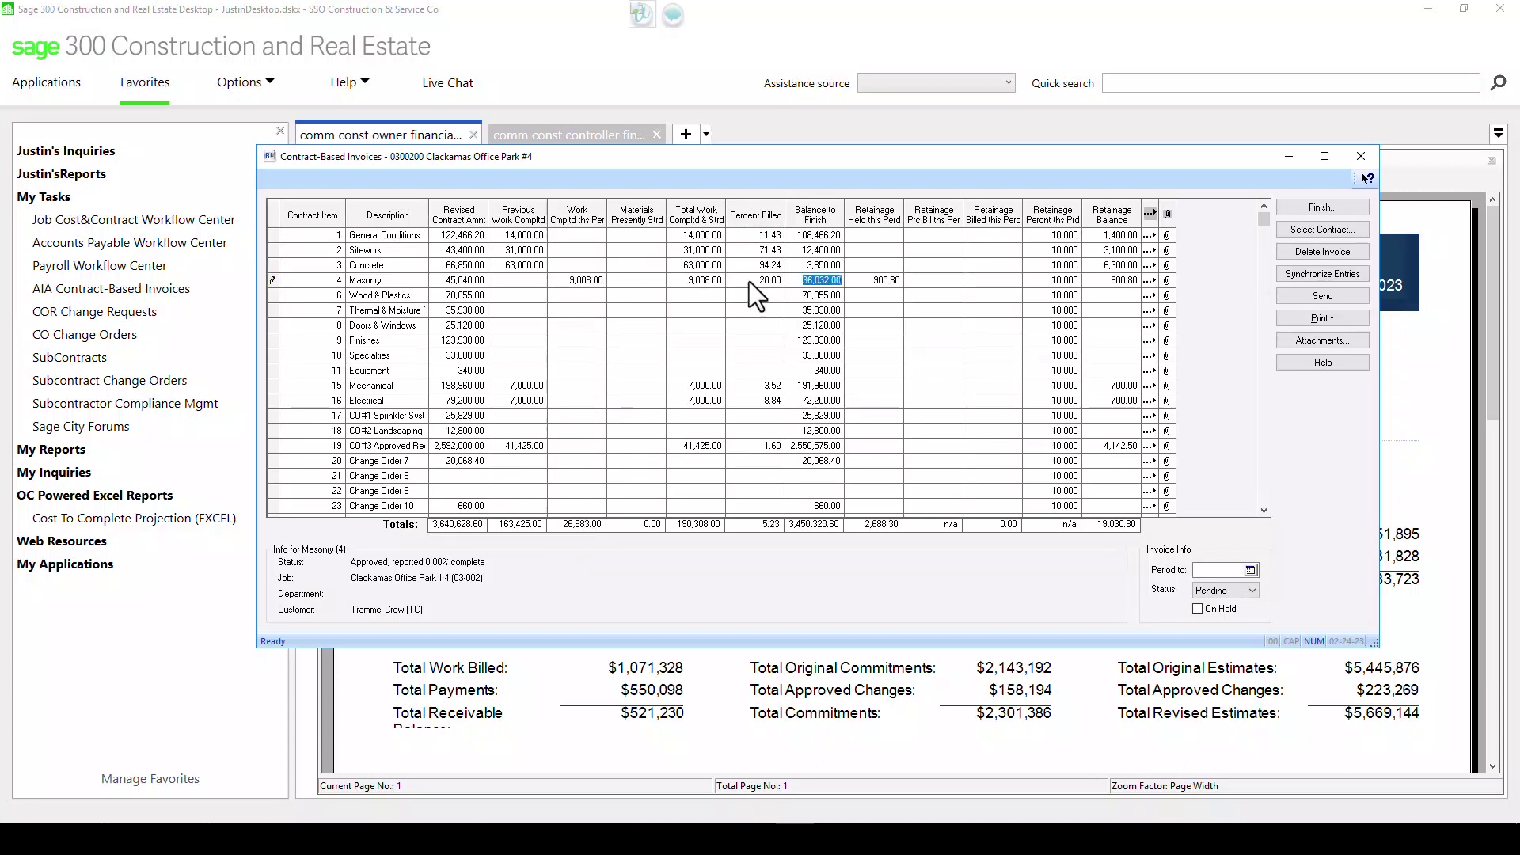
# Enter 12,500 as Doors & Windows work completed this period and override it with 50 percent billed, suppressing further recalculation warnings.
pyautogui.click(565, 324)
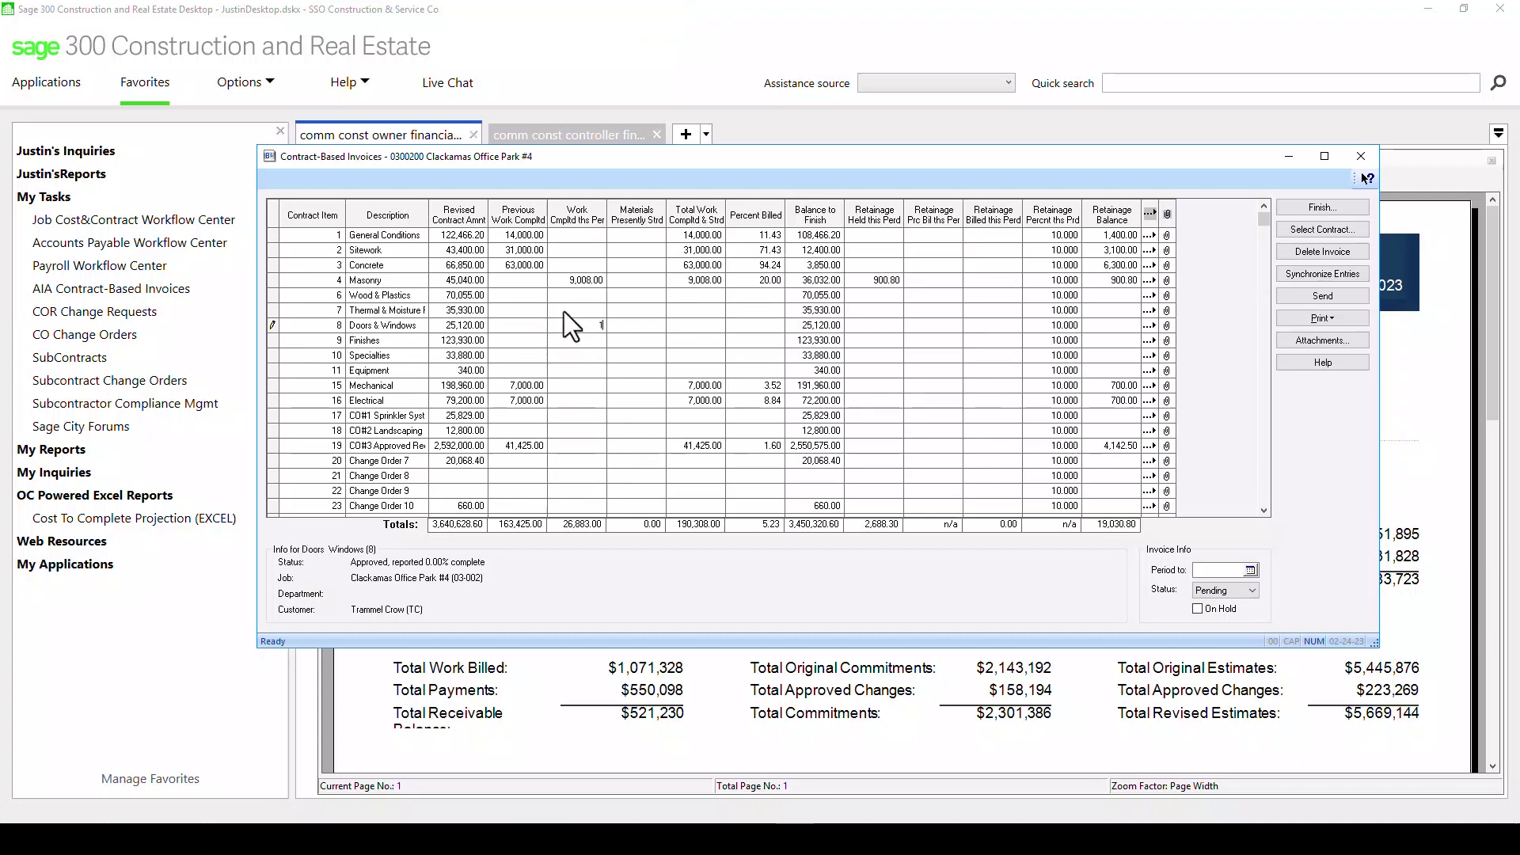
pyautogui.write('12,500')
pyautogui.press('Tab')
pyautogui.click(780, 325)
pyautogui.write('50')
pyautogui.press('Tab')
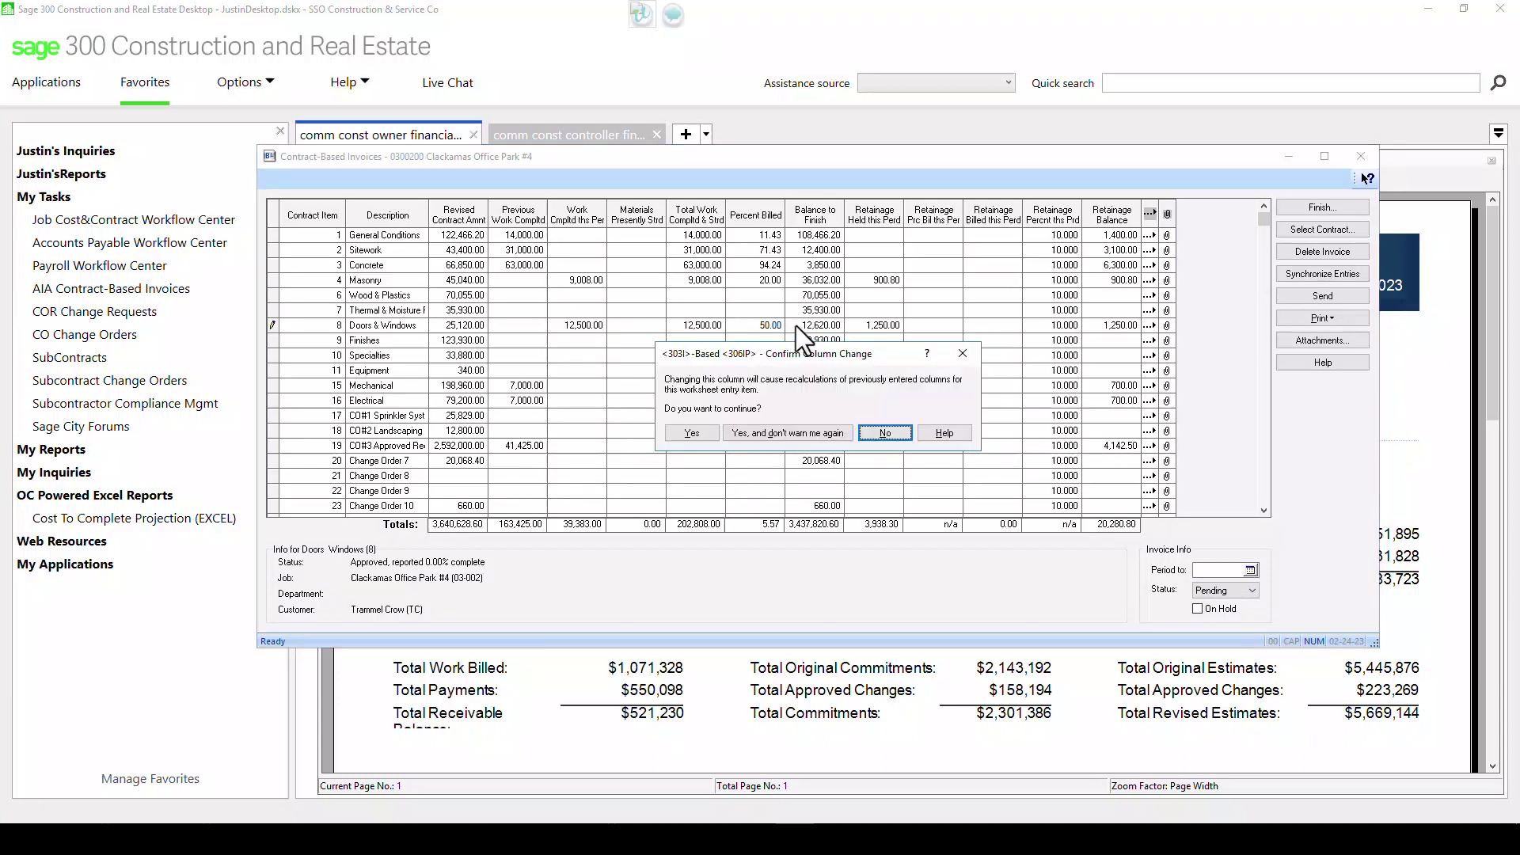
pyautogui.click(795, 435)
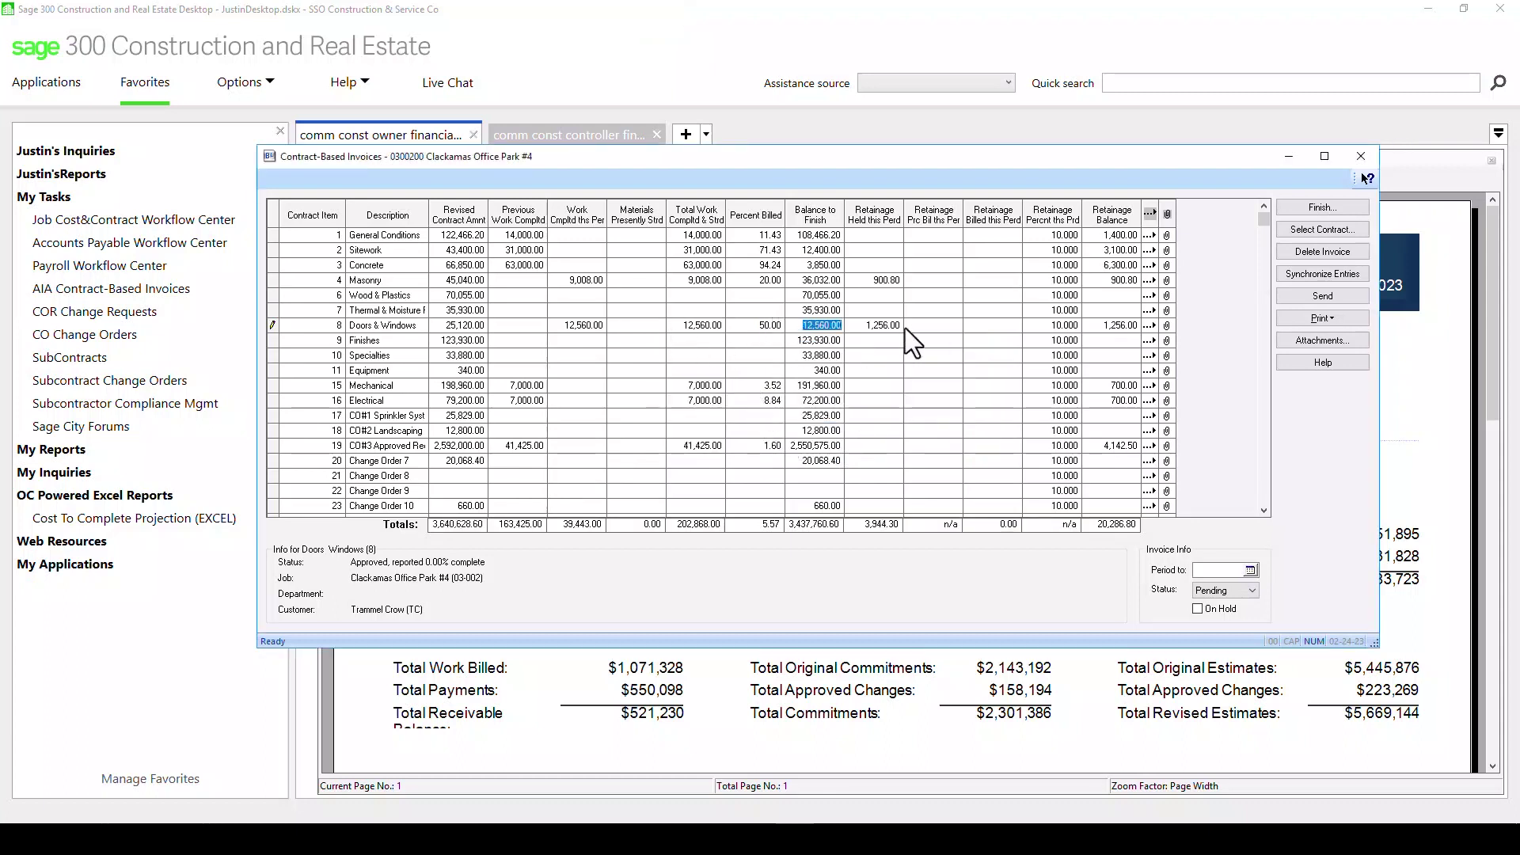
# For the General Conditions item, set percent billed to 90 and this period's retainage percent to 5.
pyautogui.click(756, 235)
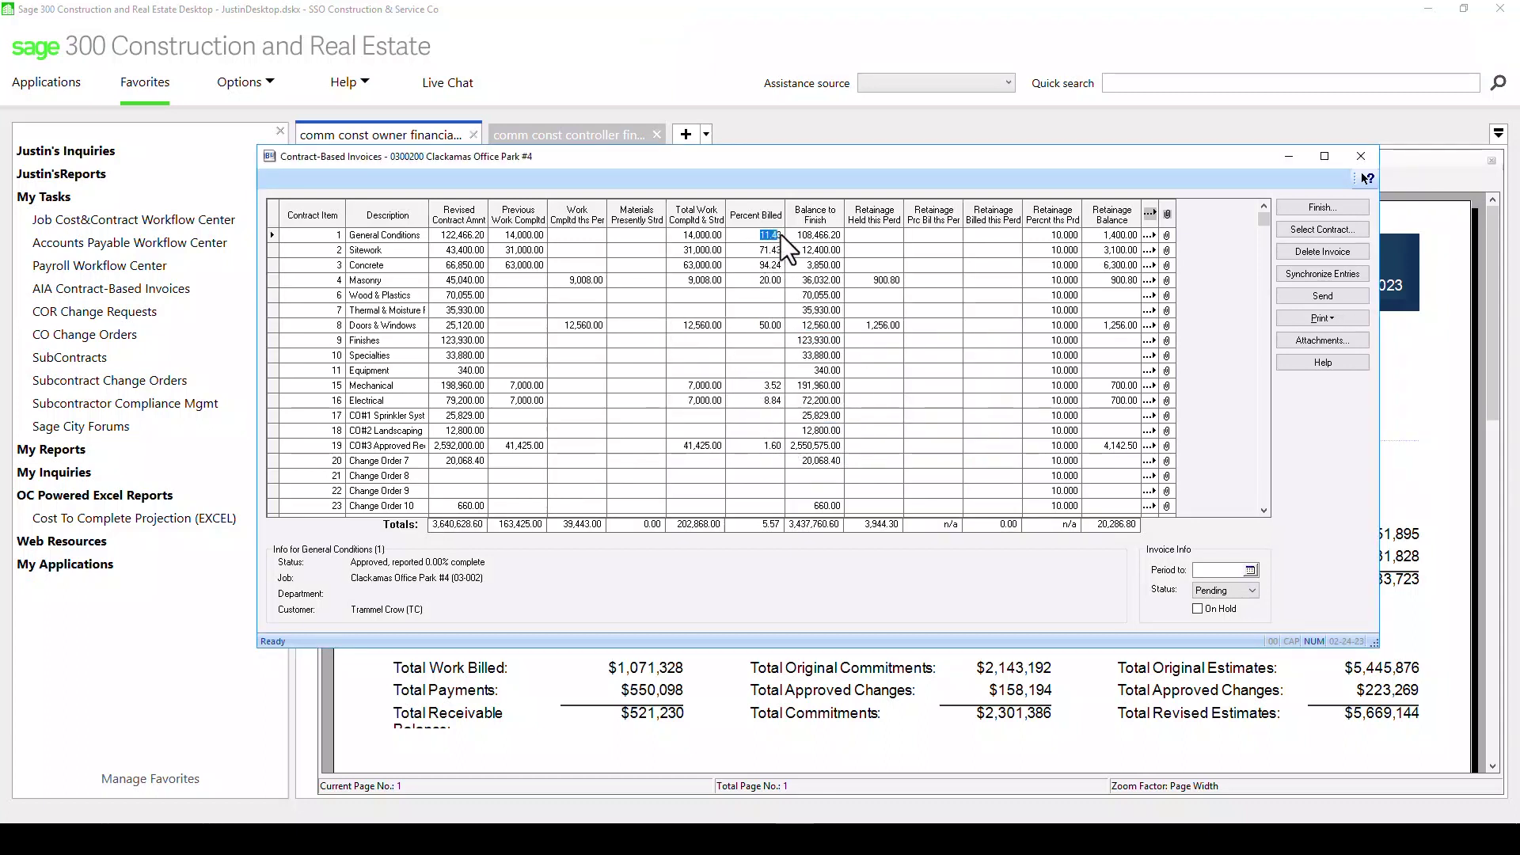
pyautogui.write('90')
pyautogui.press('Tab')
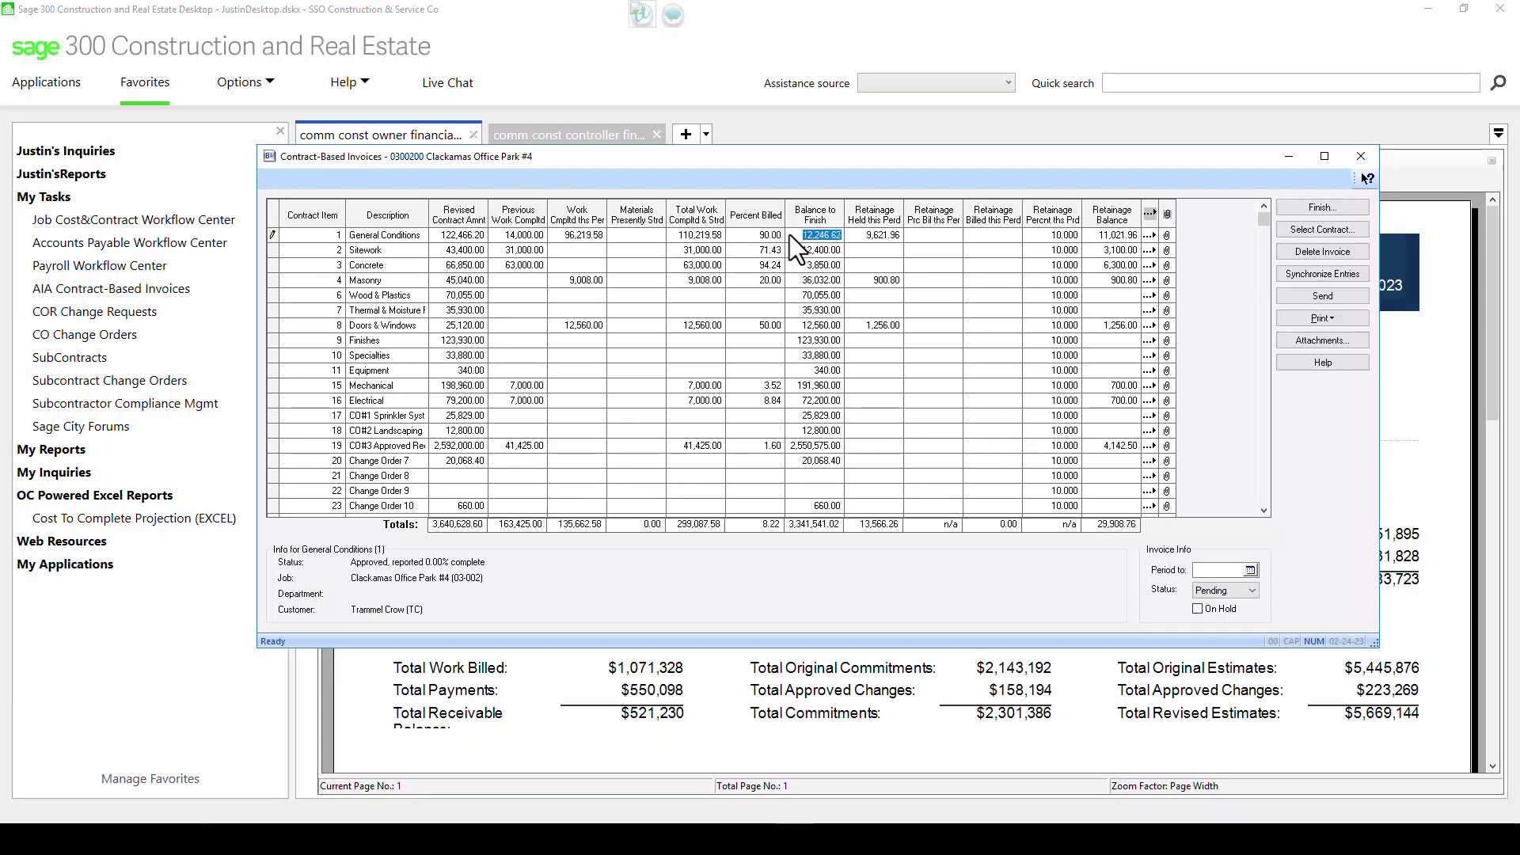
pyautogui.click(1045, 234)
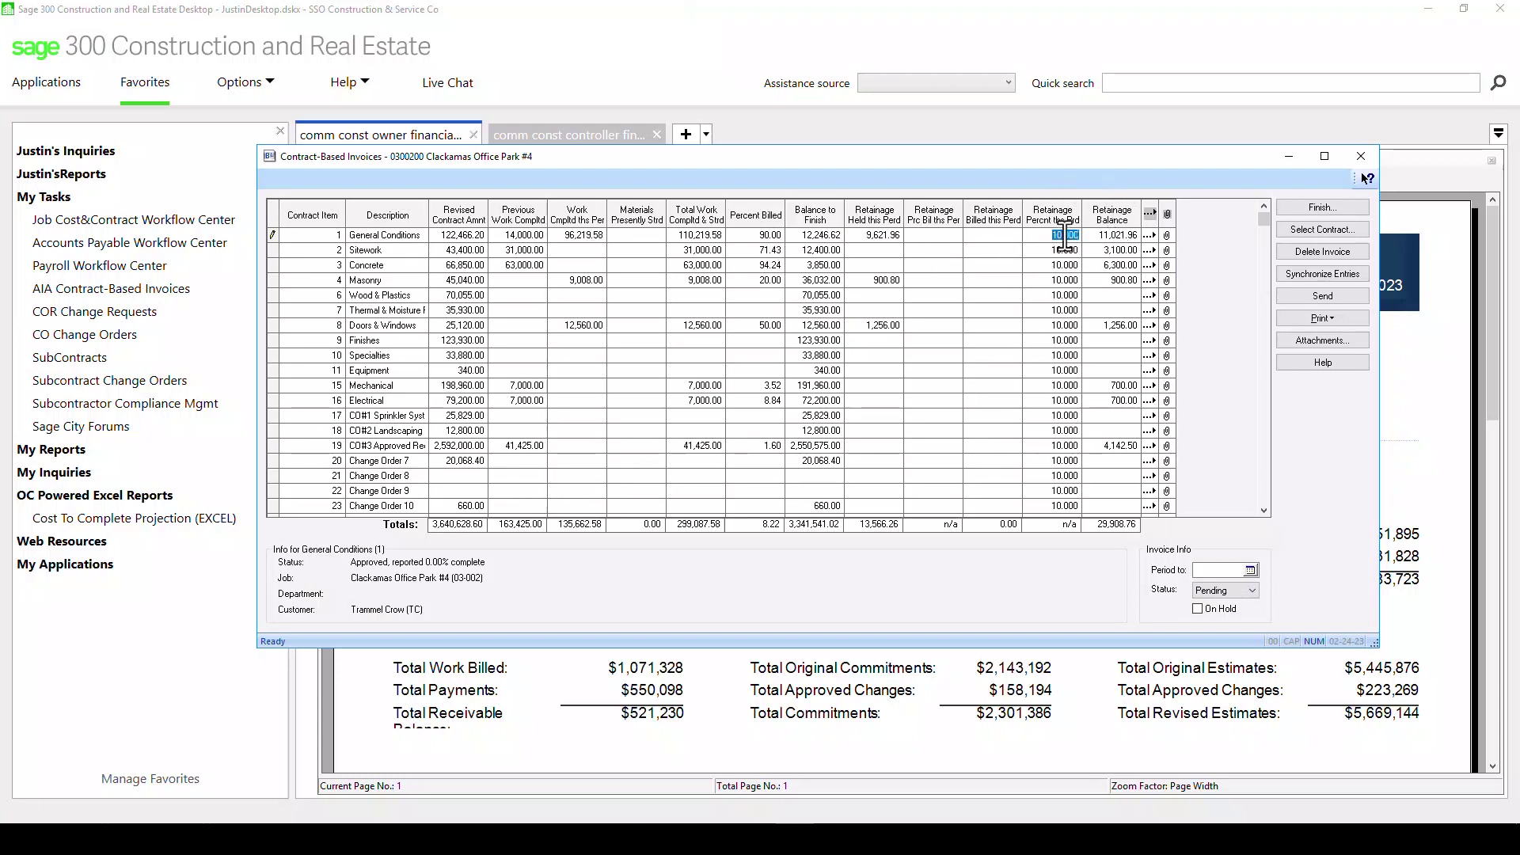
pyautogui.write('5')
pyautogui.press('Tab')
# Preview the contract invoice, examine its request for payment and detail pages, and close the preview.
pyautogui.click(1318, 320)
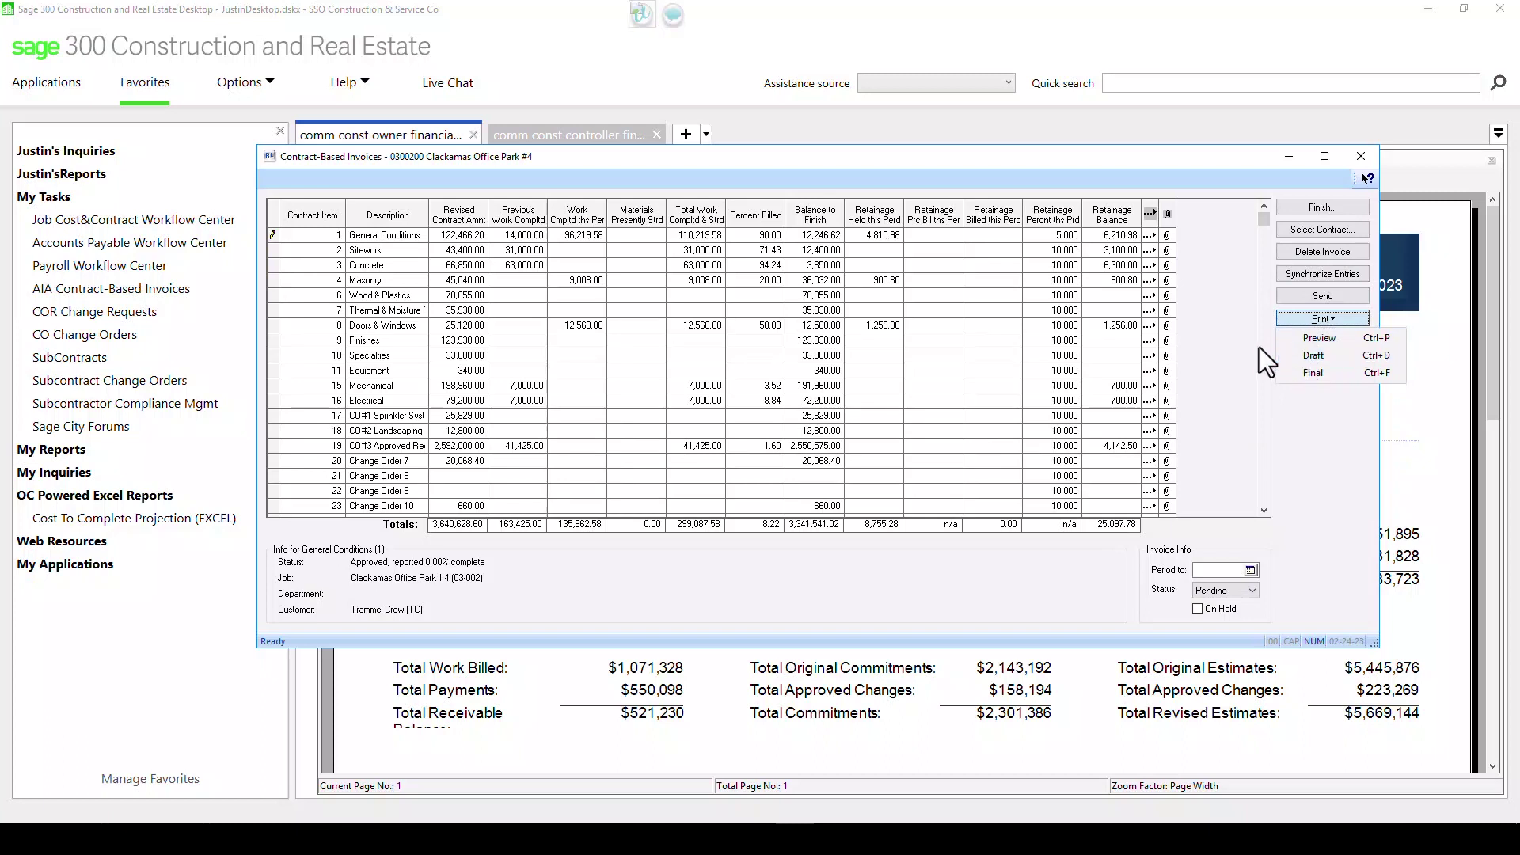
pyautogui.click(1313, 345)
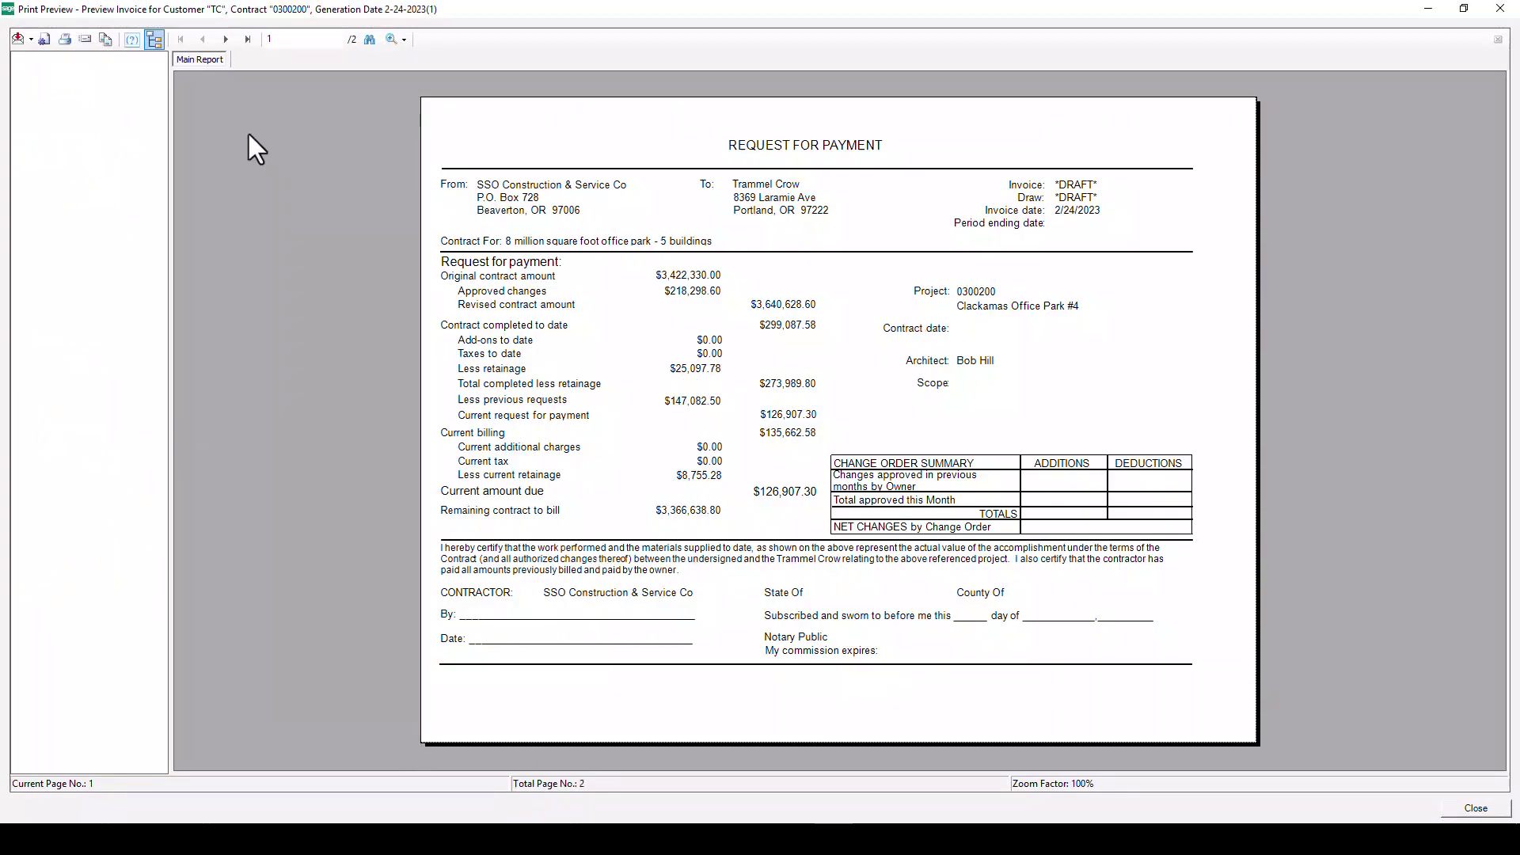
pyautogui.click(226, 39)
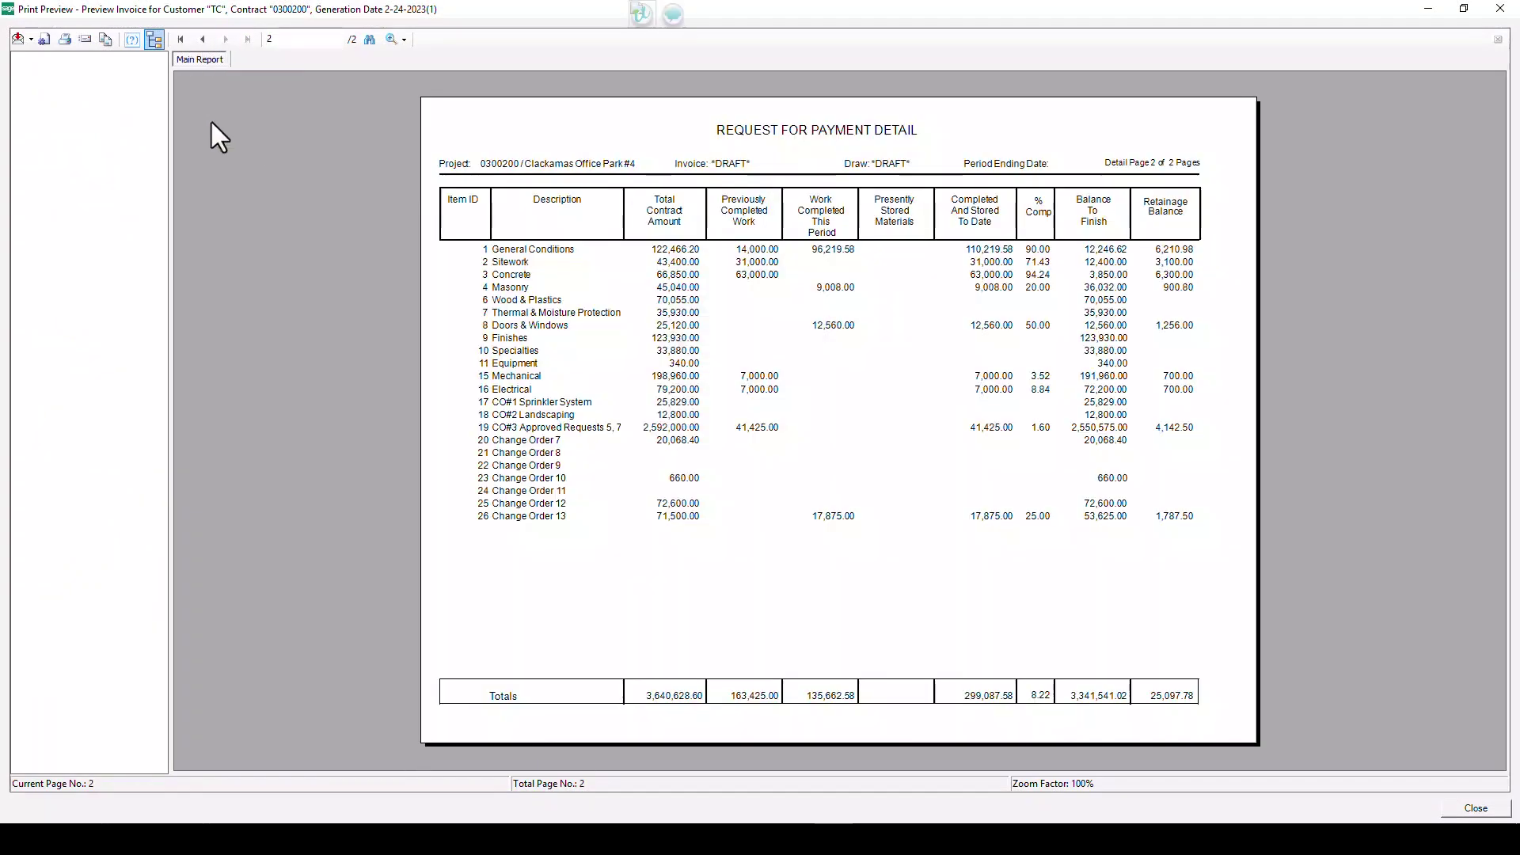
pyautogui.click(1474, 809)
# Open the General Ledger financial statements report for printing.
pyautogui.click(95, 448)
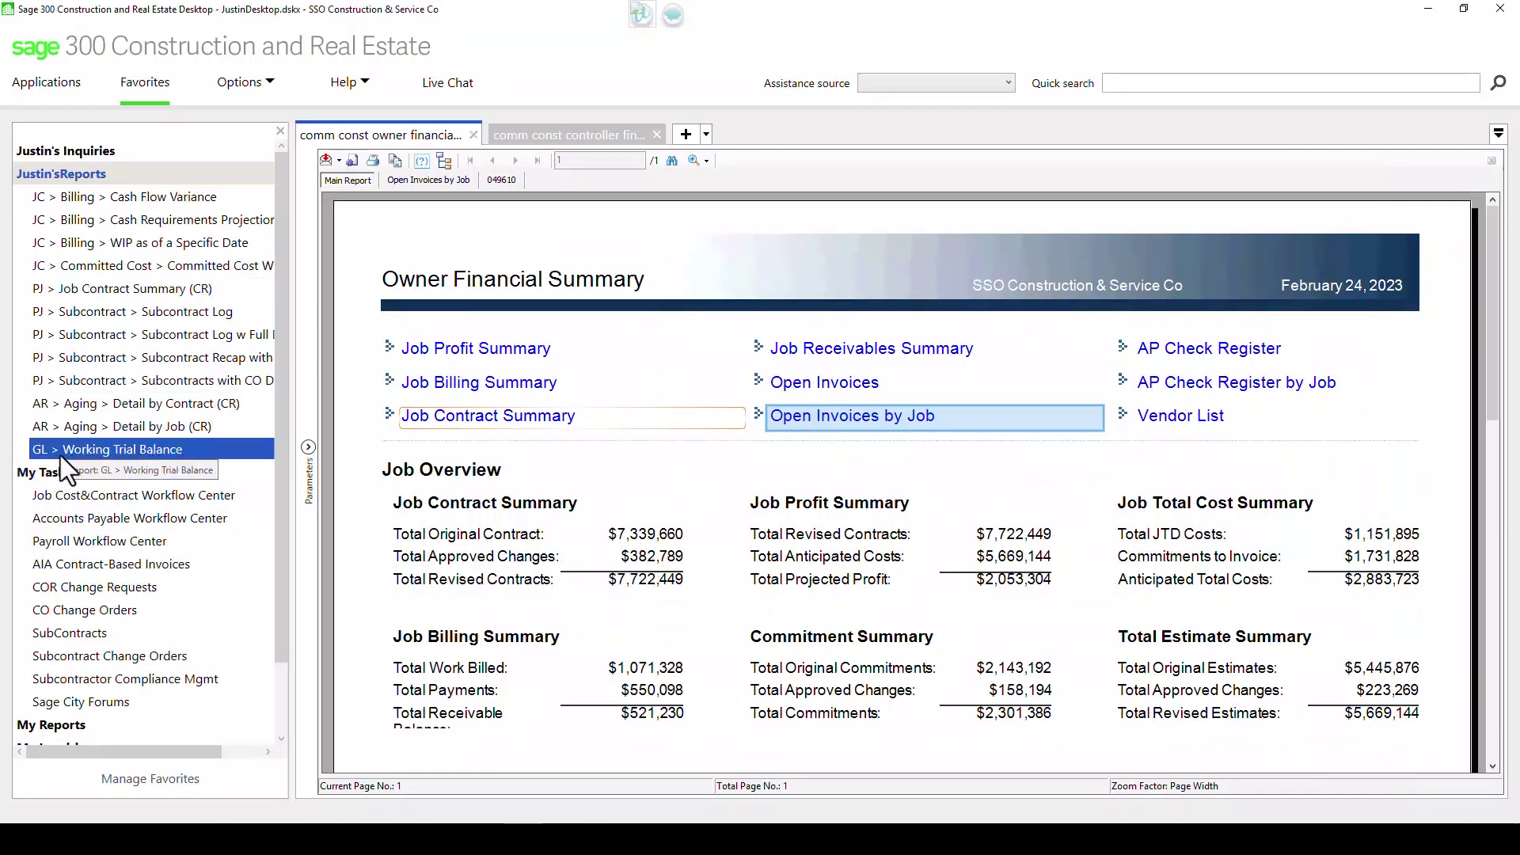
pyautogui.click(34, 79)
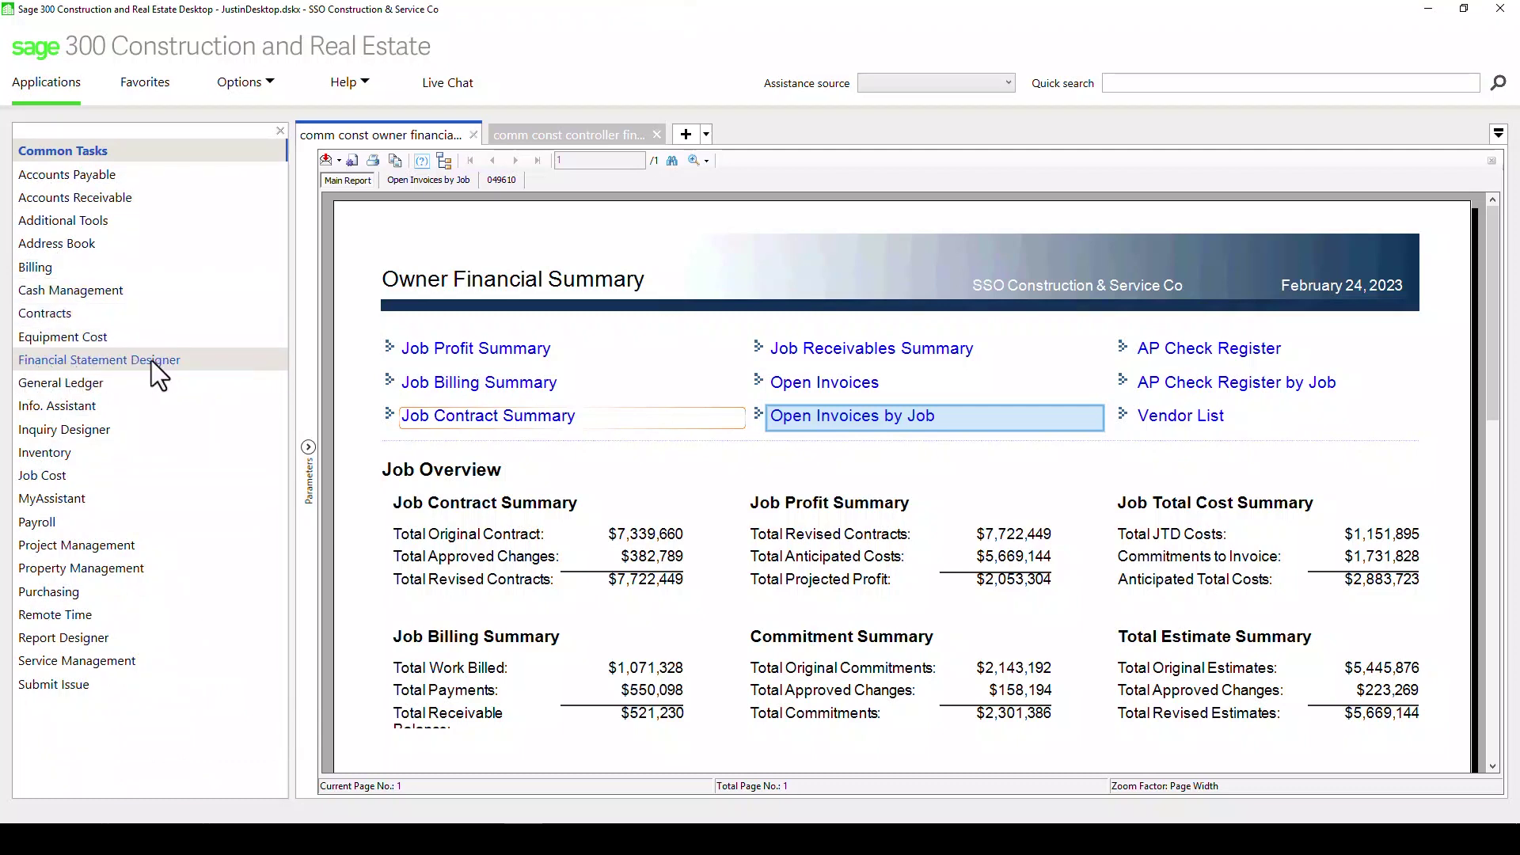
pyautogui.click(56, 386)
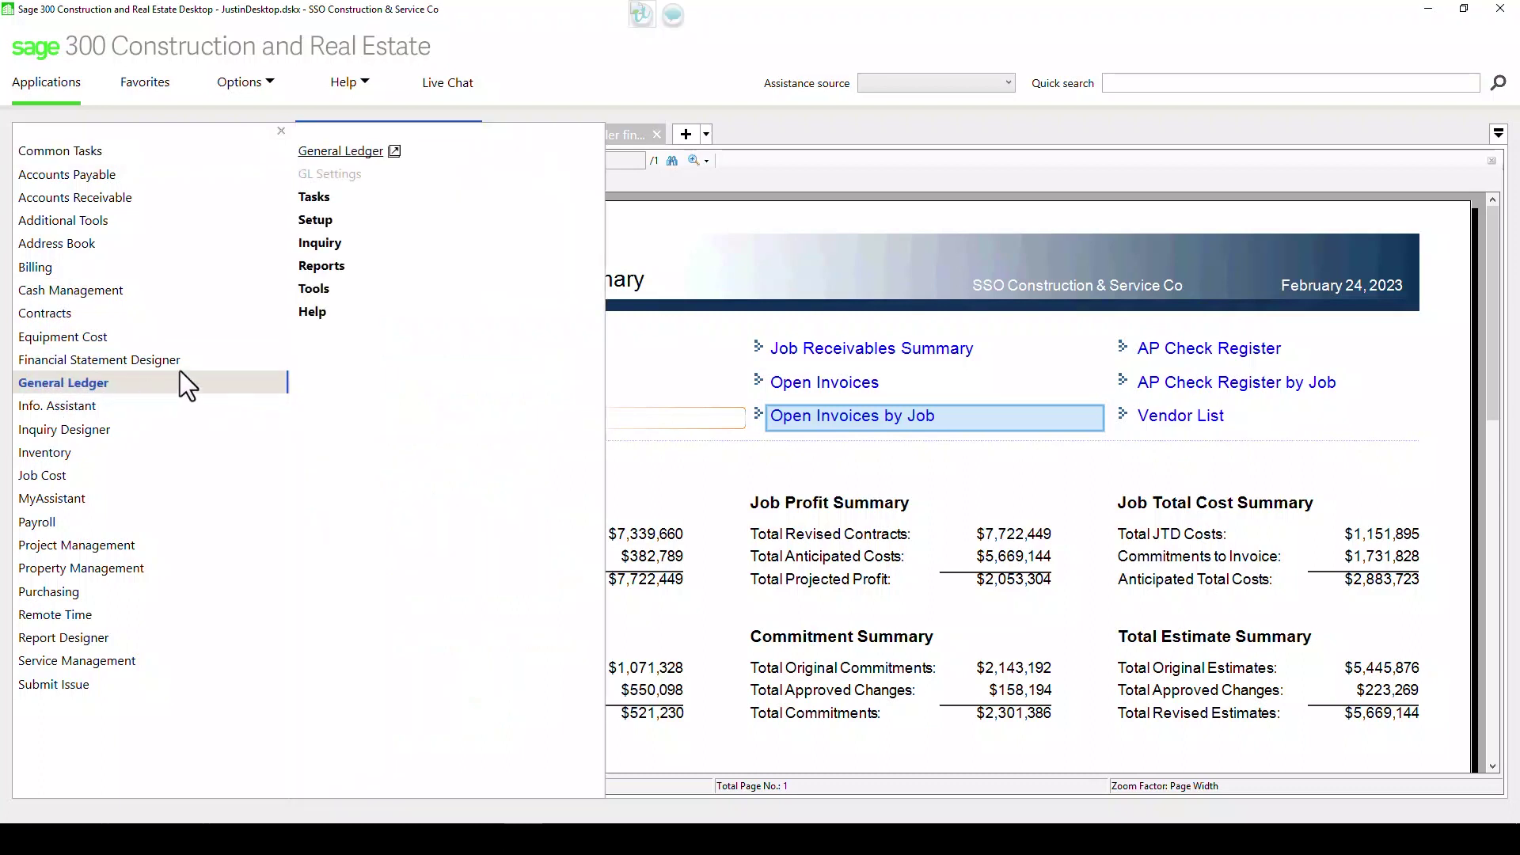
pyautogui.click(326, 268)
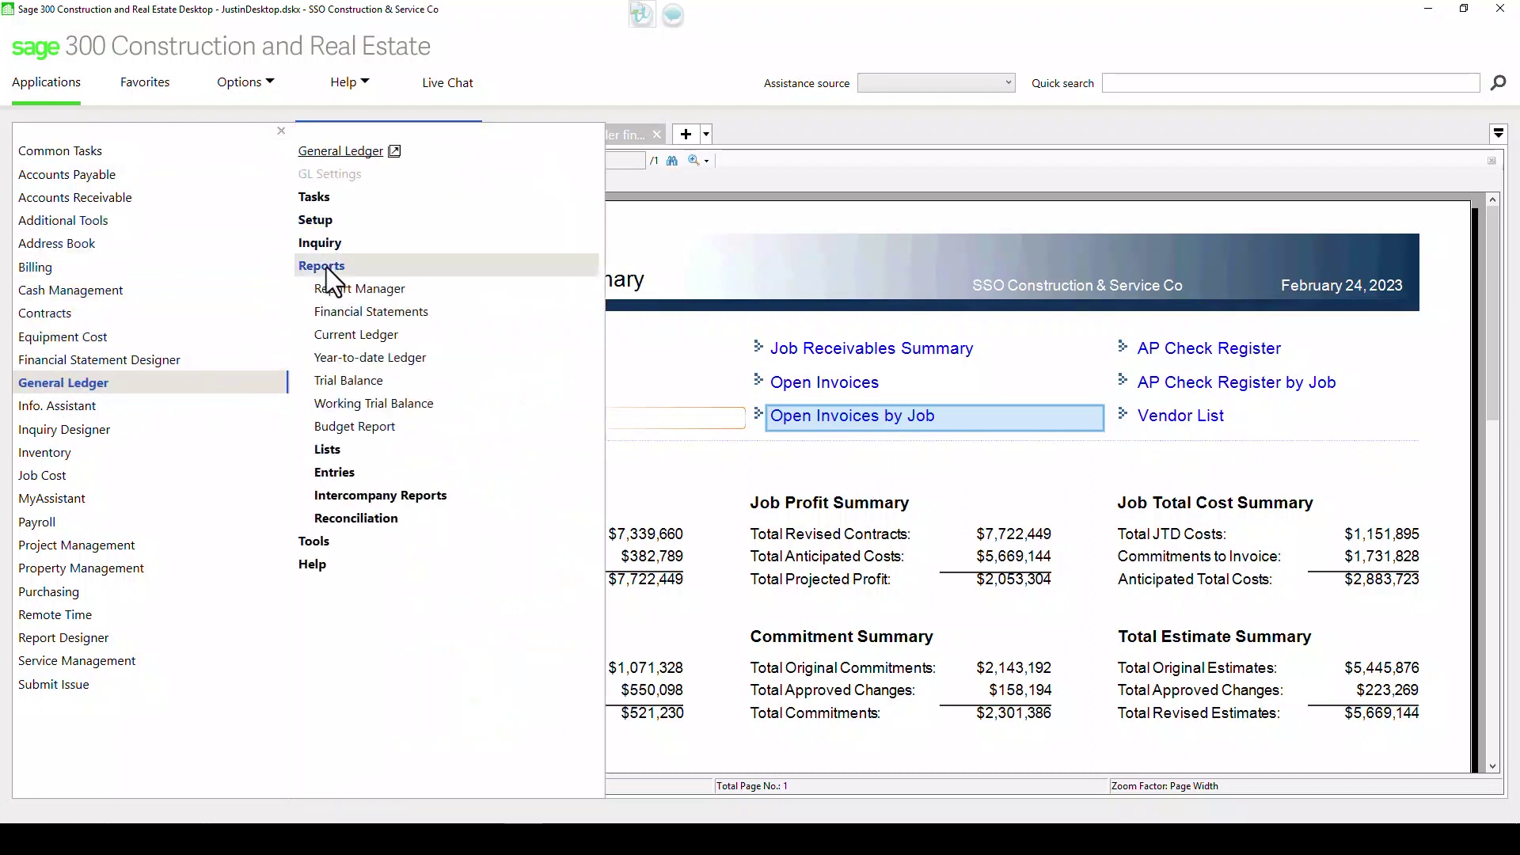
pyautogui.click(362, 311)
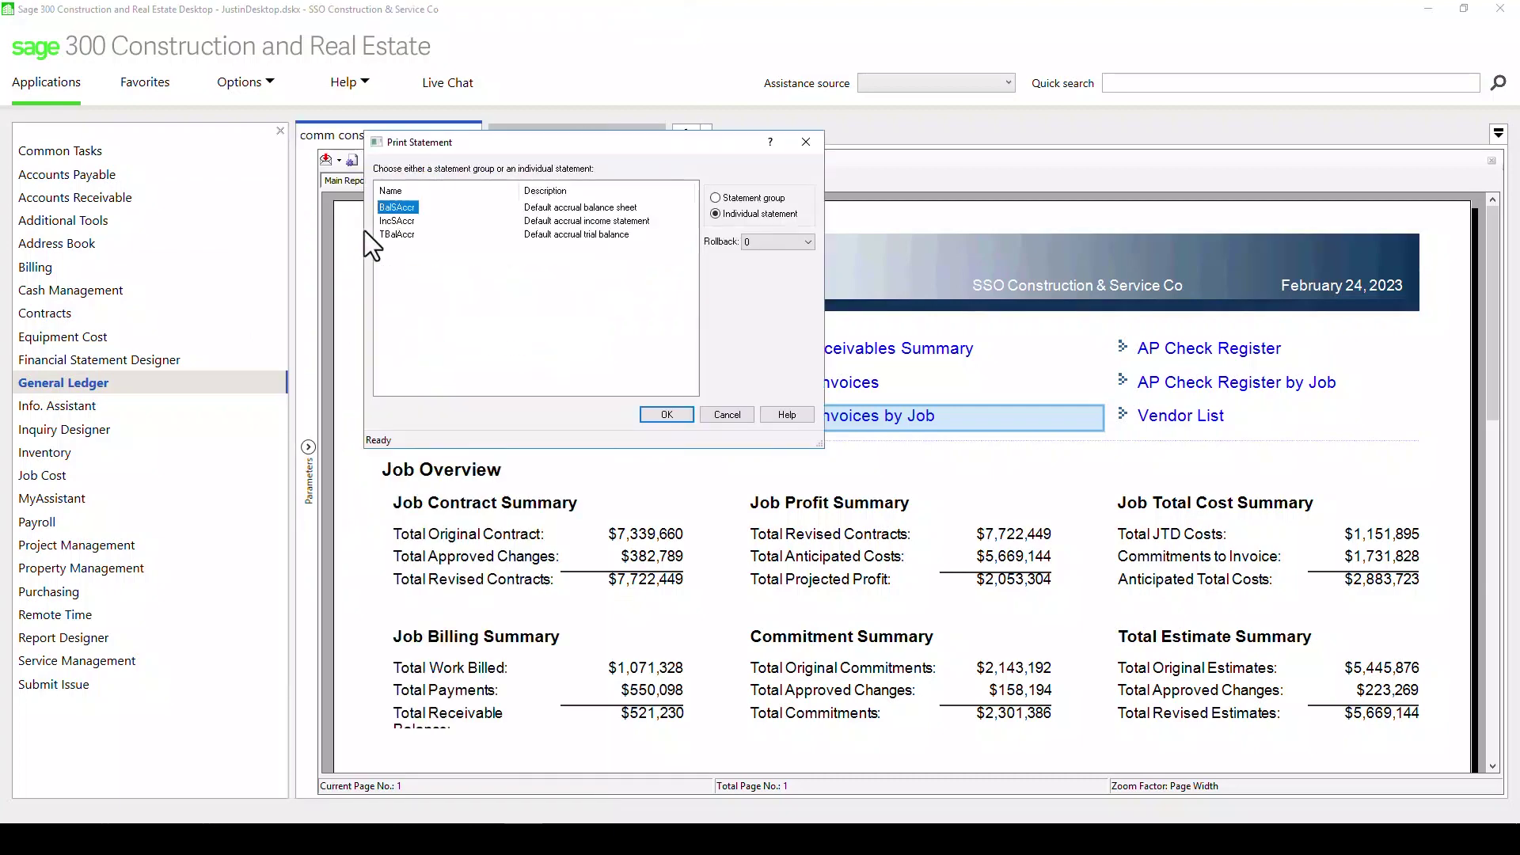
# Print preview the IncSAccr default accrual income statement with rollback 0, using the Individual Company Statements prefix group.
pyautogui.click(406, 220)
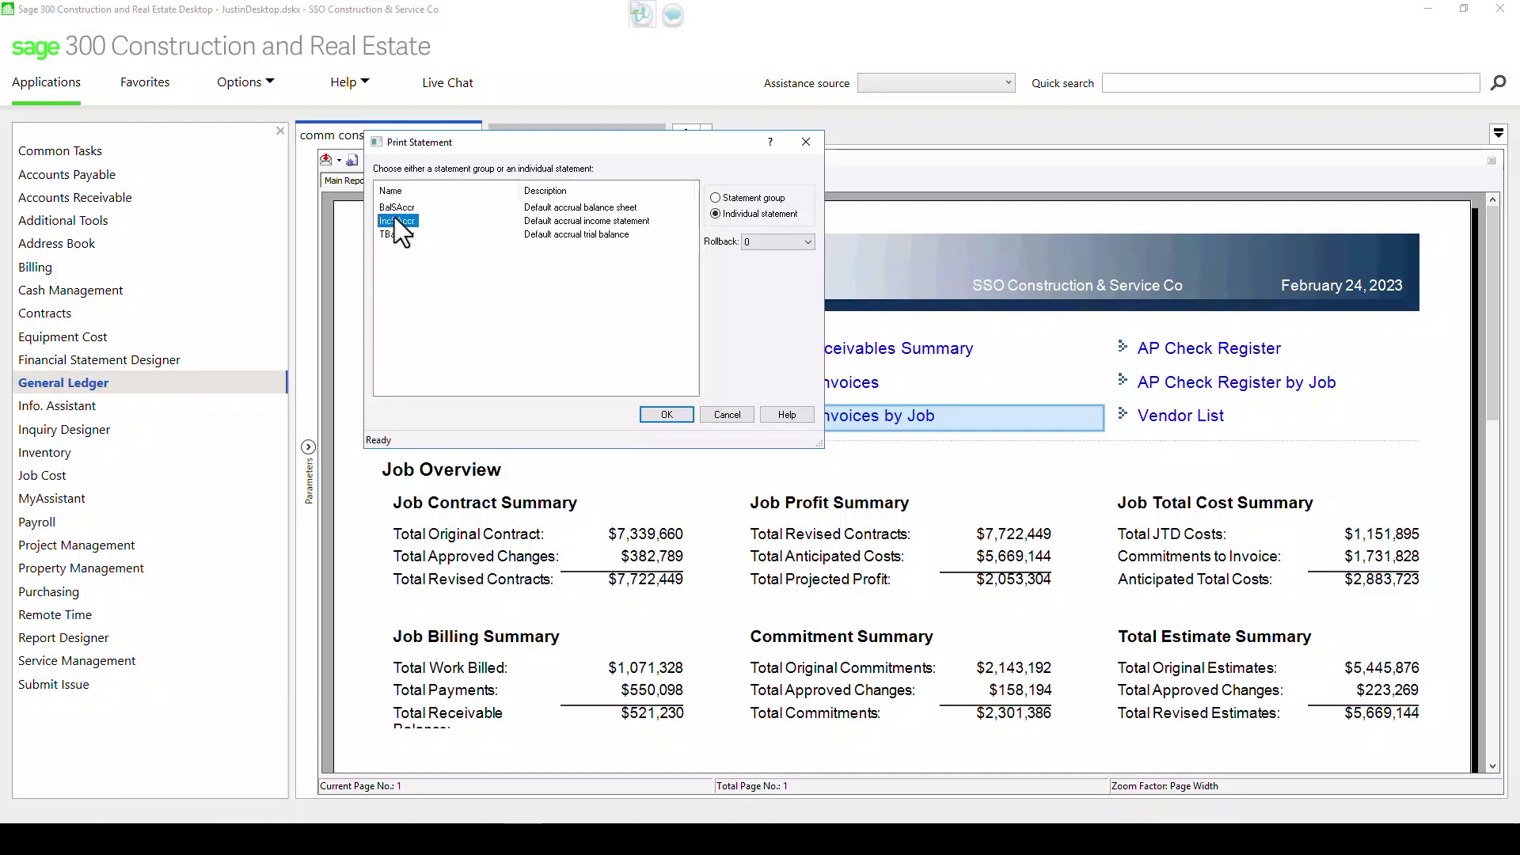
pyautogui.click(768, 245)
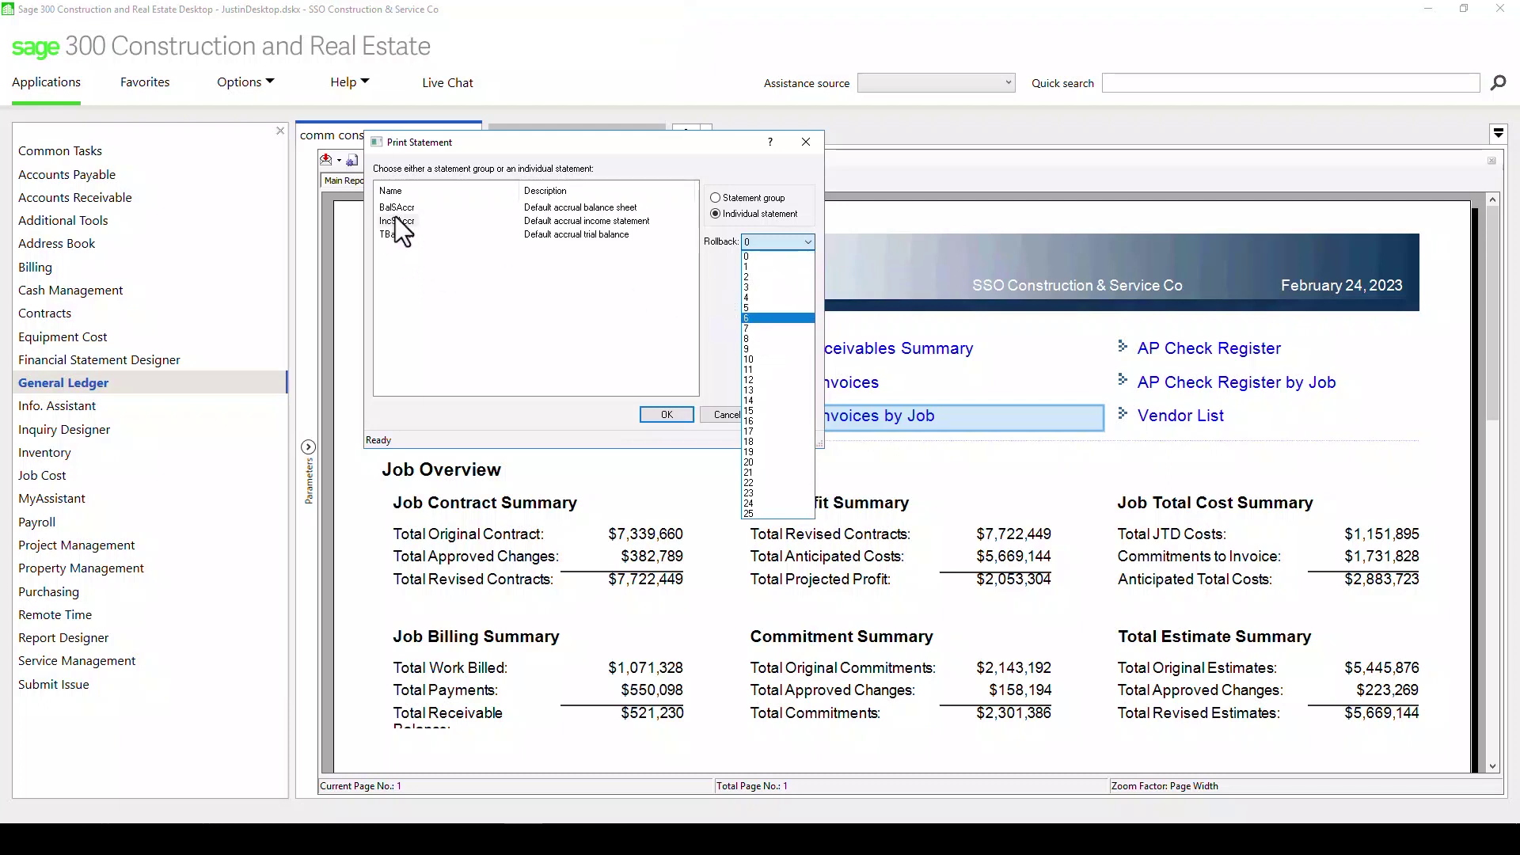
pyautogui.press('Escape')
pyautogui.click(649, 414)
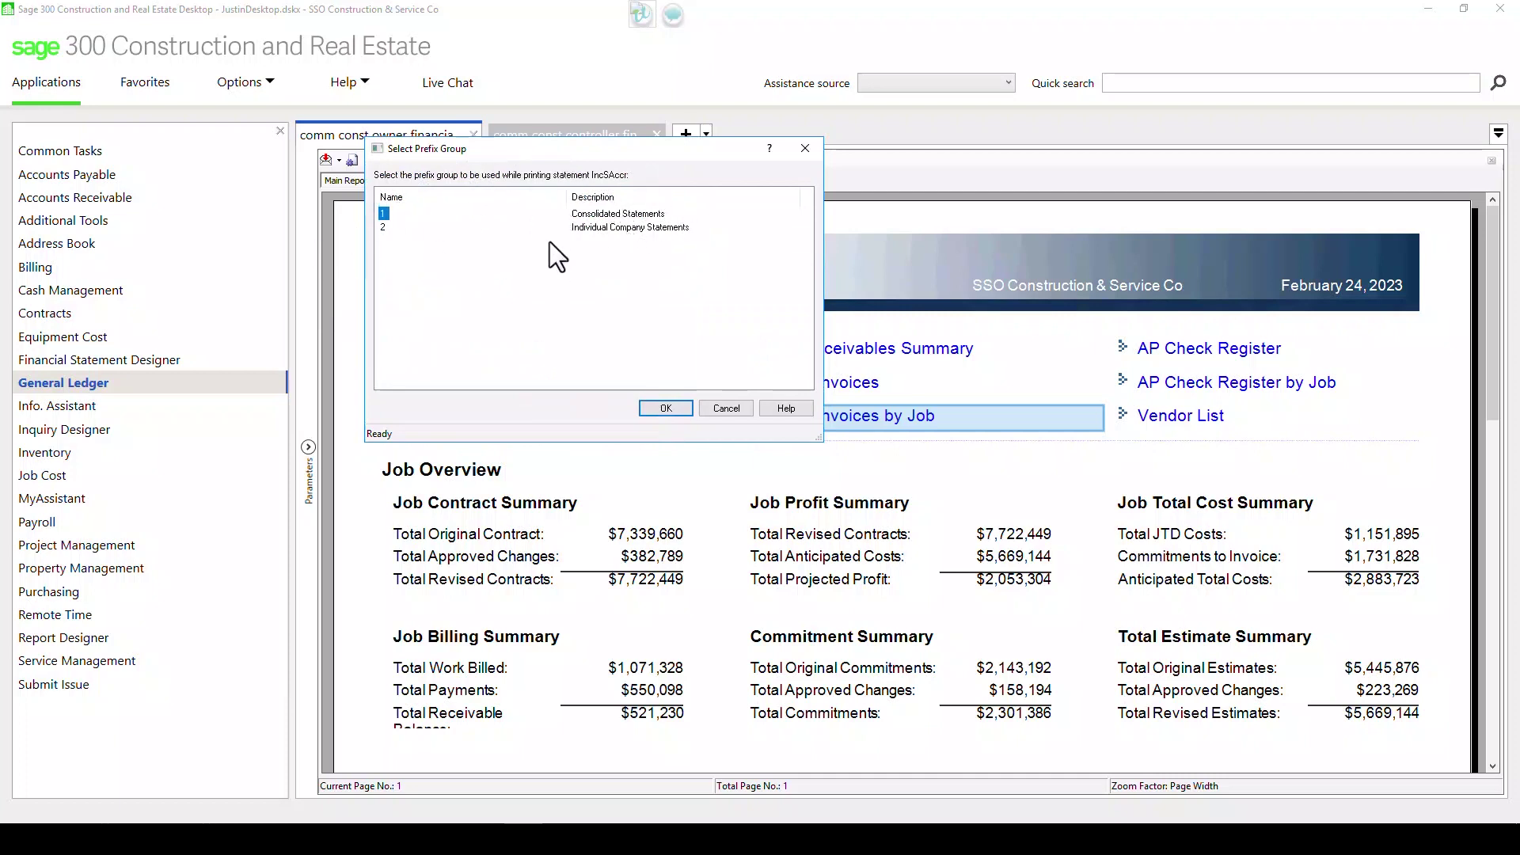
pyautogui.click(401, 229)
pyautogui.click(665, 408)
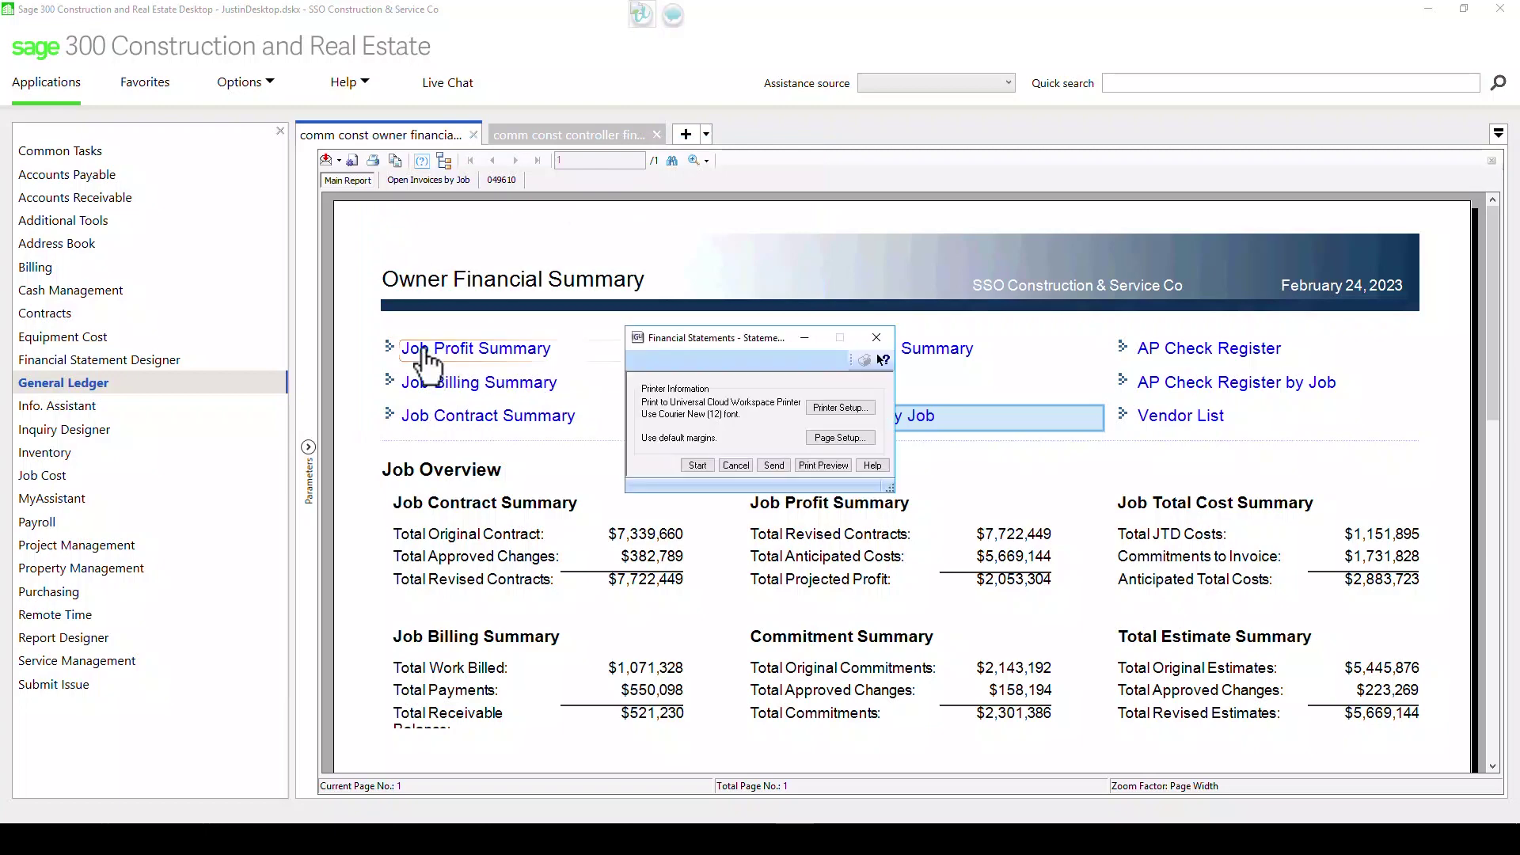
pyautogui.click(823, 466)
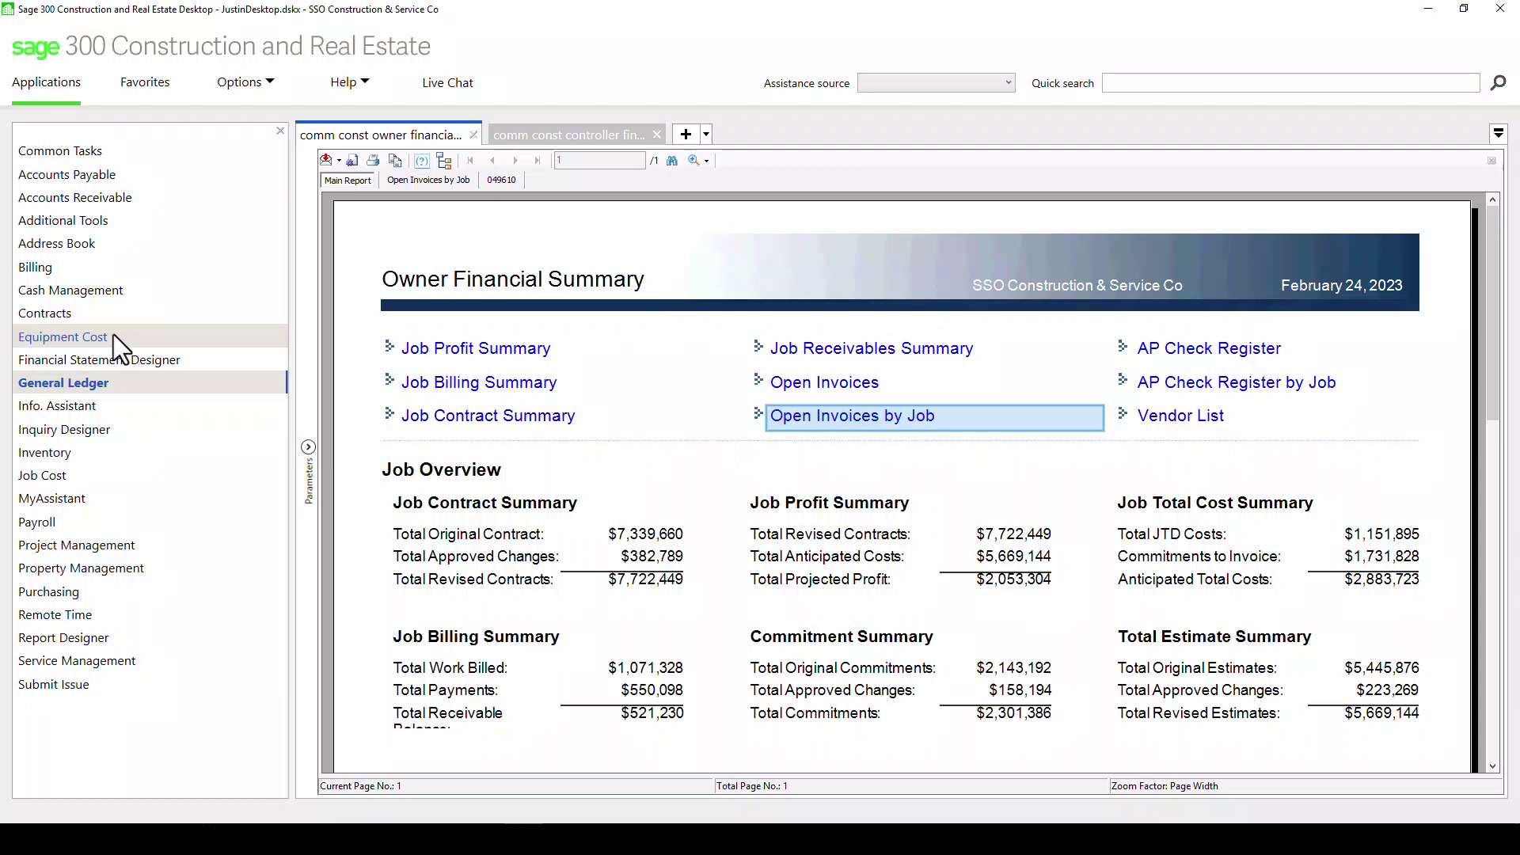
pyautogui.click(98, 150)
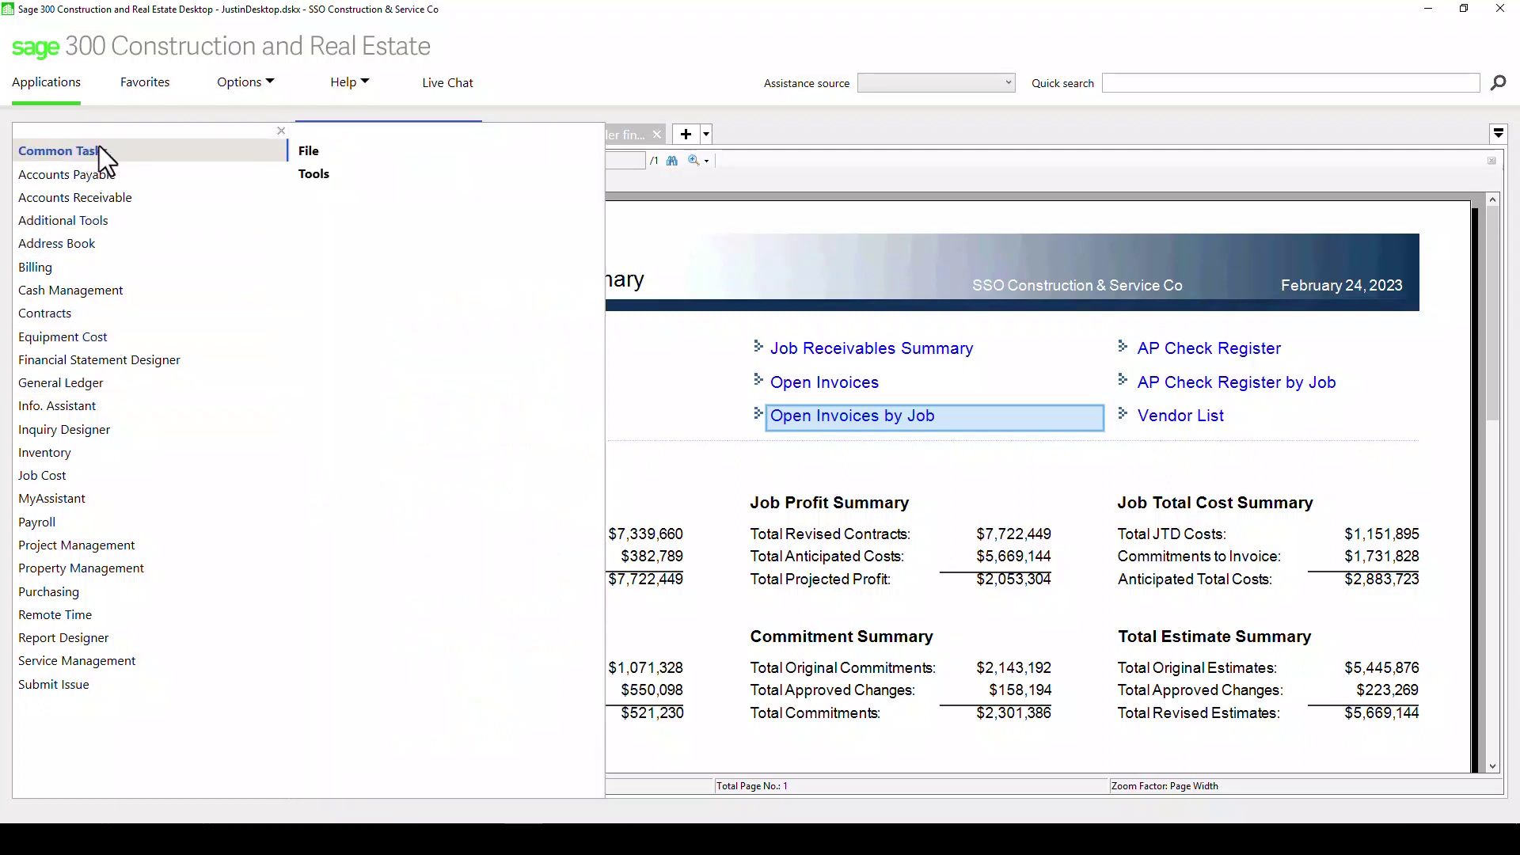
pyautogui.click(98, 148)
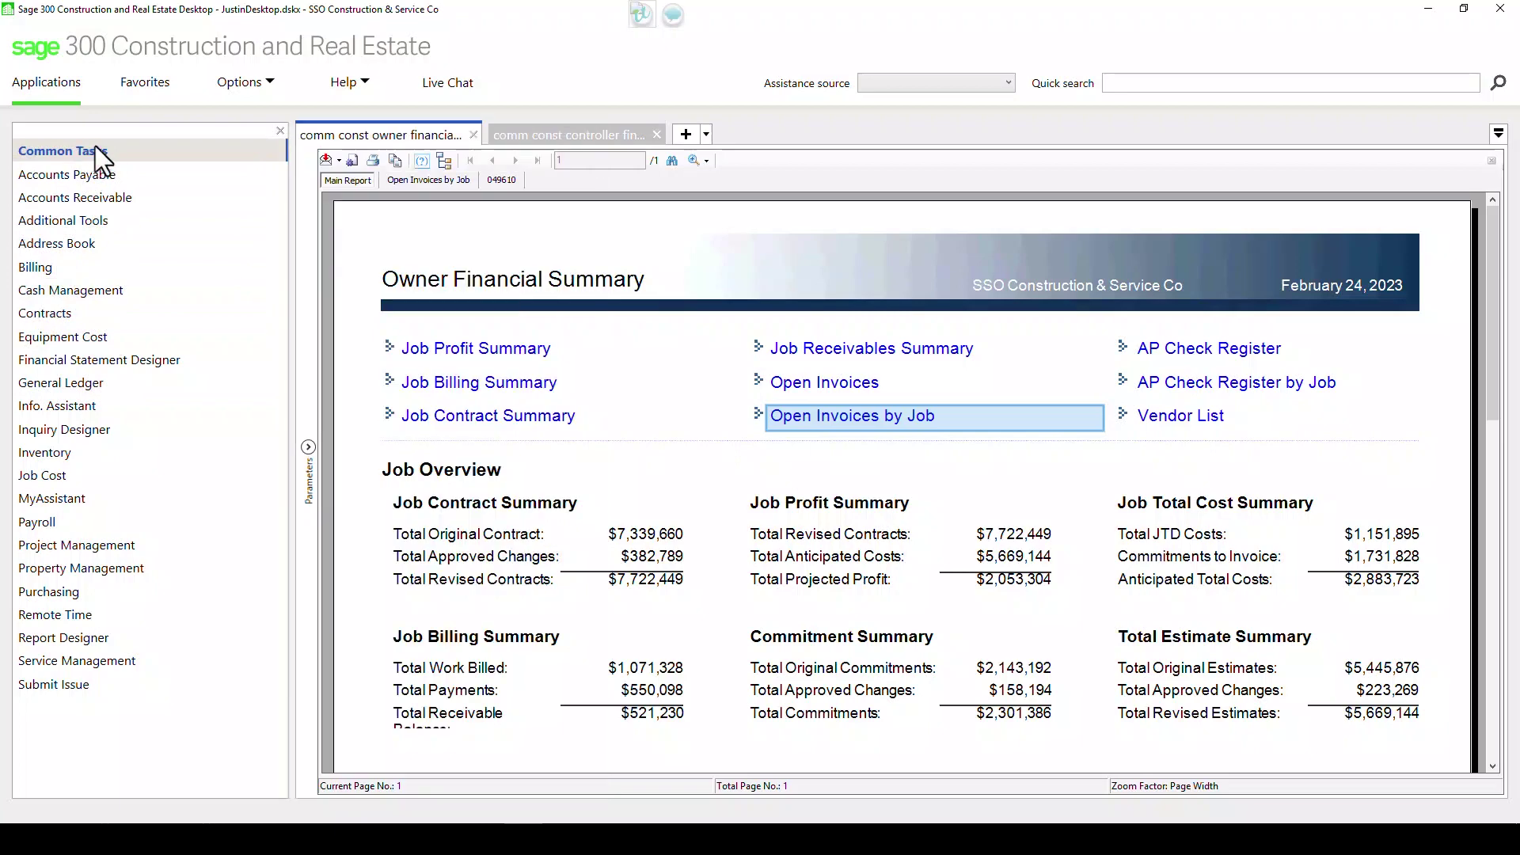